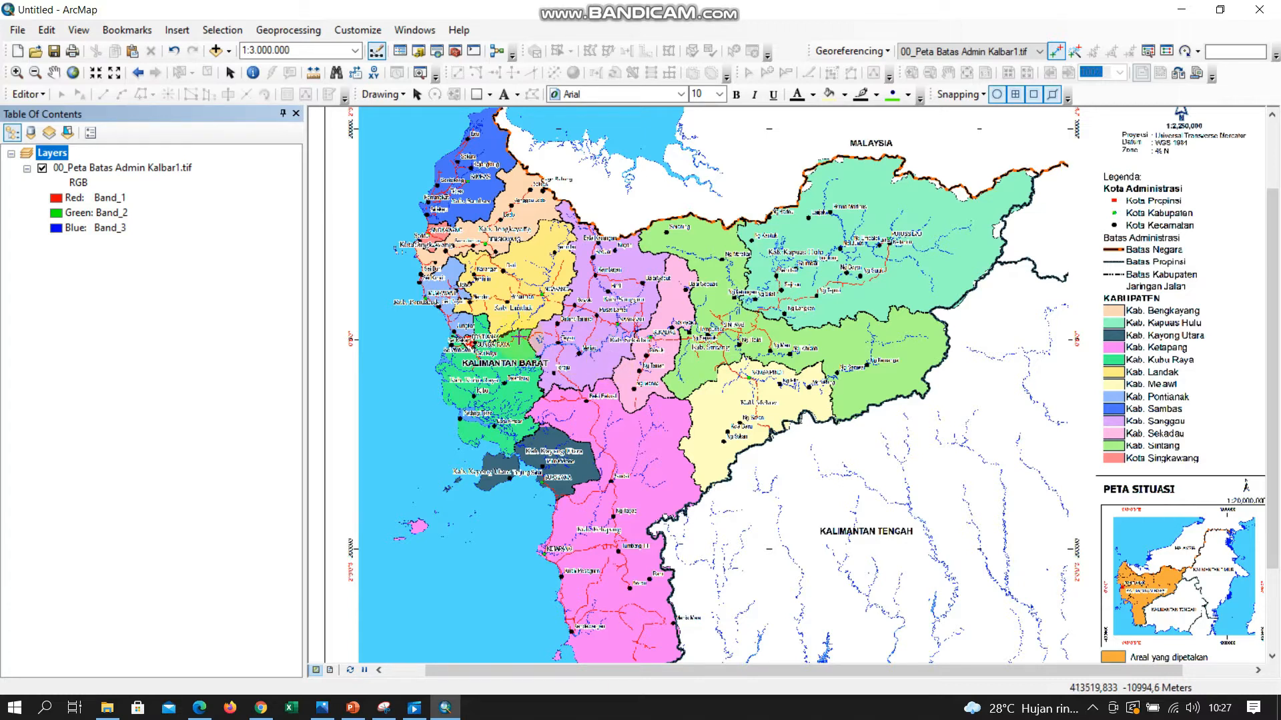
# - Examine the Kalimantan Barat administrative map, including its central districts and the legend of cities and boundaries
pyautogui.scroll(1, 452, 263)
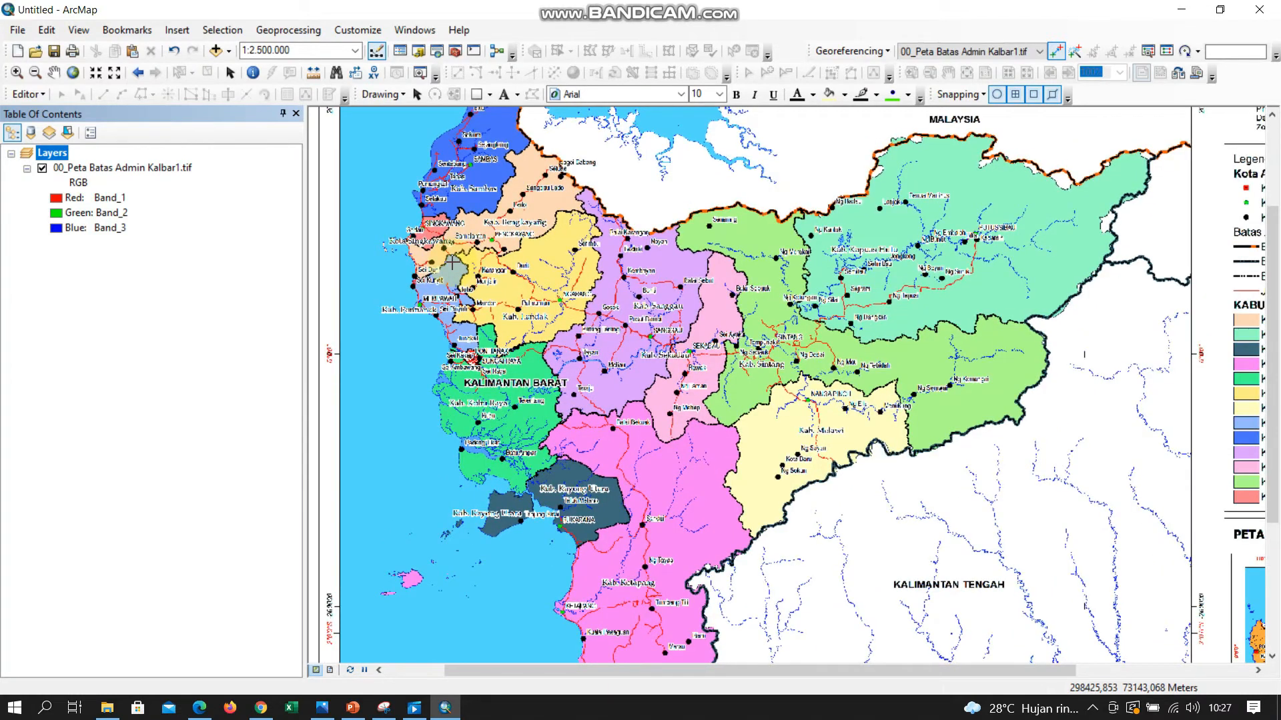
pyautogui.click(639, 281)
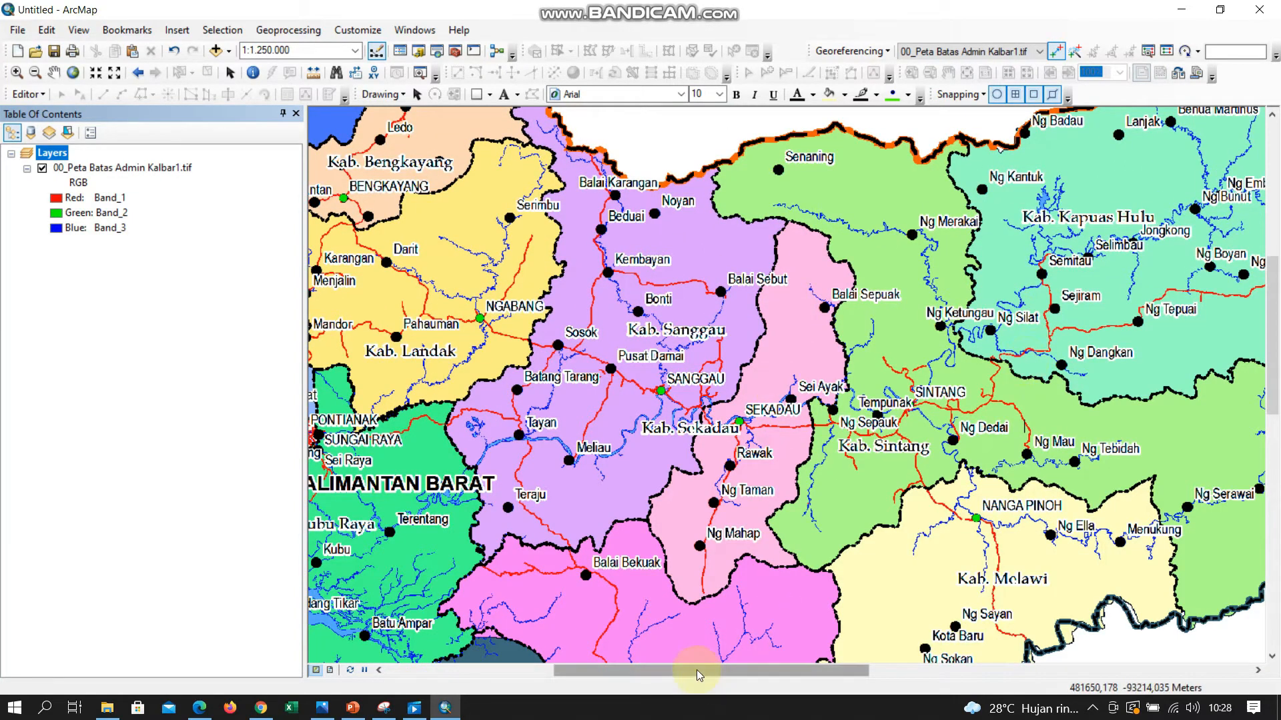
pyautogui.moveTo(696, 670); pyautogui.dragTo(1097, 674)
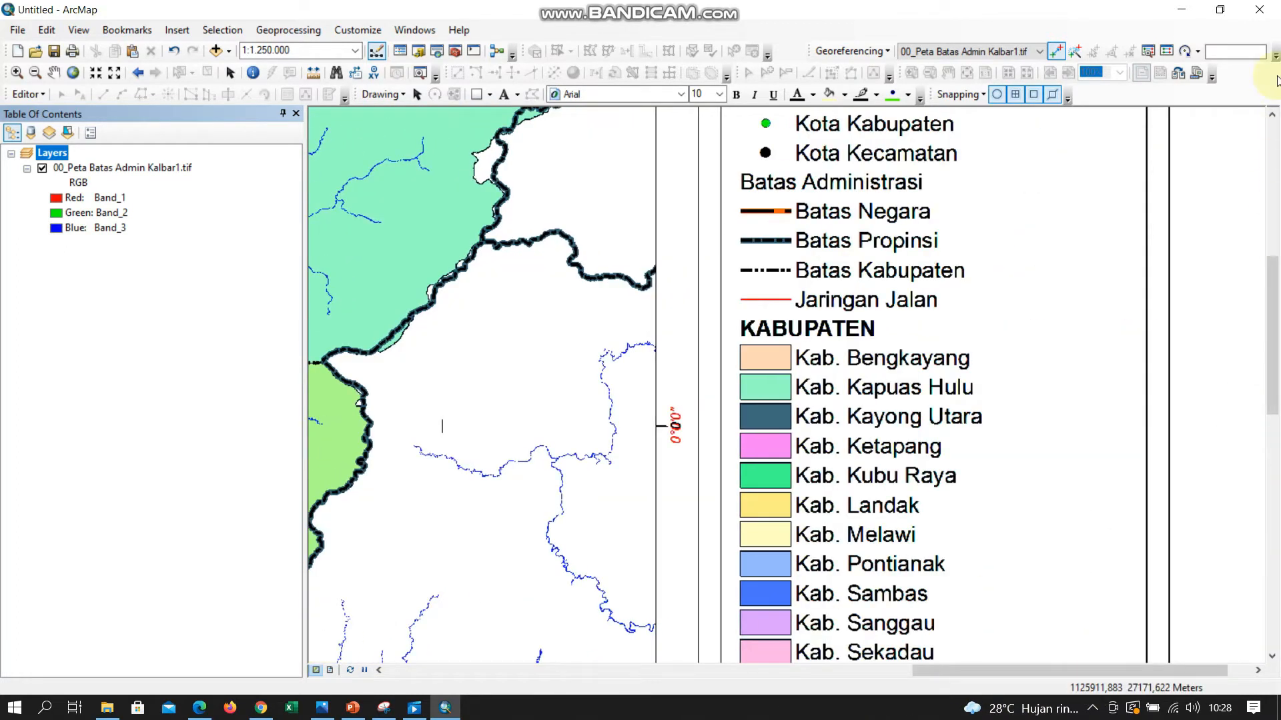
pyautogui.click(1272, 118)
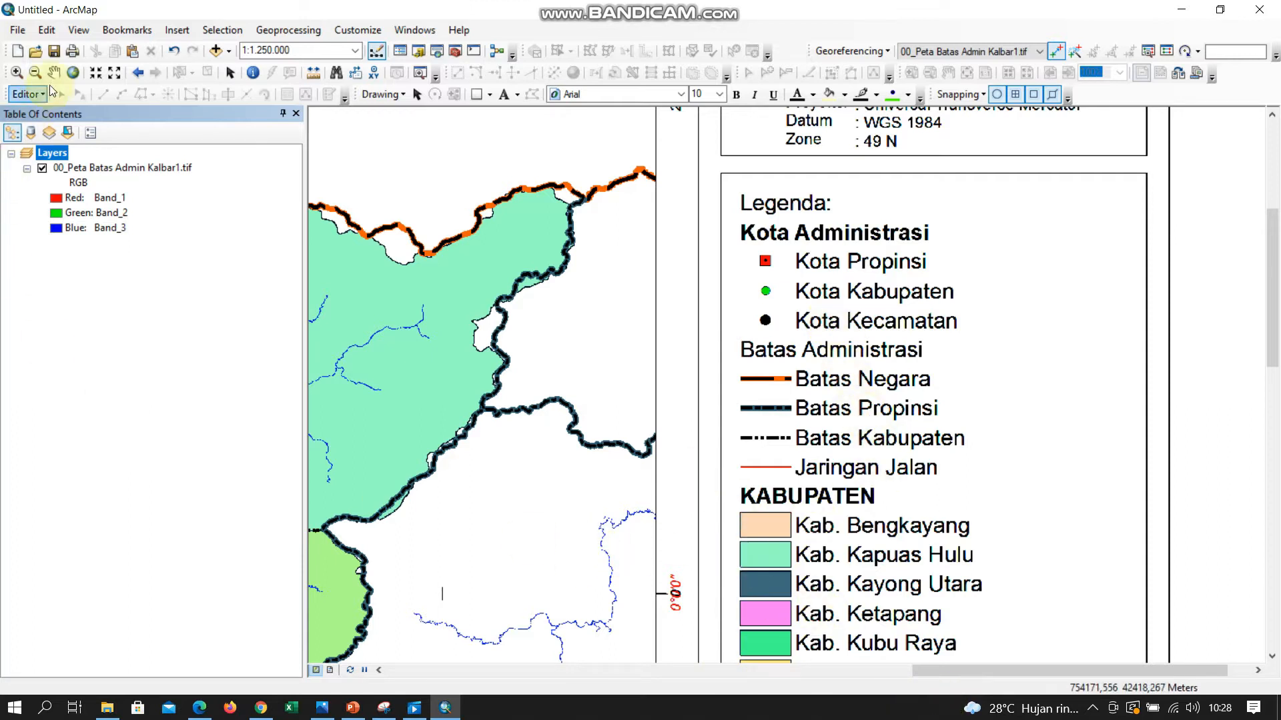
pyautogui.click(72, 72)
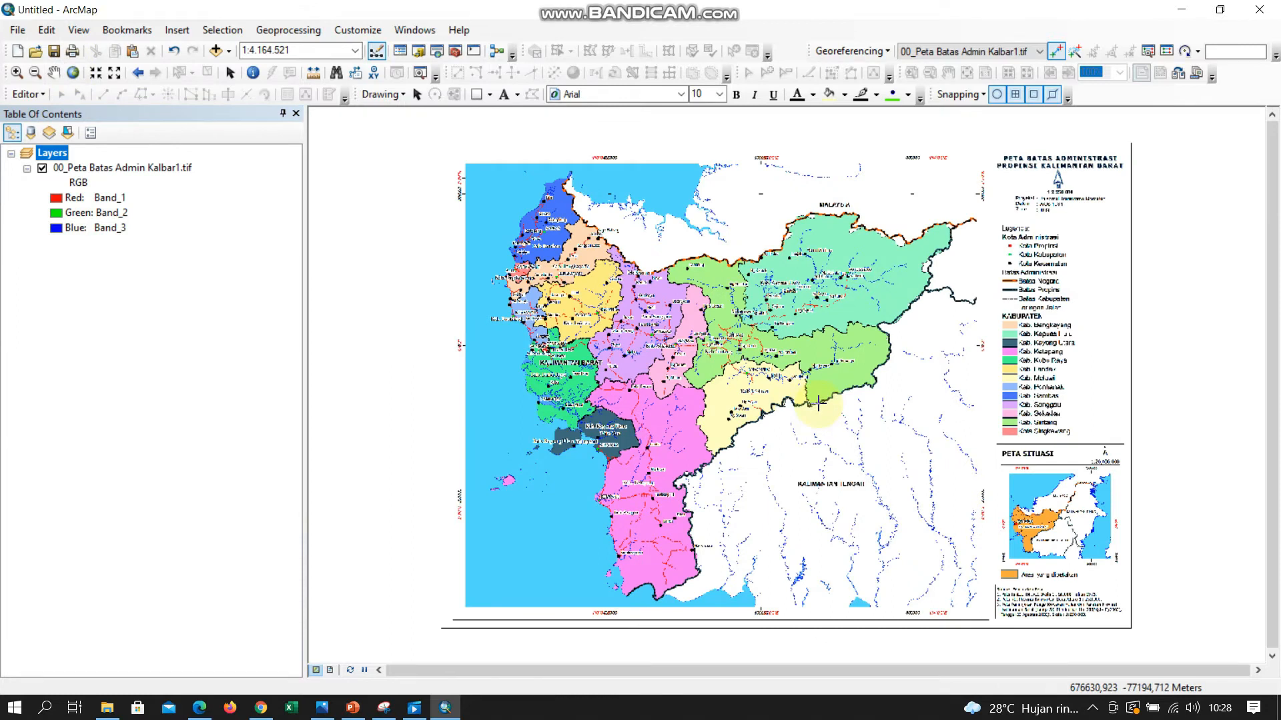
pyautogui.scroll(1, 819, 403)
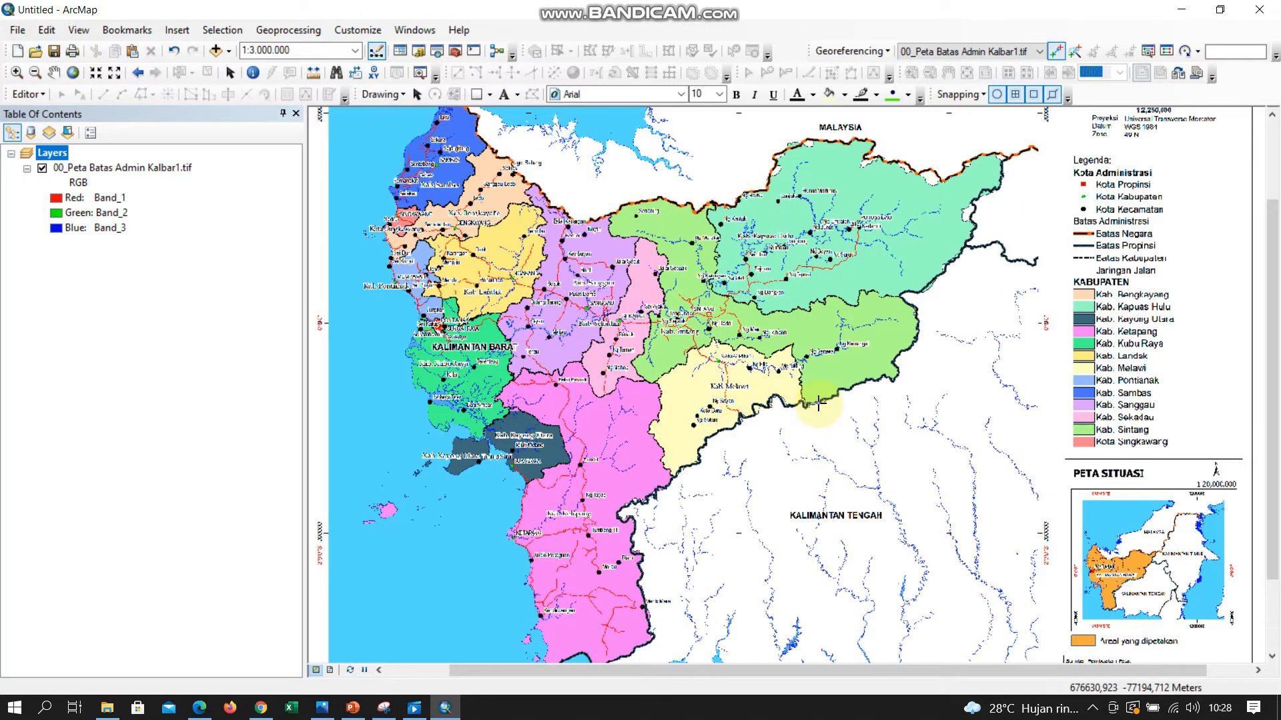
# - Open the Catalog and browse to the POINT folder under D:\SISTEM INFORMASI GEOGRAFIS\BASEMAP
pyautogui.click(419, 52)
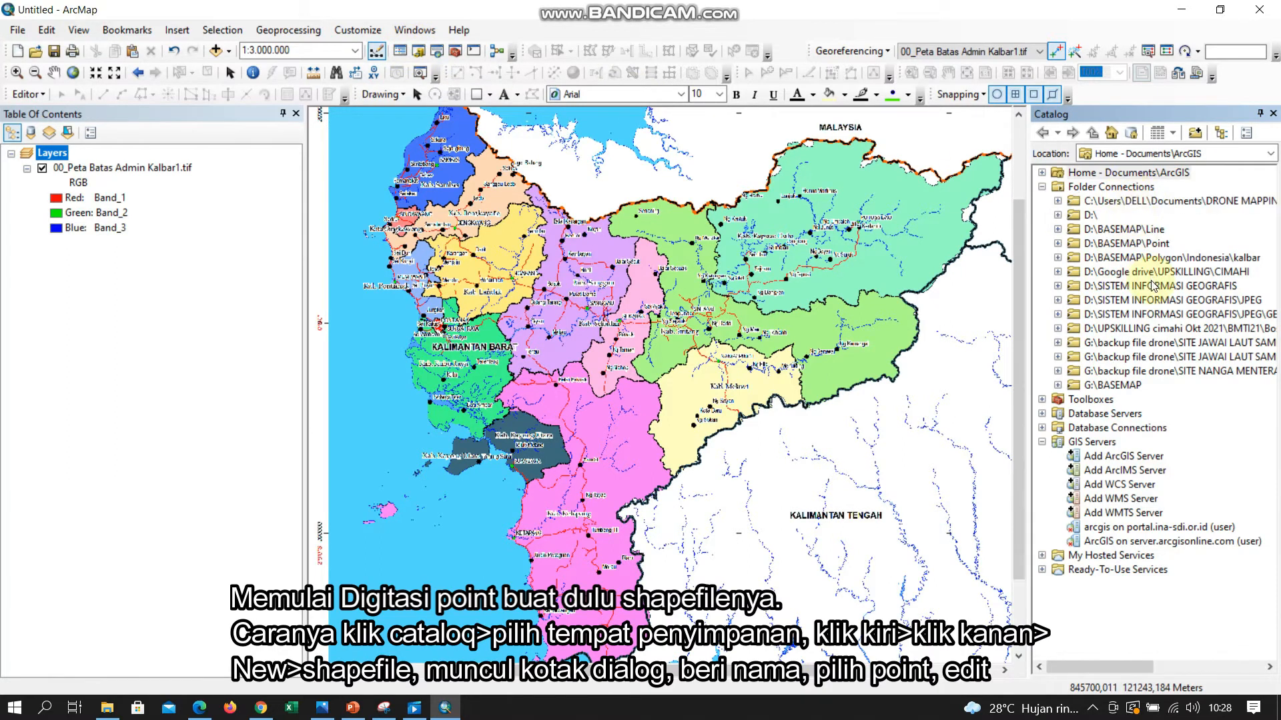
pyautogui.click(1088, 215)
pyautogui.click(1057, 216)
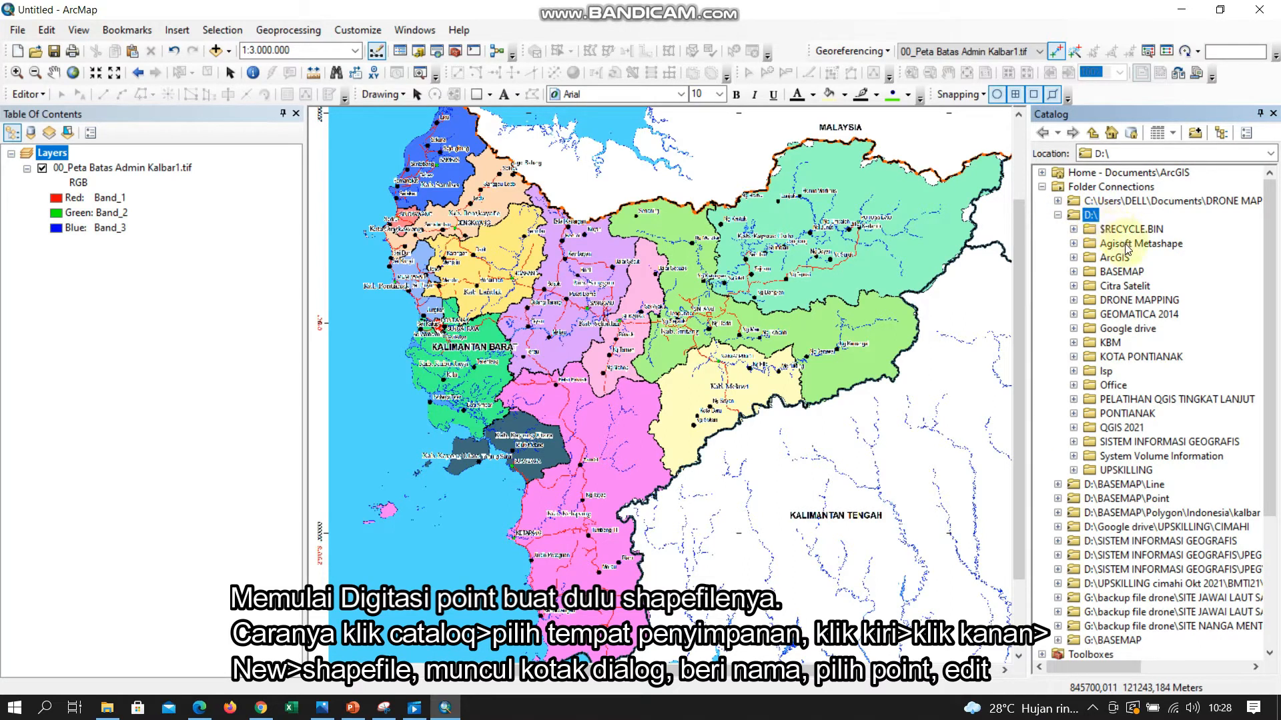
pyautogui.click(1074, 442)
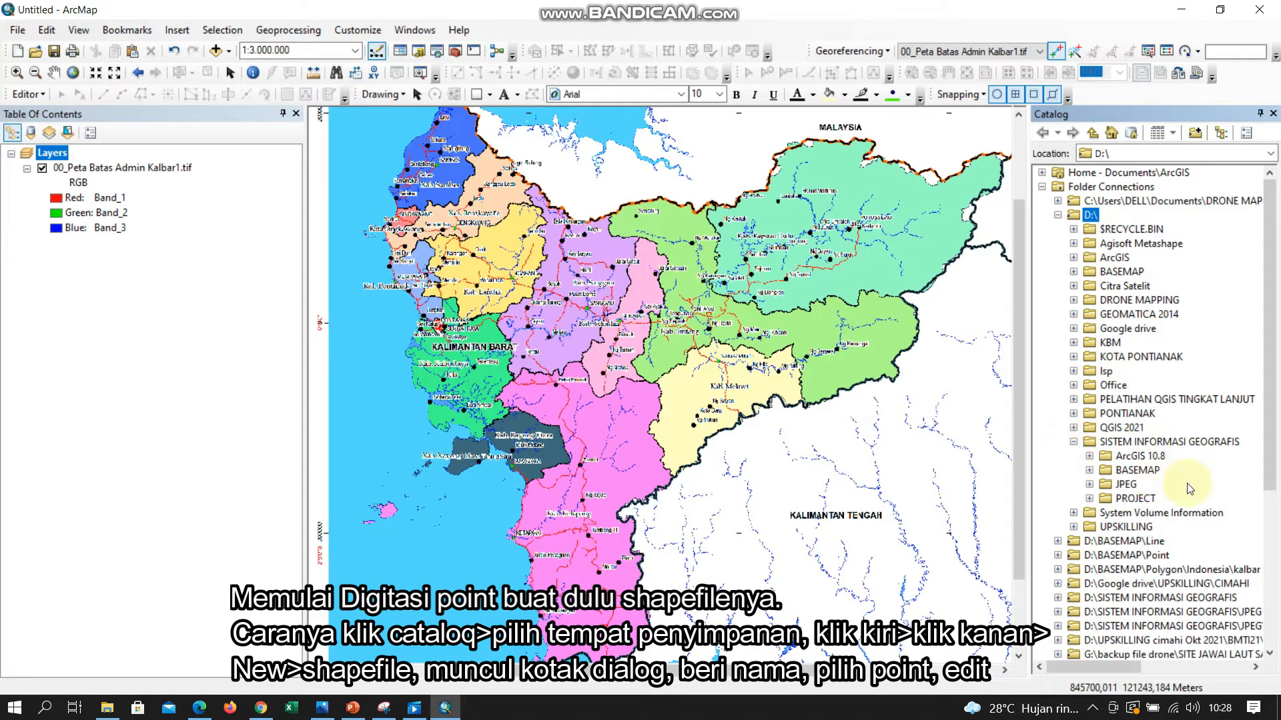
pyautogui.click(1089, 471)
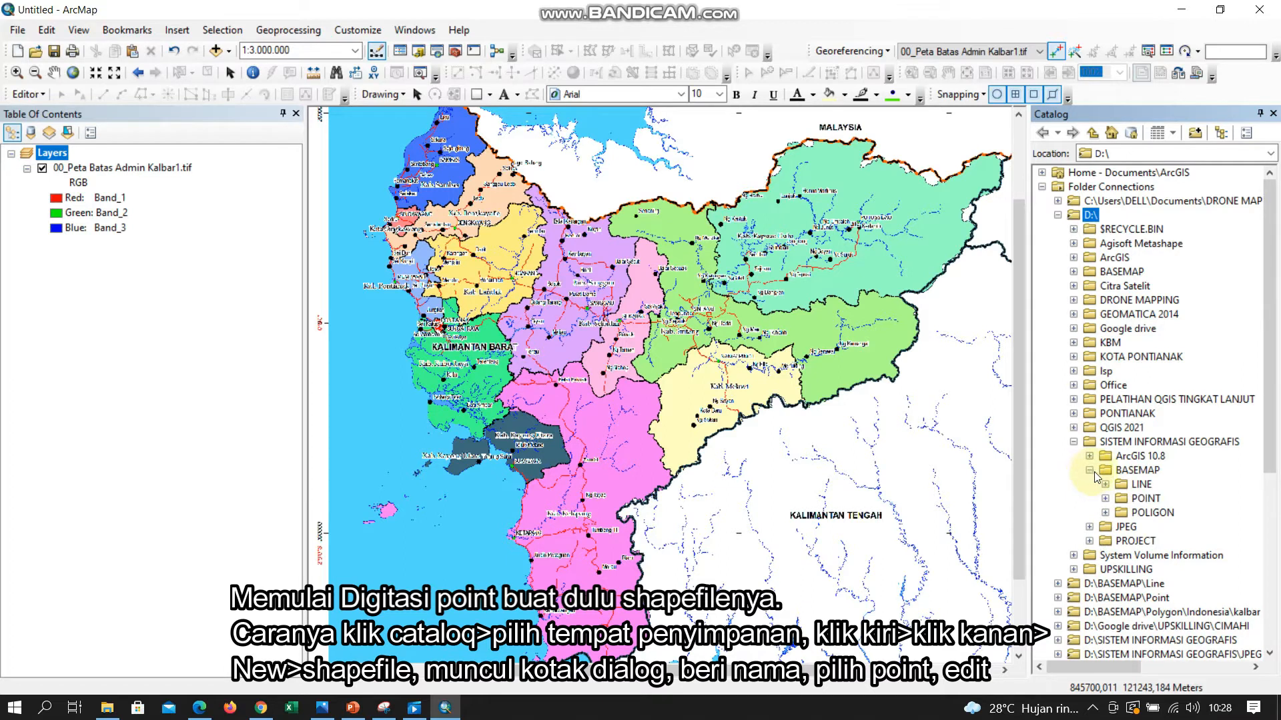
pyautogui.click(1144, 499)
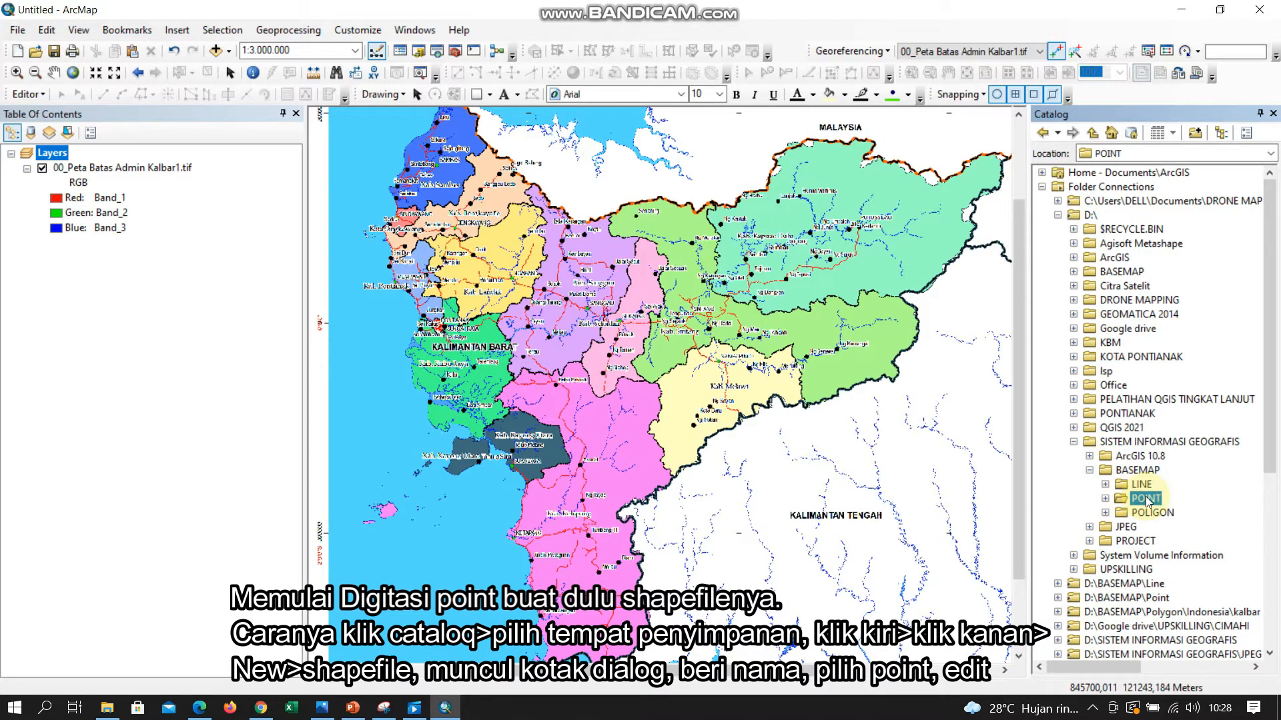
# - Start a new point shapefile in the POINT folder with the name Kota Administrasi
pyautogui.rightClick(1146, 500)
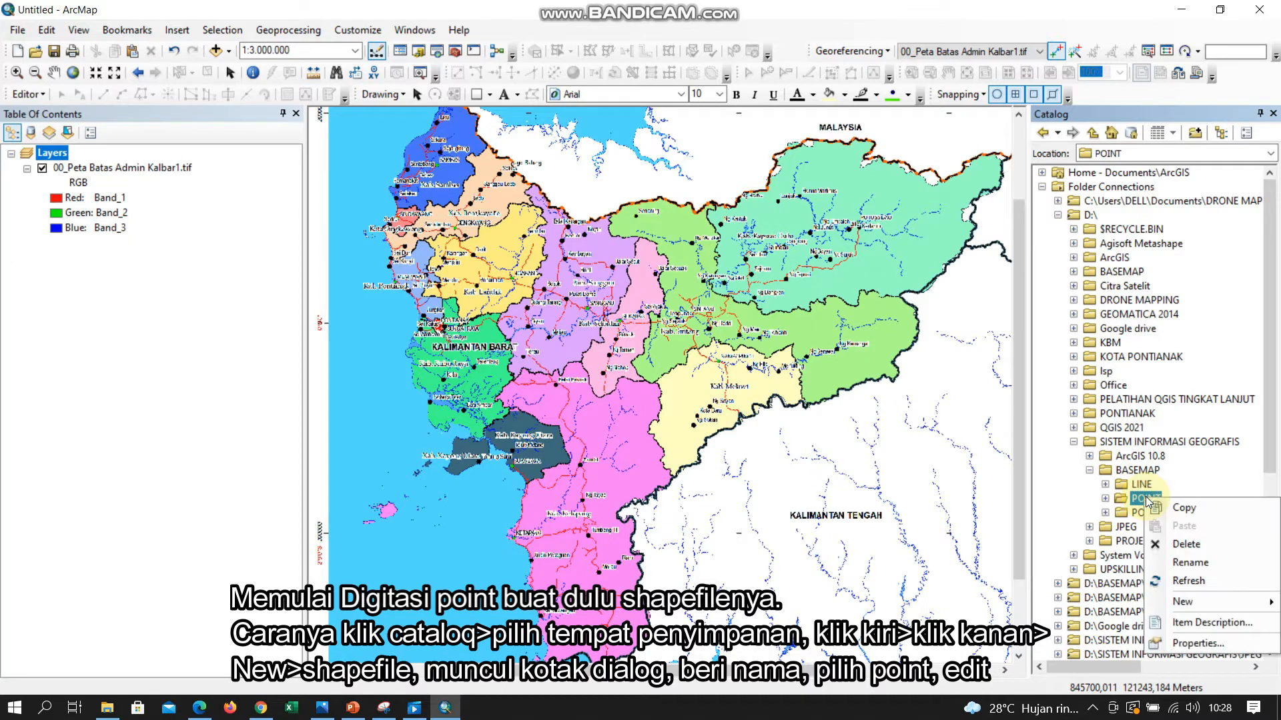
pyautogui.moveTo(1201, 602)
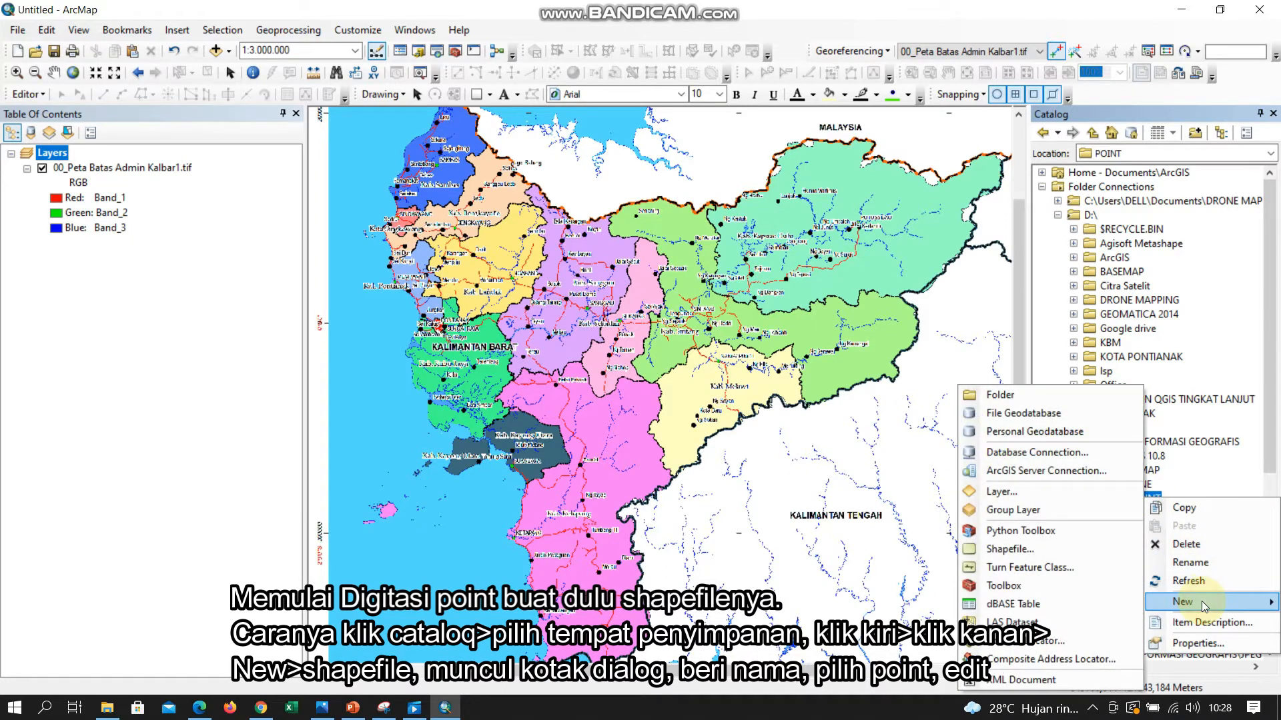
pyautogui.click(1033, 551)
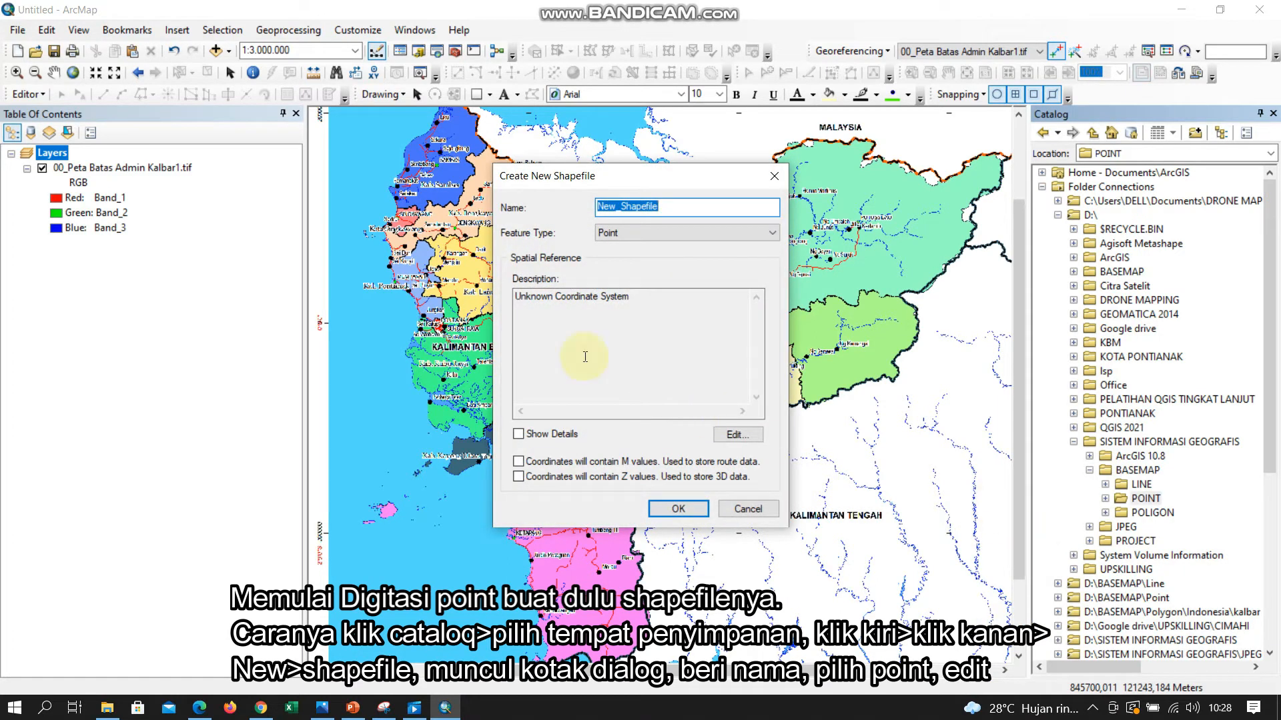
pyautogui.write('Kota ')
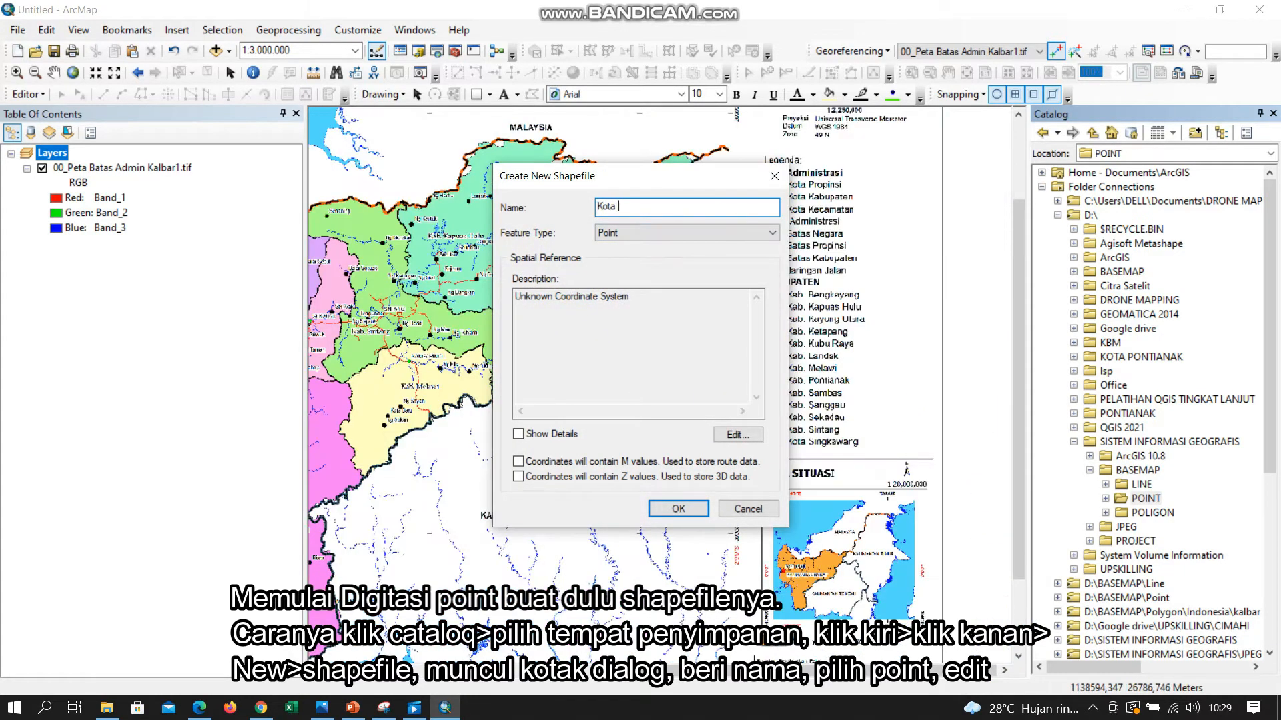
pyautogui.write('Administrasi')
# - Assign the WGS 1984 UTM Zone 49N coordinate system to the new shapefile and try to create it
pyautogui.click(742, 436)
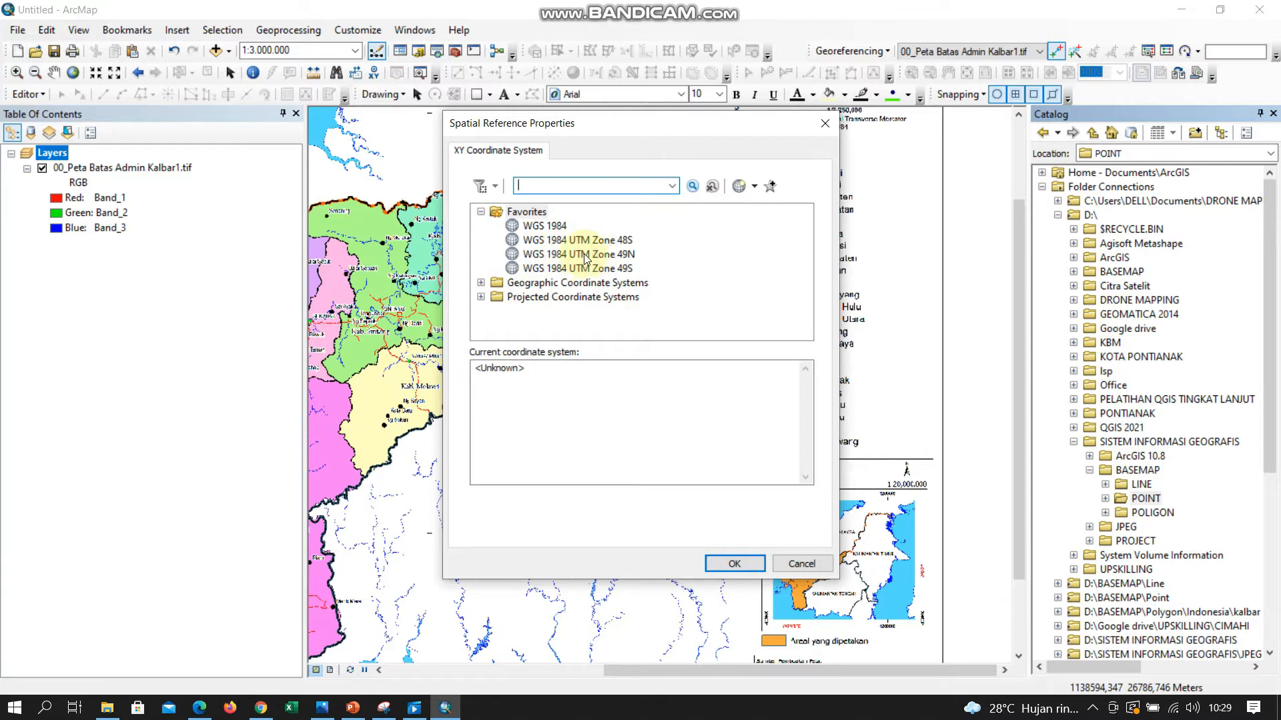
pyautogui.click(584, 255)
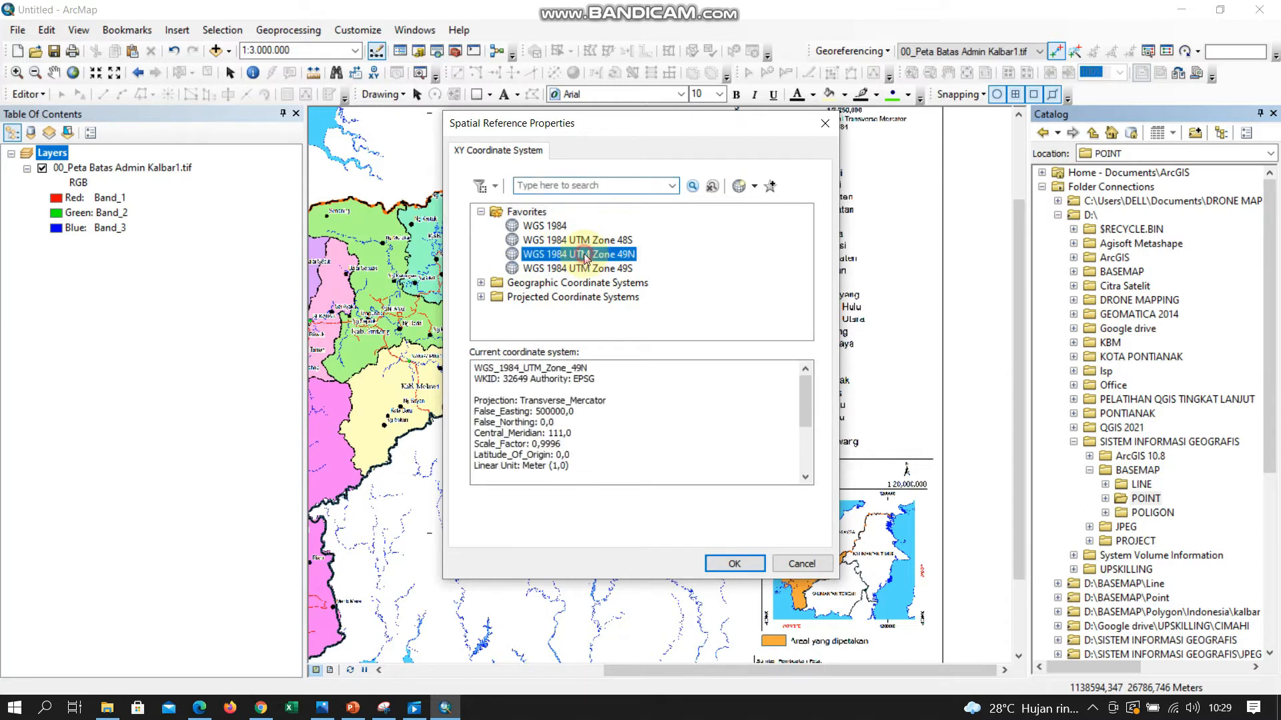
pyautogui.click(731, 564)
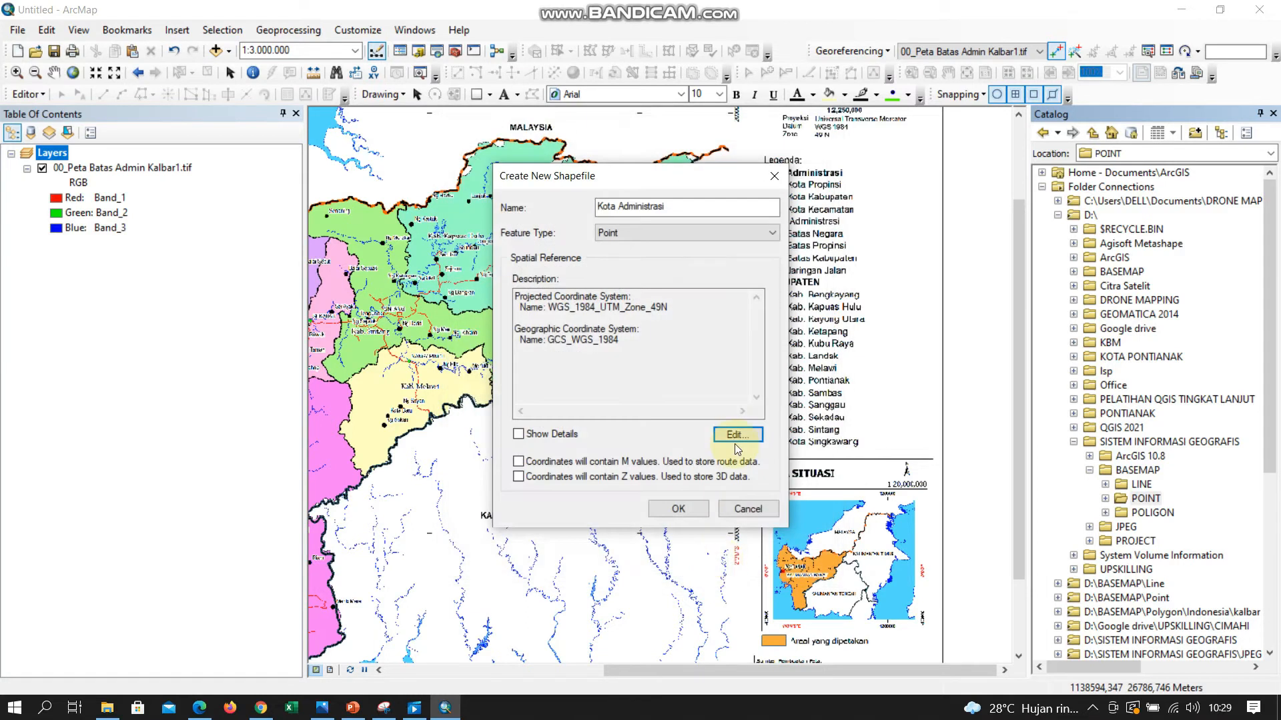
pyautogui.click(677, 510)
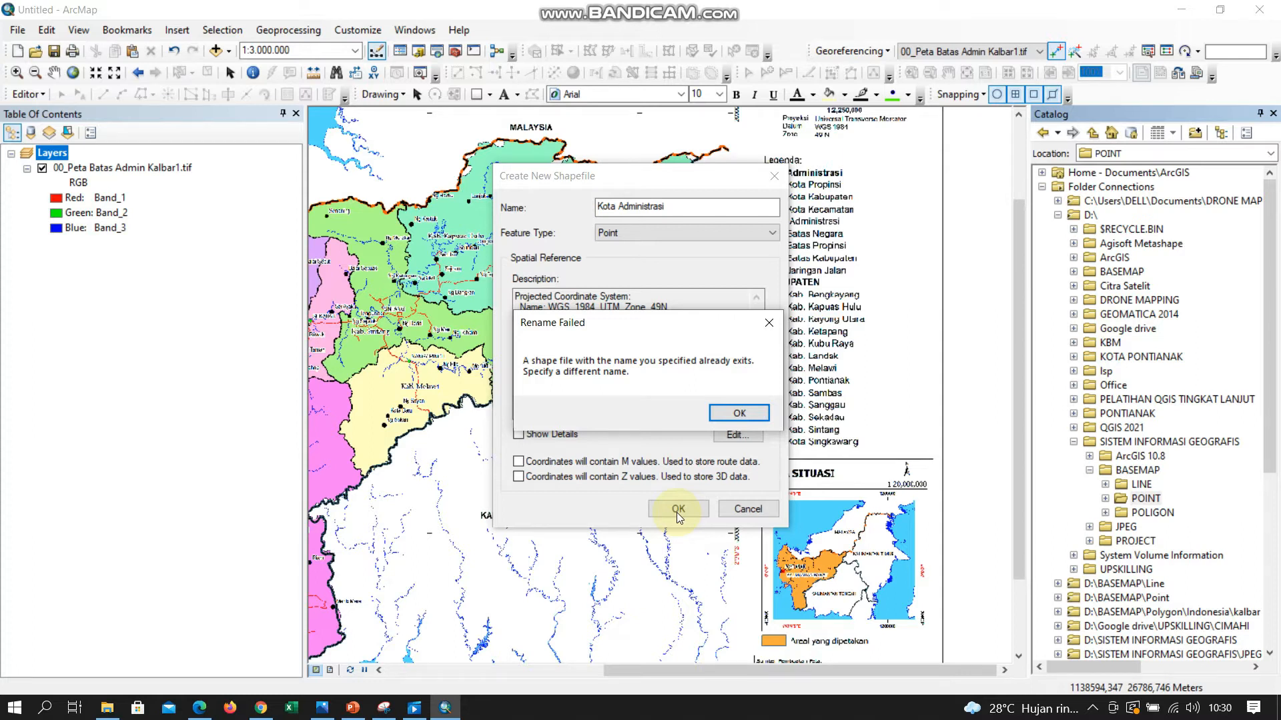
pyautogui.click(732, 412)
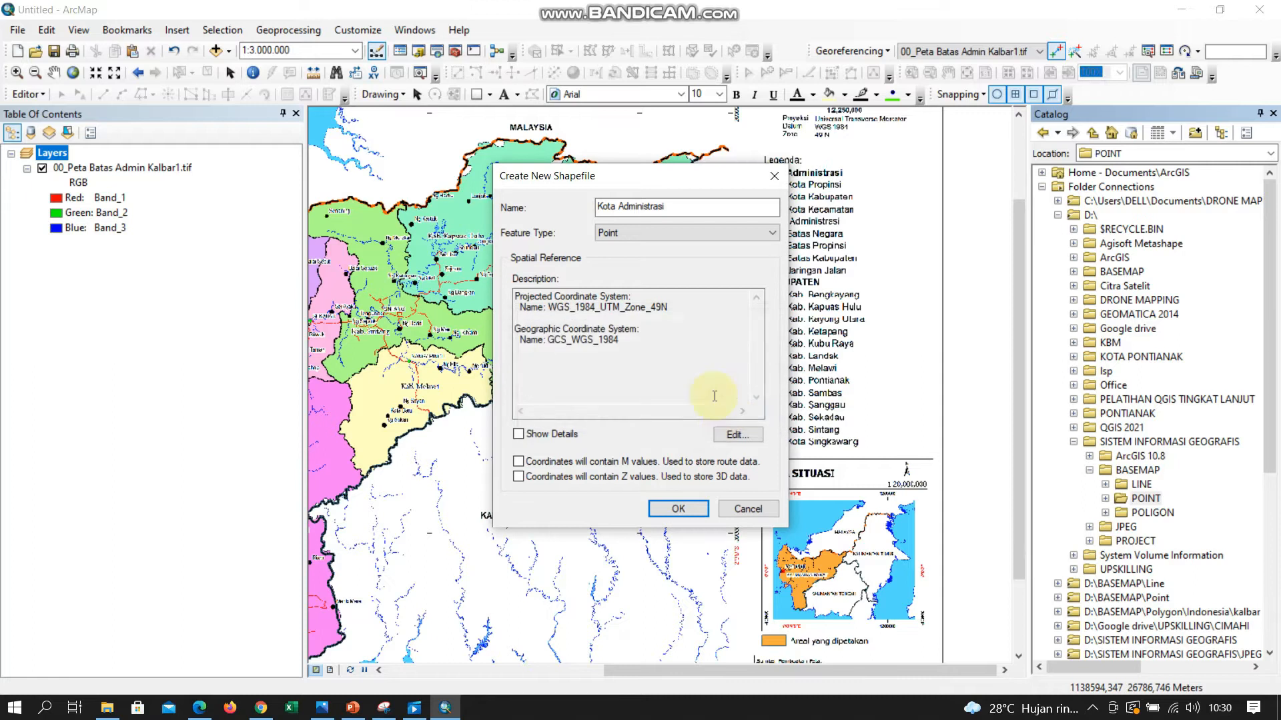
# - Change the new shapefile's name to Point Administrasi and create it
pyautogui.click(619, 207)
pyautogui.click(617, 205)
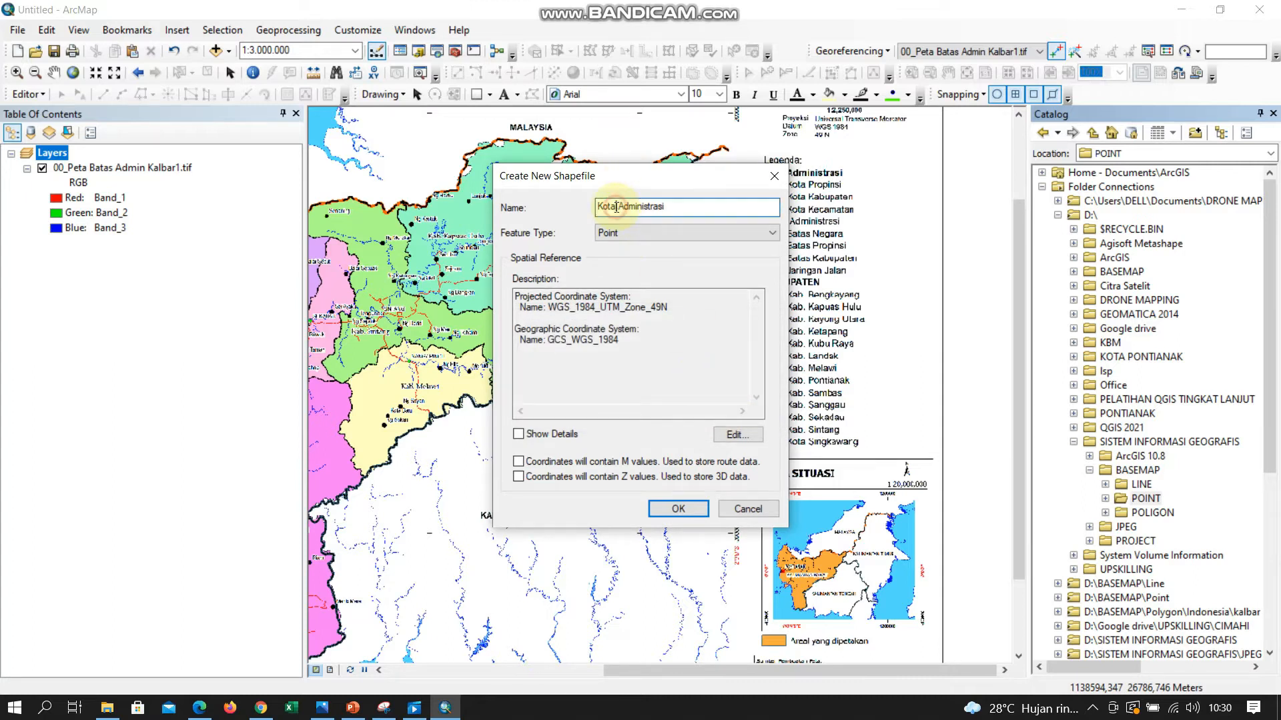
pyautogui.press('BackSpace')
pyautogui.press('BackSpace')
pyautogui.press('BackSpace')
pyautogui.press('BackSpace')
pyautogui.press('BackSpace')
pyautogui.write('Point')
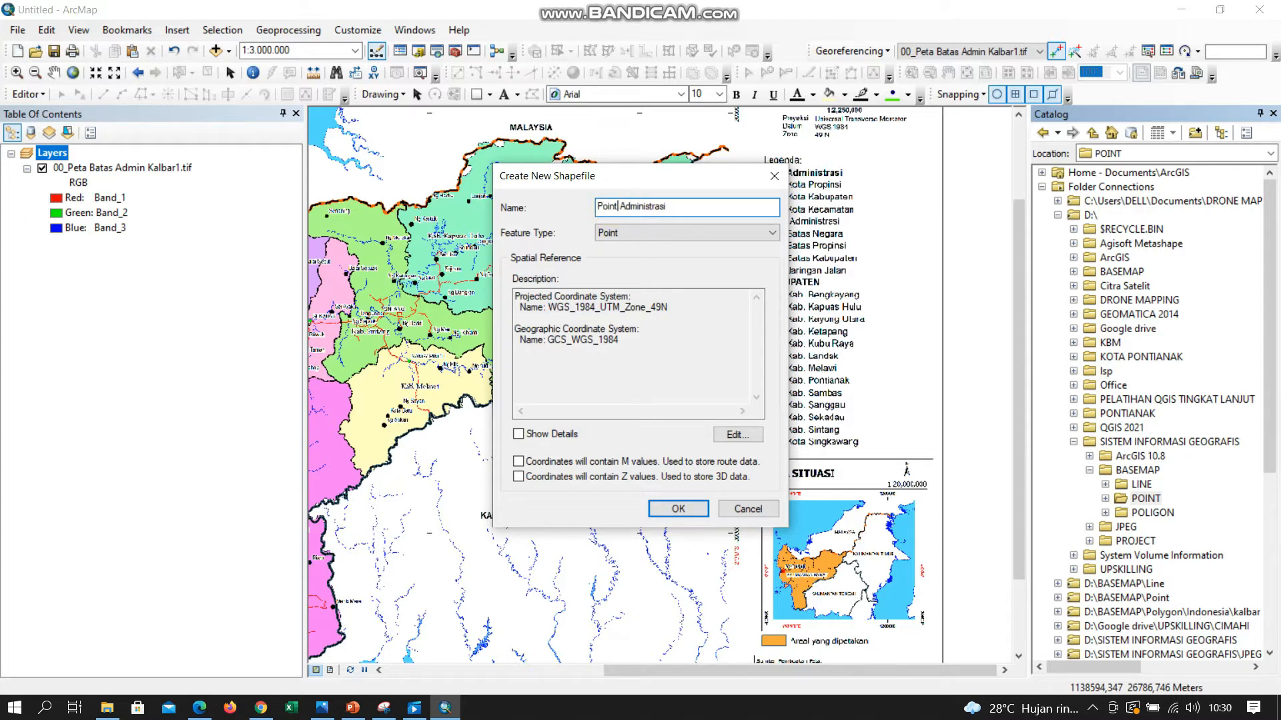
pyautogui.click(667, 508)
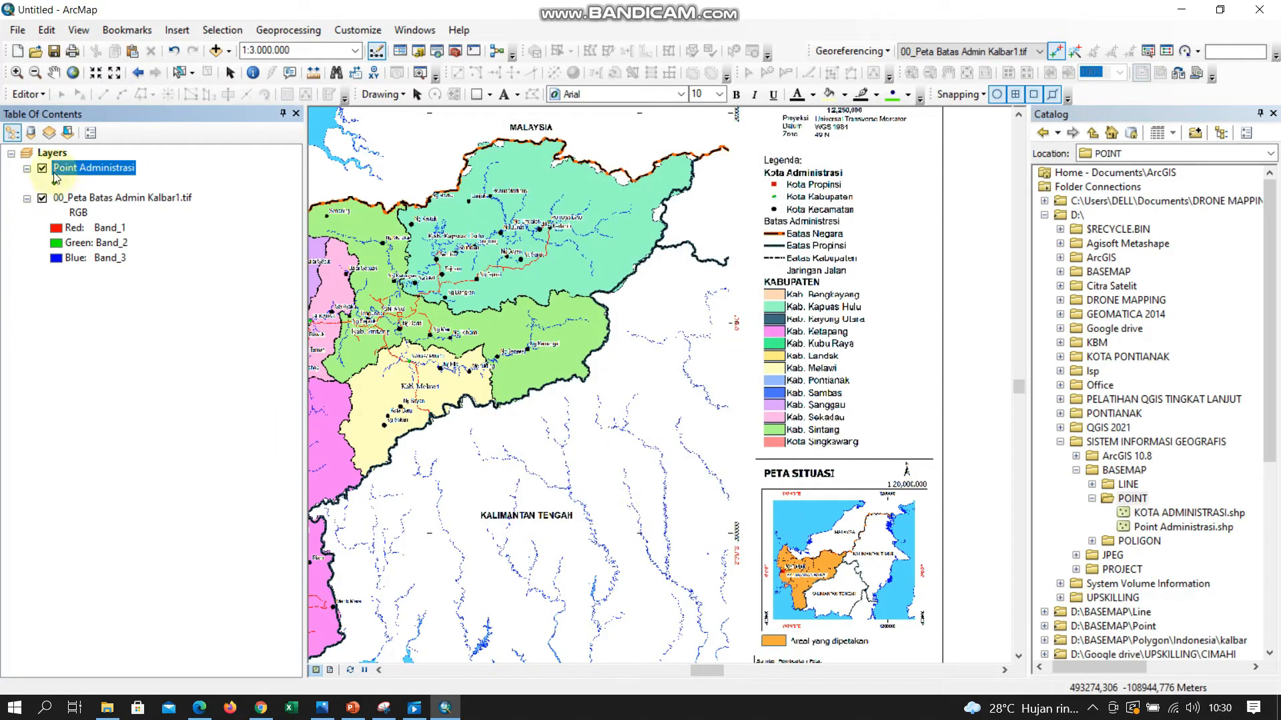
# - Open the attribute table of the Point Administrasi layer
pyautogui.click(105, 169)
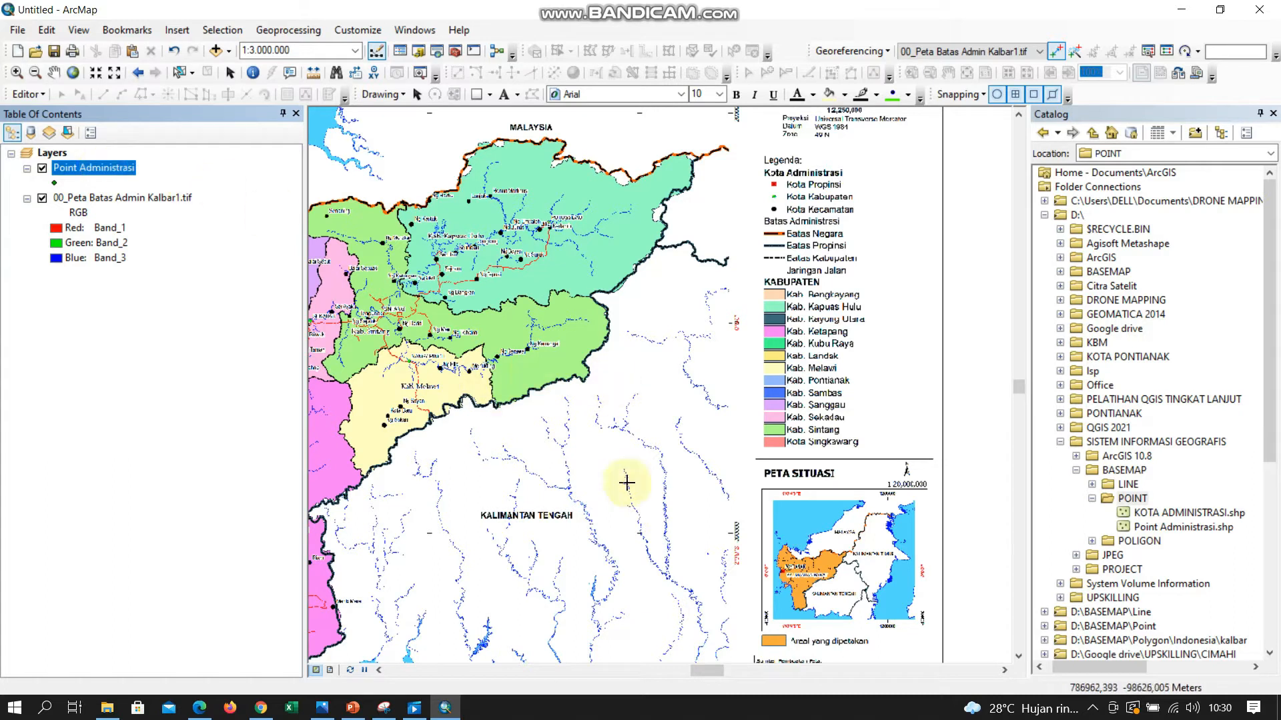
pyautogui.click(379, 670)
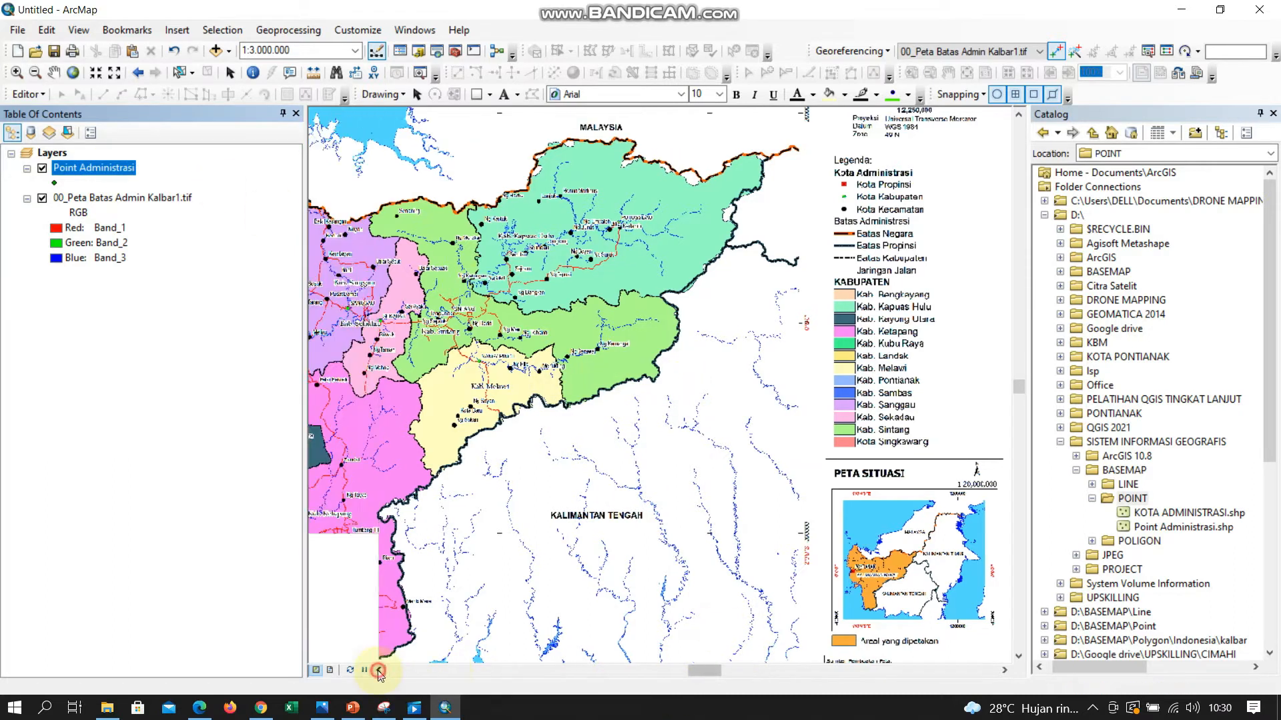
pyautogui.click(378, 671)
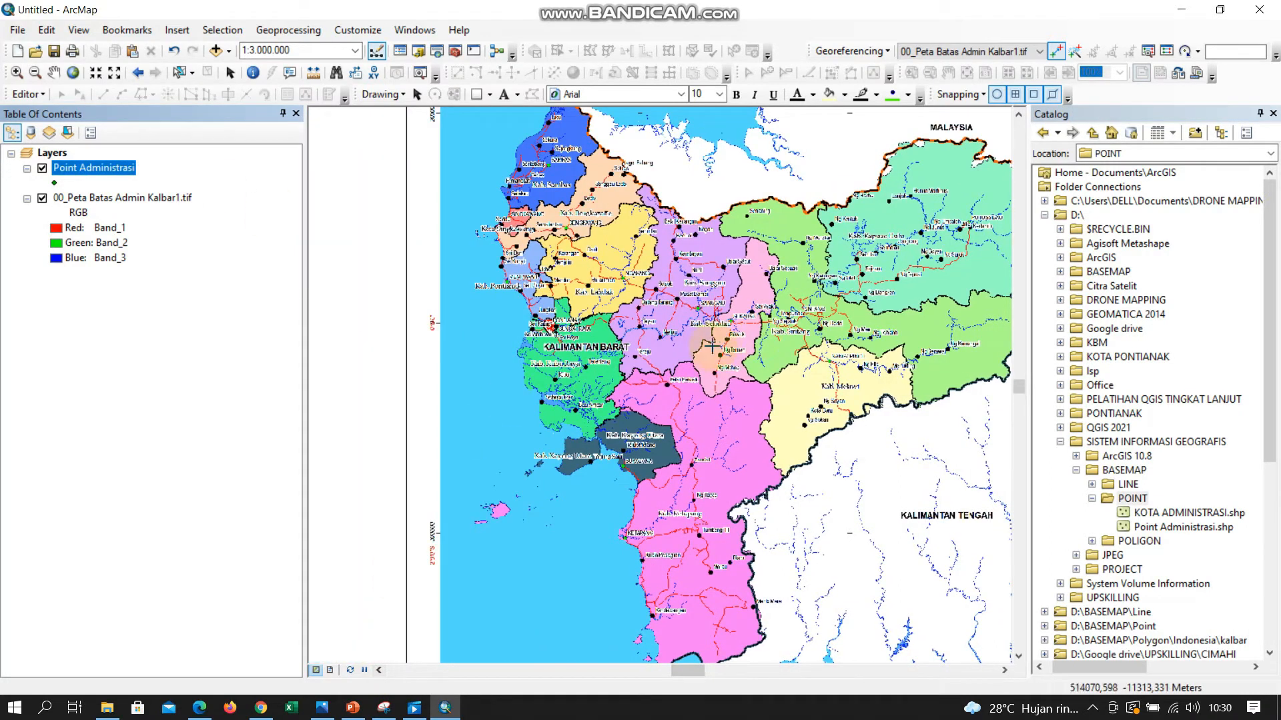
pyautogui.rightClick(90, 167)
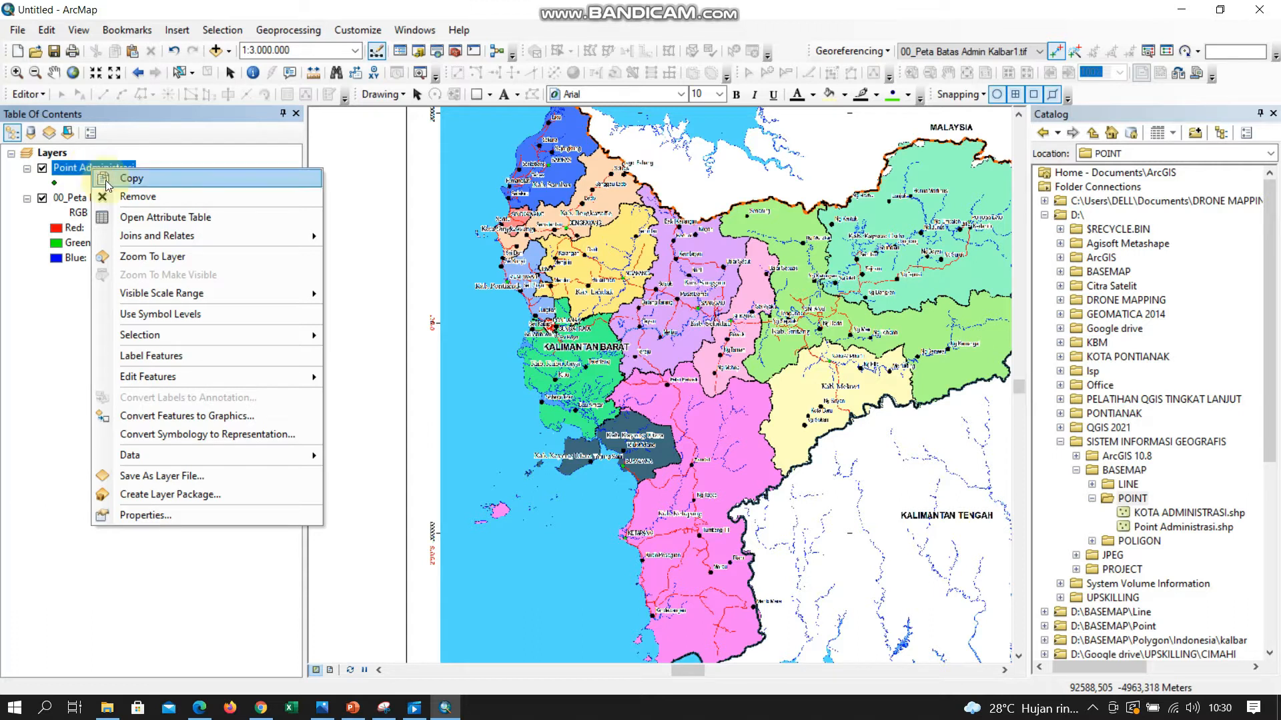
pyautogui.click(129, 217)
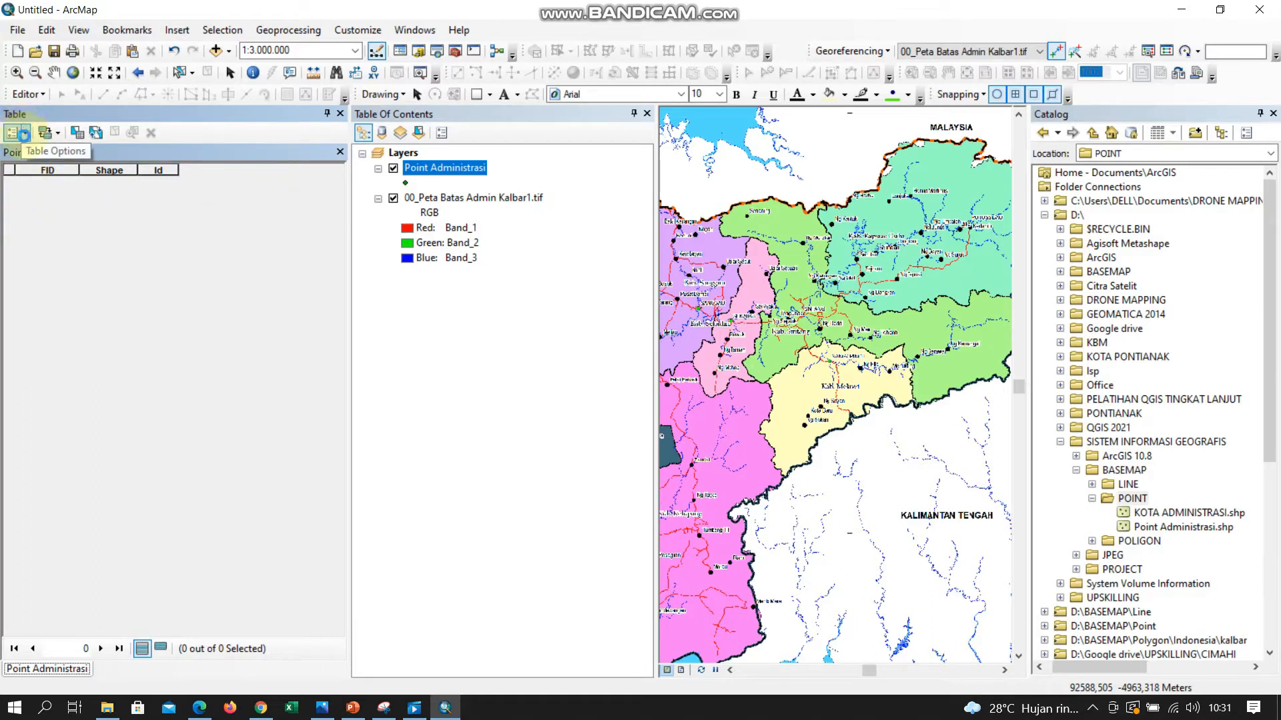
# - Add a text field named Nama_Kota with a length of 20 to the Point Administrasi table
pyautogui.click(26, 133)
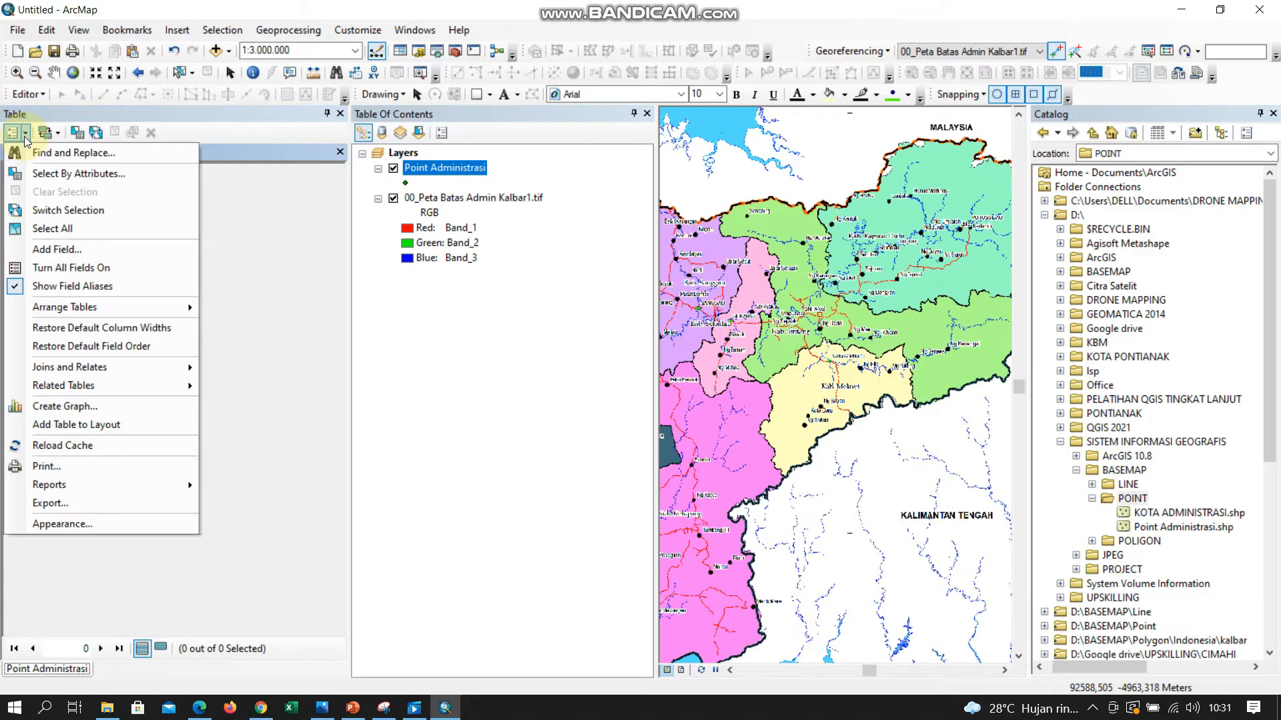
pyautogui.click(59, 250)
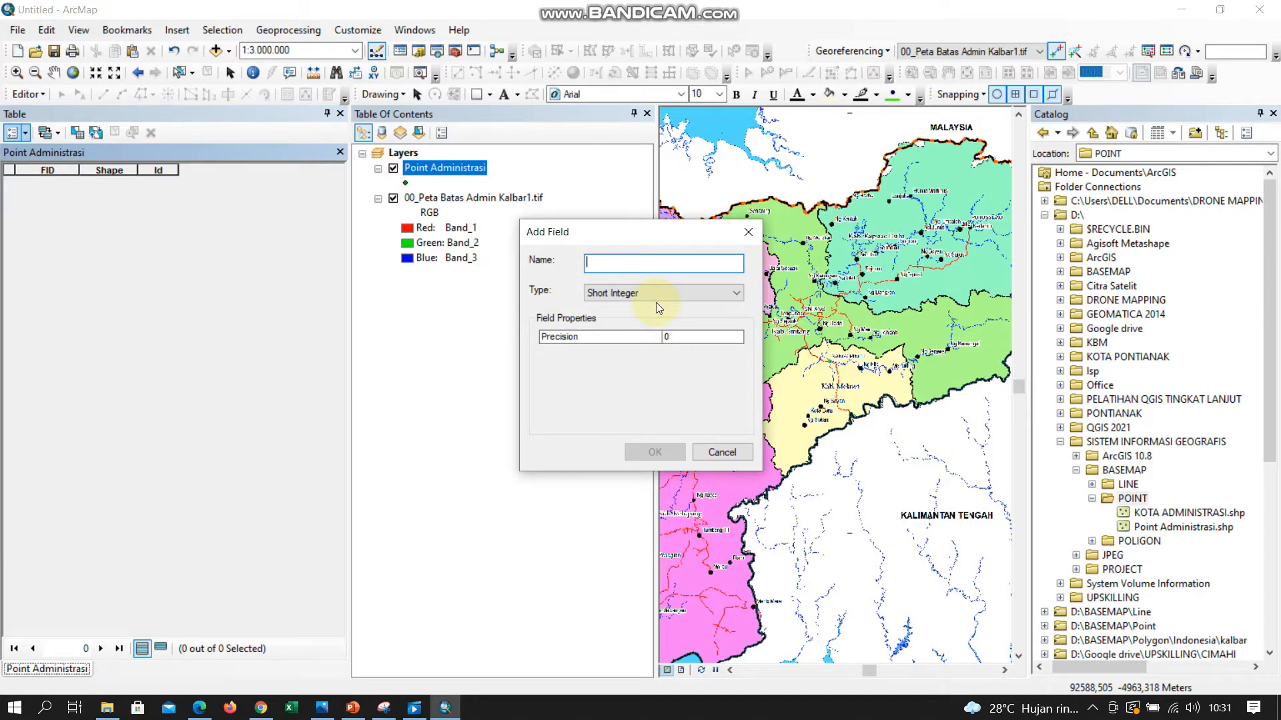
pyautogui.write('Nama')
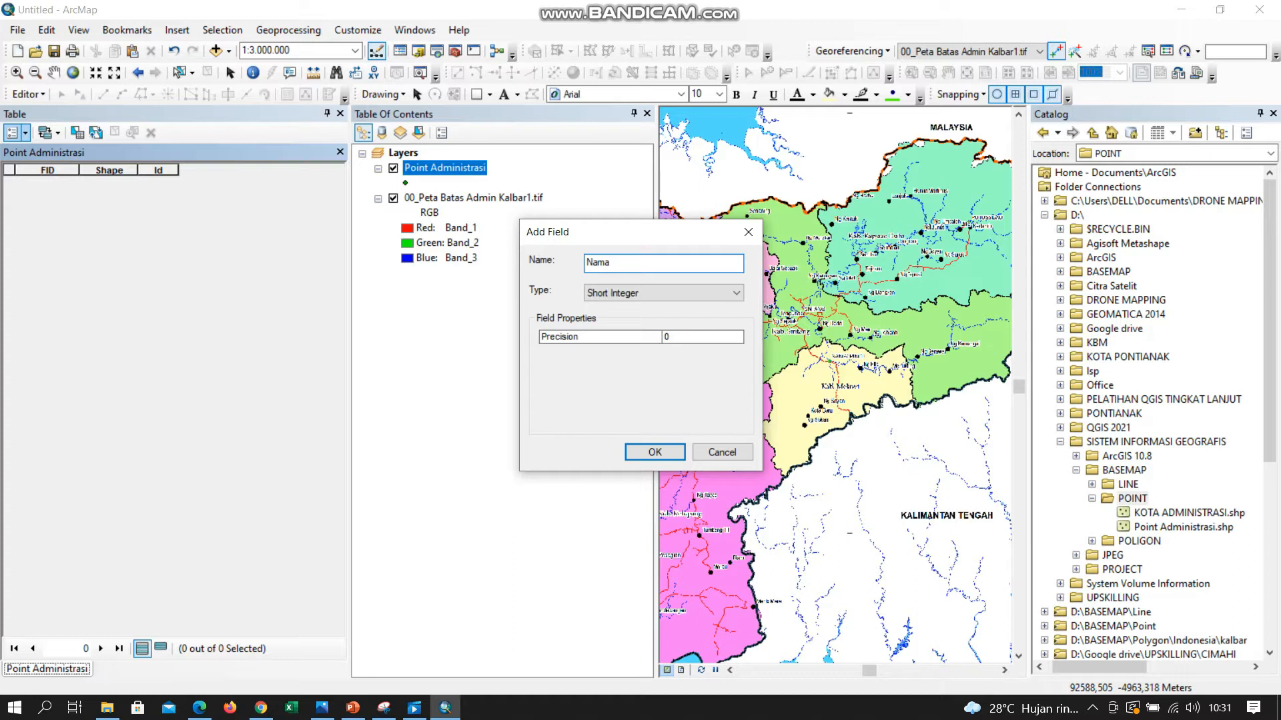
pyautogui.write('_Kota')
pyautogui.click(736, 293)
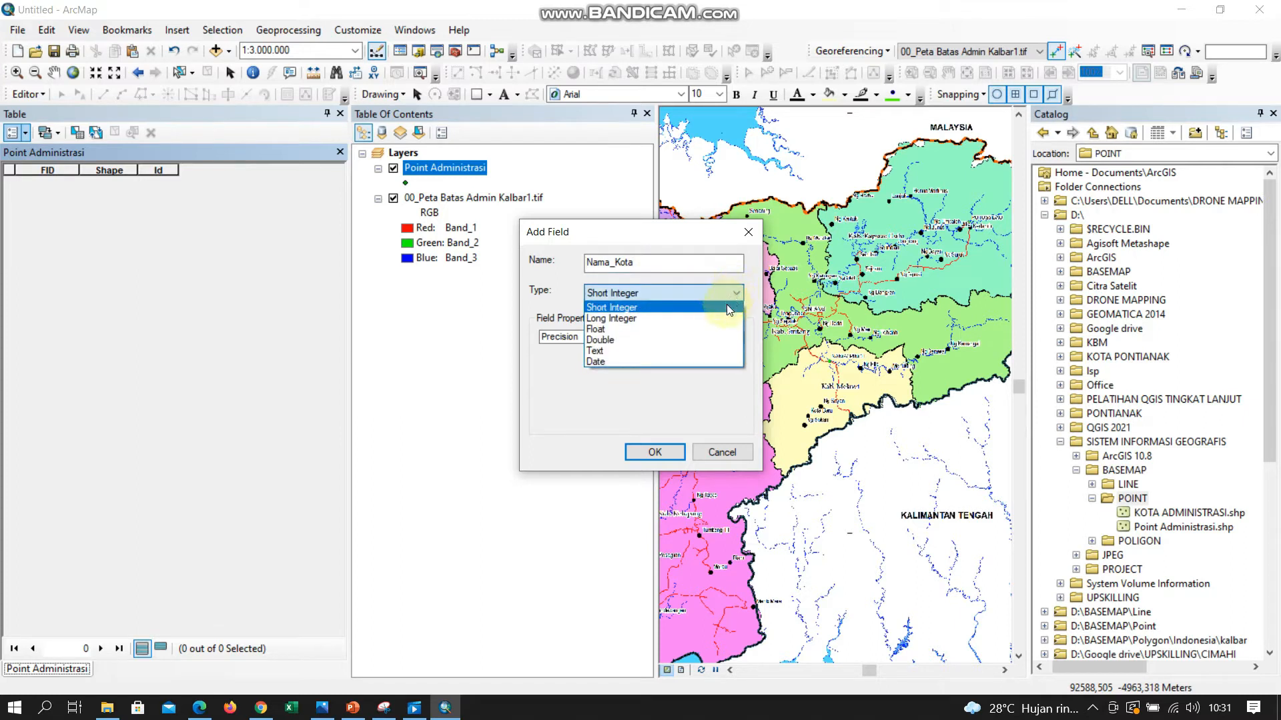
pyautogui.click(711, 348)
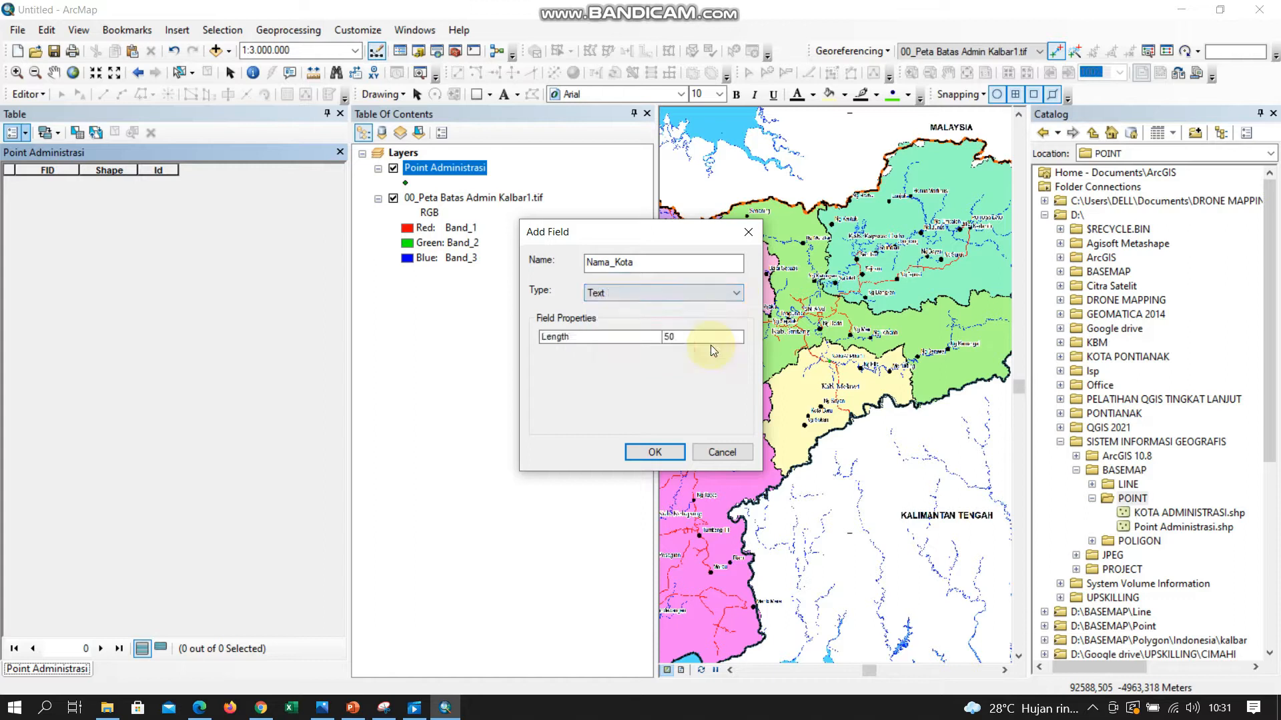
pyautogui.click(664, 338)
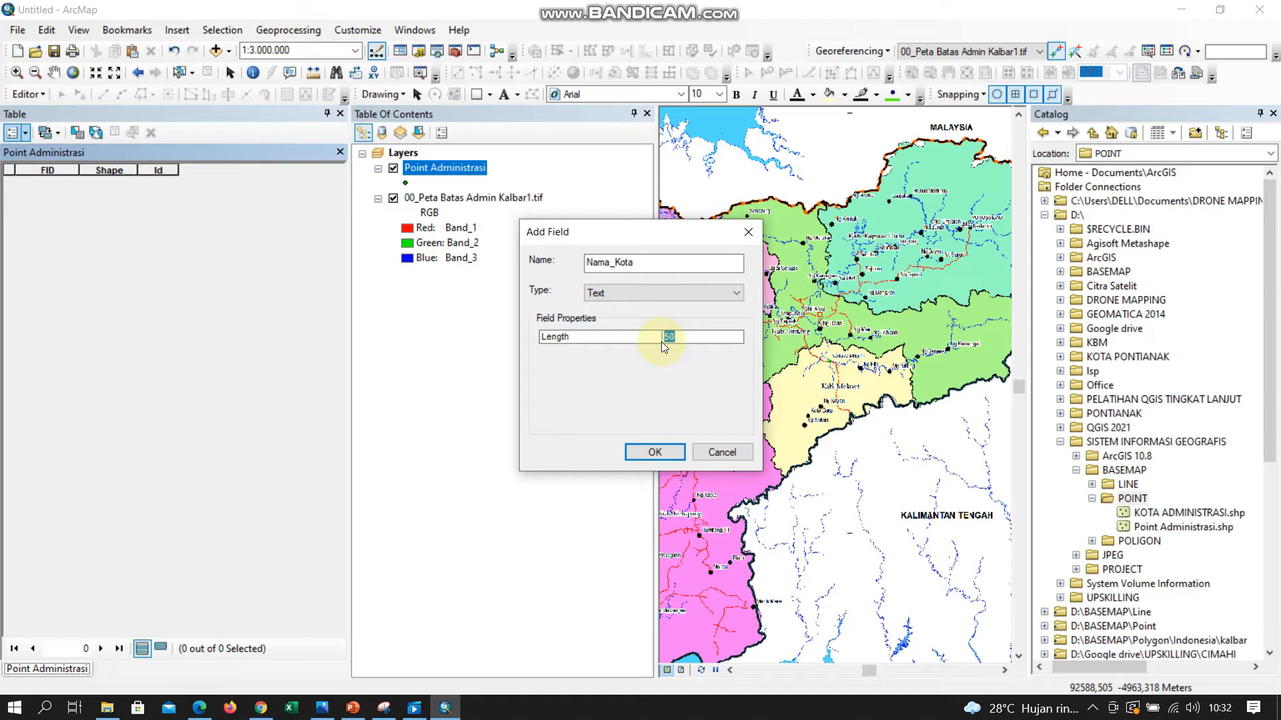
pyautogui.write('20')
pyautogui.click(654, 452)
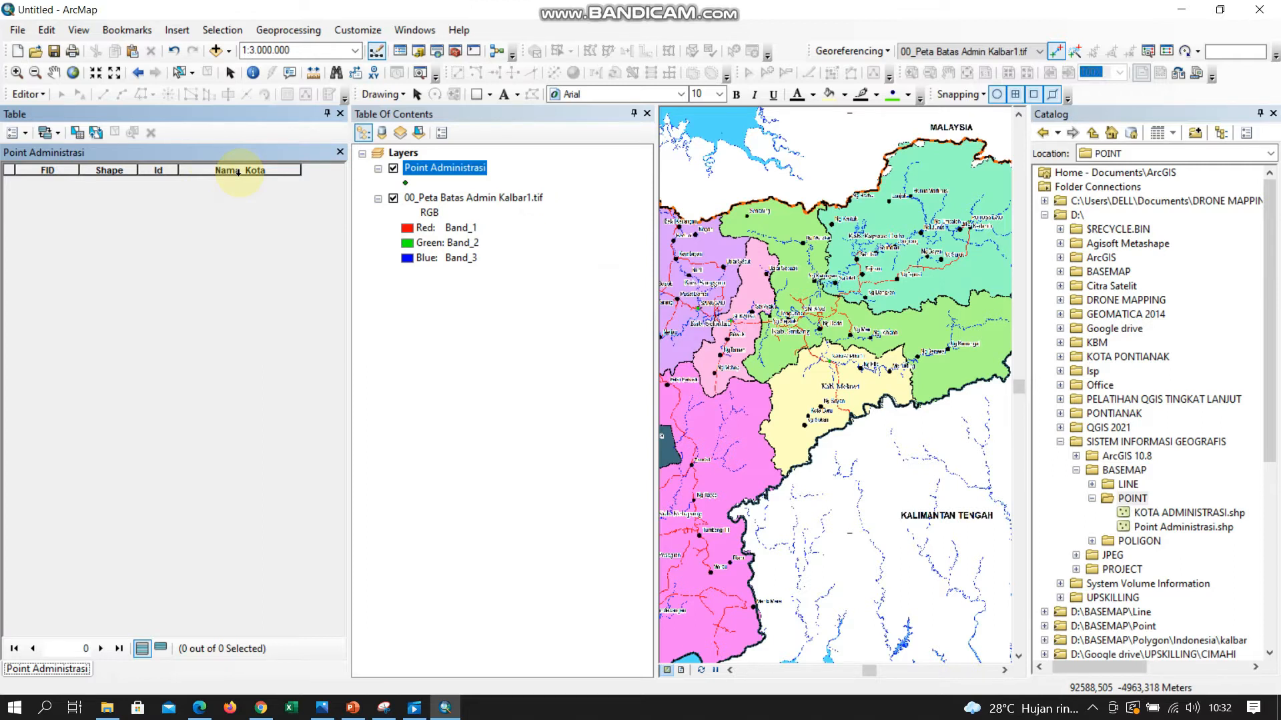
# - Add a text field named Keterangan with a length of 30 to the Point Administrasi table
pyautogui.click(12, 132)
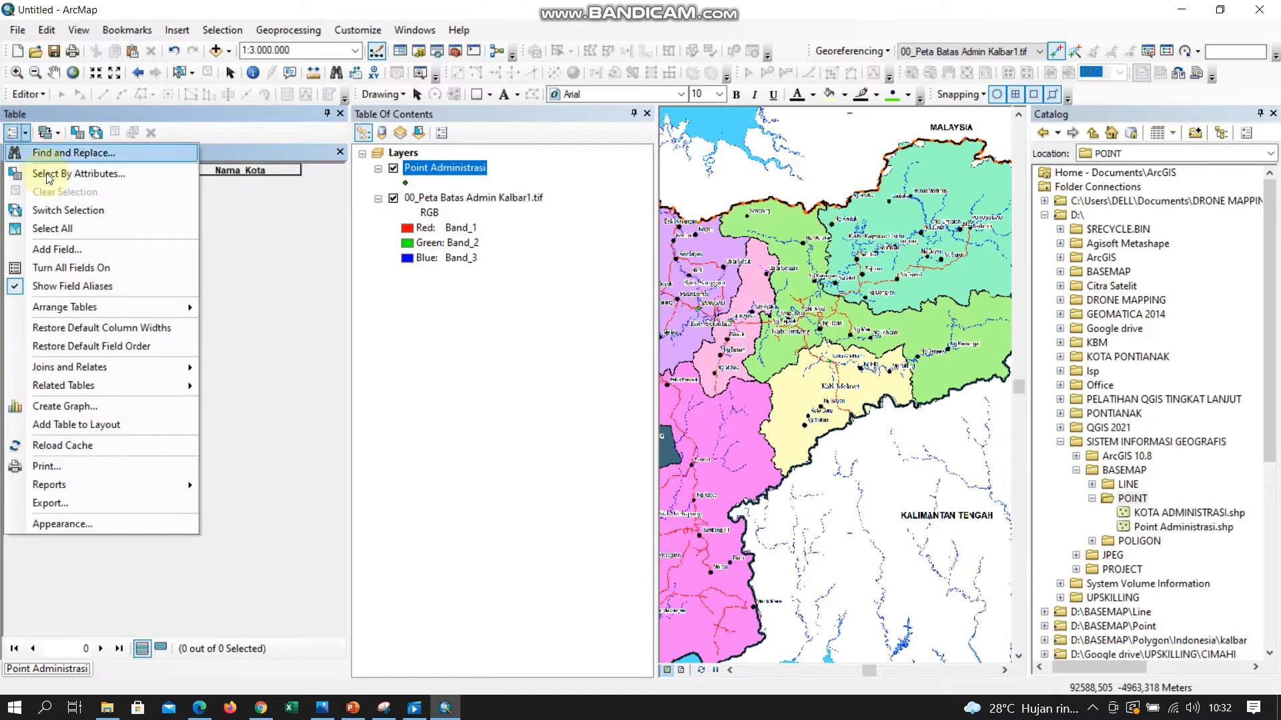
pyautogui.click(75, 254)
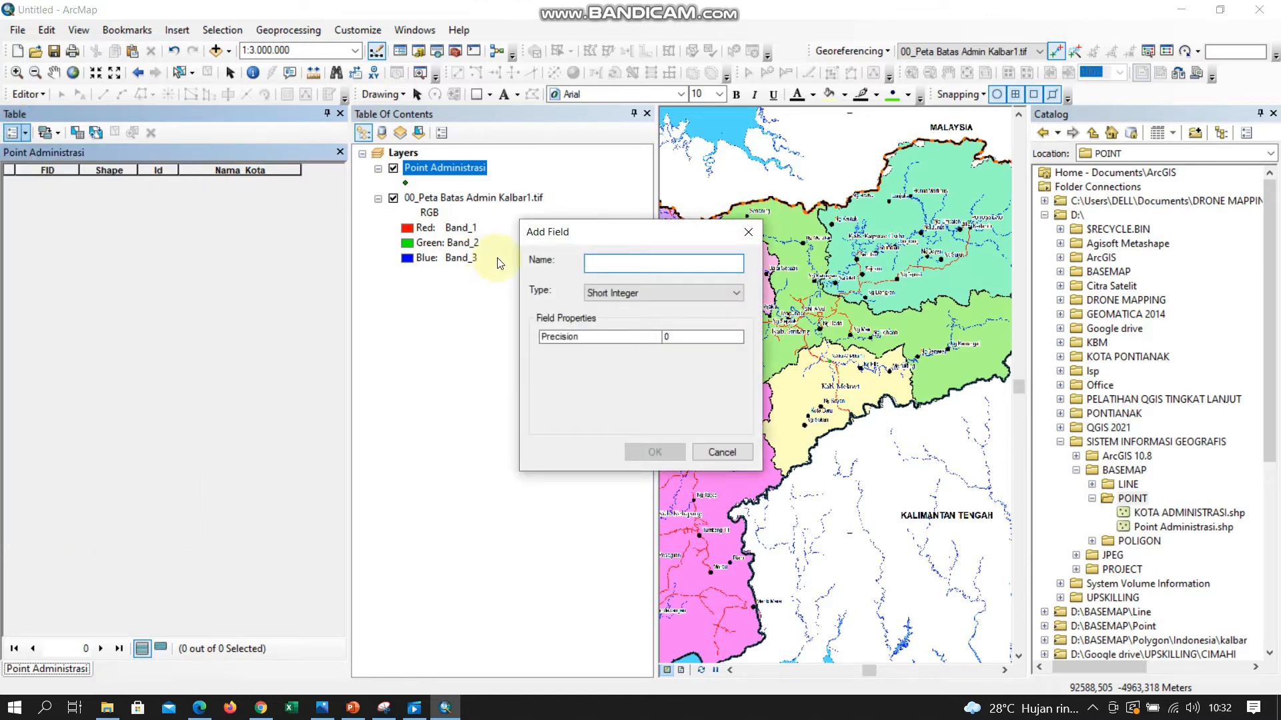
pyautogui.write('Keterangan')
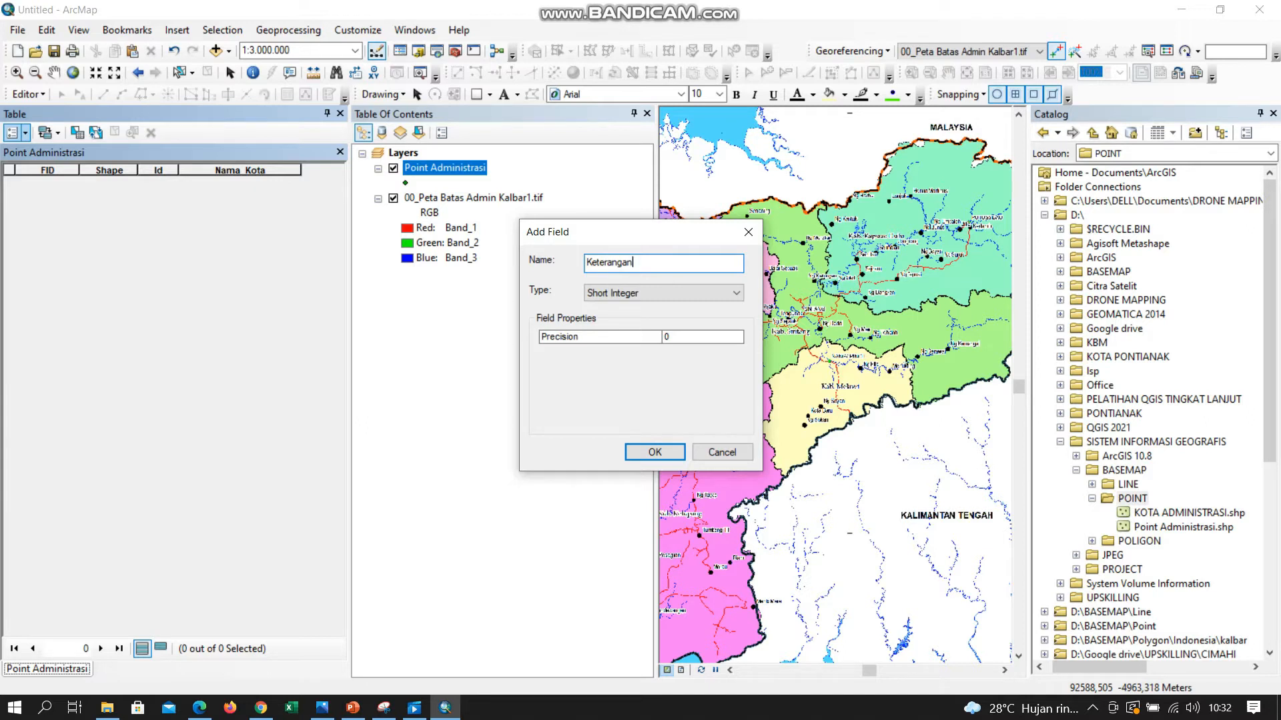
pyautogui.click(738, 292)
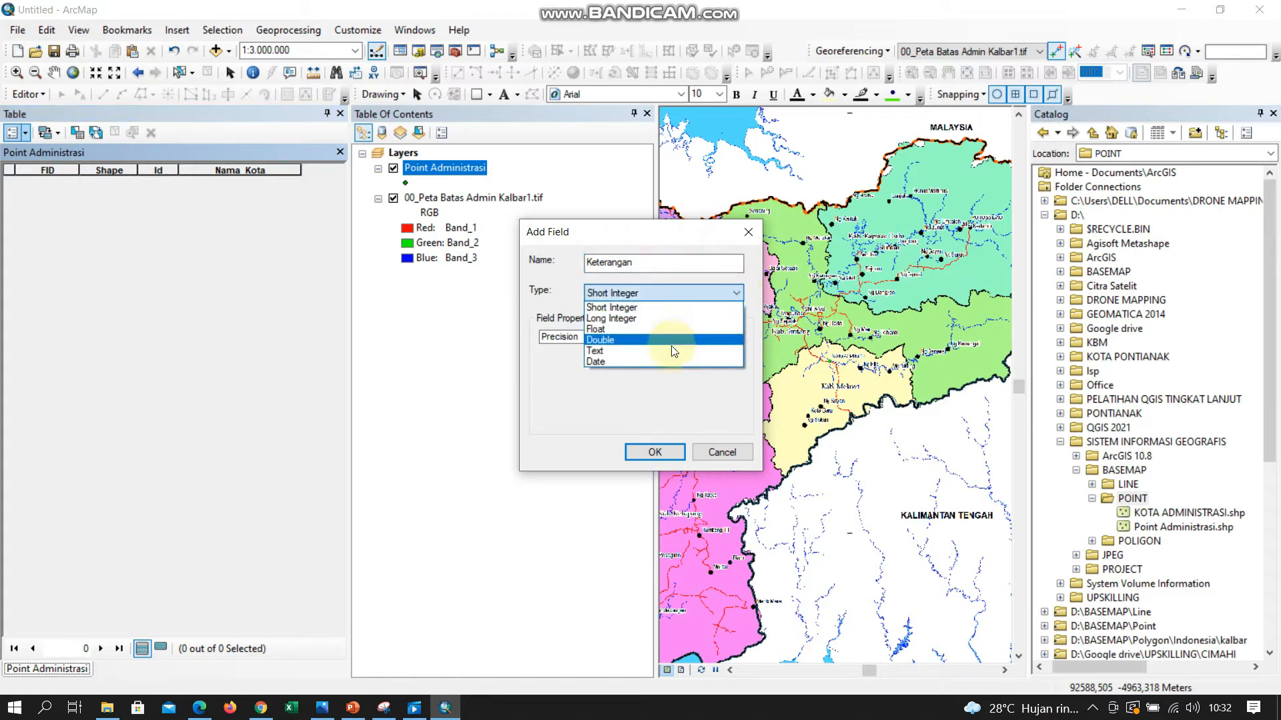
pyautogui.click(670, 351)
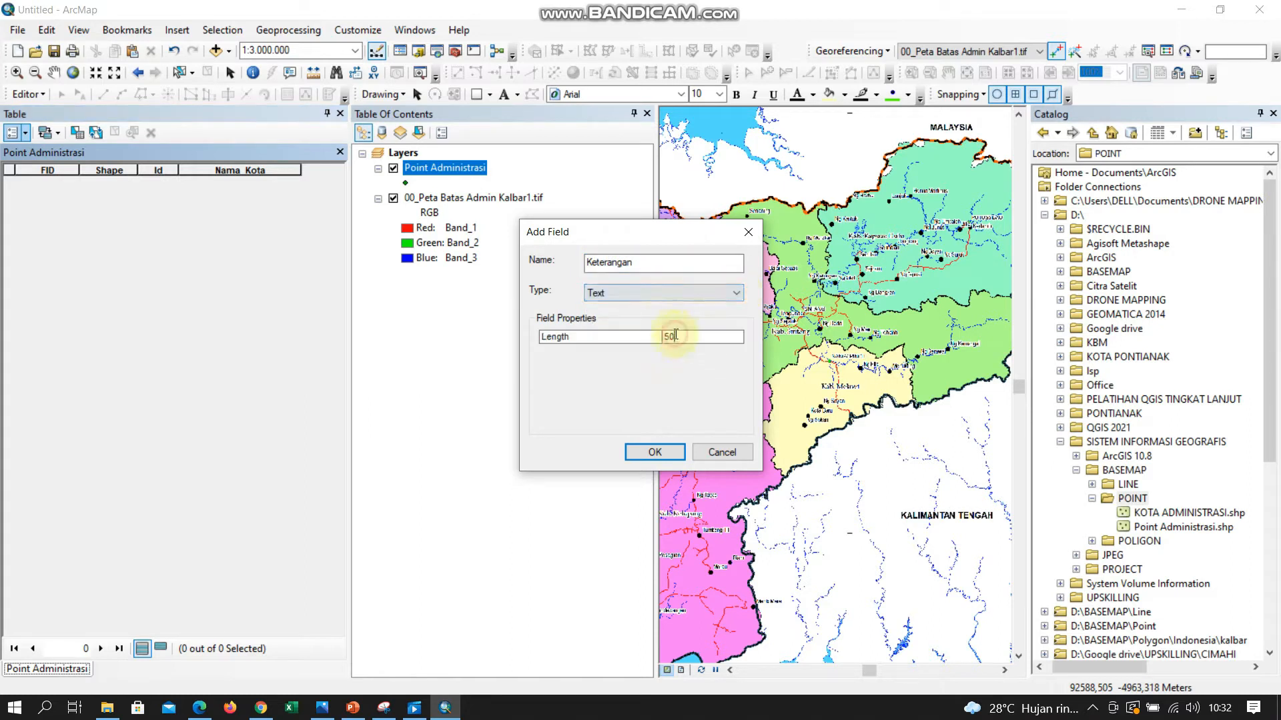
pyautogui.moveTo(675, 338); pyautogui.dragTo(660, 343)
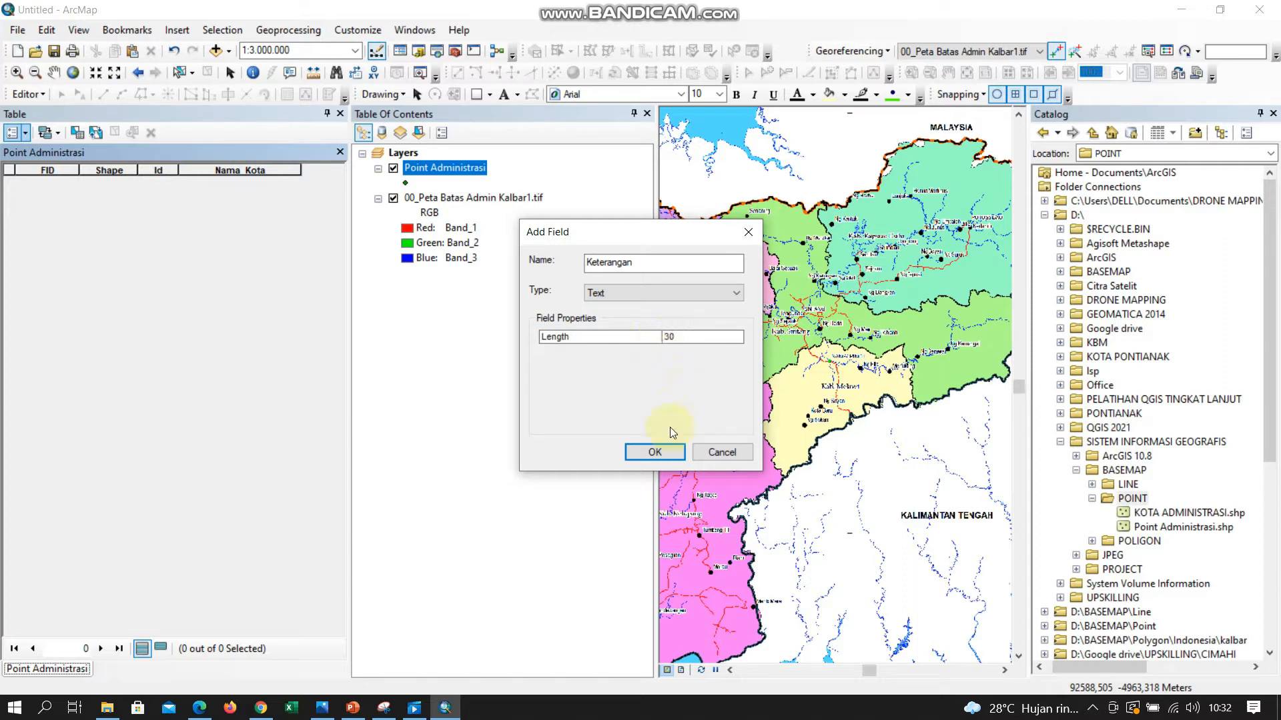
pyautogui.click(647, 452)
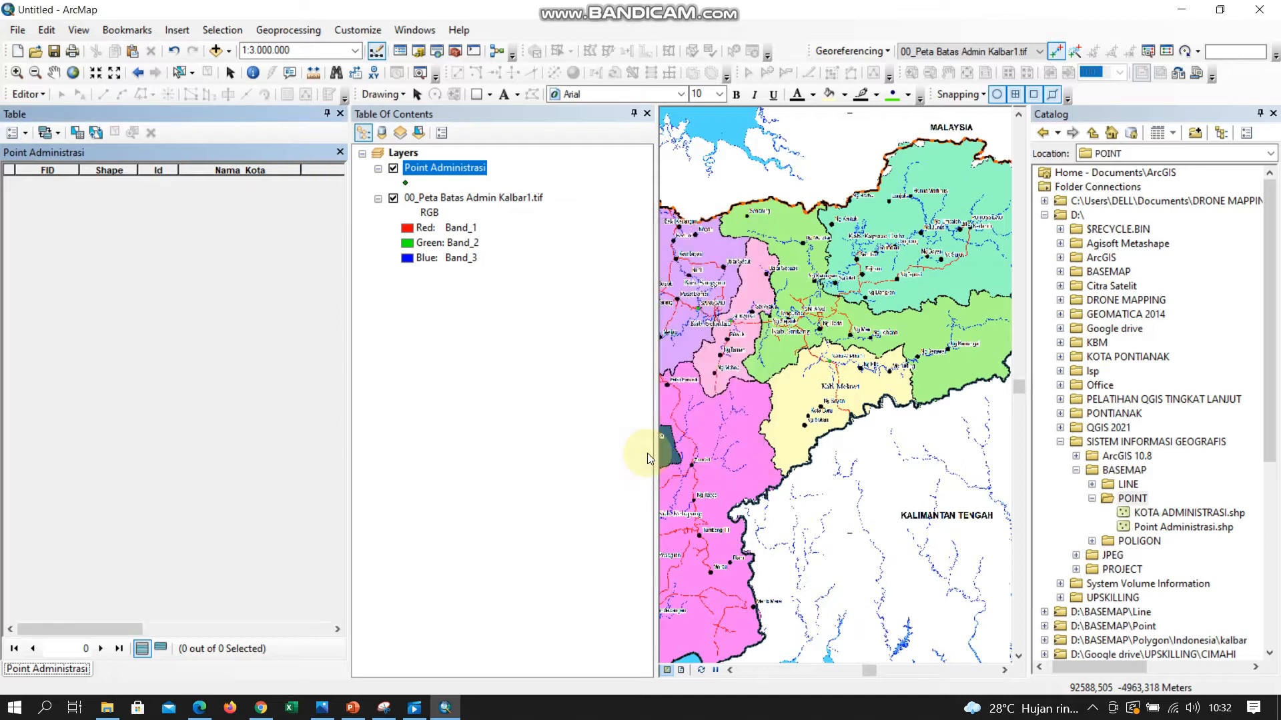
pyautogui.click(335, 630)
pyautogui.click(336, 630)
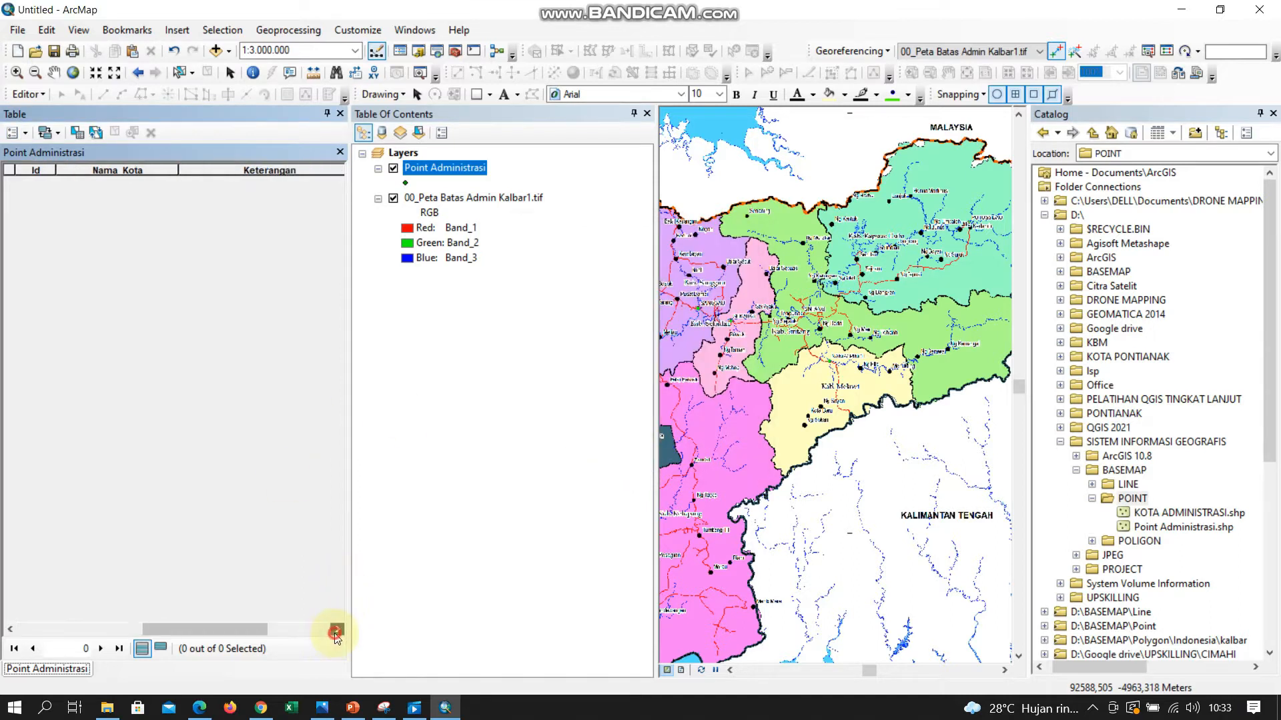
pyautogui.click(335, 631)
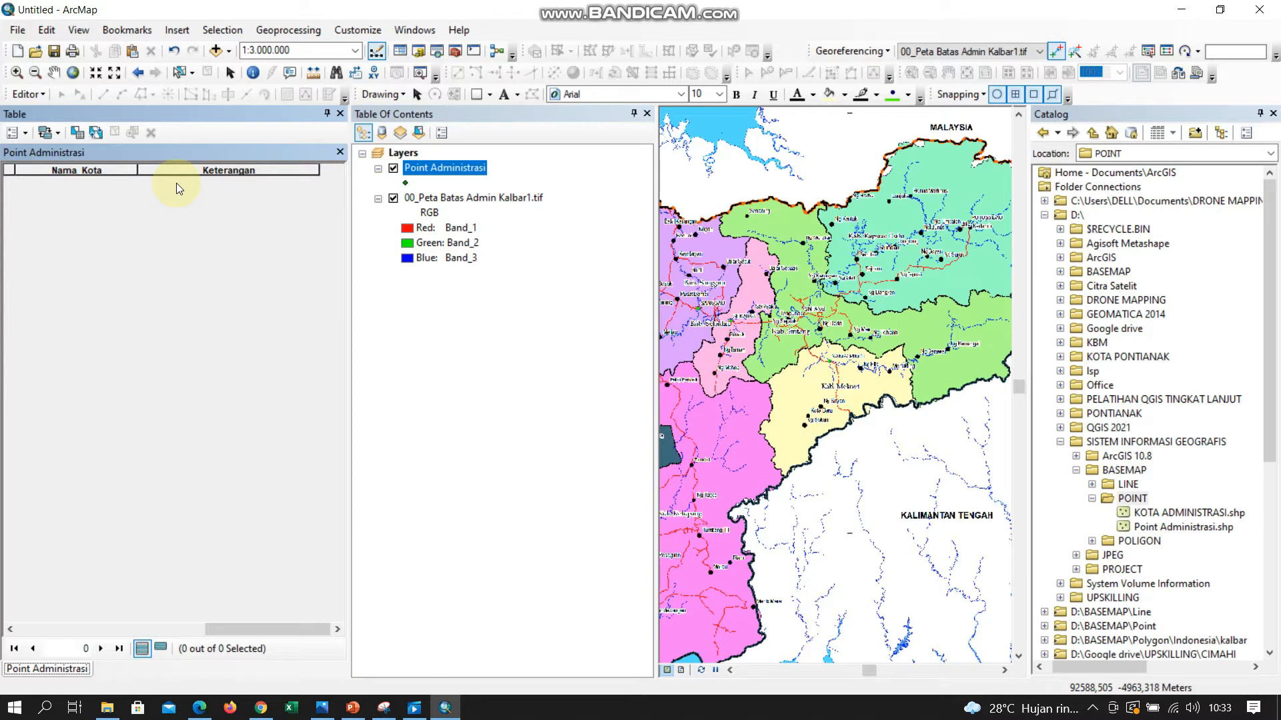
# - Try to add a text field named Kabupaten_Kota with a length of 20, declining the automatic rename
pyautogui.click(20, 132)
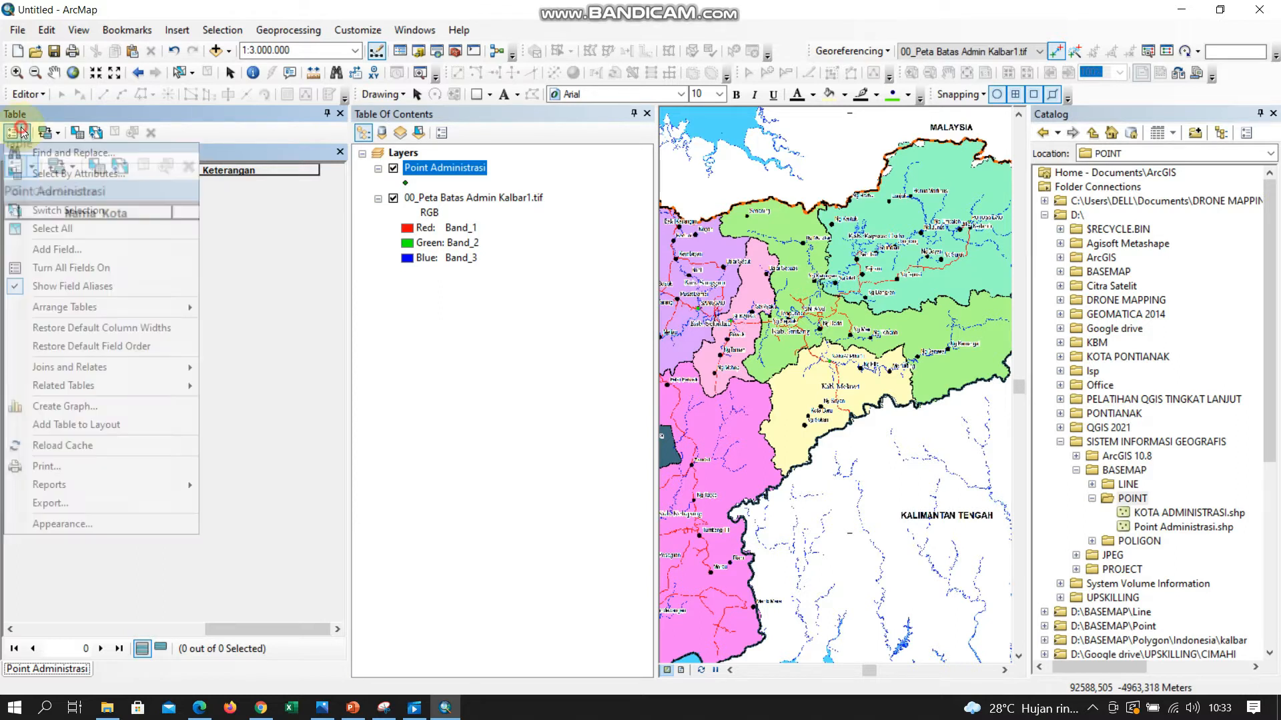
pyautogui.click(57, 248)
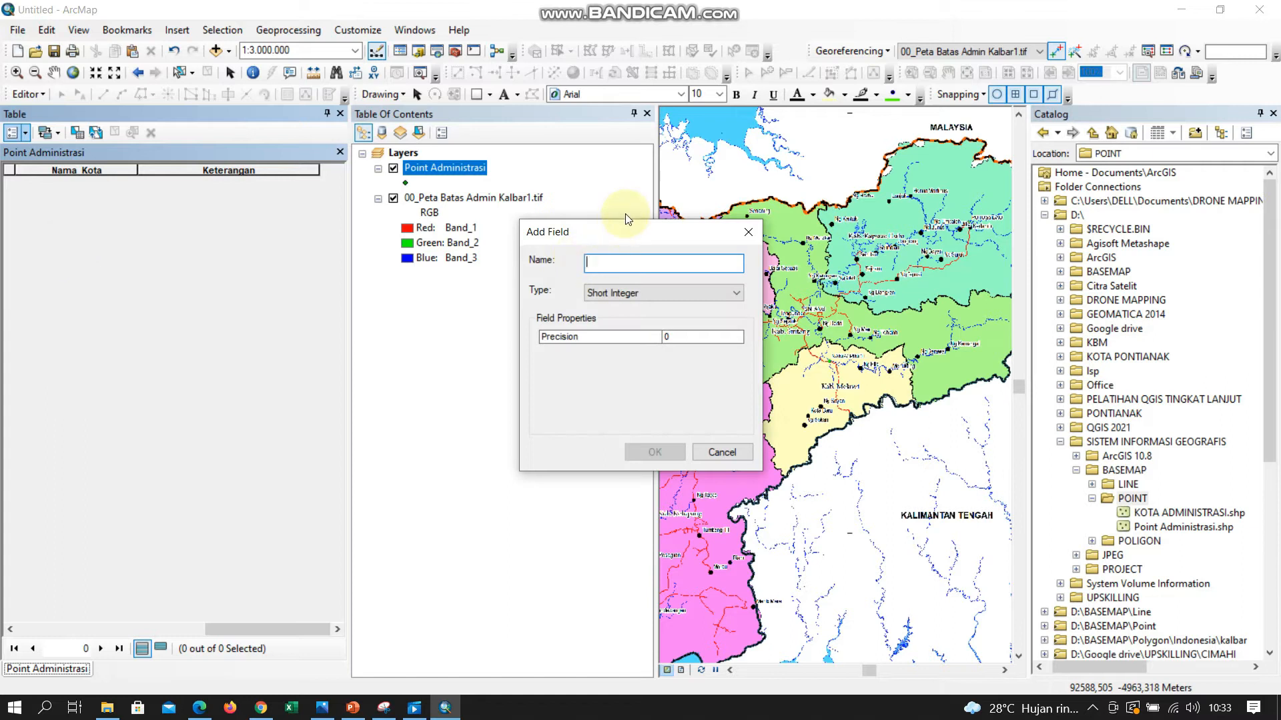
pyautogui.write('Kab_Kota')
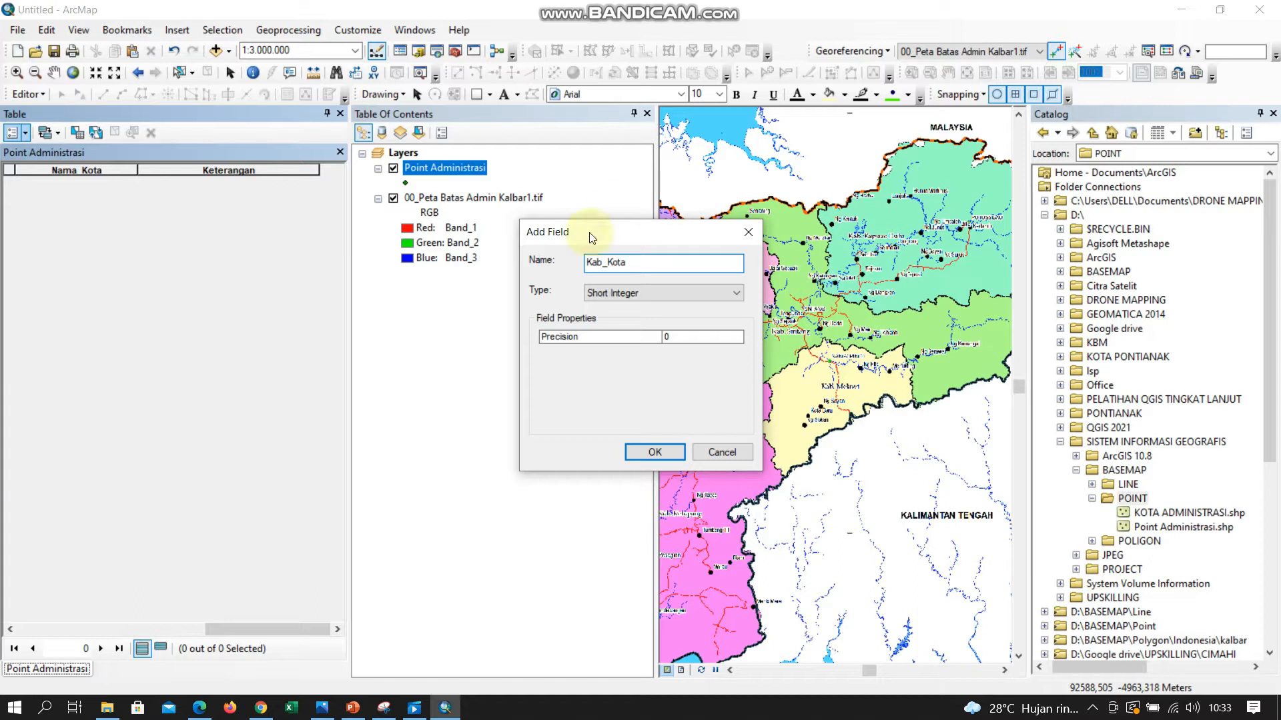
pyautogui.click(598, 265)
pyautogui.write('upaten')
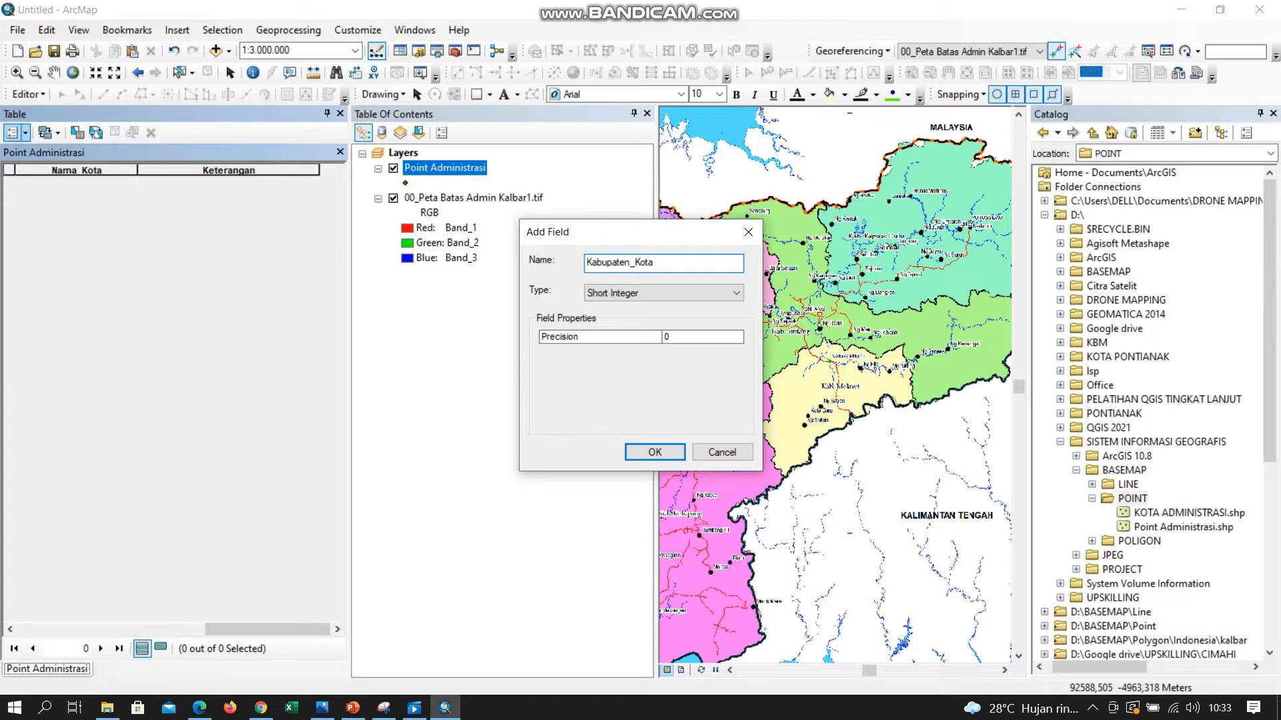
pyautogui.click(598, 266)
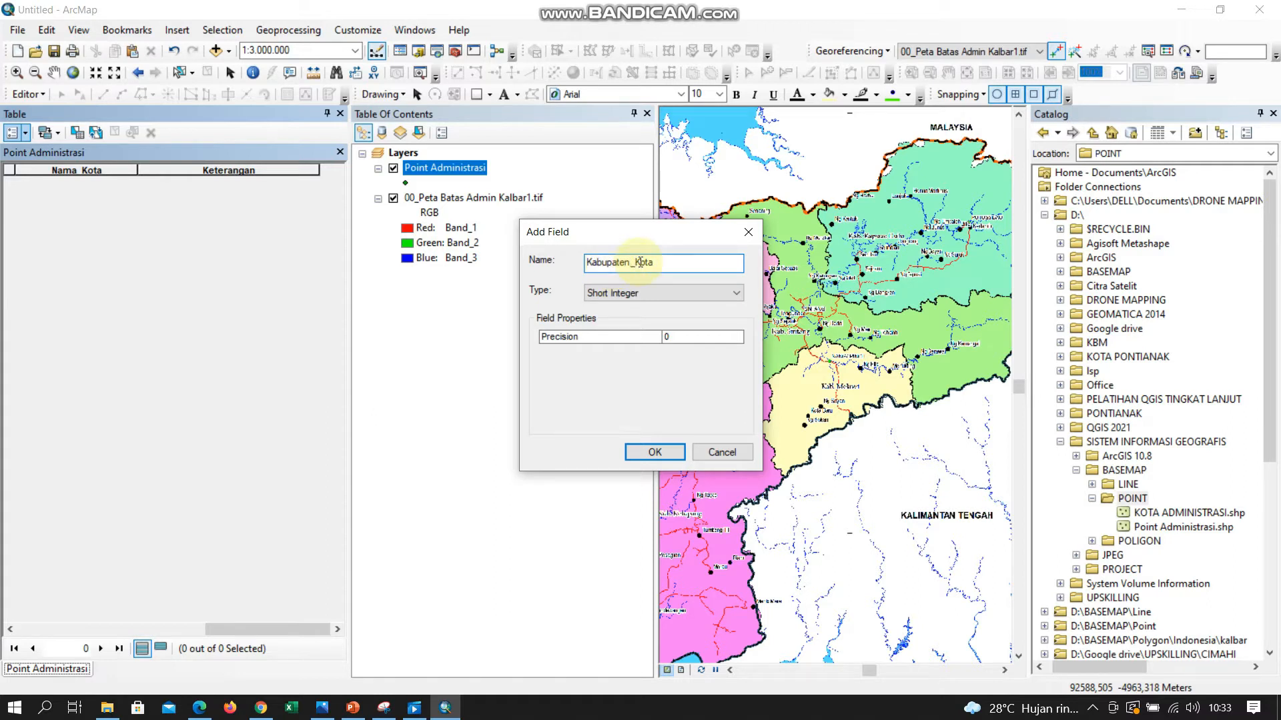
pyautogui.click(735, 295)
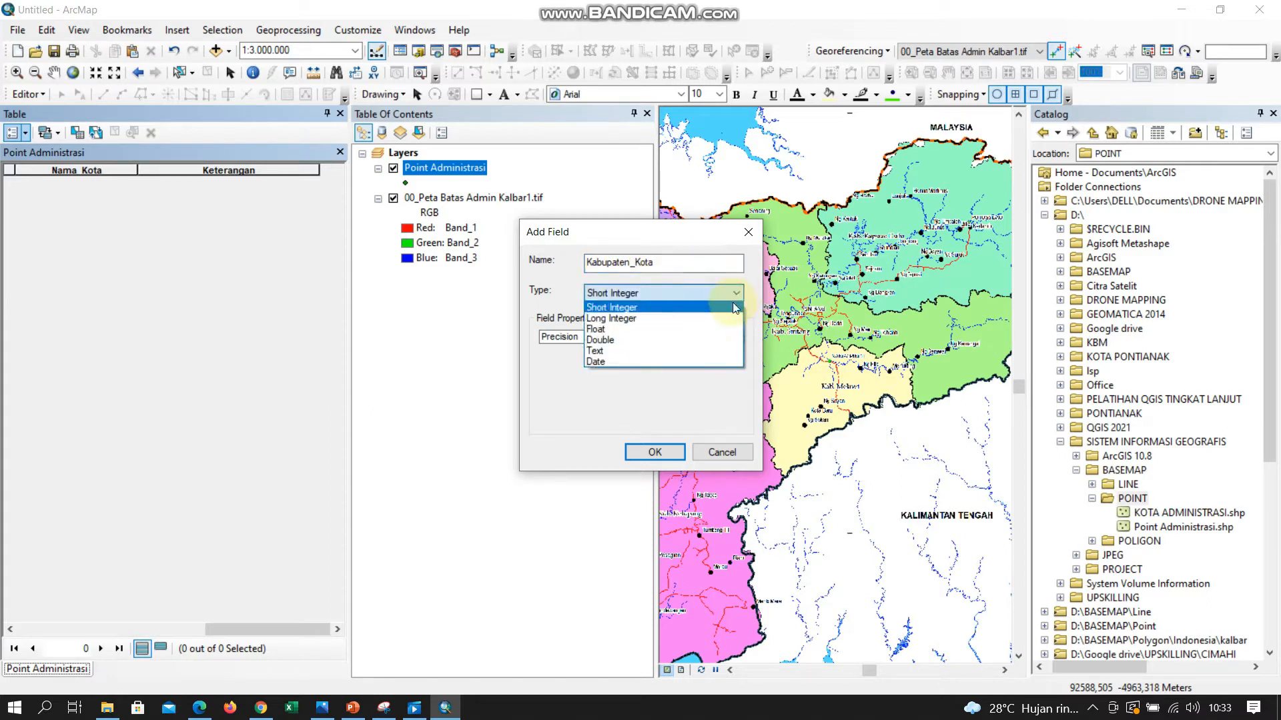
pyautogui.click(711, 352)
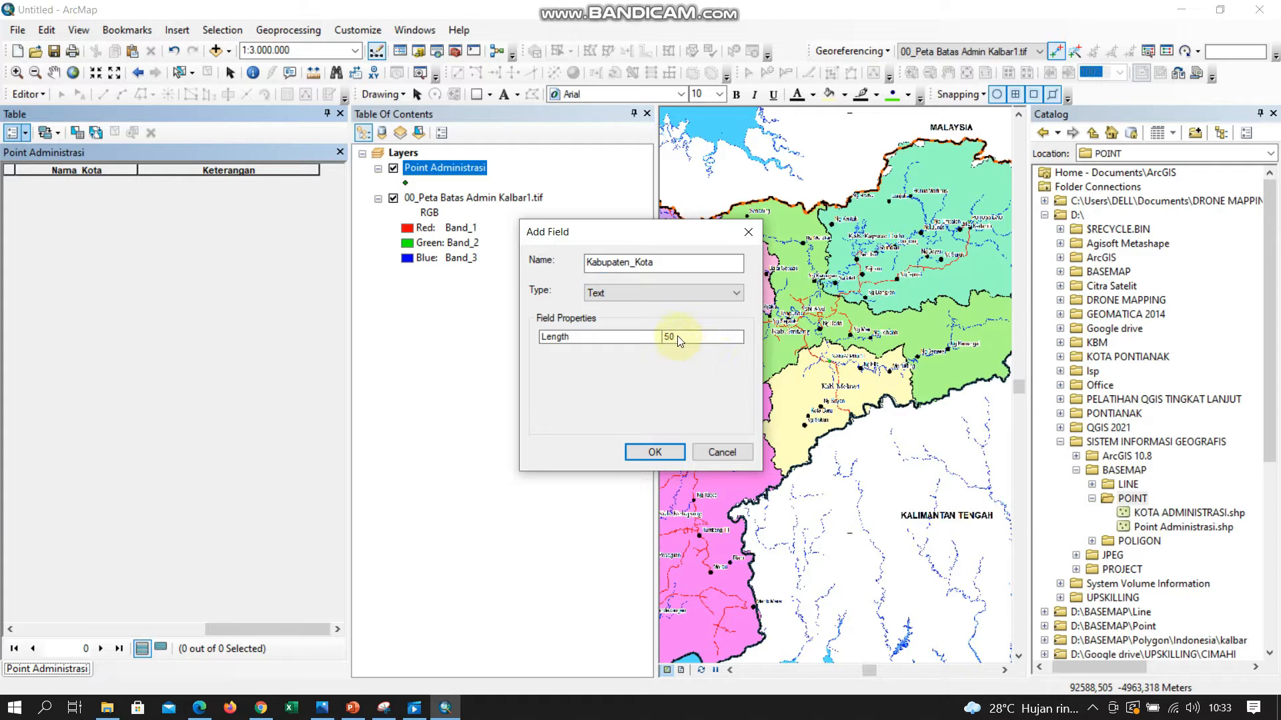
pyautogui.moveTo(678, 339); pyautogui.dragTo(657, 341)
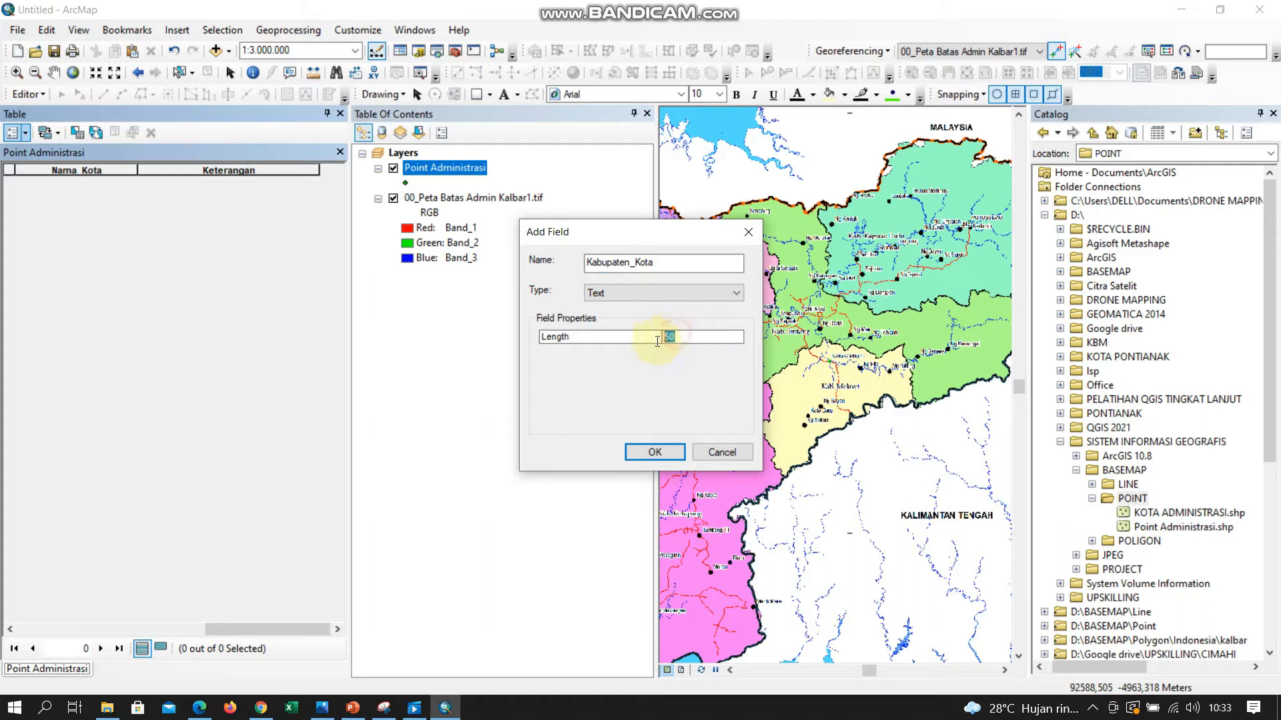
pyautogui.write('20')
pyautogui.click(661, 454)
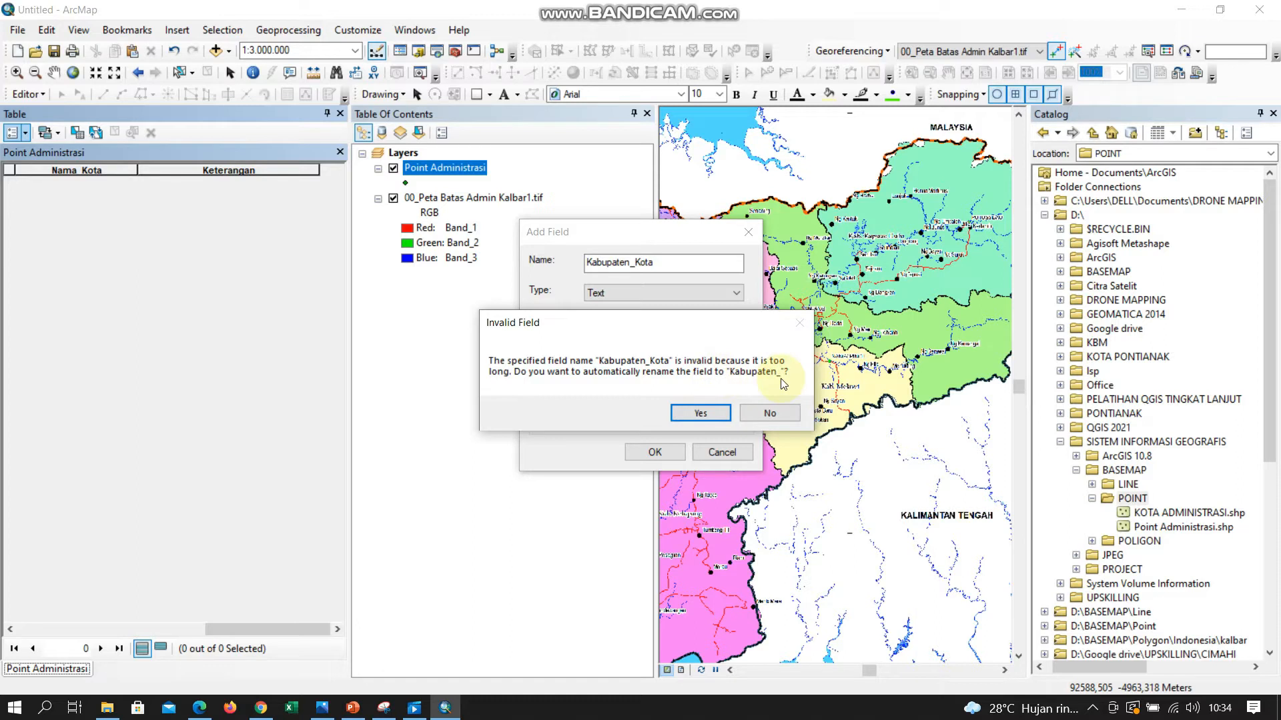
pyautogui.click(766, 412)
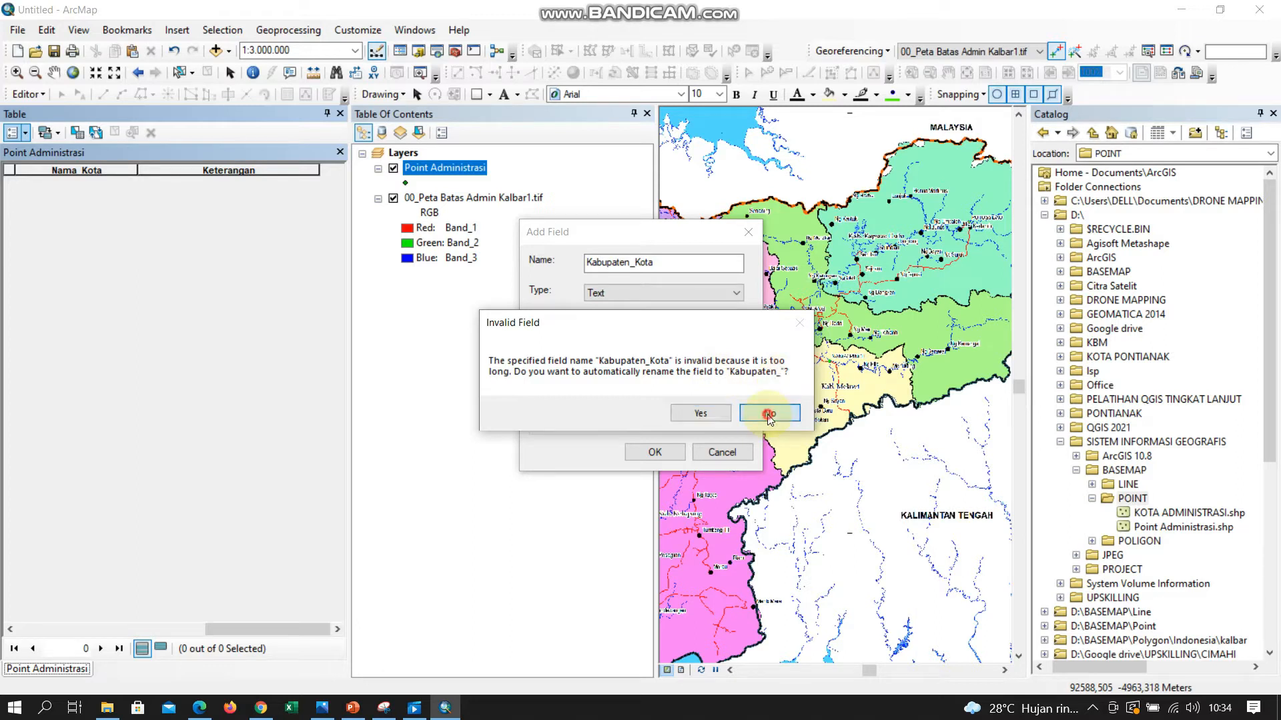
# - Shorten the new field's name to Kab_Kota and add it to the Point Administrasi table
pyautogui.click(629, 262)
pyautogui.press('BackSpace')
pyautogui.press('BackSpace')
pyautogui.press('BackSpace')
pyautogui.press('BackSpace')
pyautogui.press('BackSpace')
pyautogui.press('BackSpace')
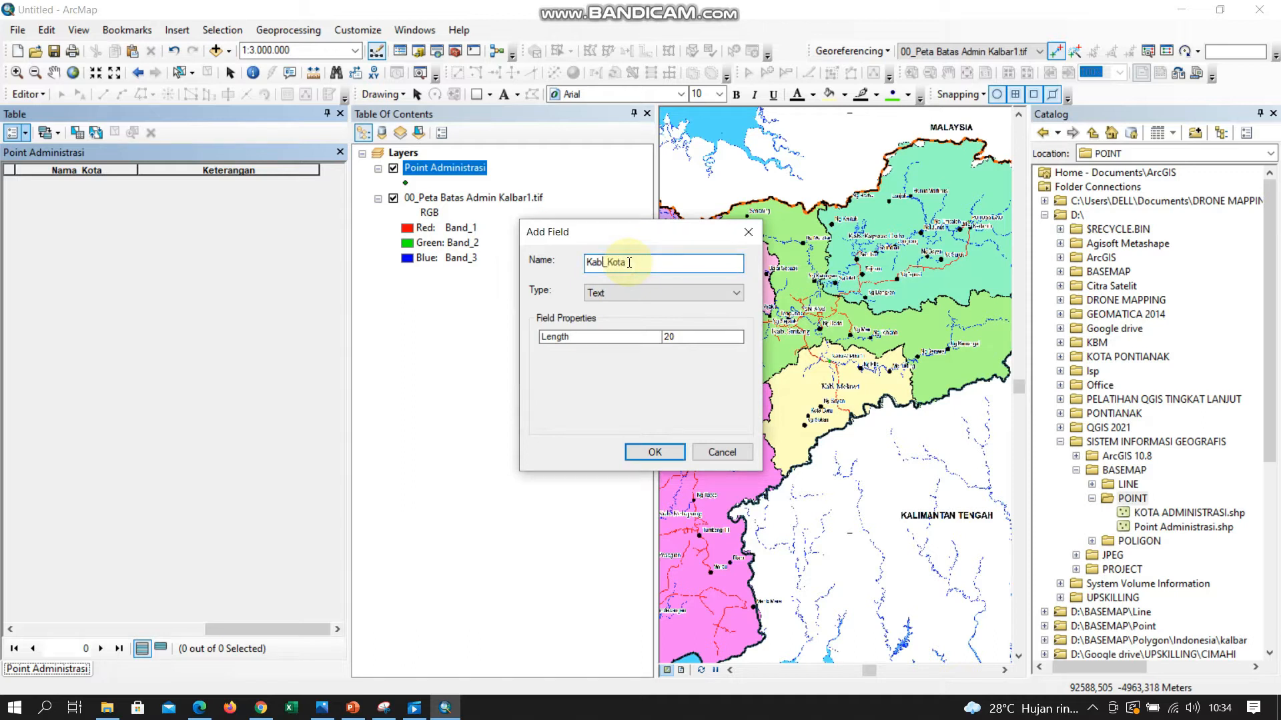
pyautogui.click(634, 451)
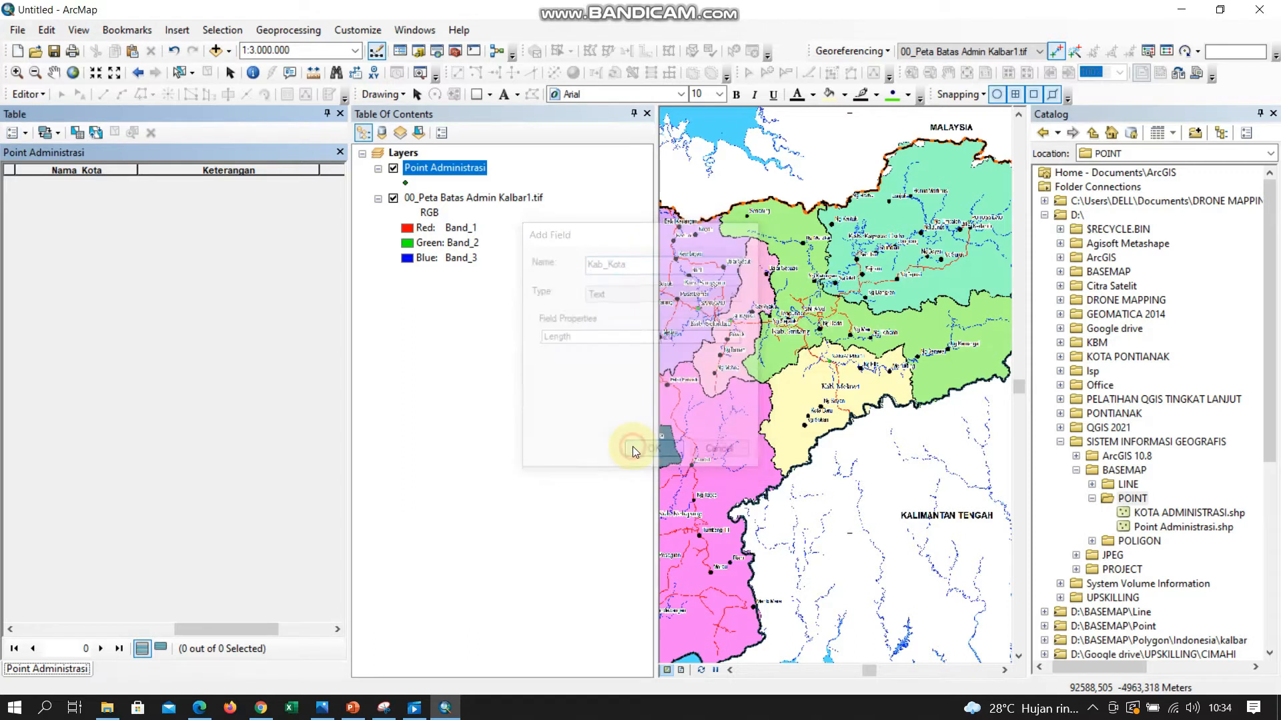
pyautogui.click(334, 629)
pyautogui.click(10, 629)
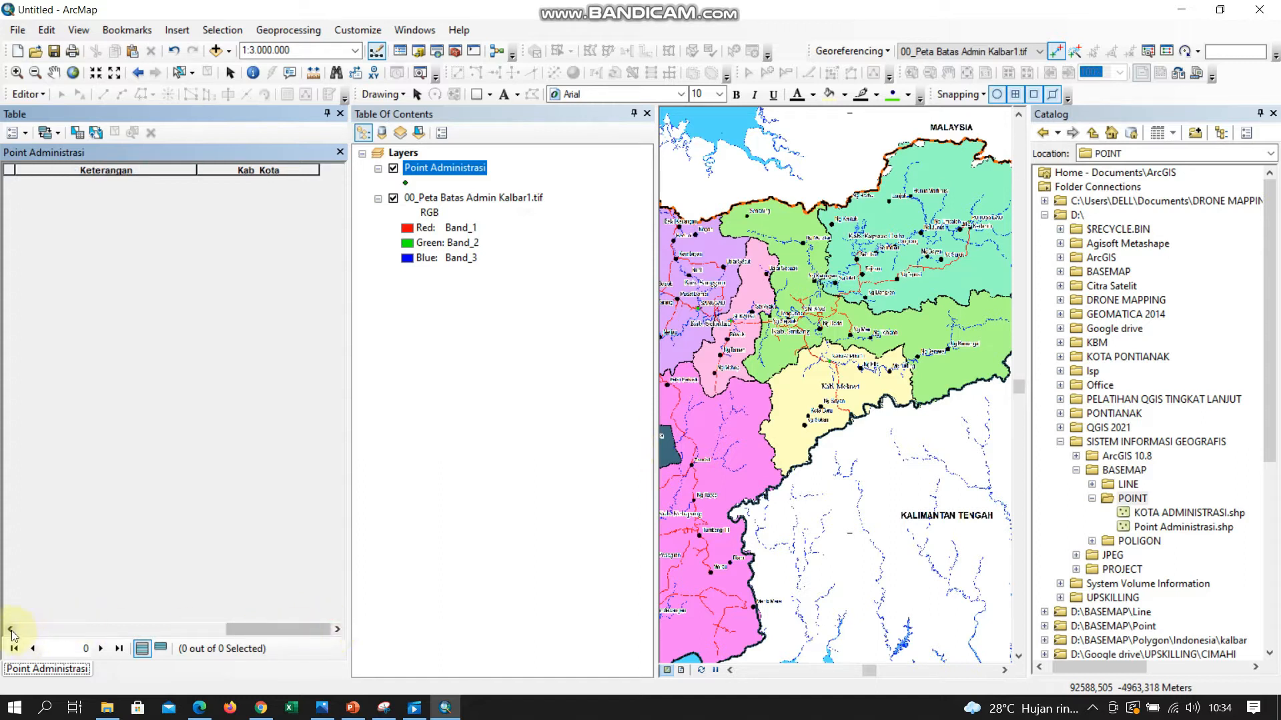
pyautogui.click(10, 629)
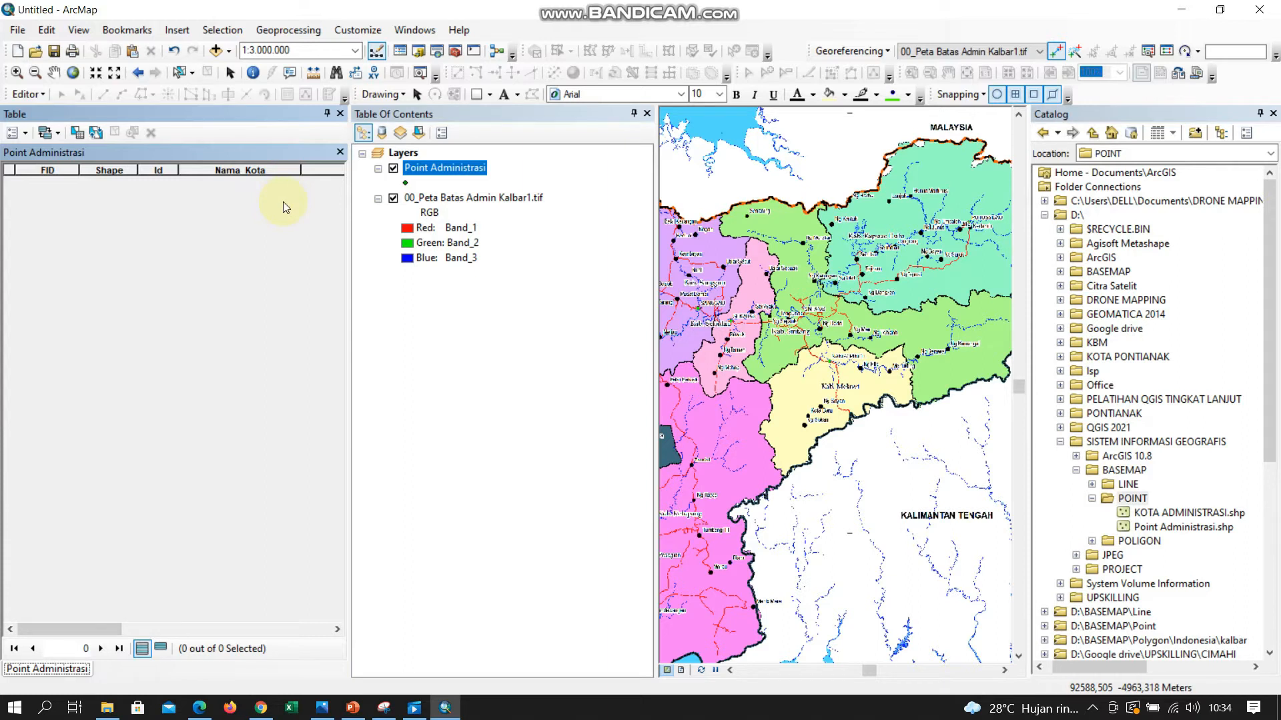
# - Close the attribute table and the Catalog window to enlarge the map view
pyautogui.click(341, 117)
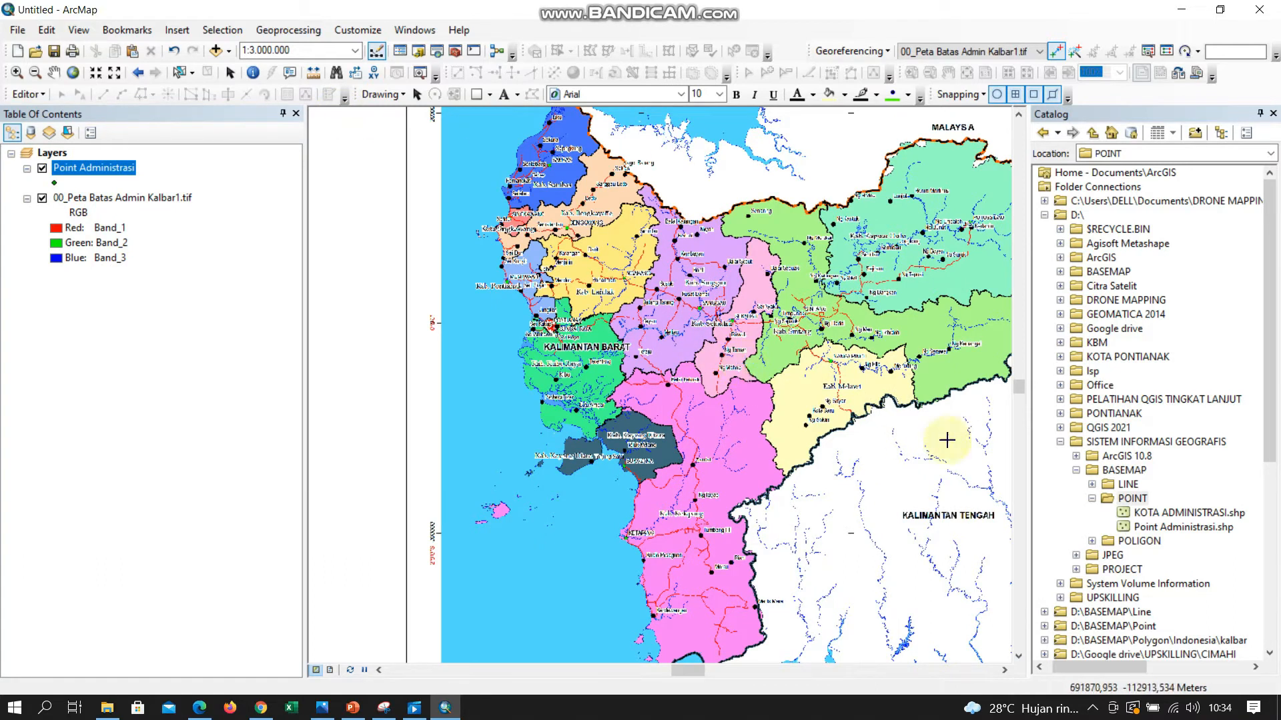
pyautogui.click(1273, 114)
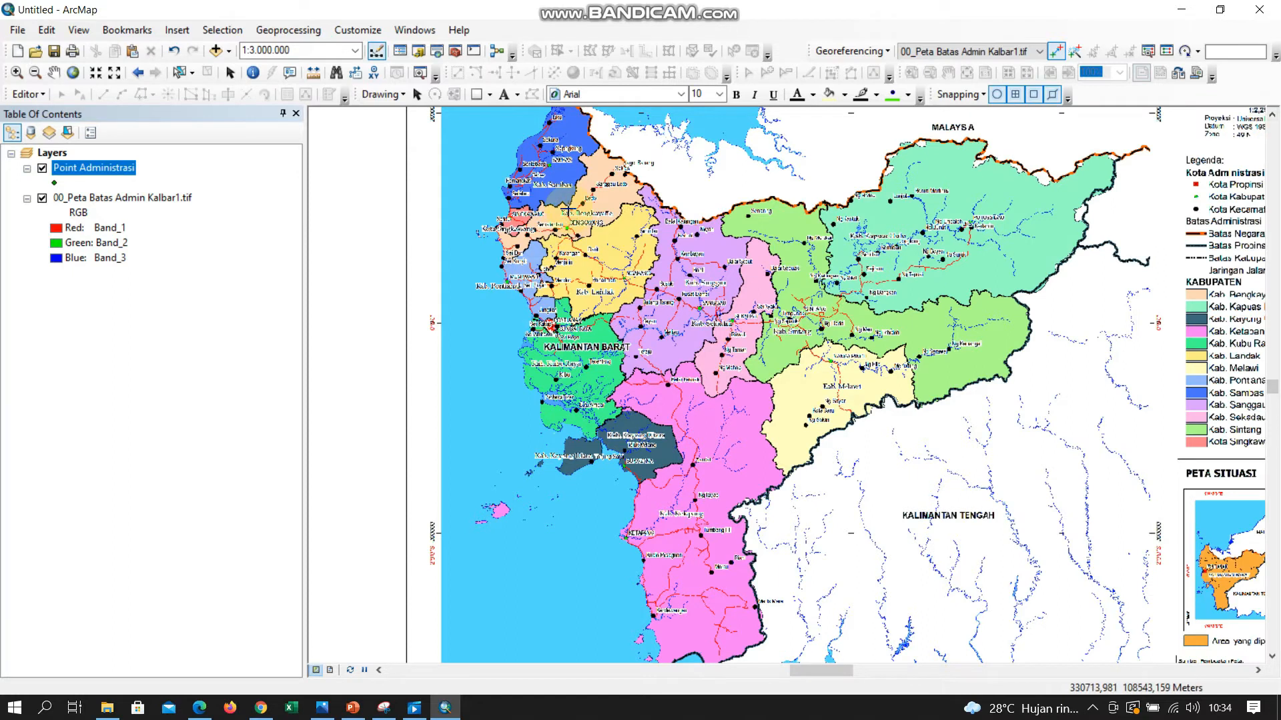
pyautogui.click(1271, 116)
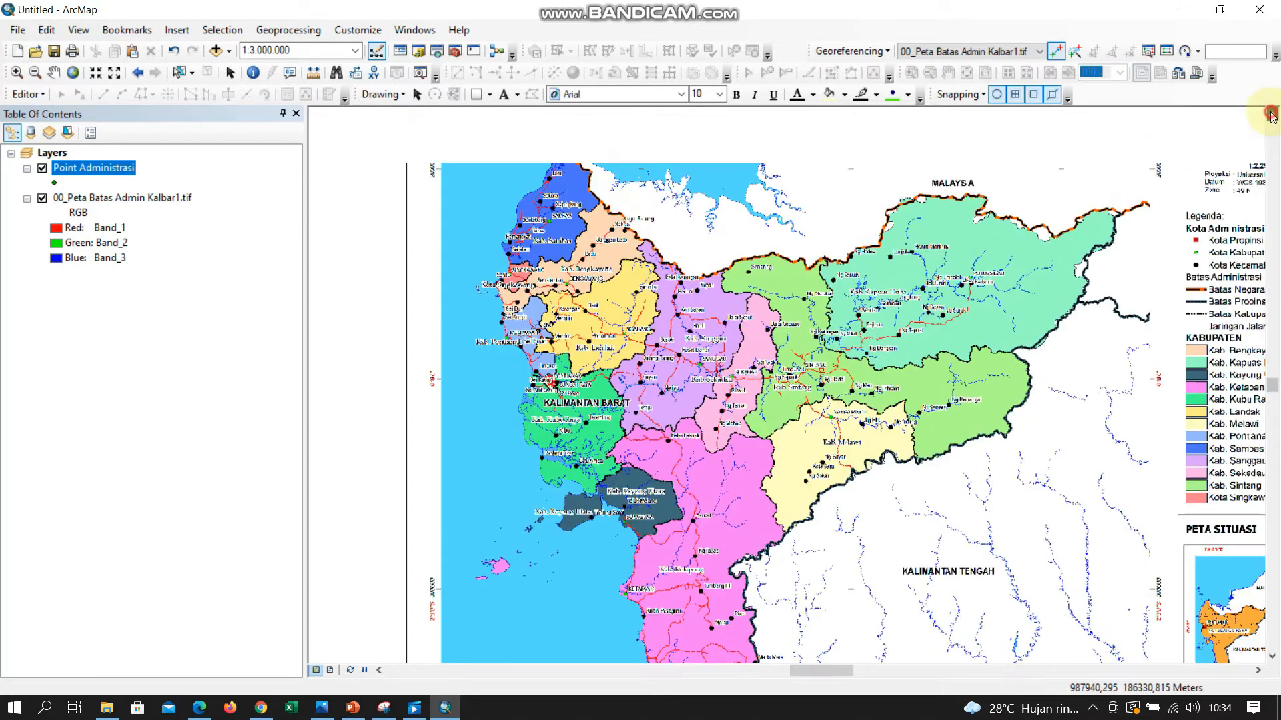
pyautogui.click(1272, 117)
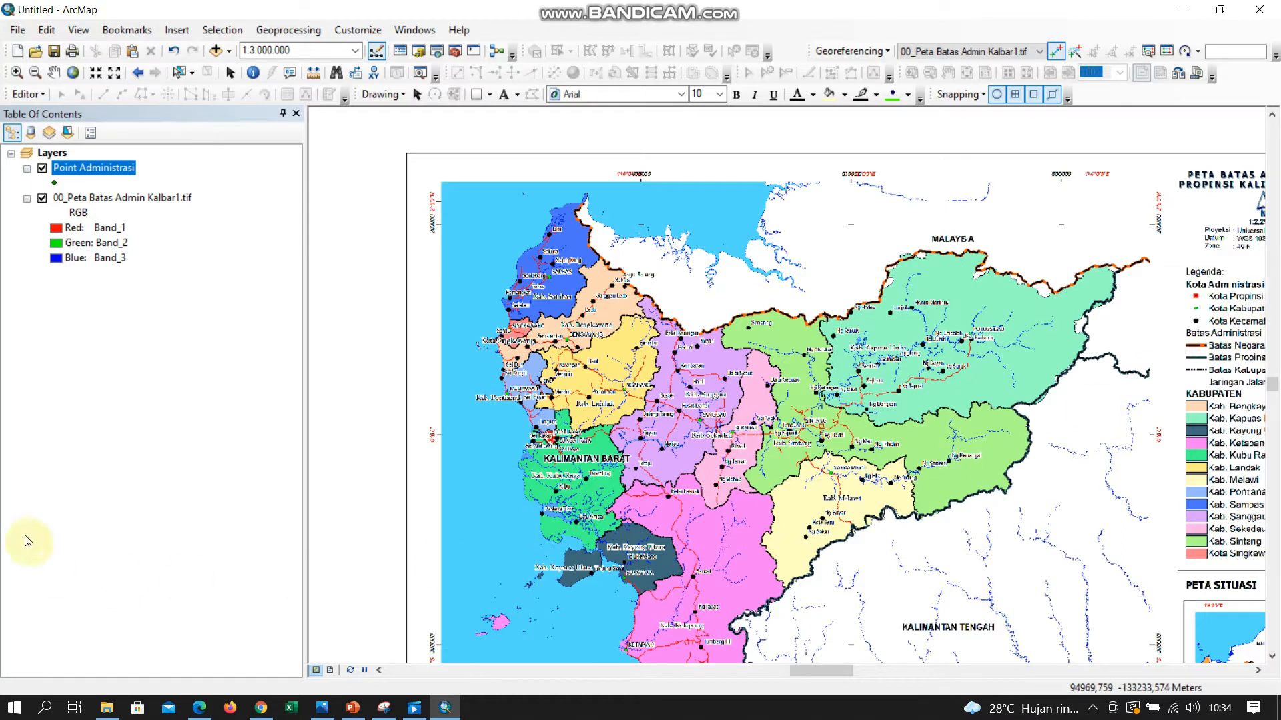
# - Start an edit session for the Point Administrasi layer with the Kab. Sambas area in view
pyautogui.click(17, 72)
pyautogui.moveTo(489, 193); pyautogui.dragTo(615, 312)
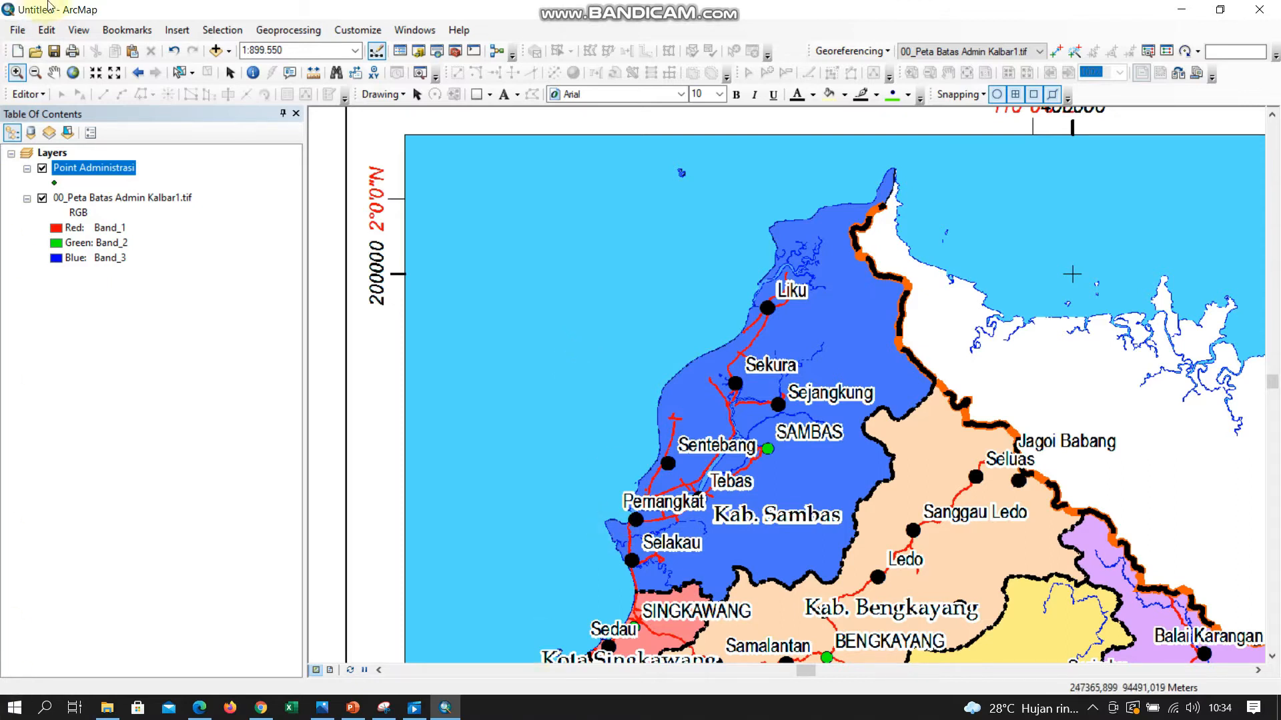
pyautogui.click(40, 94)
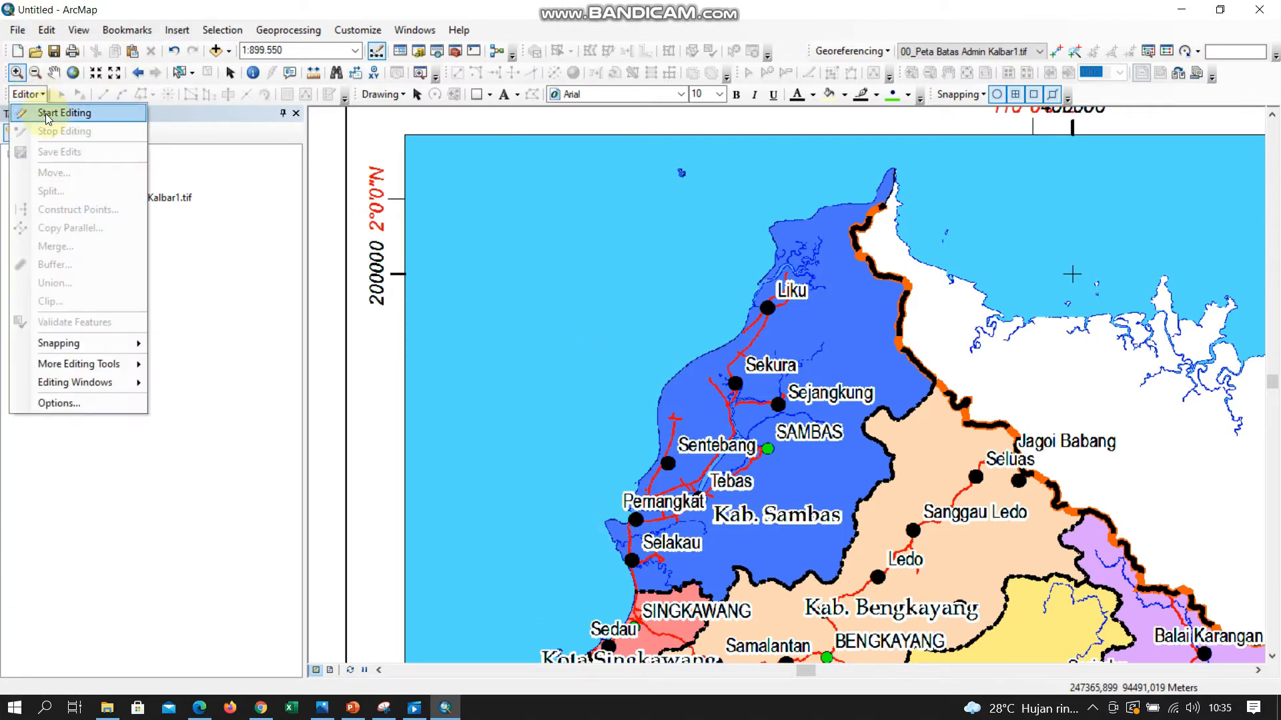
pyautogui.click(46, 113)
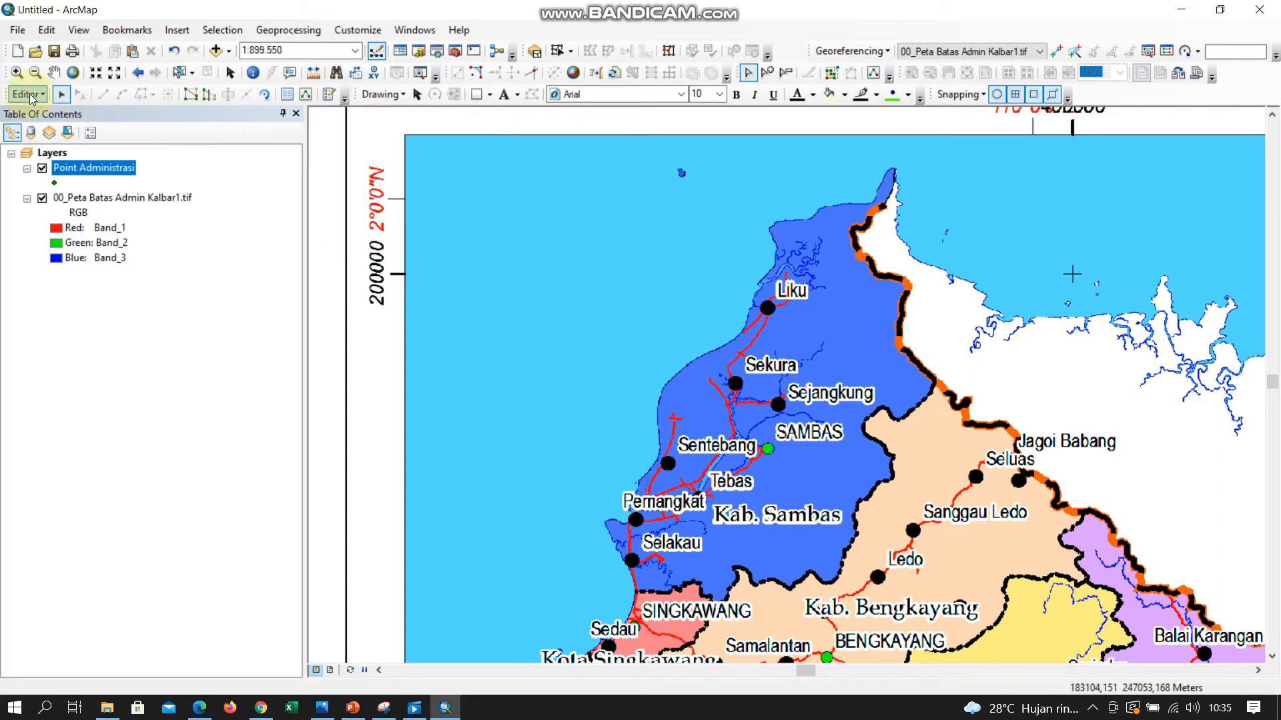
# - Open the Create Features window and place it clear of the table of contents and the Kab. Sambas towns
pyautogui.click(331, 95)
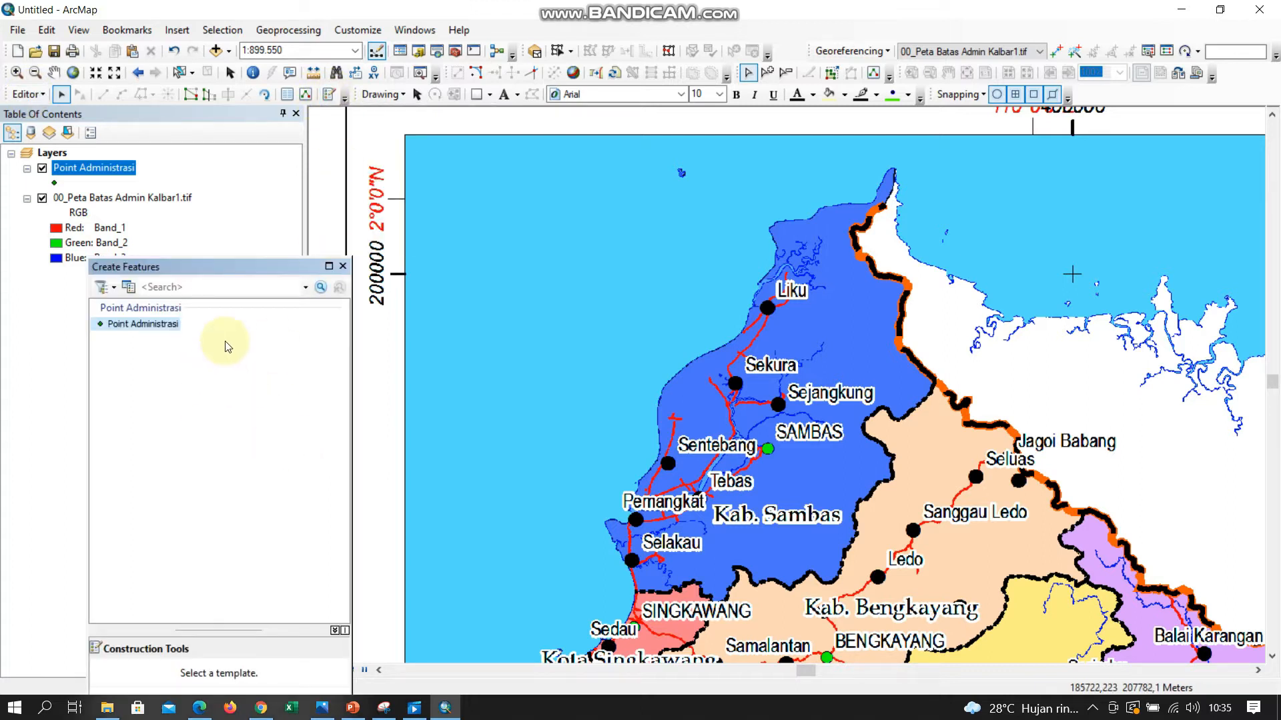
pyautogui.moveTo(186, 271); pyautogui.dragTo(1119, 122)
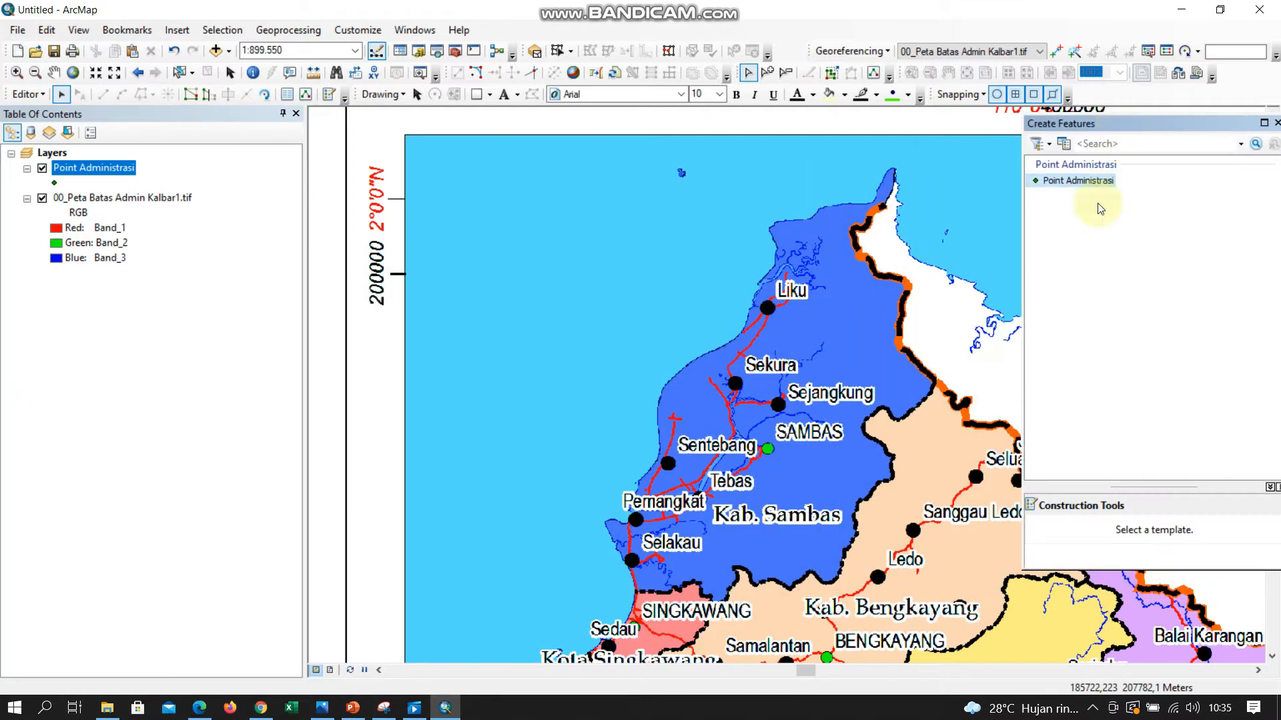
pyautogui.click(1258, 671)
pyautogui.click(1258, 671)
pyautogui.click(1258, 671)
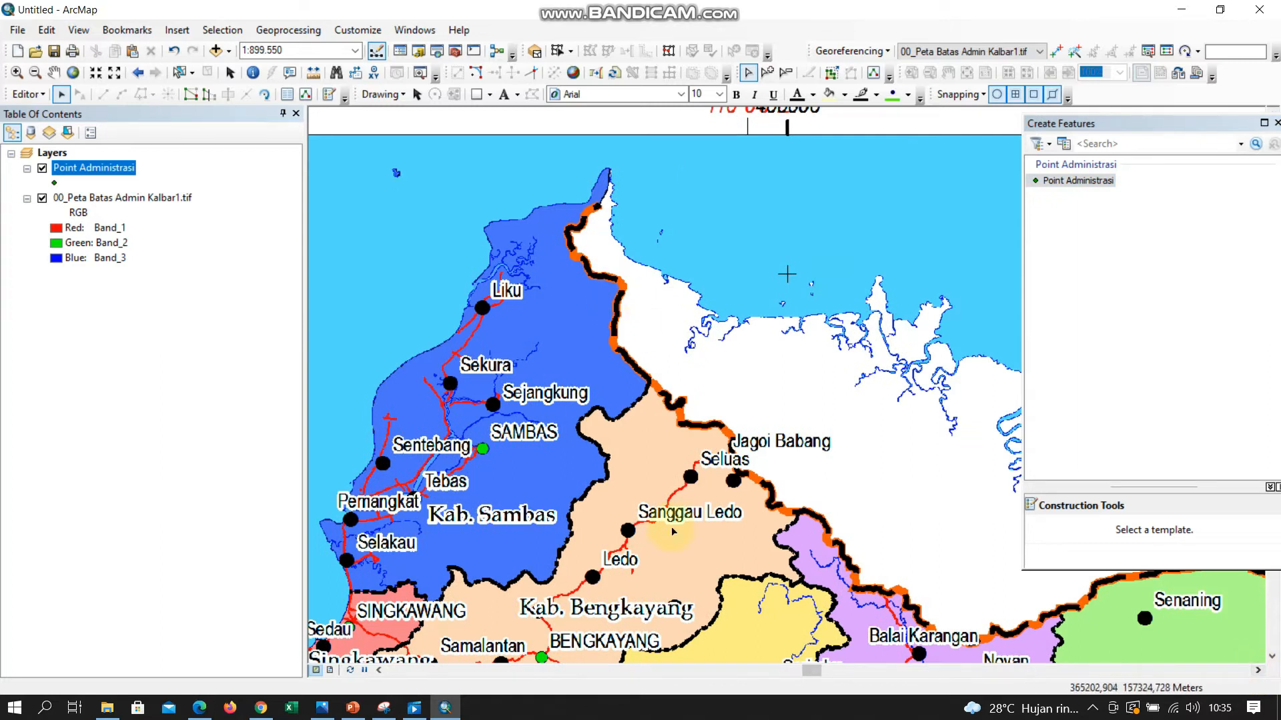
pyautogui.click(378, 670)
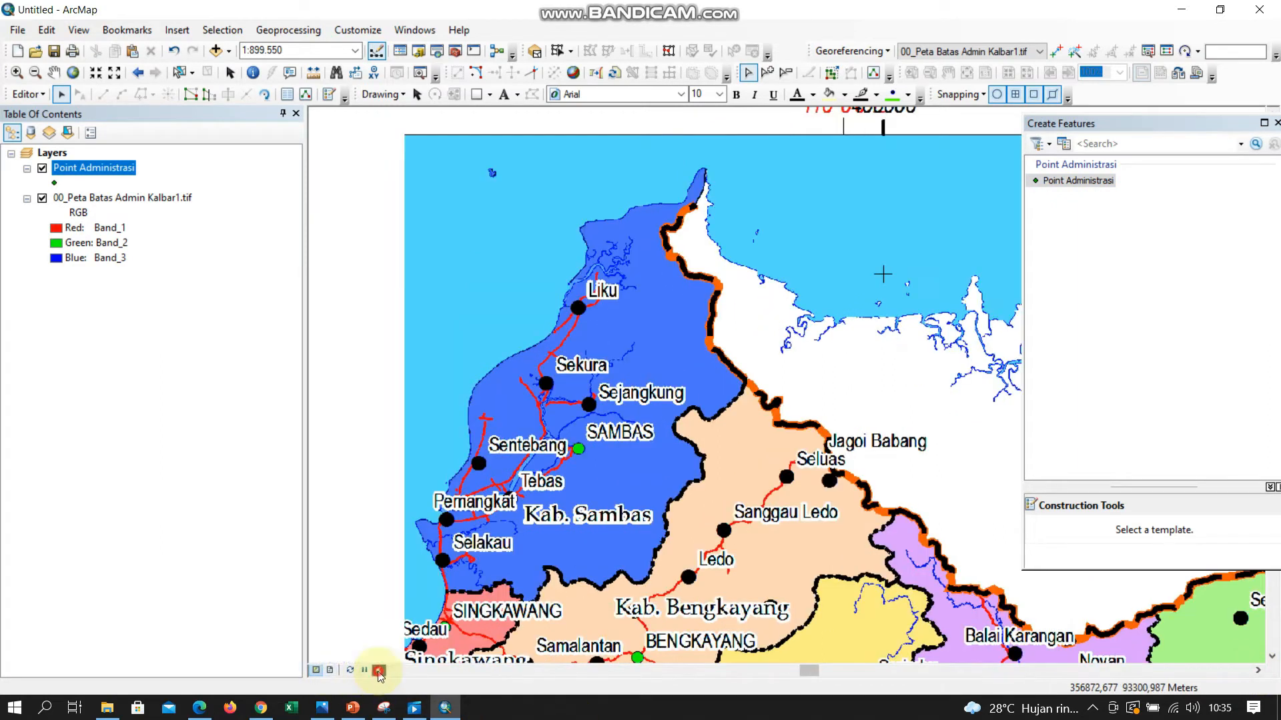
pyautogui.click(378, 671)
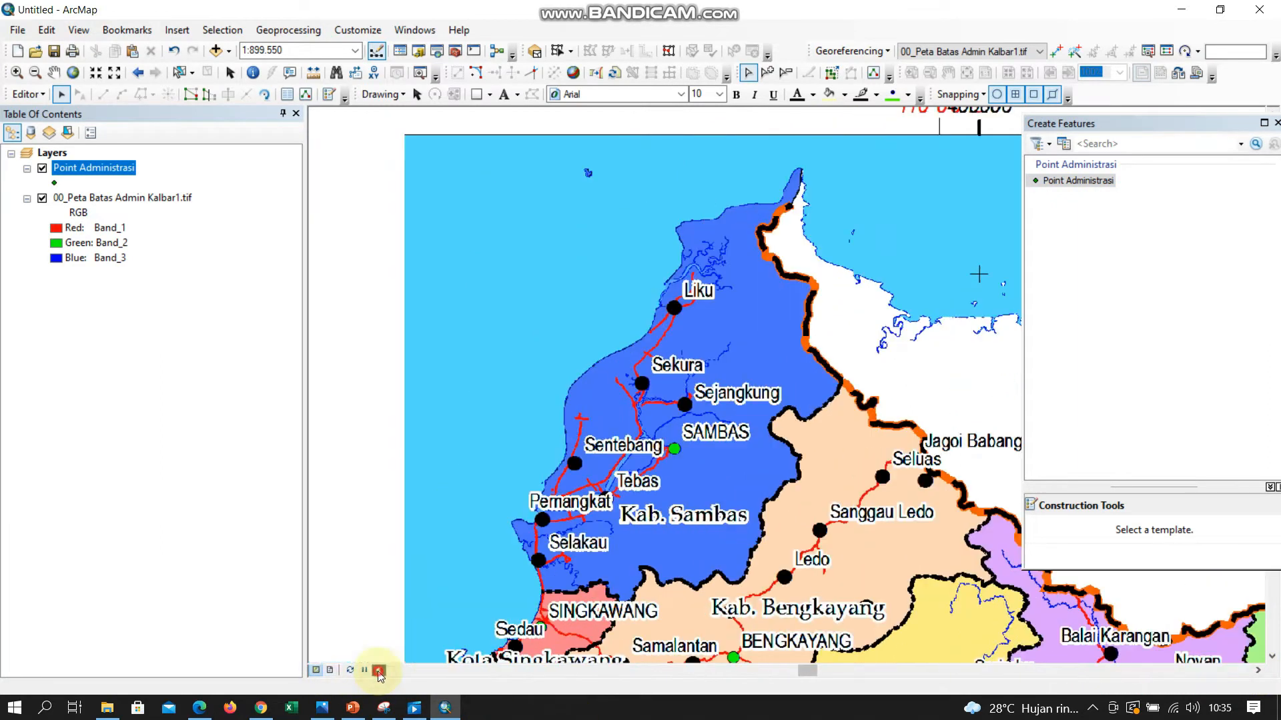
# - Use the Point construction tool to digitize Liku, Sekura, Sejangkung, Sentebang, Pemangkat, Selakau and Sambas in Kab. Sambas
pyautogui.click(1068, 181)
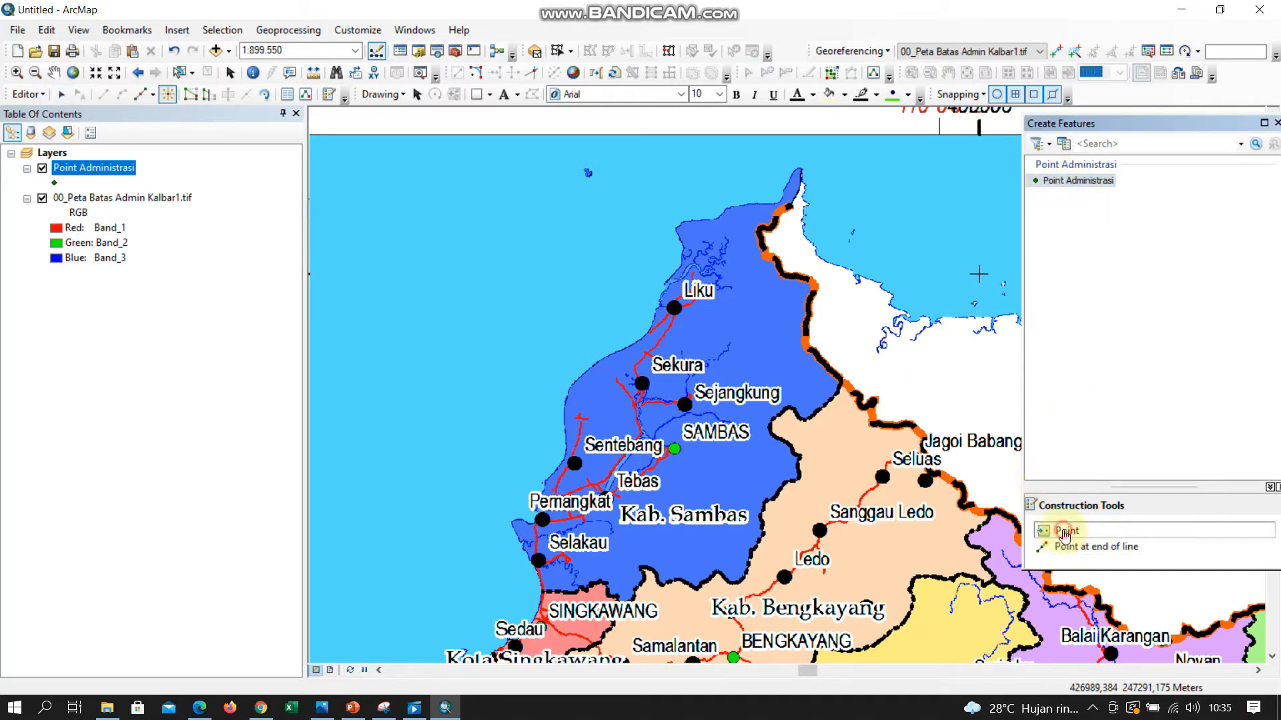
pyautogui.click(673, 309)
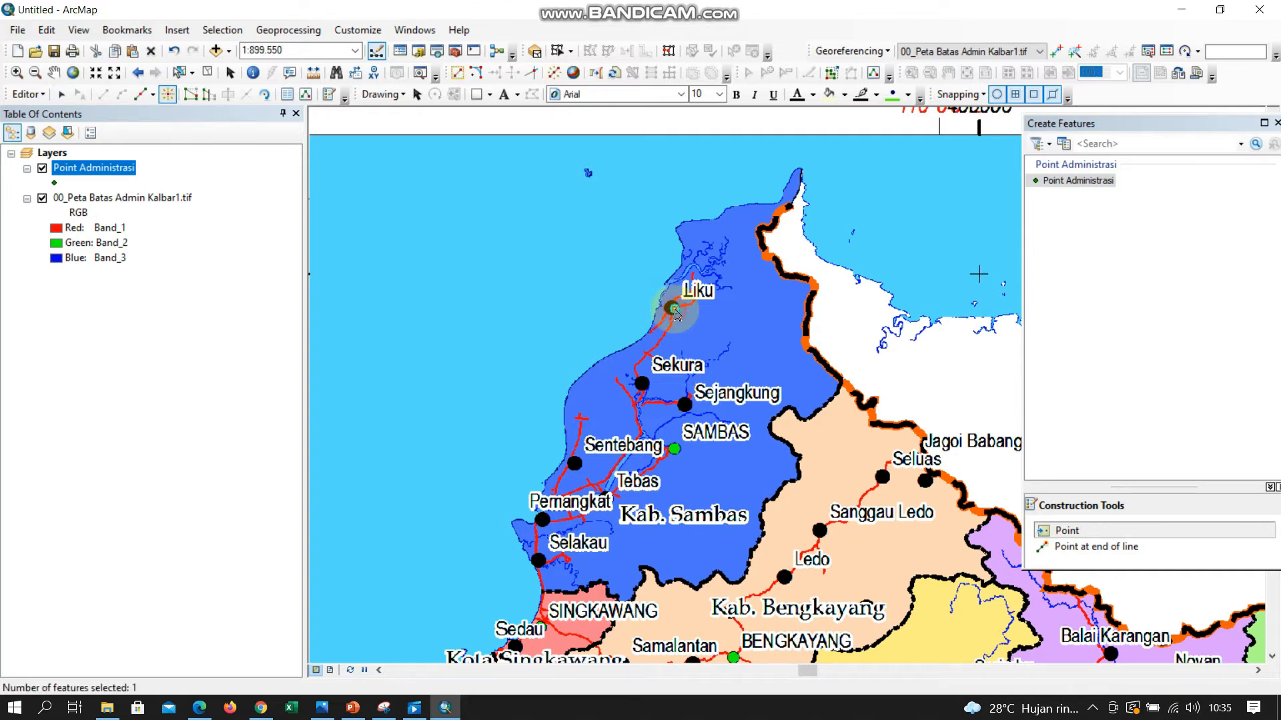
pyautogui.click(642, 385)
pyautogui.click(684, 405)
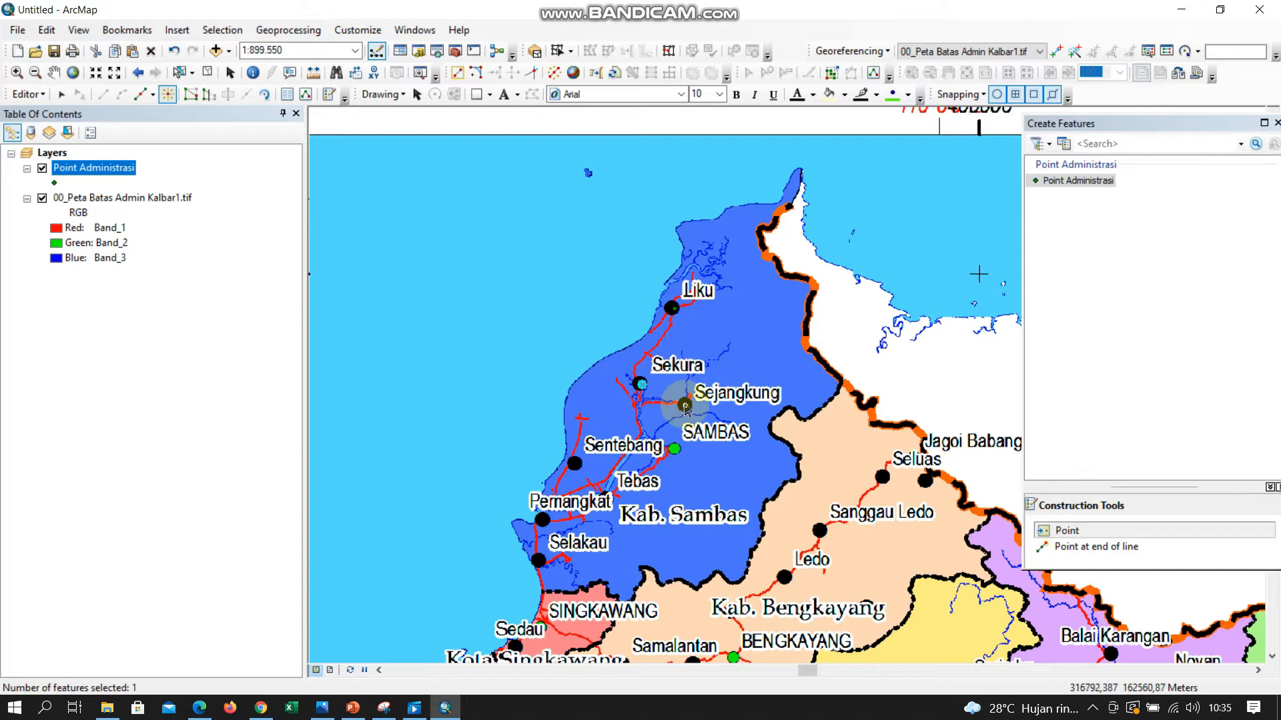
pyautogui.click(573, 464)
pyautogui.click(543, 520)
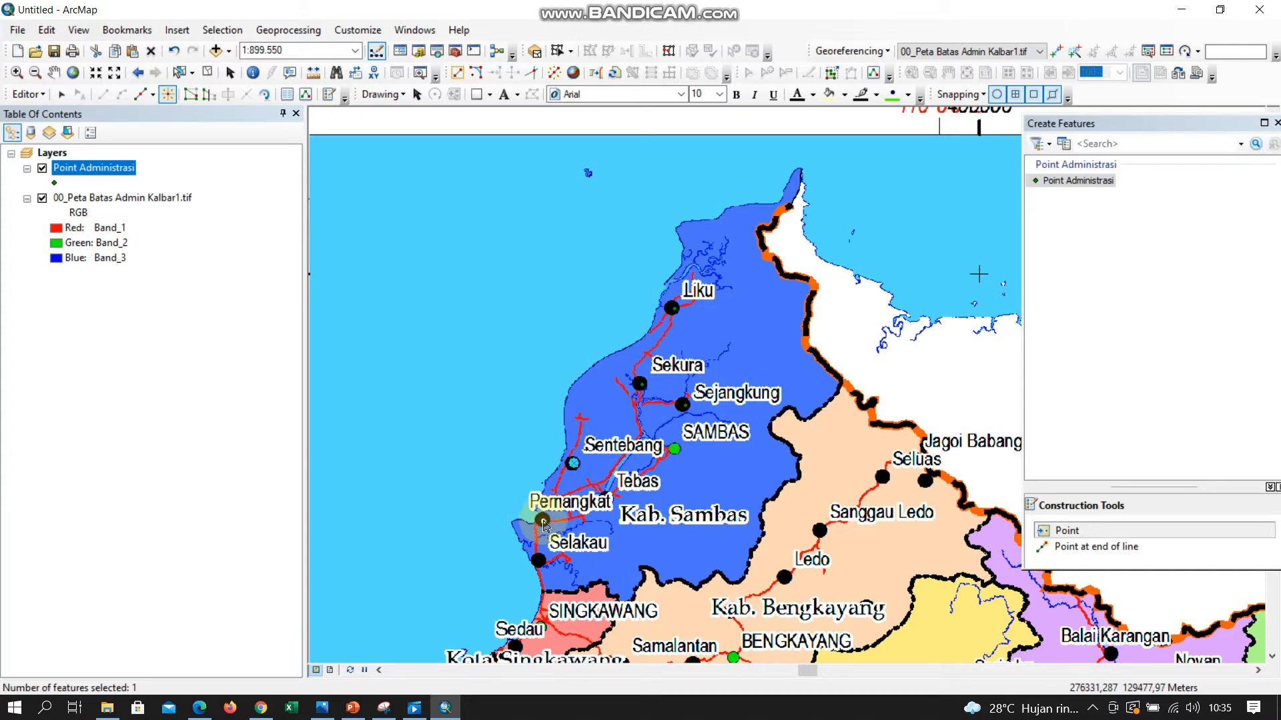
pyautogui.click(539, 561)
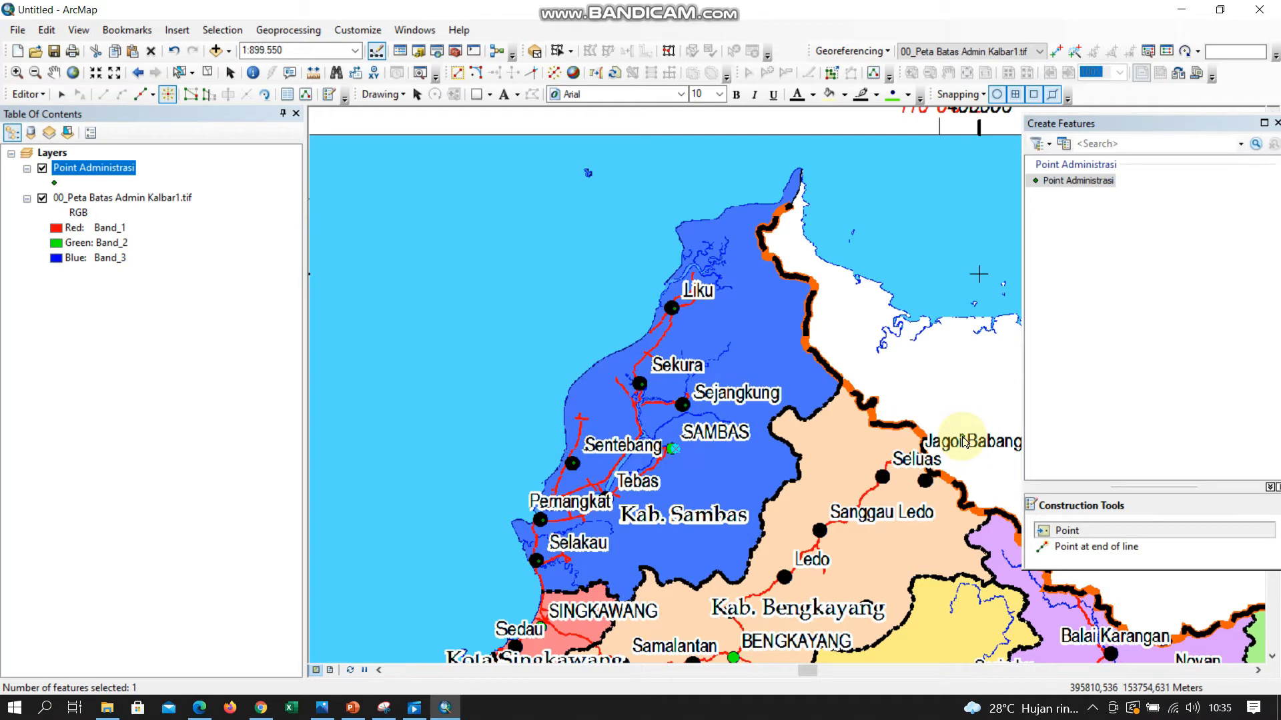
pyautogui.click(1016, 452)
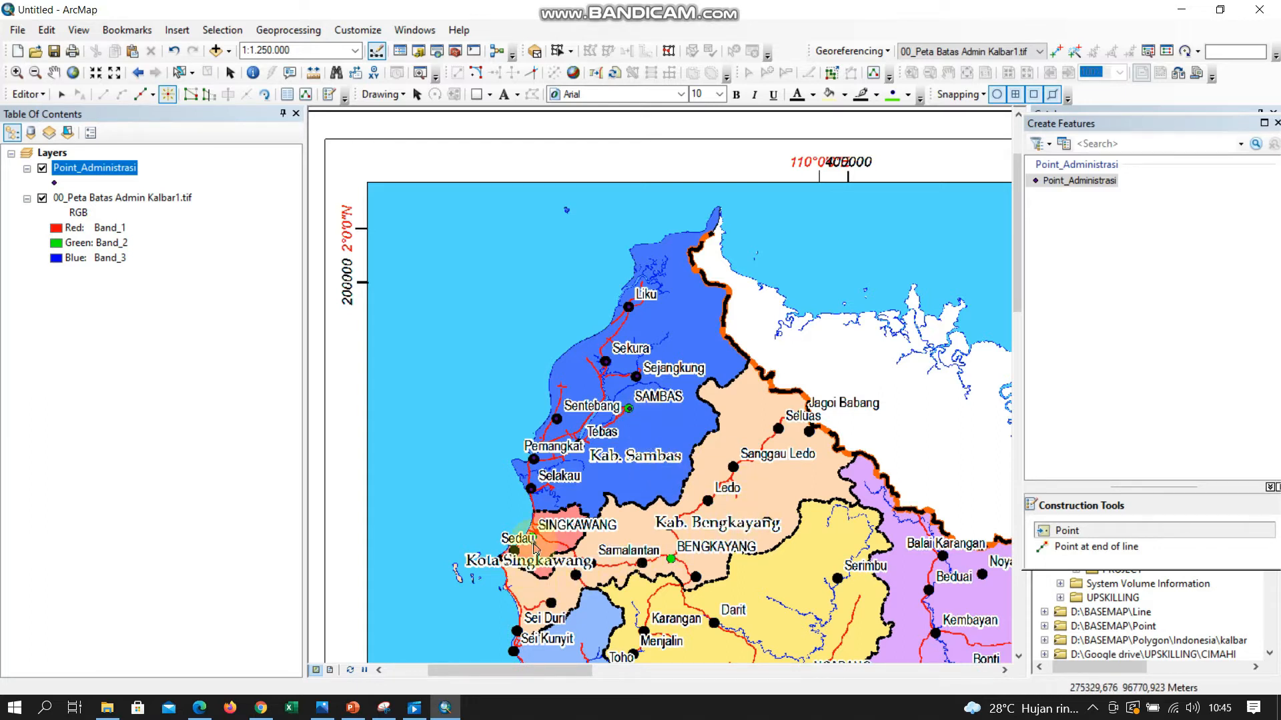
# - Digitize points on Jagoi Babang, Seluas, Sanggau Ledo, Ledo, Bengkayang, the unlabelled town southeast of Bengkayang, and Samalantan
pyautogui.click(809, 432)
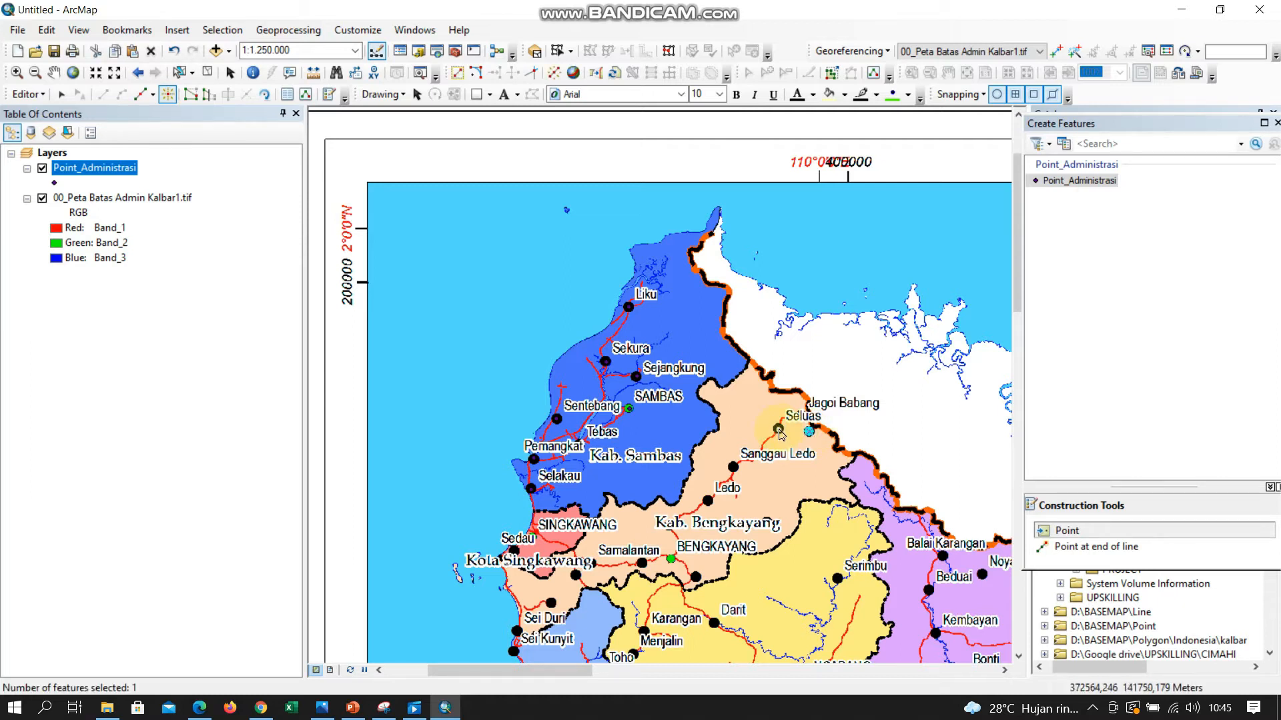
pyautogui.click(780, 429)
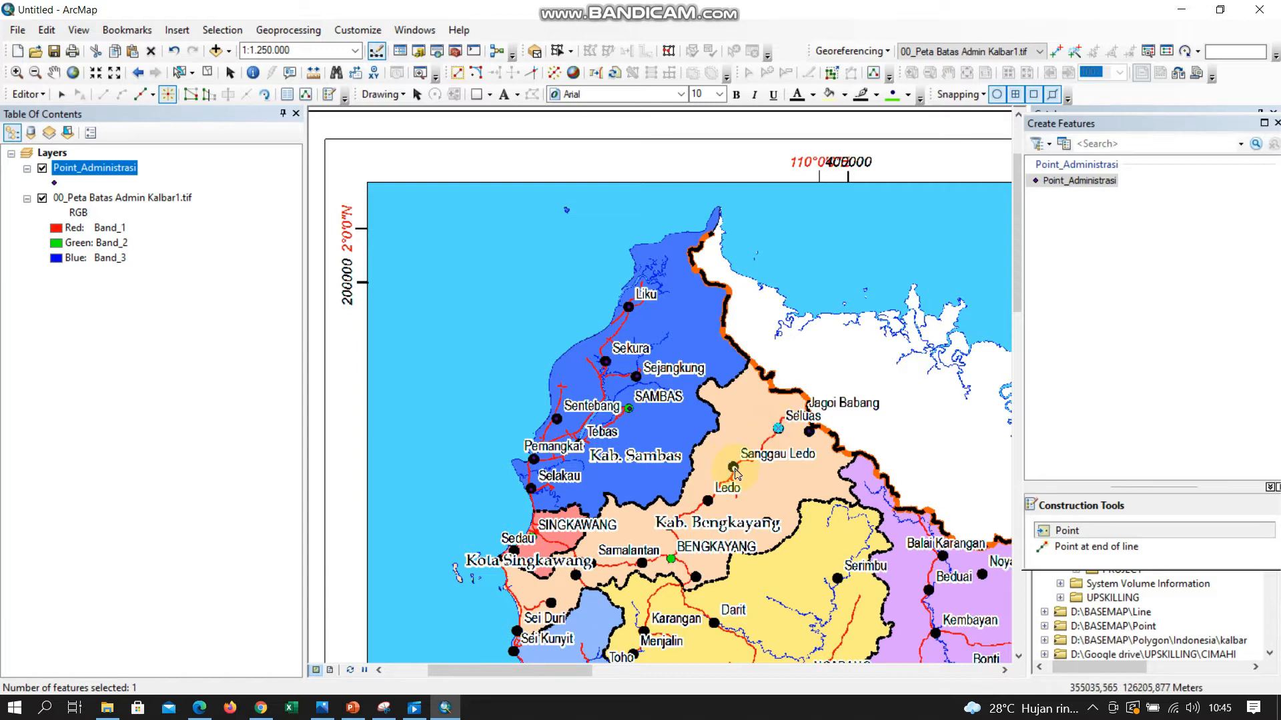
pyautogui.click(734, 467)
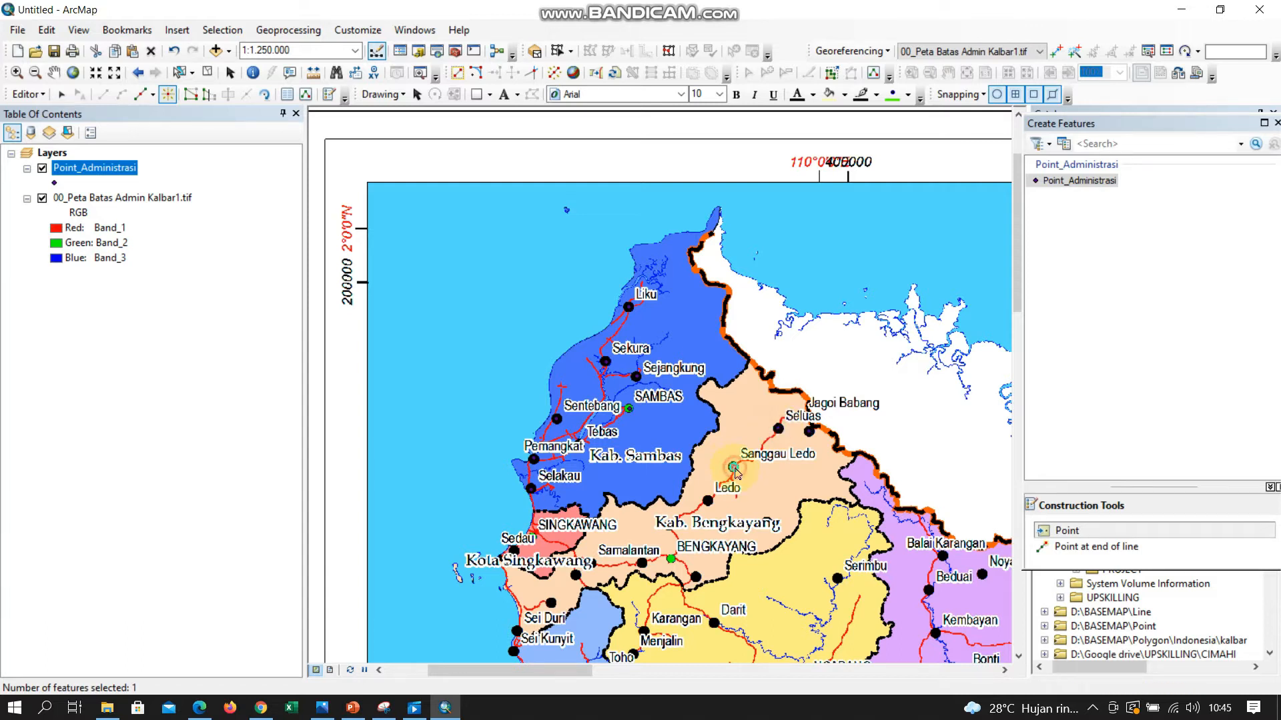
pyautogui.click(707, 500)
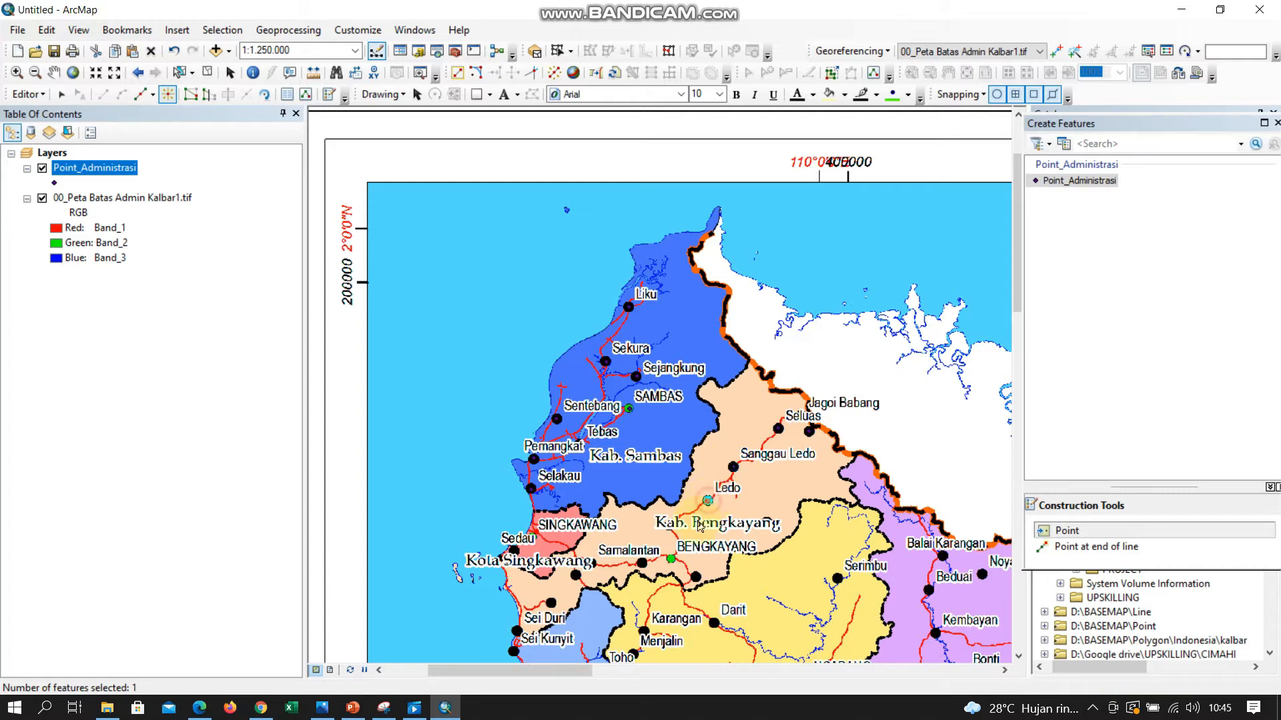
pyautogui.click(671, 559)
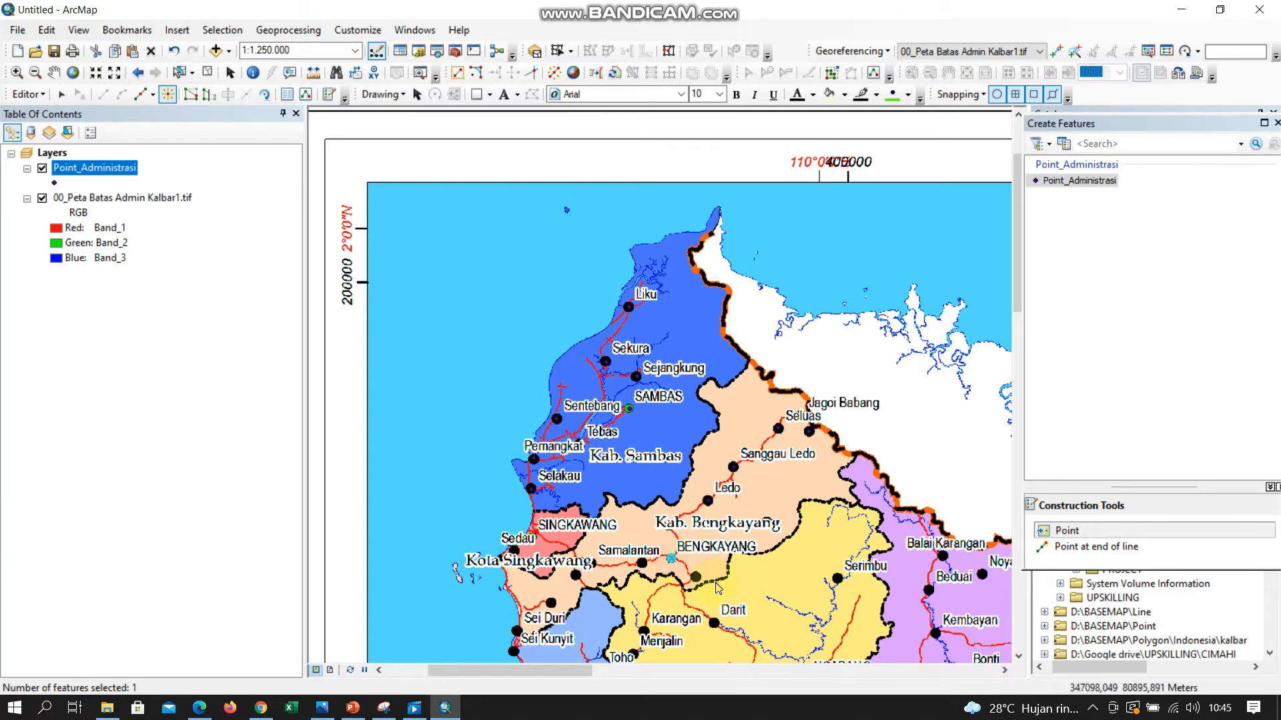
pyautogui.click(696, 577)
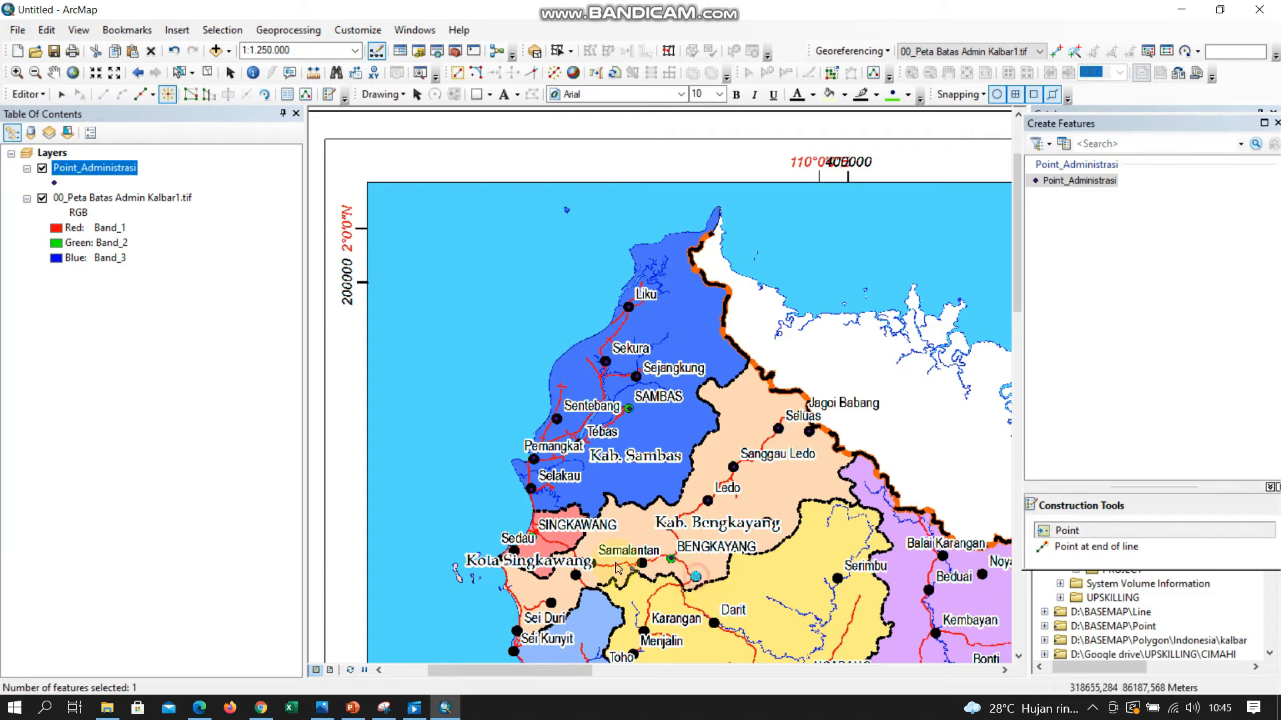
pyautogui.click(643, 564)
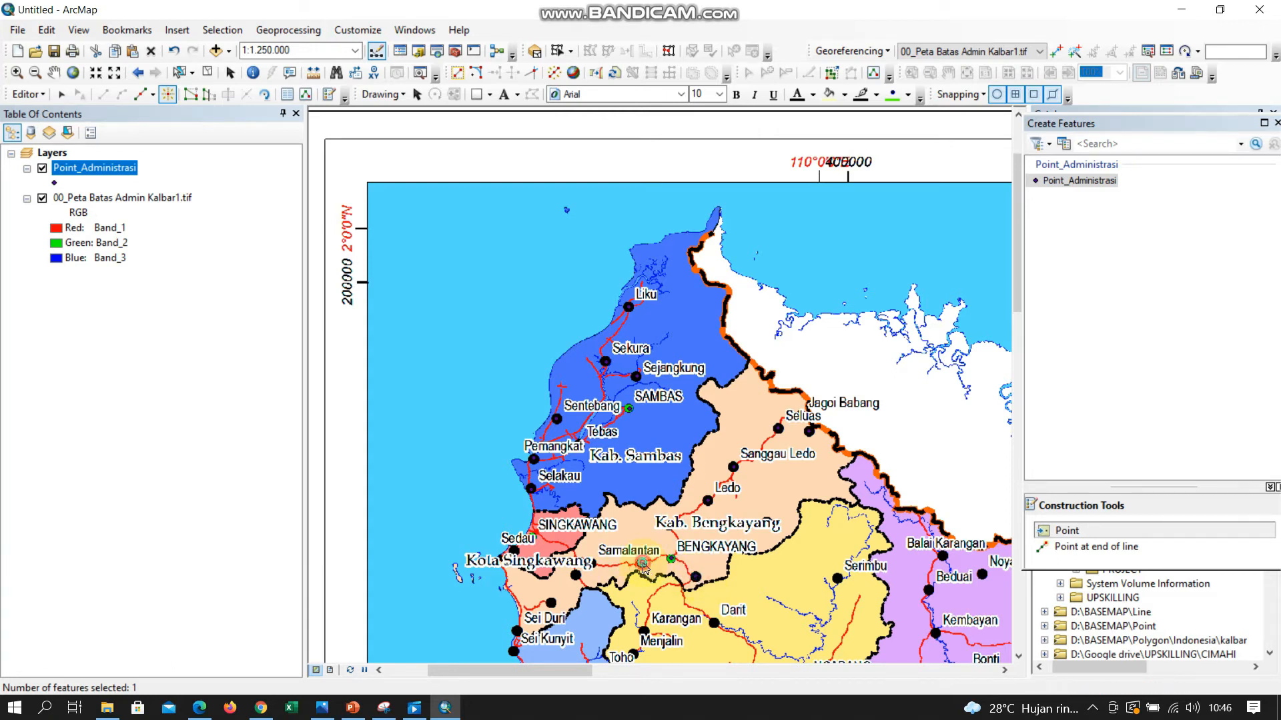
# - Digitize points on the unlabelled town dots between Samalantan and the coast, on Sei Duri, and on Sedau and Singkawang
pyautogui.click(593, 564)
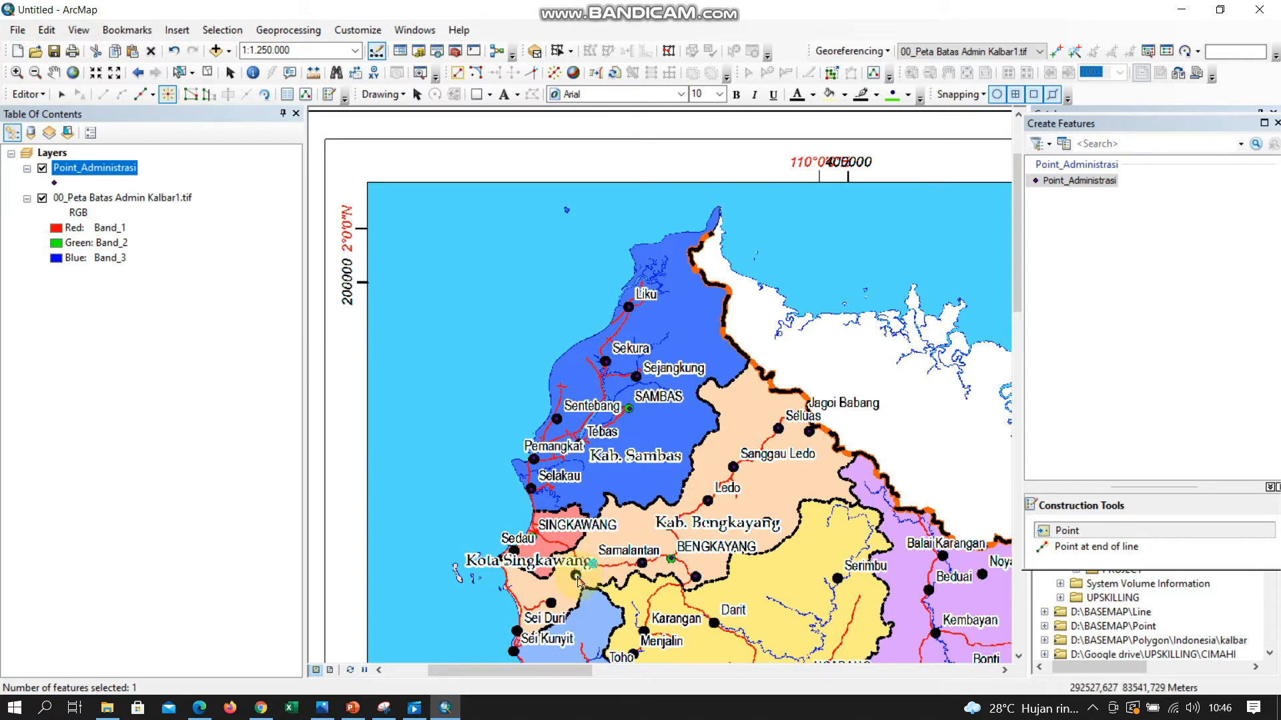
pyautogui.click(548, 603)
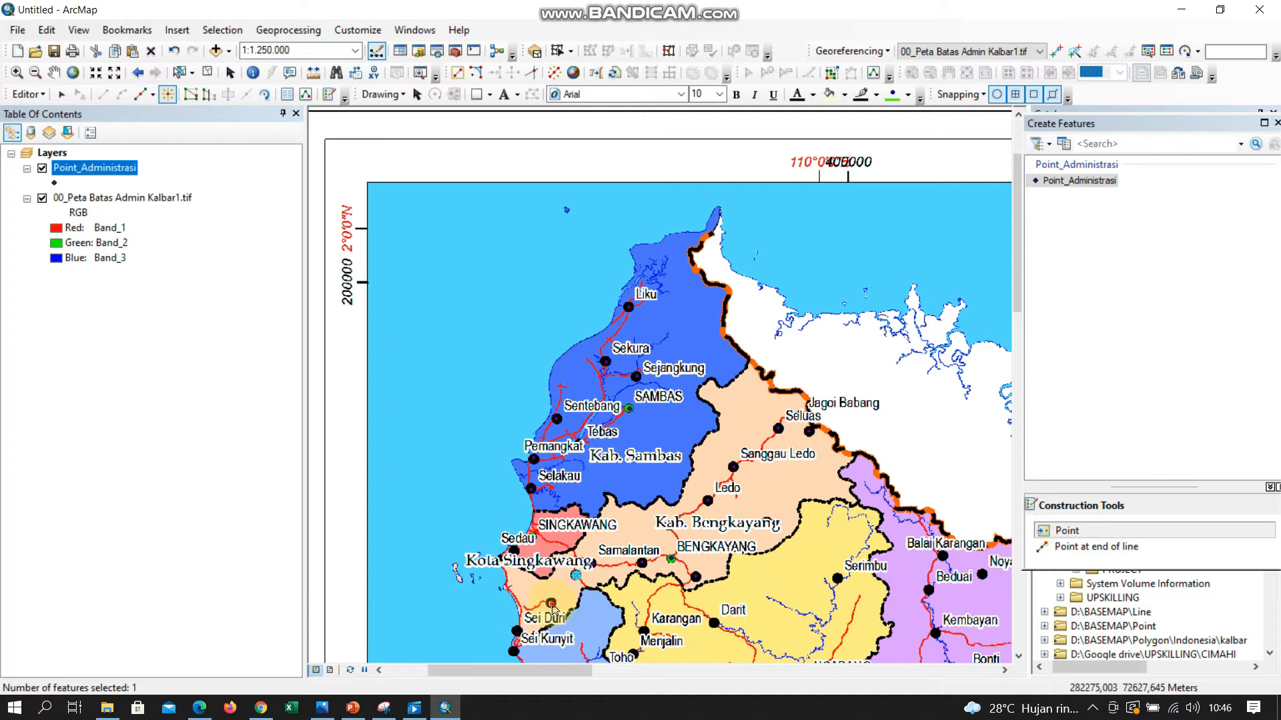
pyautogui.click(517, 631)
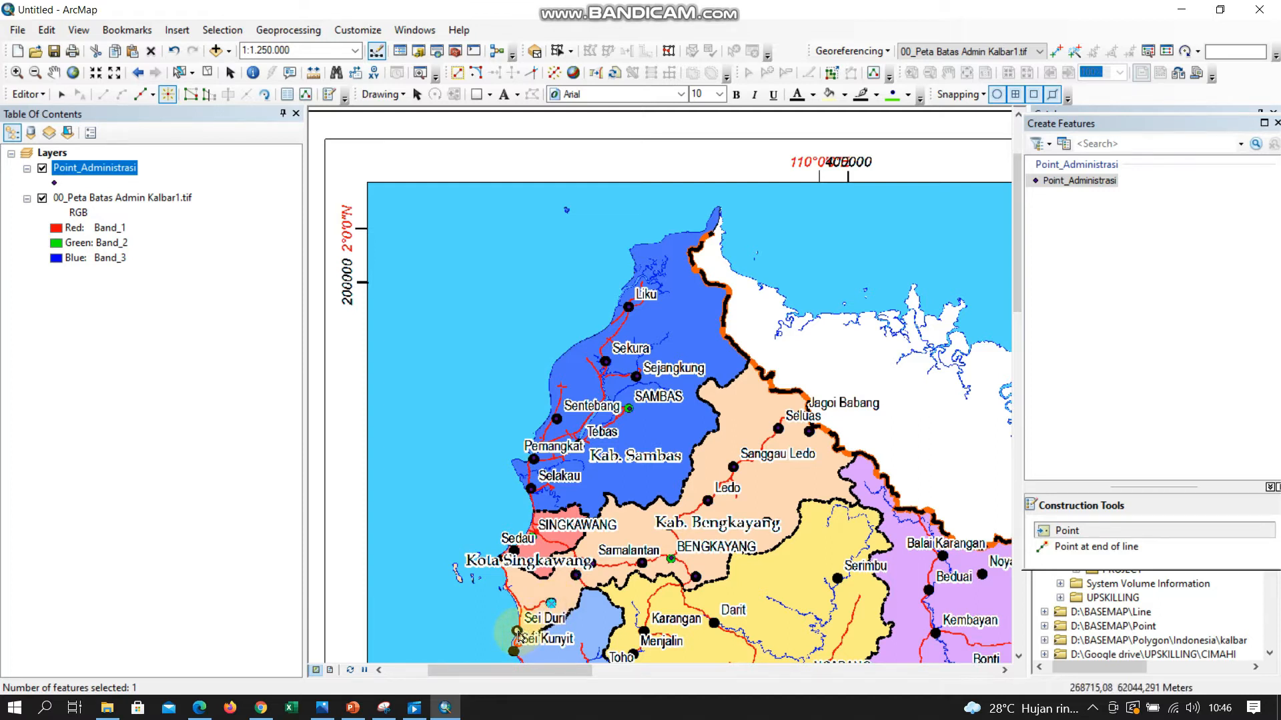
pyautogui.click(544, 558)
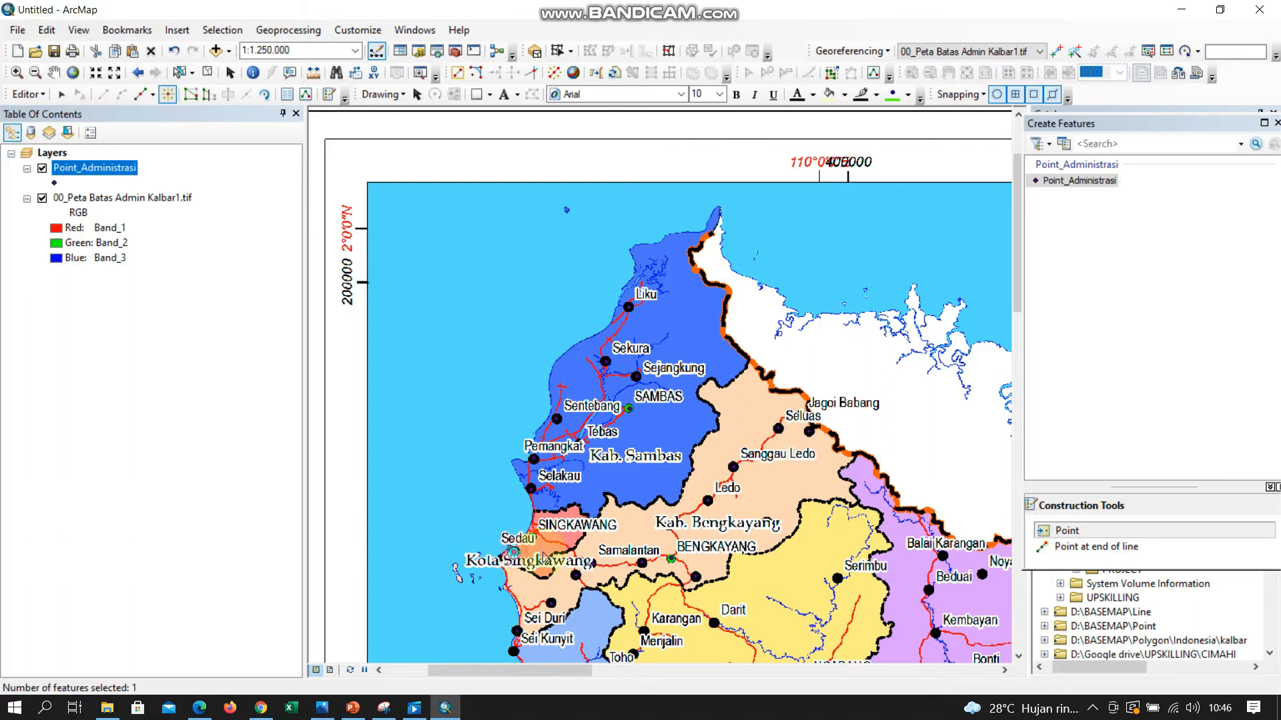
pyautogui.click(535, 540)
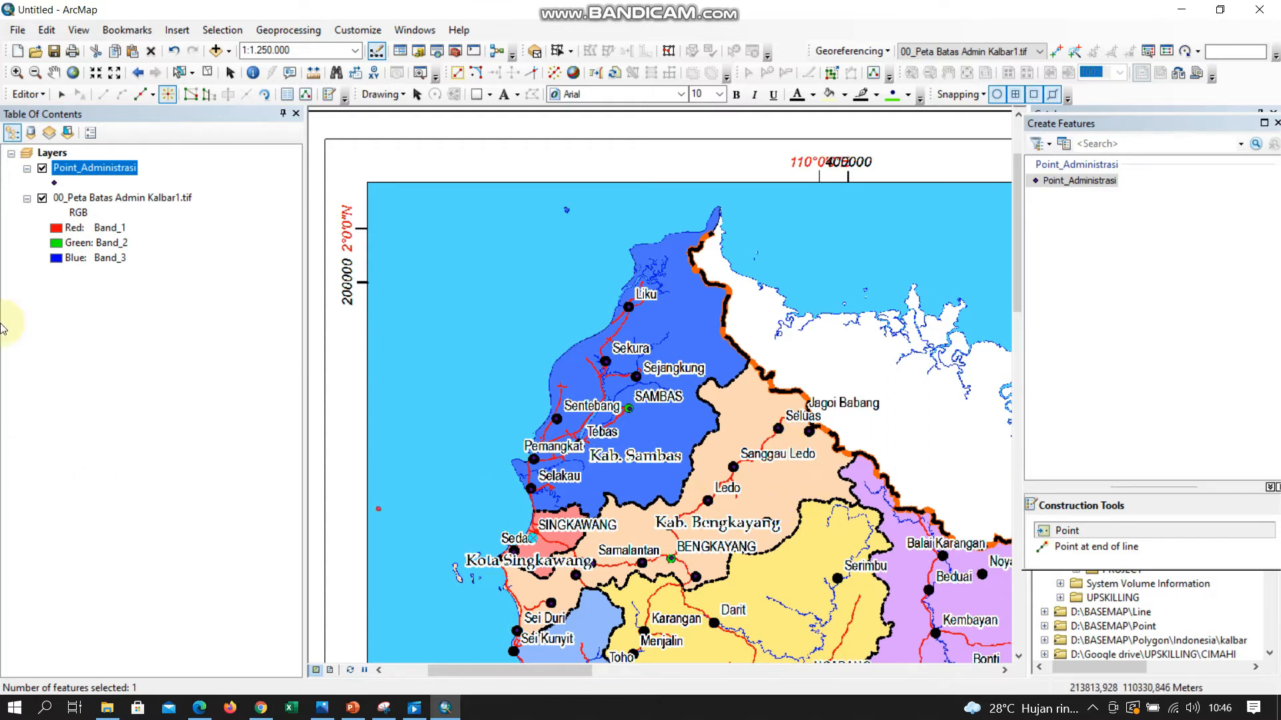
# - Stop the edit session and save the digitized points
pyautogui.click(37, 94)
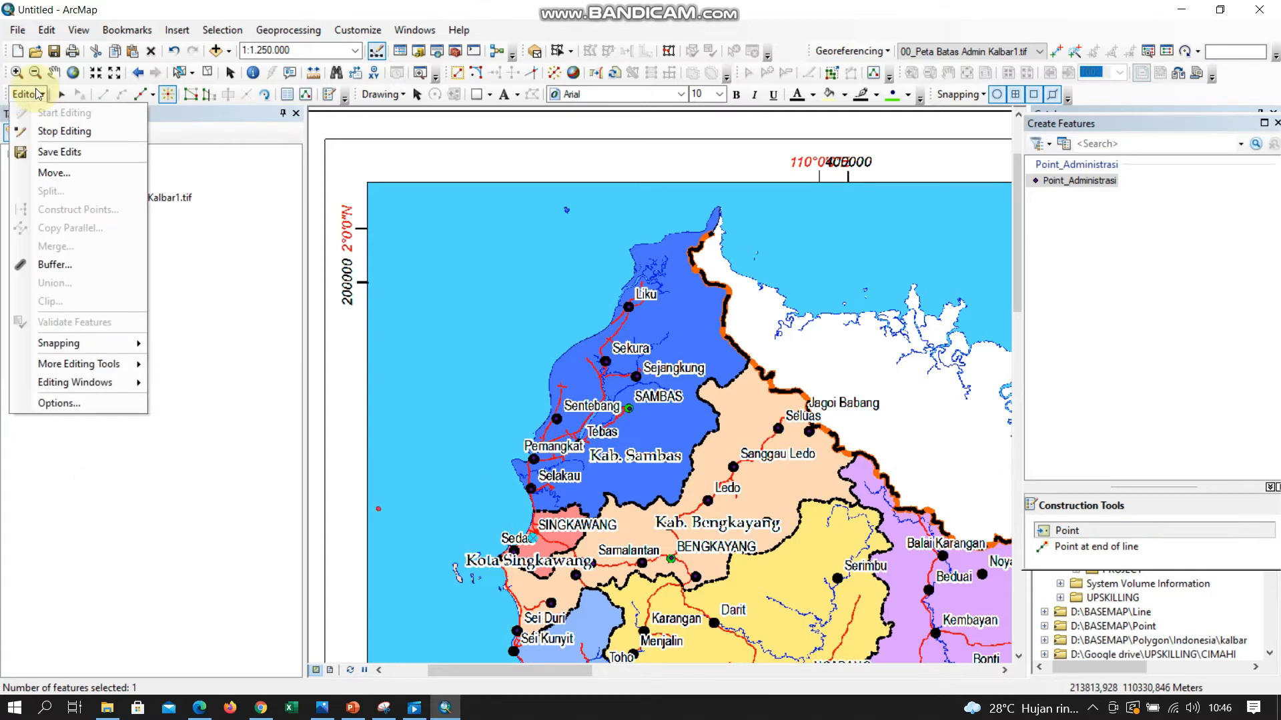
pyautogui.click(64, 131)
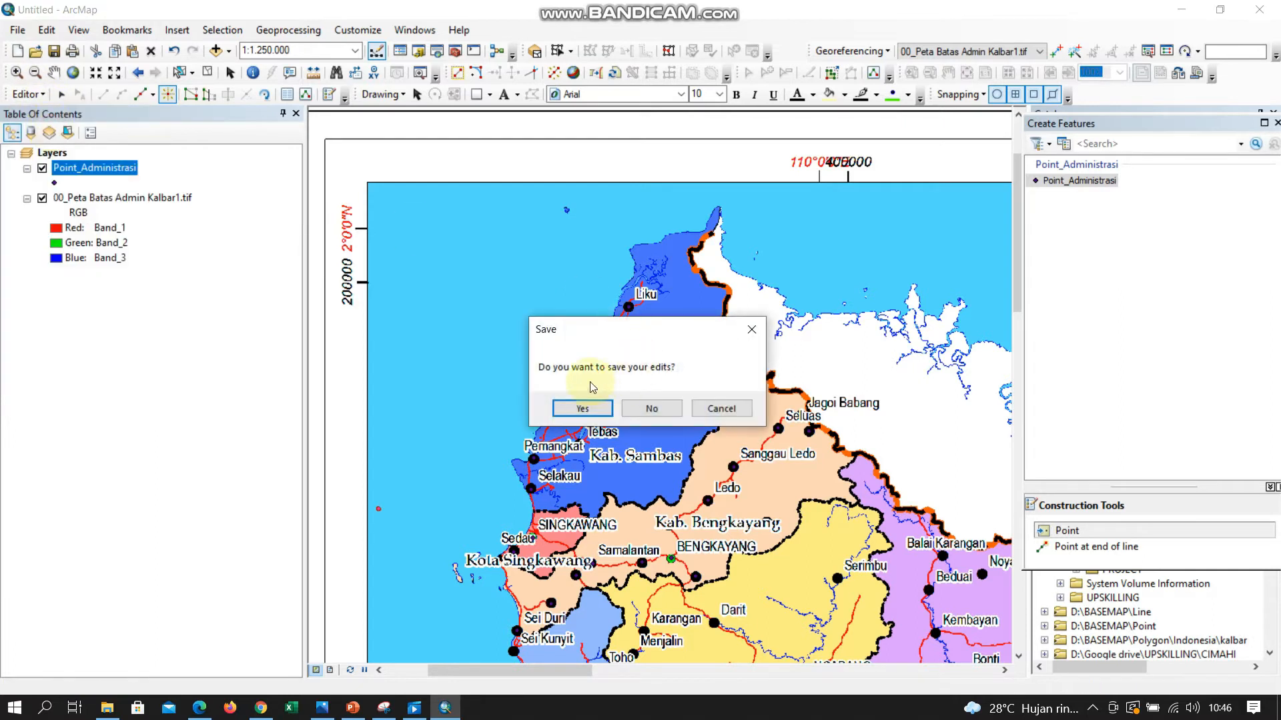
pyautogui.click(592, 408)
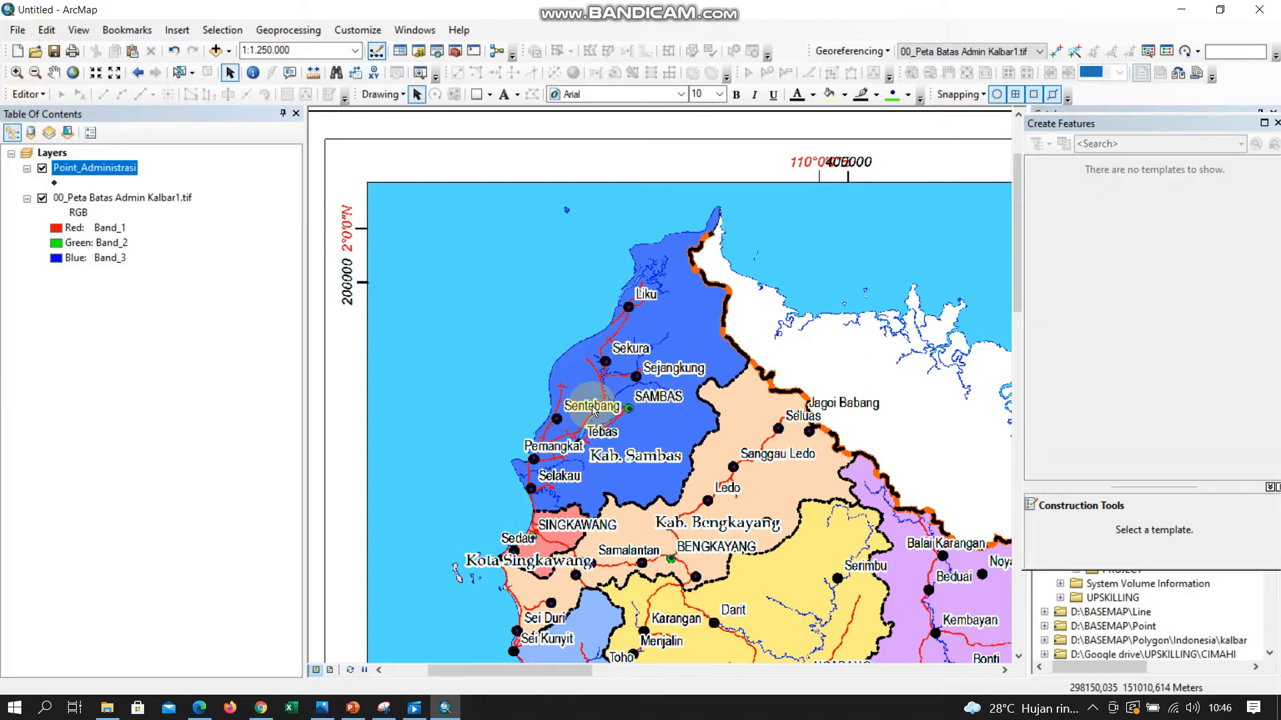
# - Open the Point_Administrasi attribute table and close the Table of Contents, Create Features and Catalog windows
pyautogui.rightClick(69, 168)
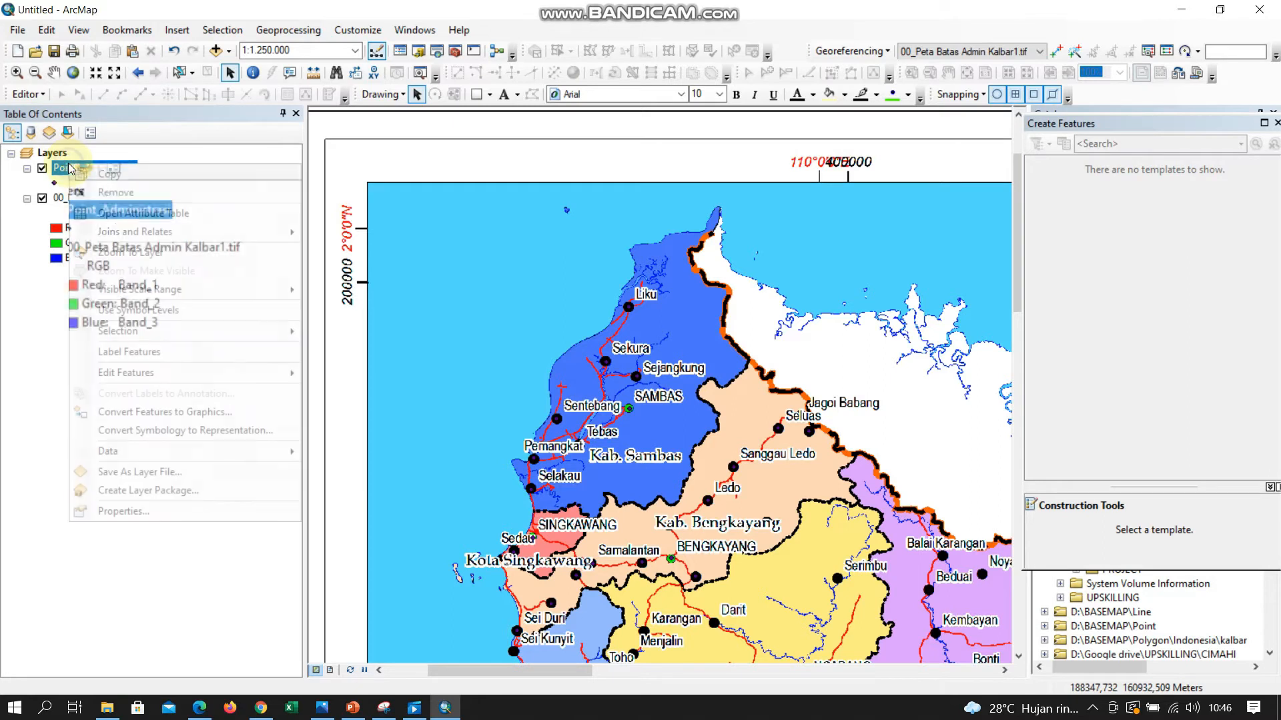
pyautogui.click(99, 206)
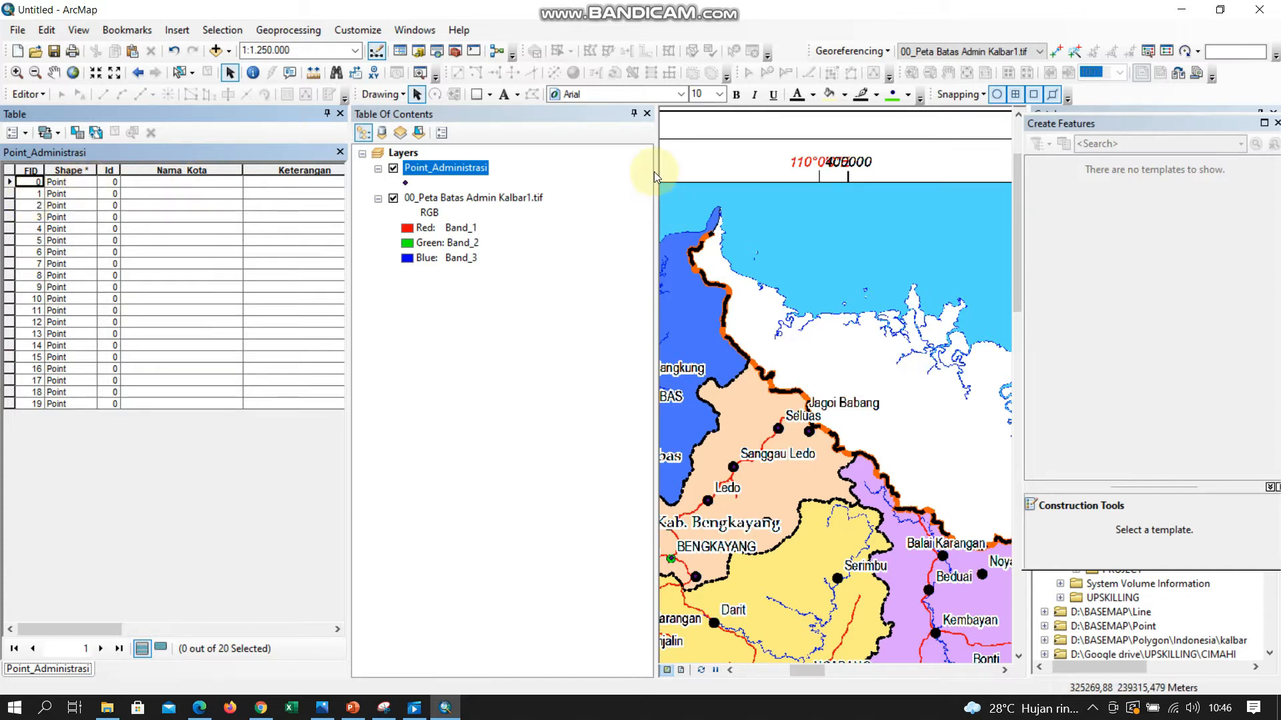
pyautogui.click(646, 113)
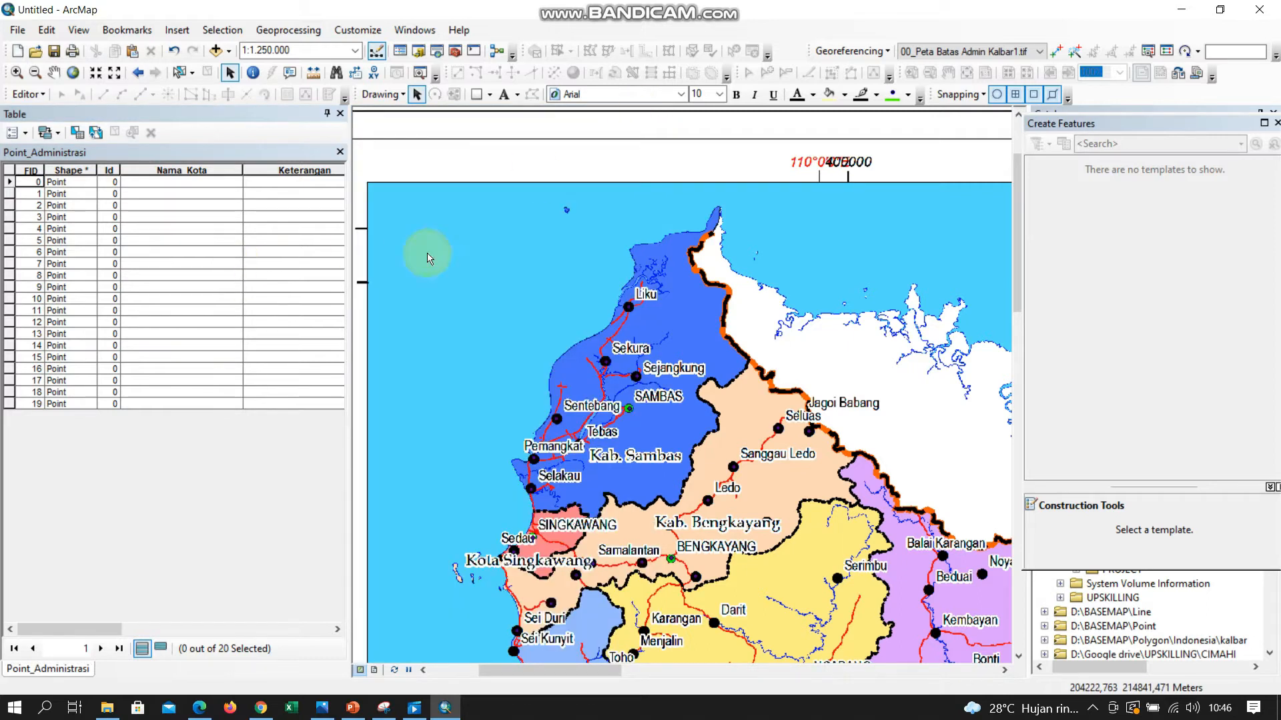
pyautogui.click(1276, 123)
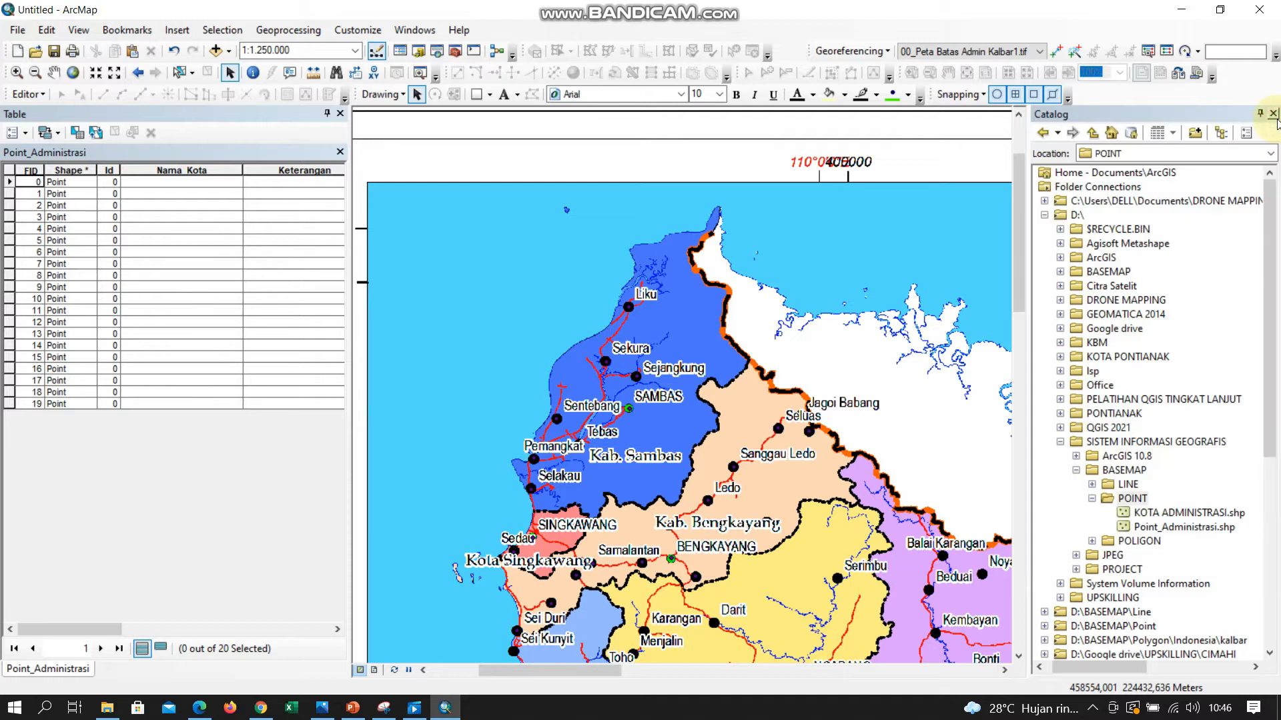
pyautogui.click(1274, 114)
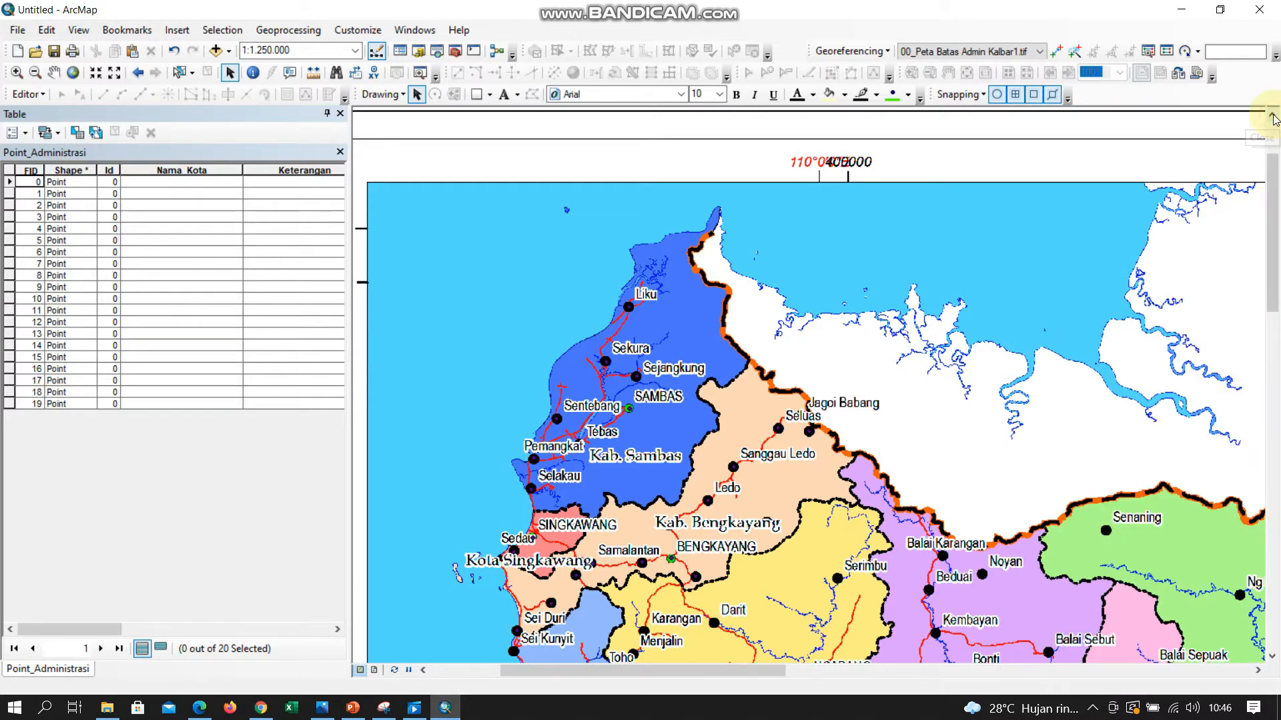
# - Select the first record in the table and zoom the map to its point to identify which town it marks
pyautogui.click(7, 183)
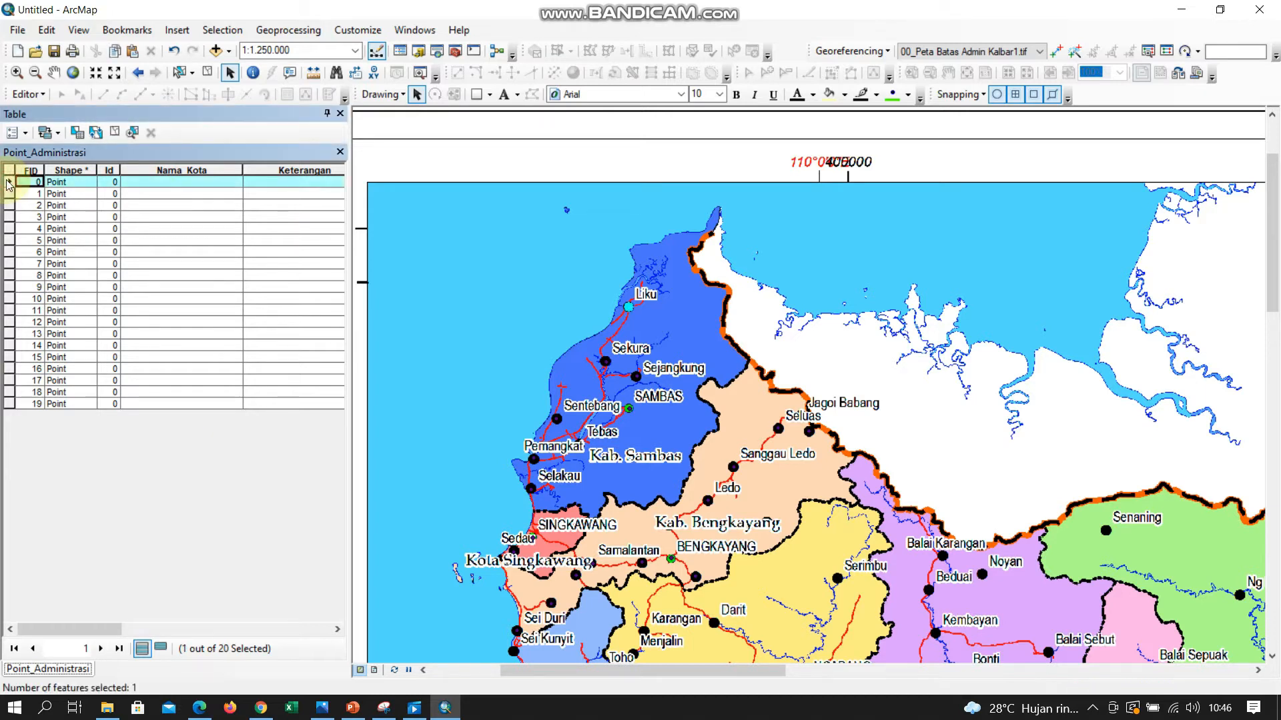
pyautogui.rightClick(7, 183)
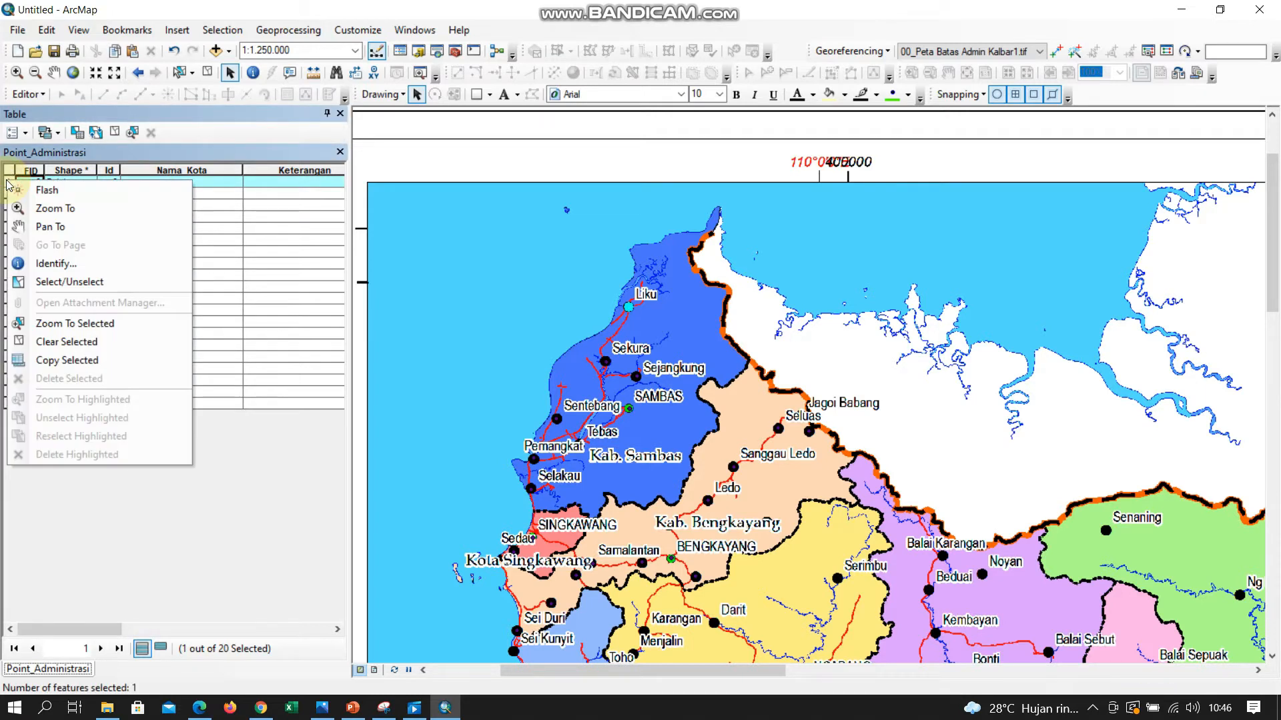
pyautogui.click(28, 210)
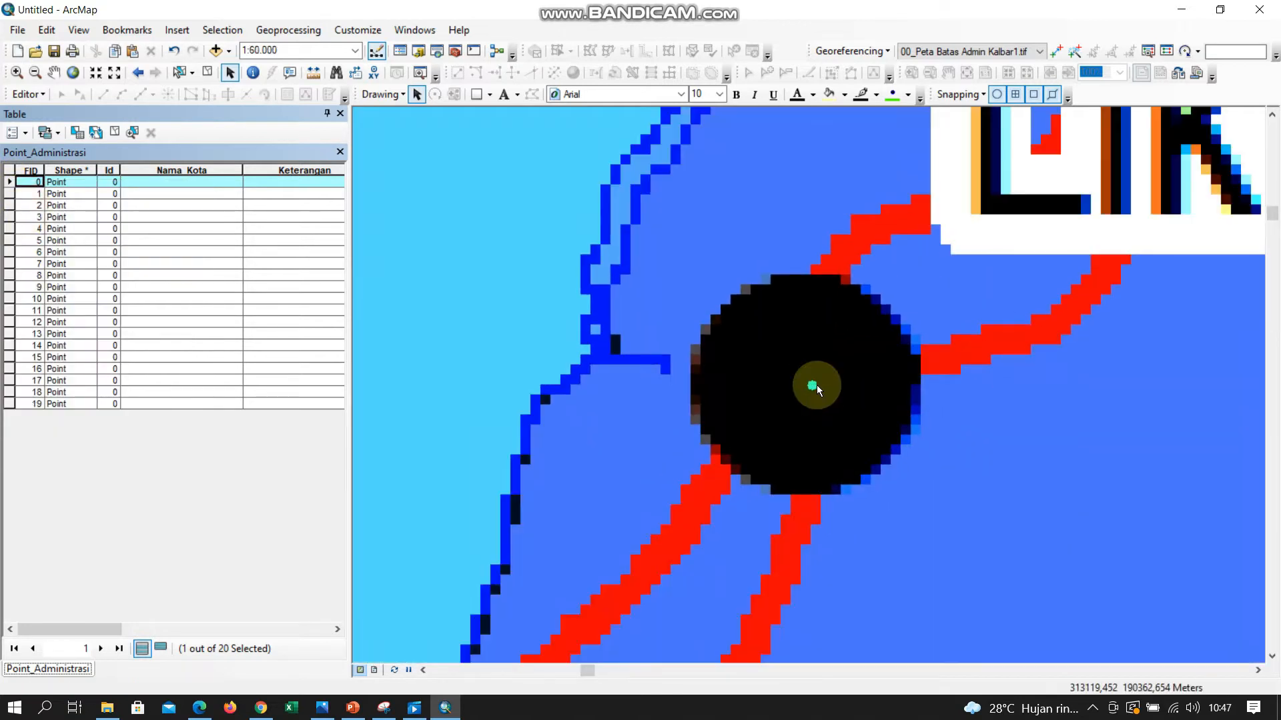
pyautogui.scroll(2, 816, 385)
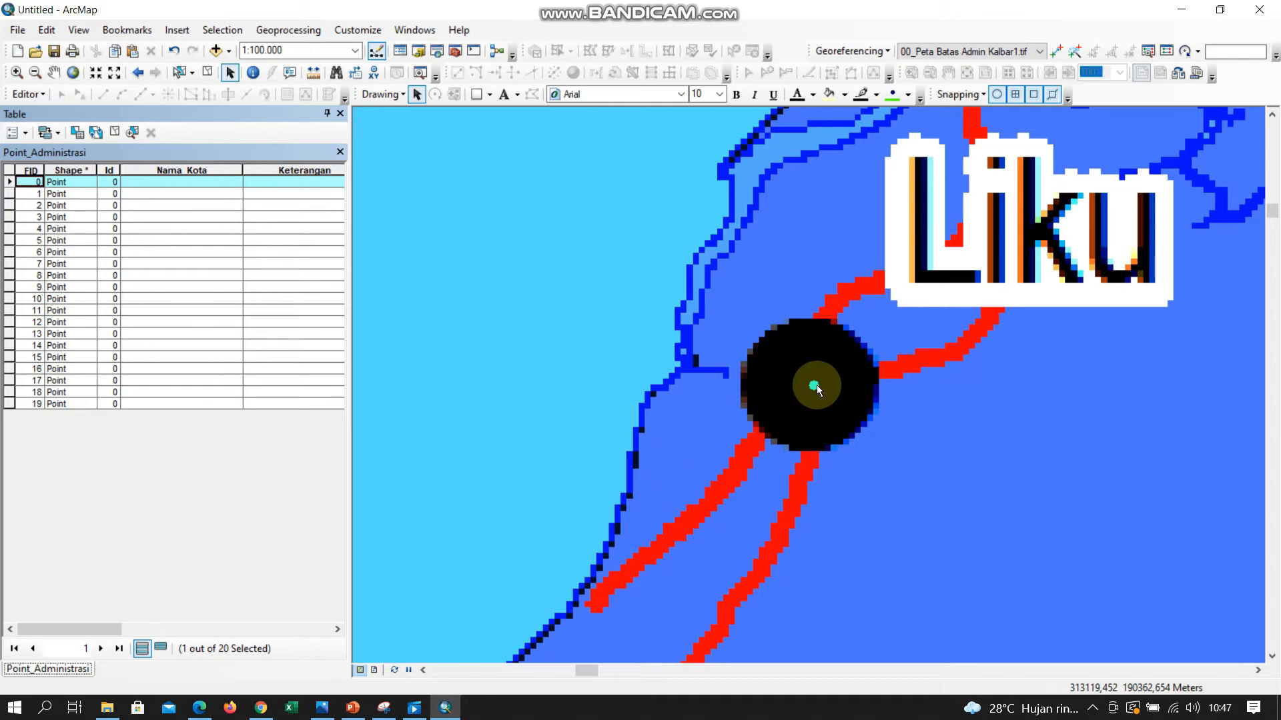
pyautogui.scroll(2, 816, 386)
pyautogui.scroll(1, 872, 354)
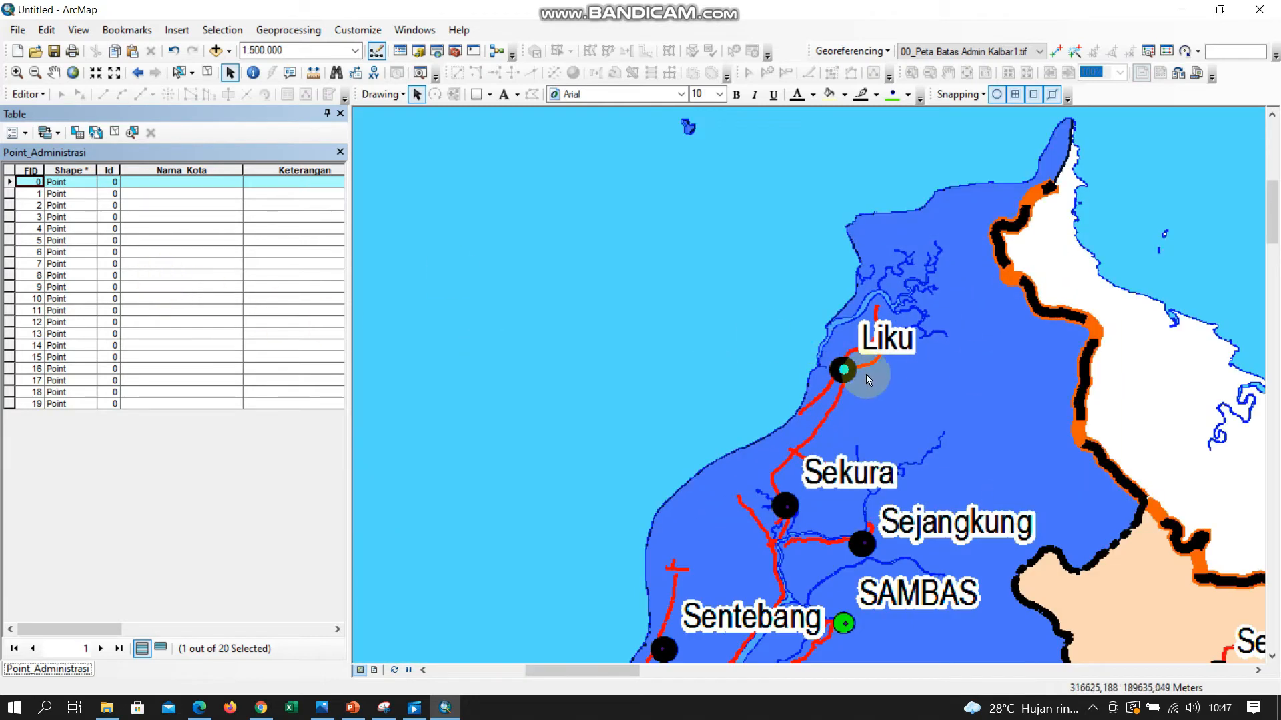
# - Start an edit session and enter Liku as the Nama_Kota of the first Point_Administrasi record
pyautogui.click(133, 182)
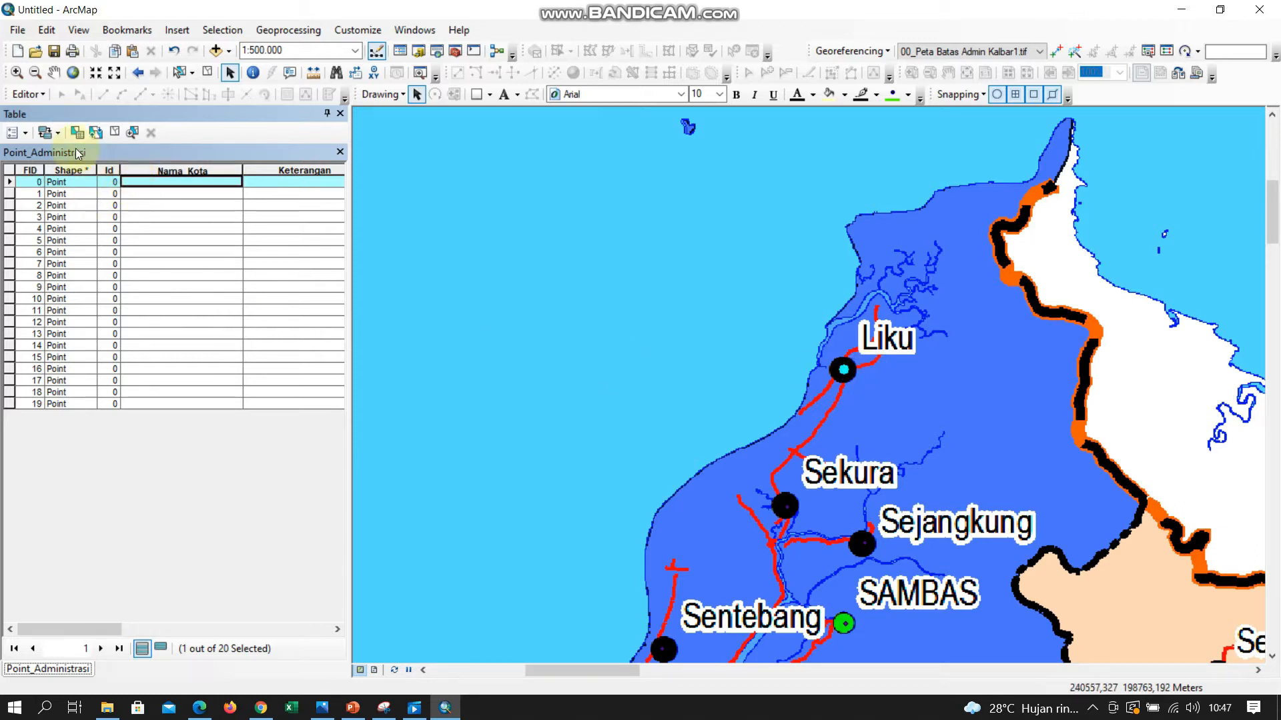
pyautogui.click(28, 94)
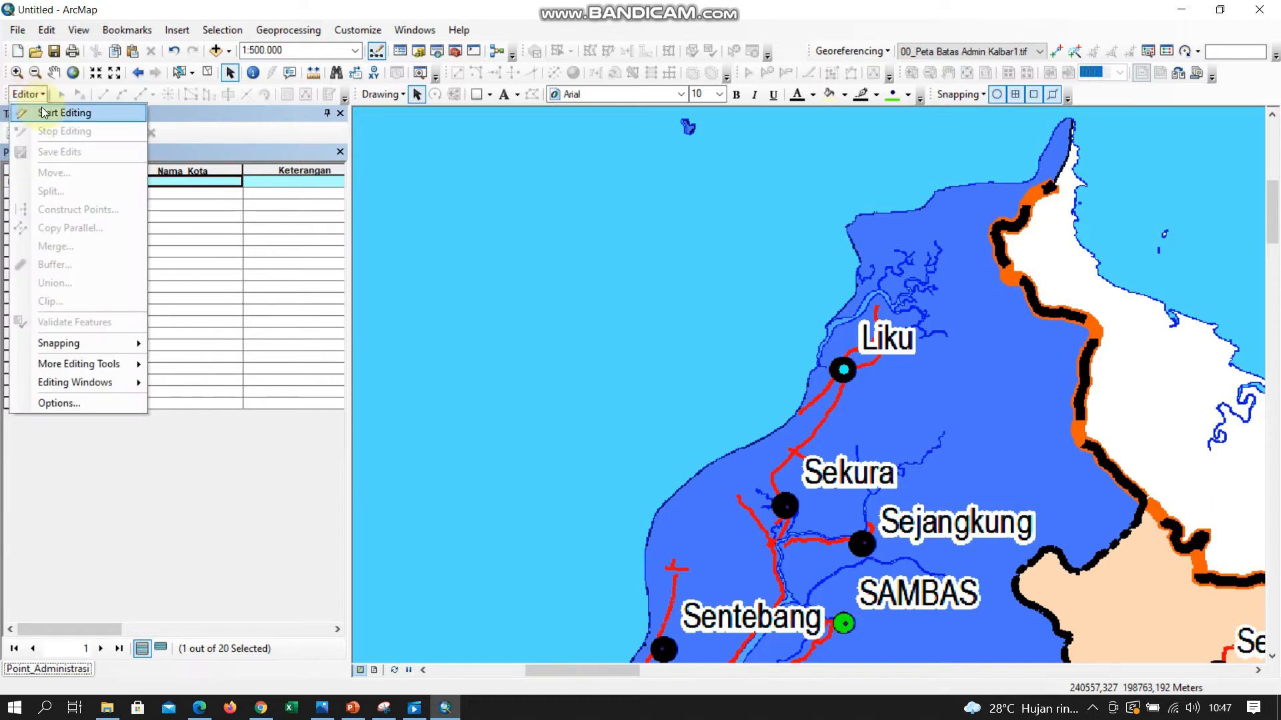
pyautogui.click(42, 112)
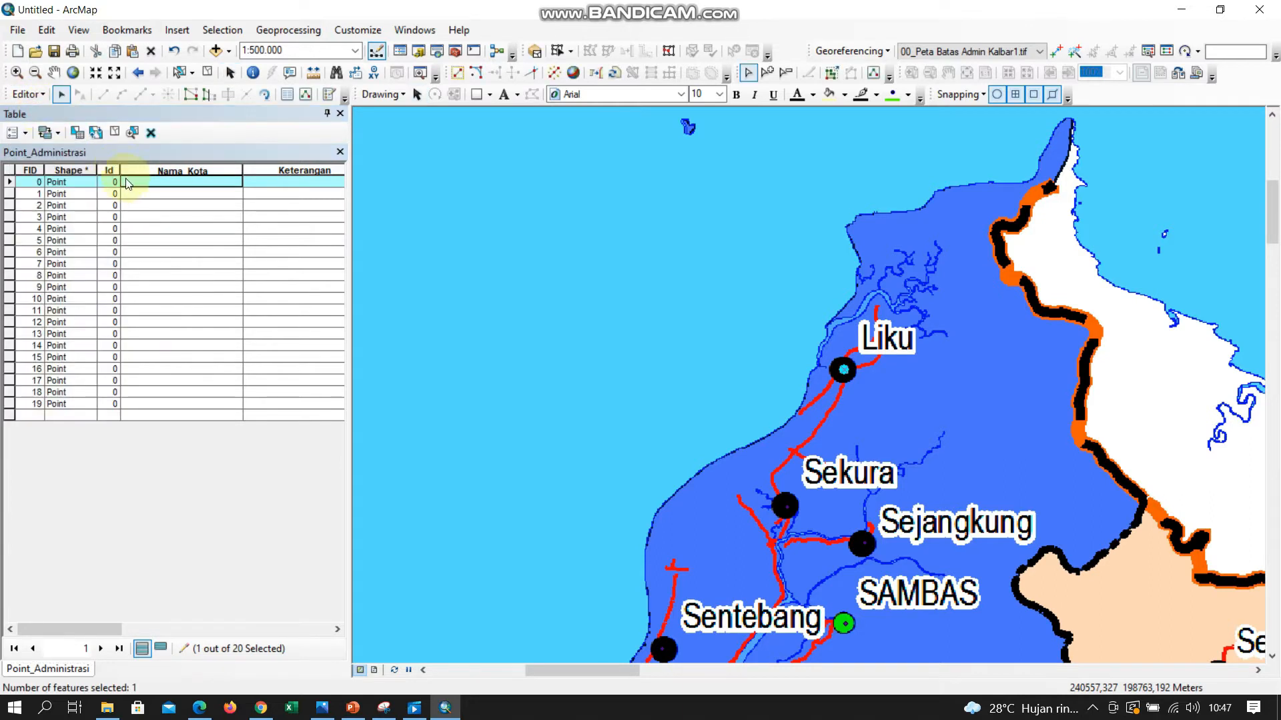
pyautogui.click(127, 183)
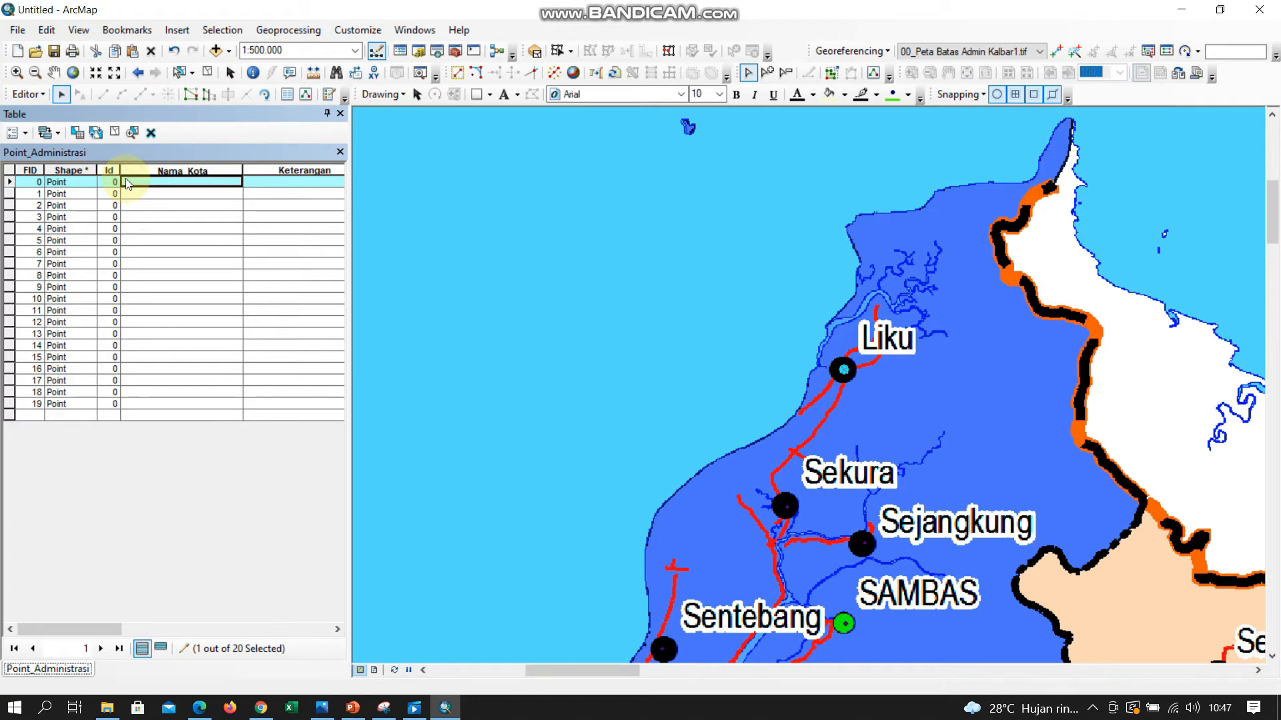
pyautogui.click(127, 182)
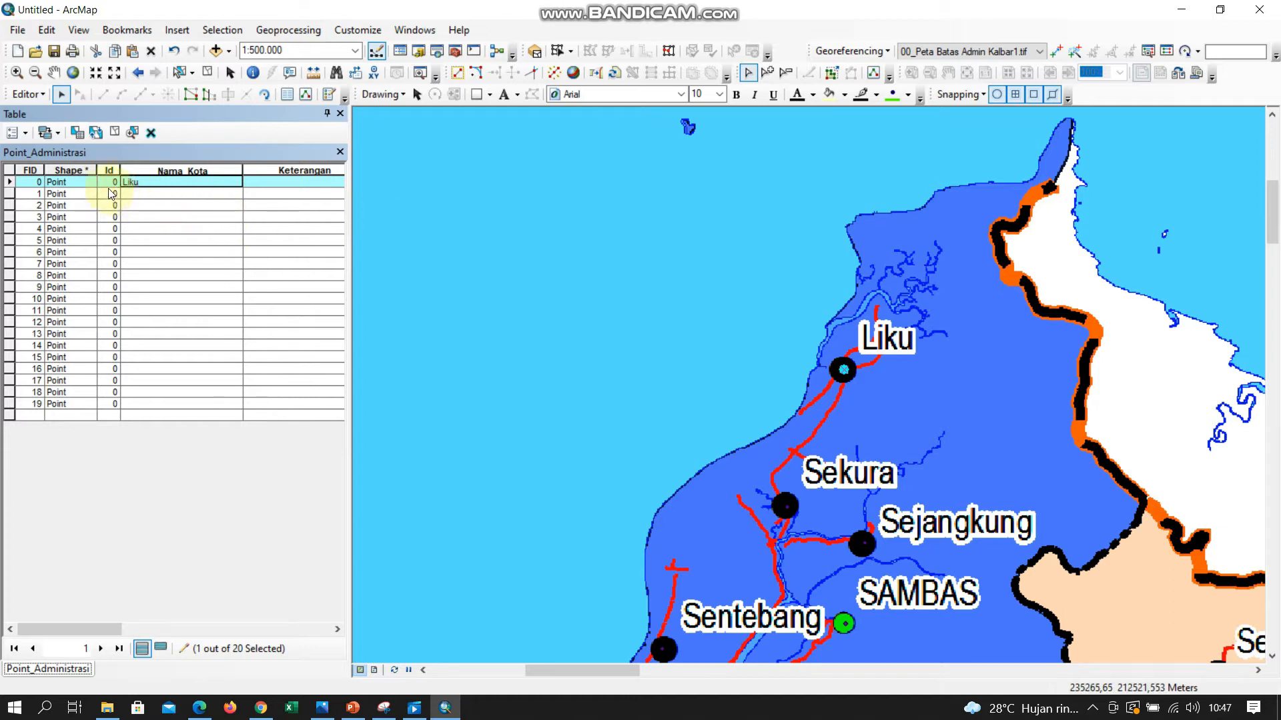
# - Set the Id of the Liku record to 1
pyautogui.scroll(2, 1026, 400)
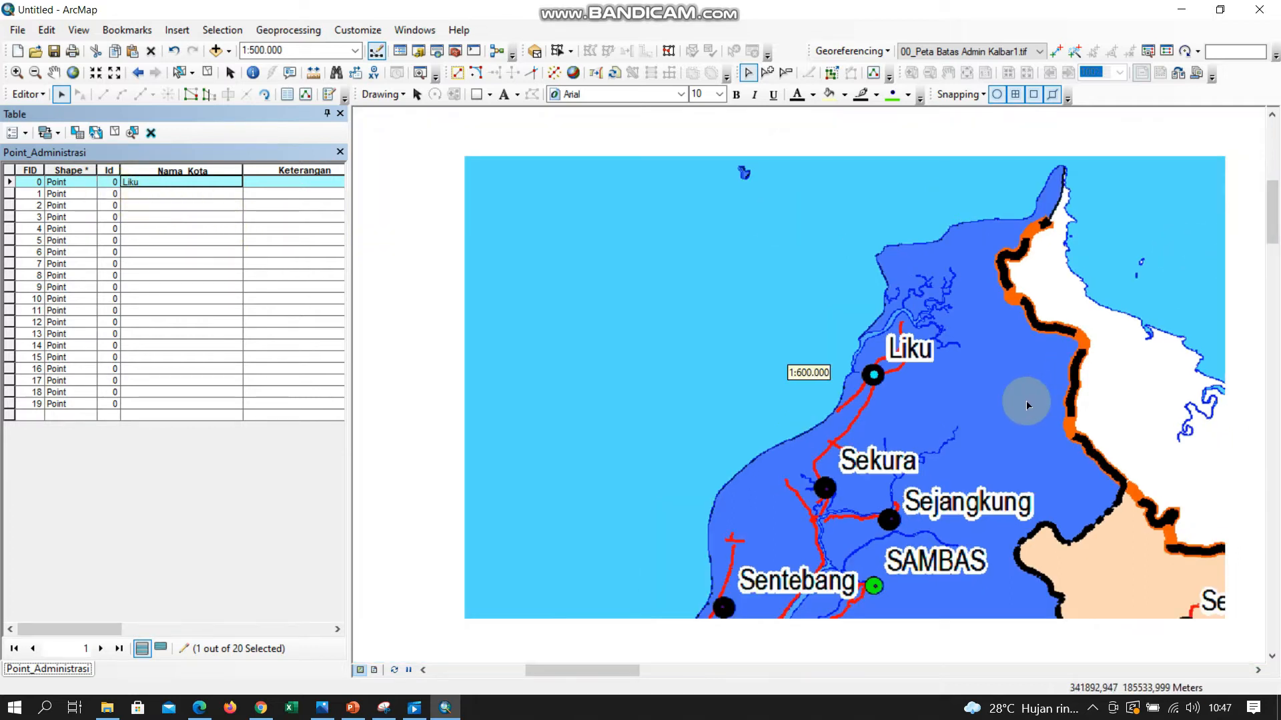
pyautogui.click(1270, 249)
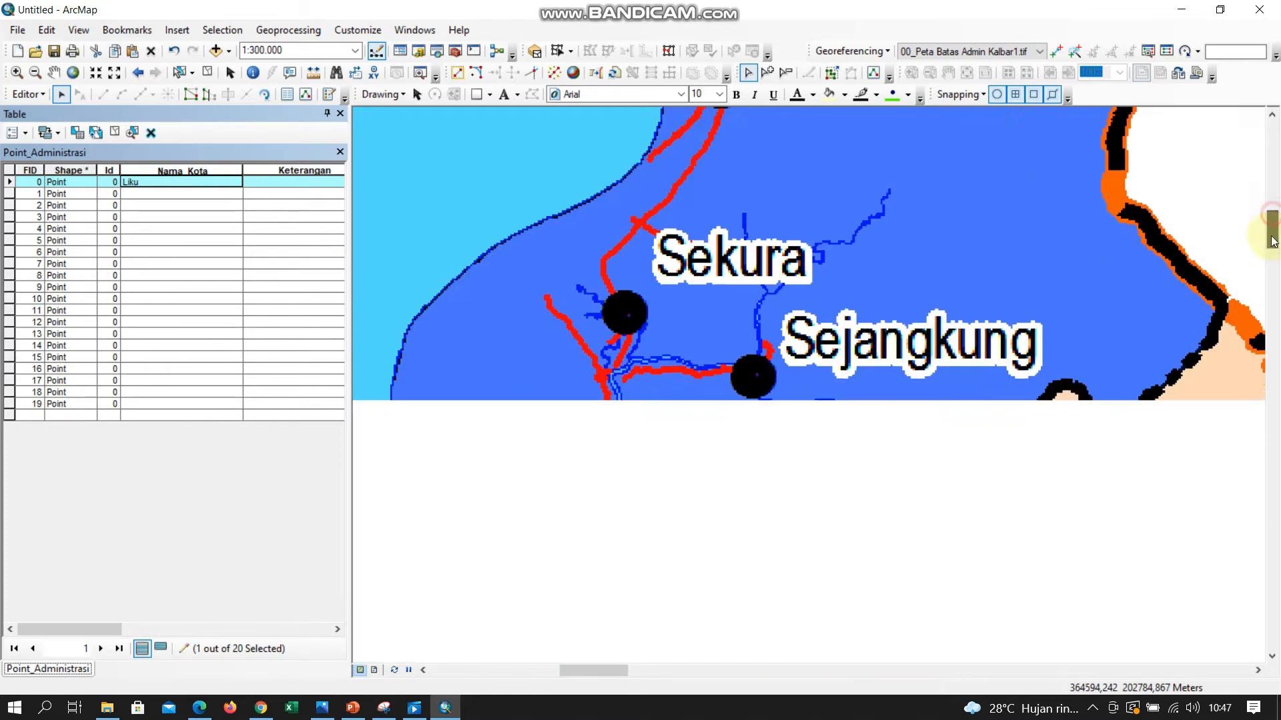
pyautogui.click(1267, 216)
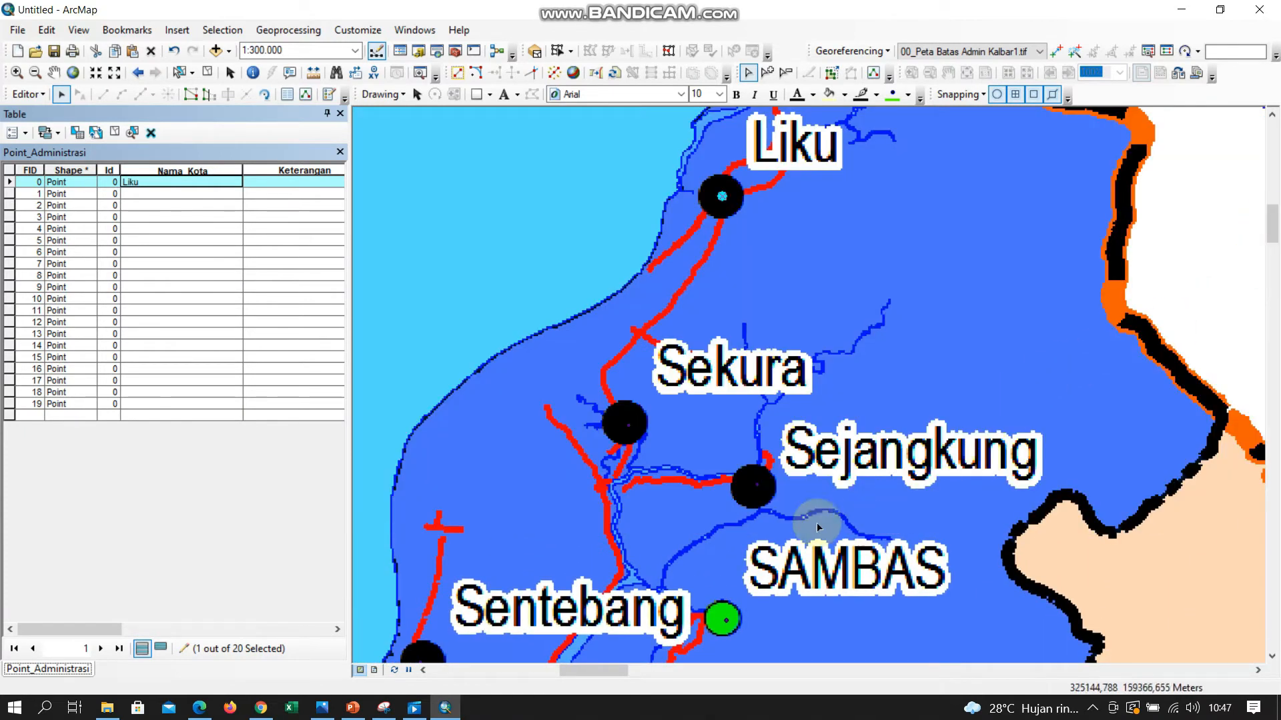
pyautogui.click(104, 182)
pyautogui.doubleClick(100, 185)
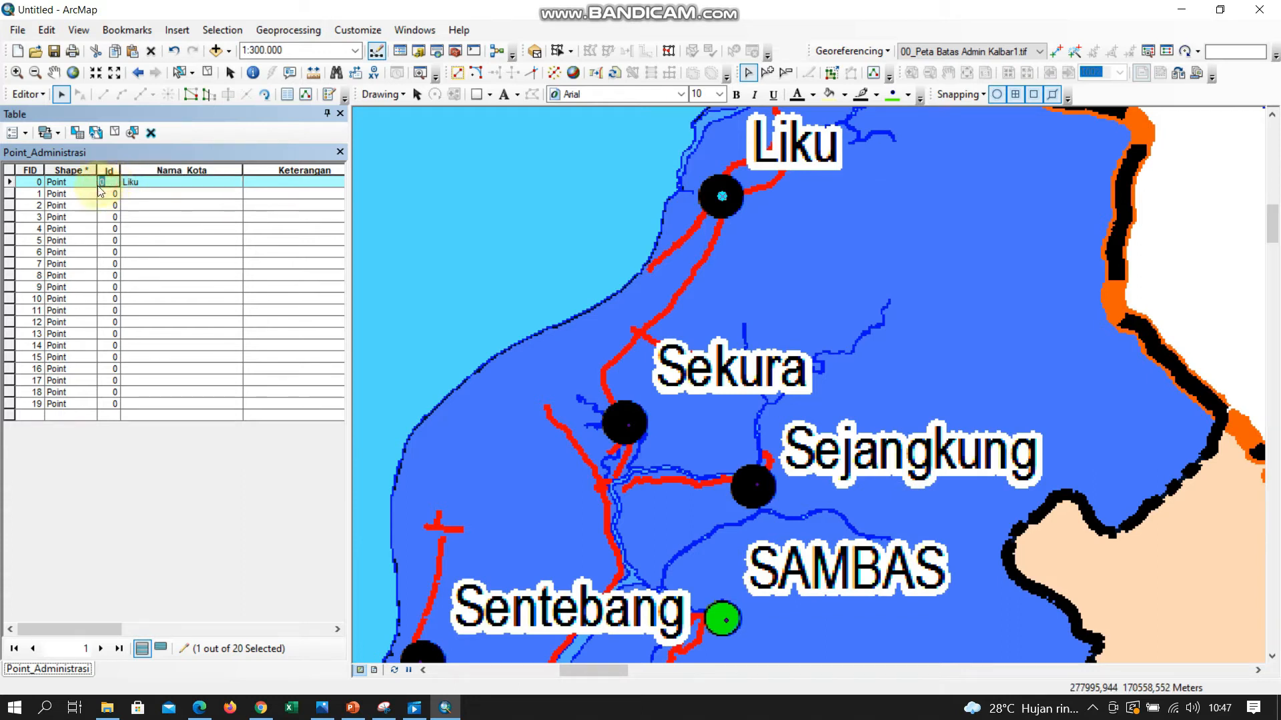
pyautogui.write('1')
pyautogui.click(150, 198)
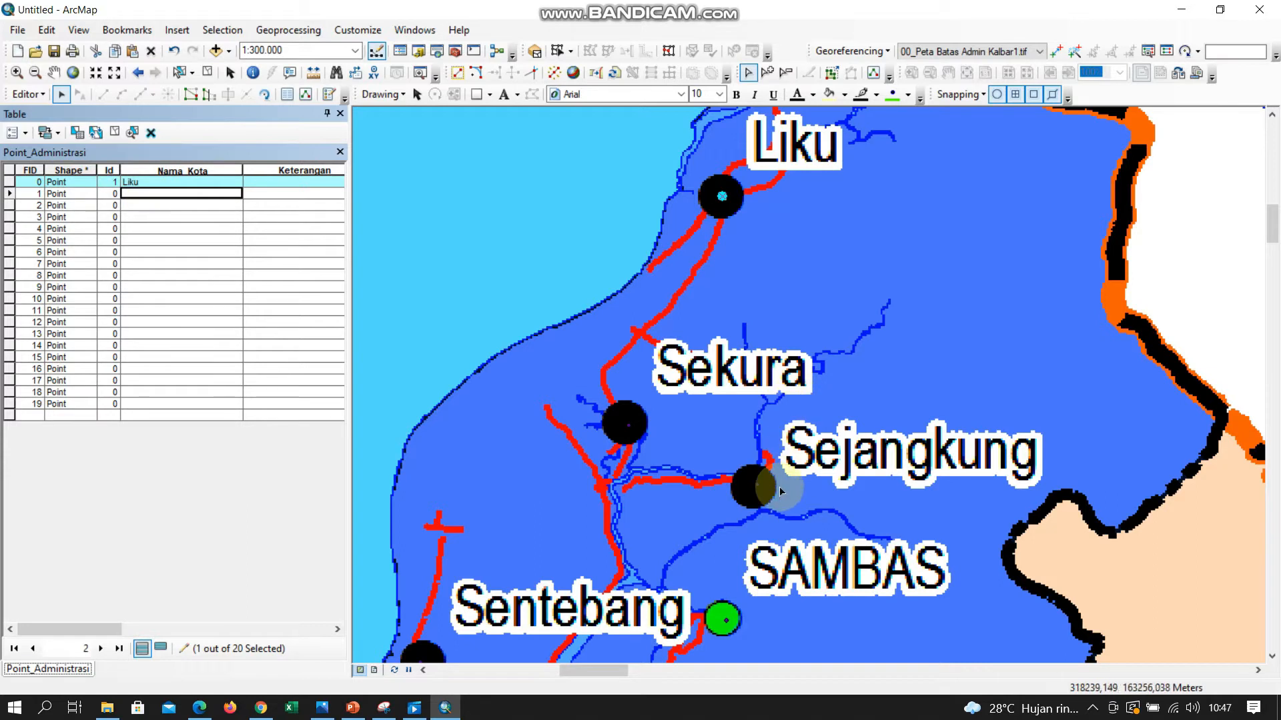
# - Set the second record's Id to 1, select it to identify its town on the map, and enter Sekura as its Nama_Kota
pyautogui.click(1262, 232)
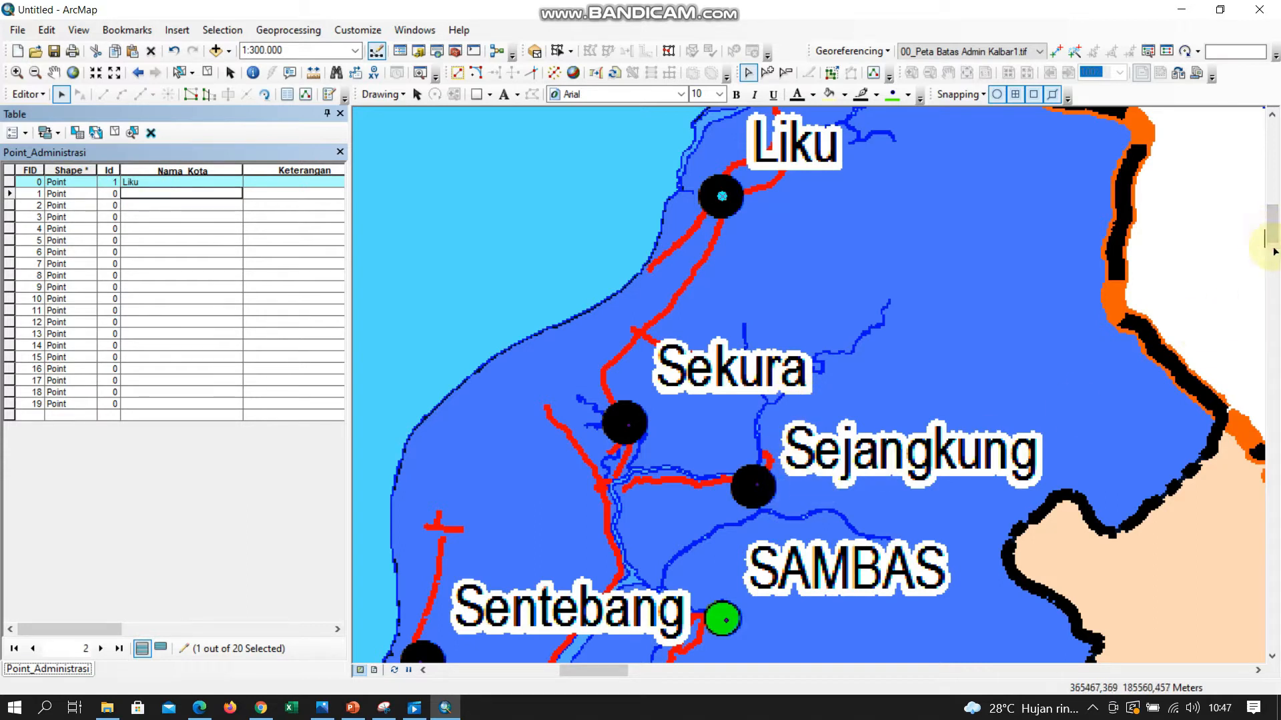
pyautogui.click(107, 194)
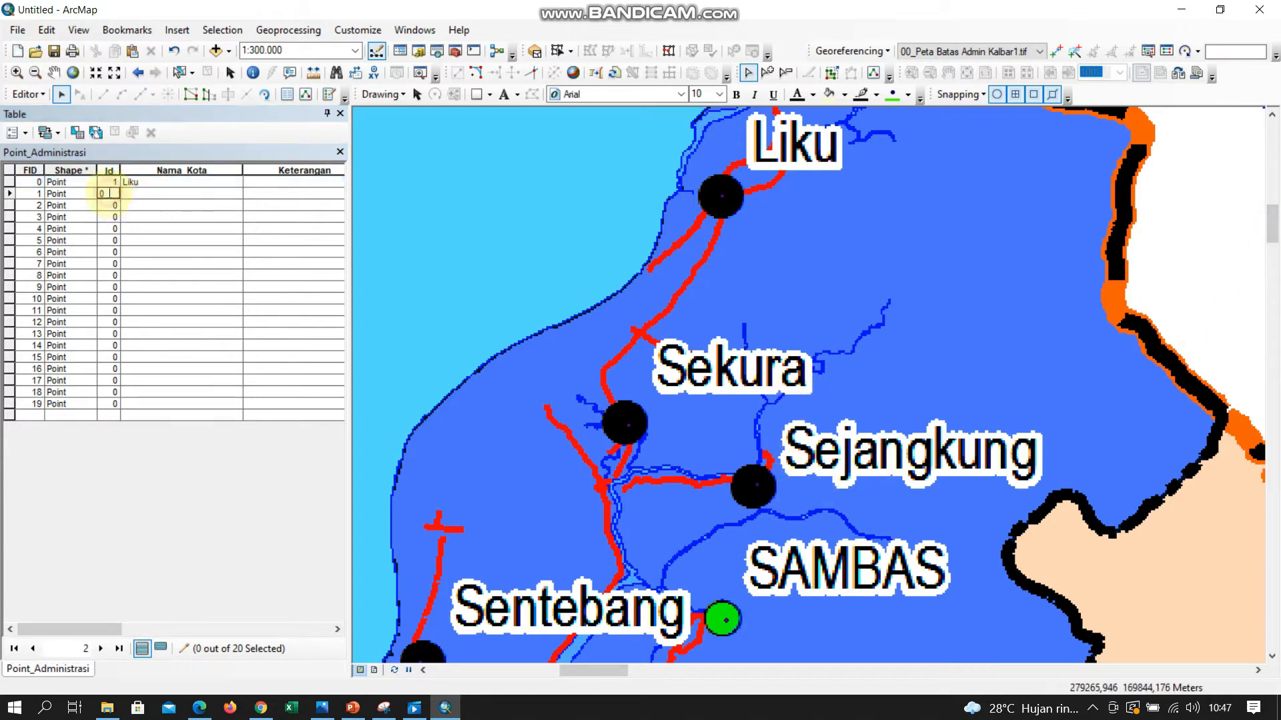
pyautogui.doubleClick(102, 194)
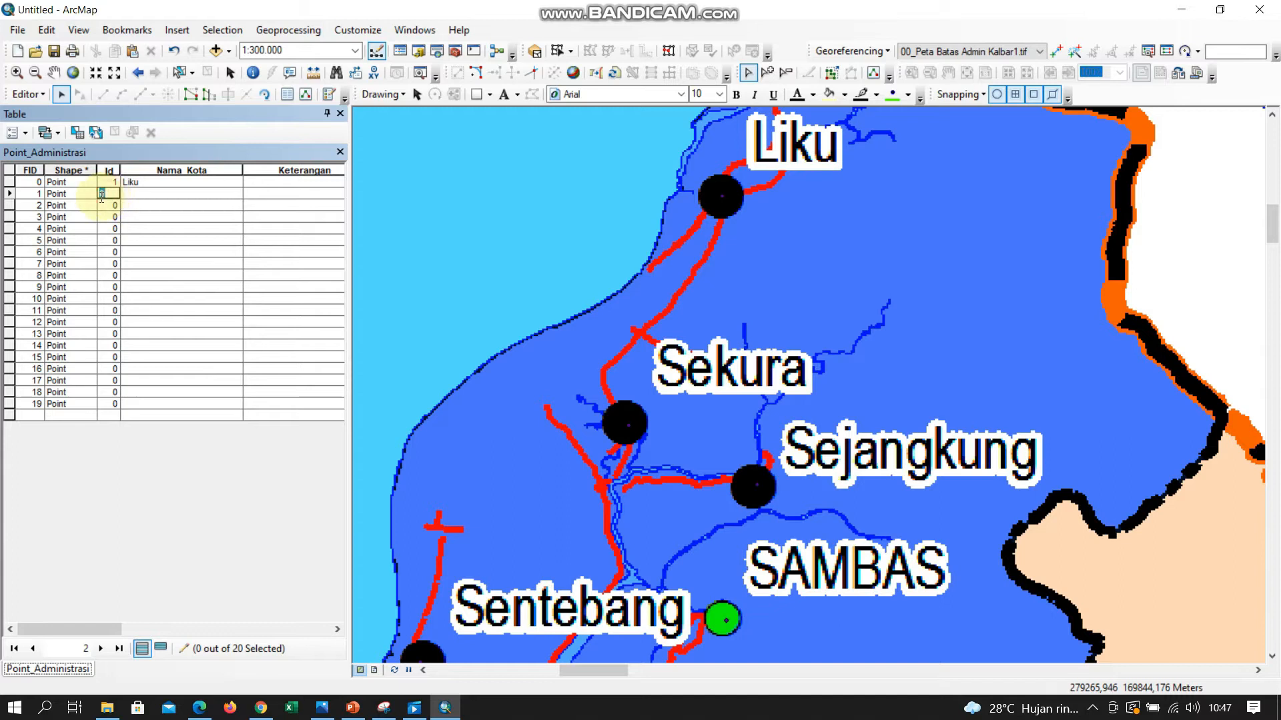
pyautogui.write('1')
pyautogui.click(137, 194)
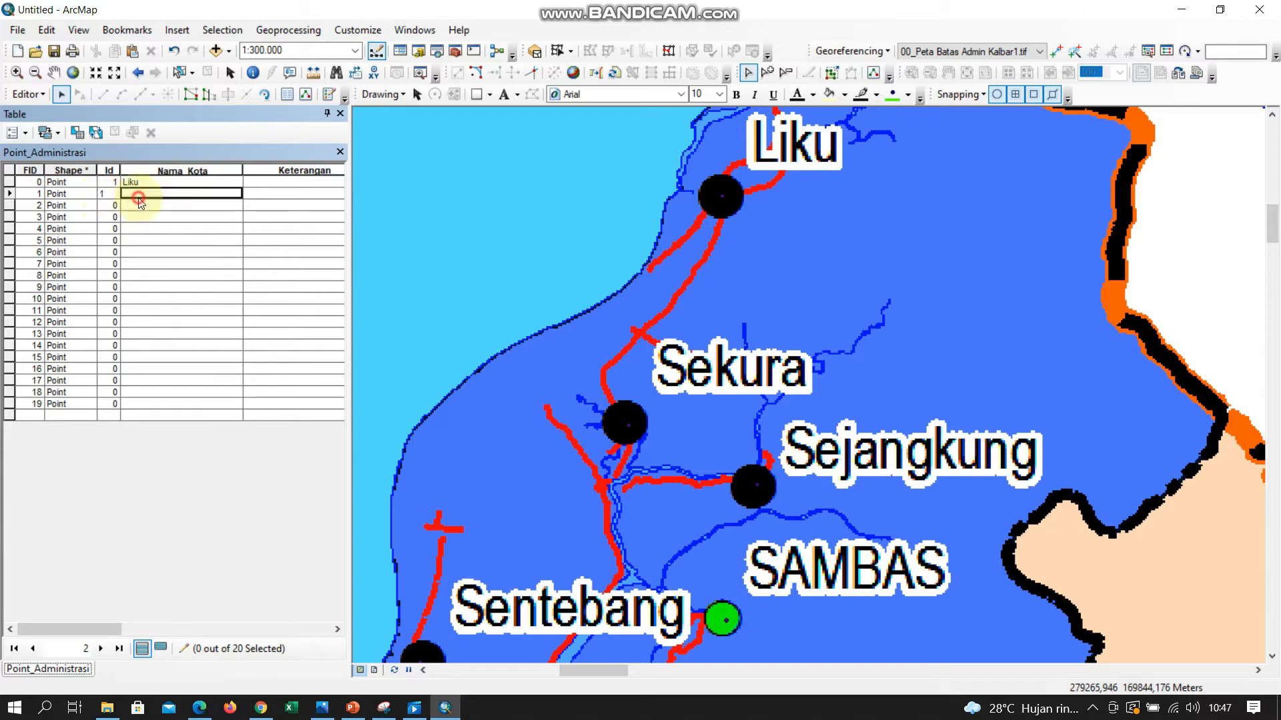
pyautogui.click(10, 195)
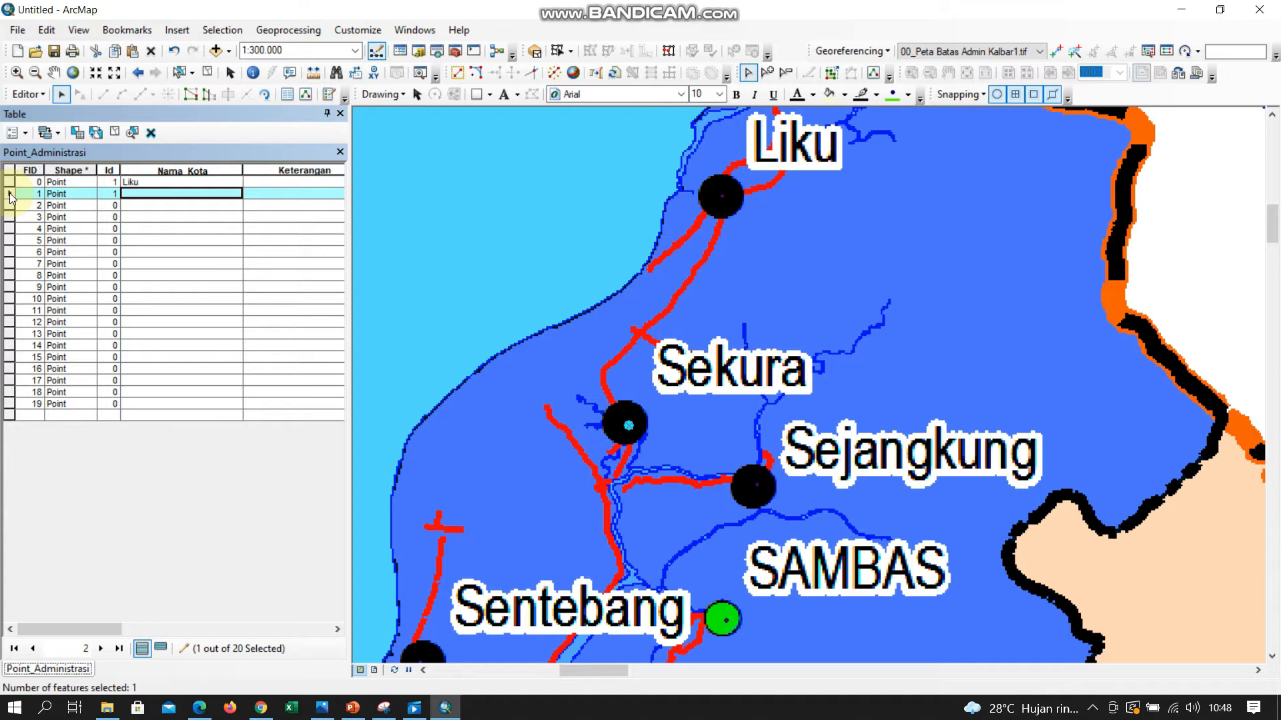
pyautogui.click(133, 194)
pyautogui.write('Sekura')
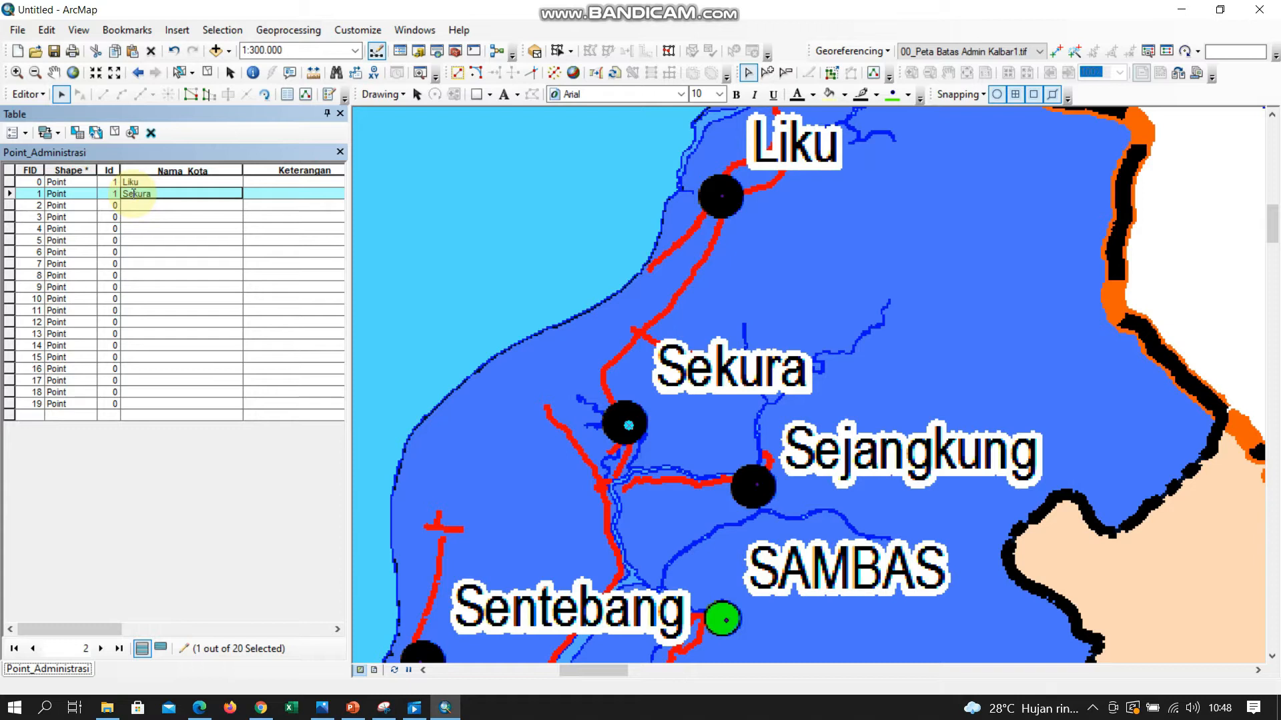
pyautogui.click(261, 182)
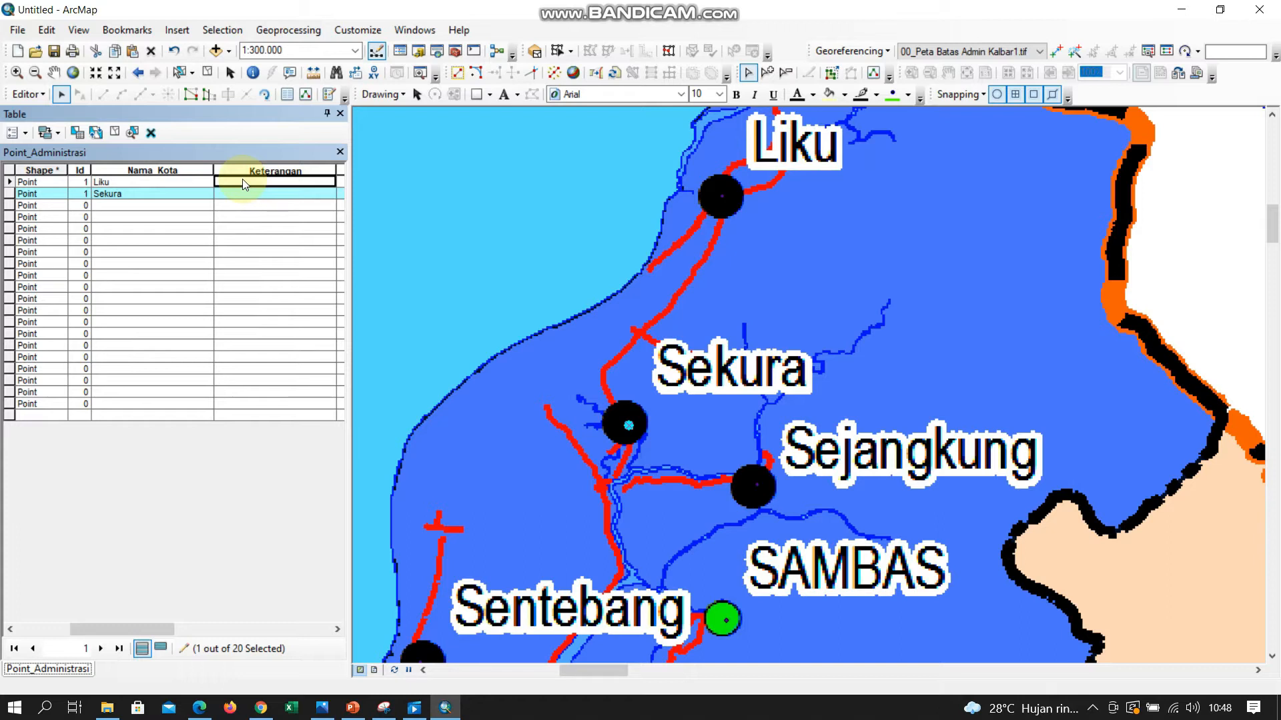
pyautogui.click(243, 181)
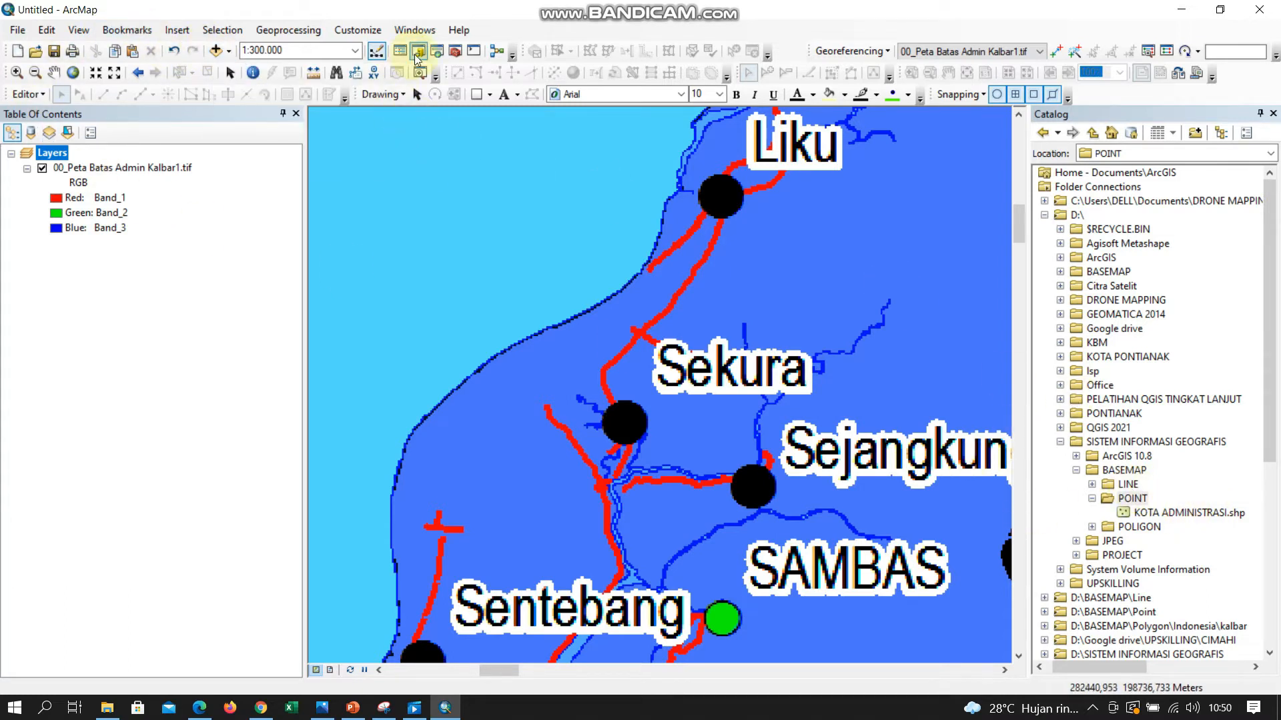
# - Add the KOTA ADMINISTRASI.shp shapefile from the BASEMAP POINT folder to the map and open its attribute table
pyautogui.click(1272, 115)
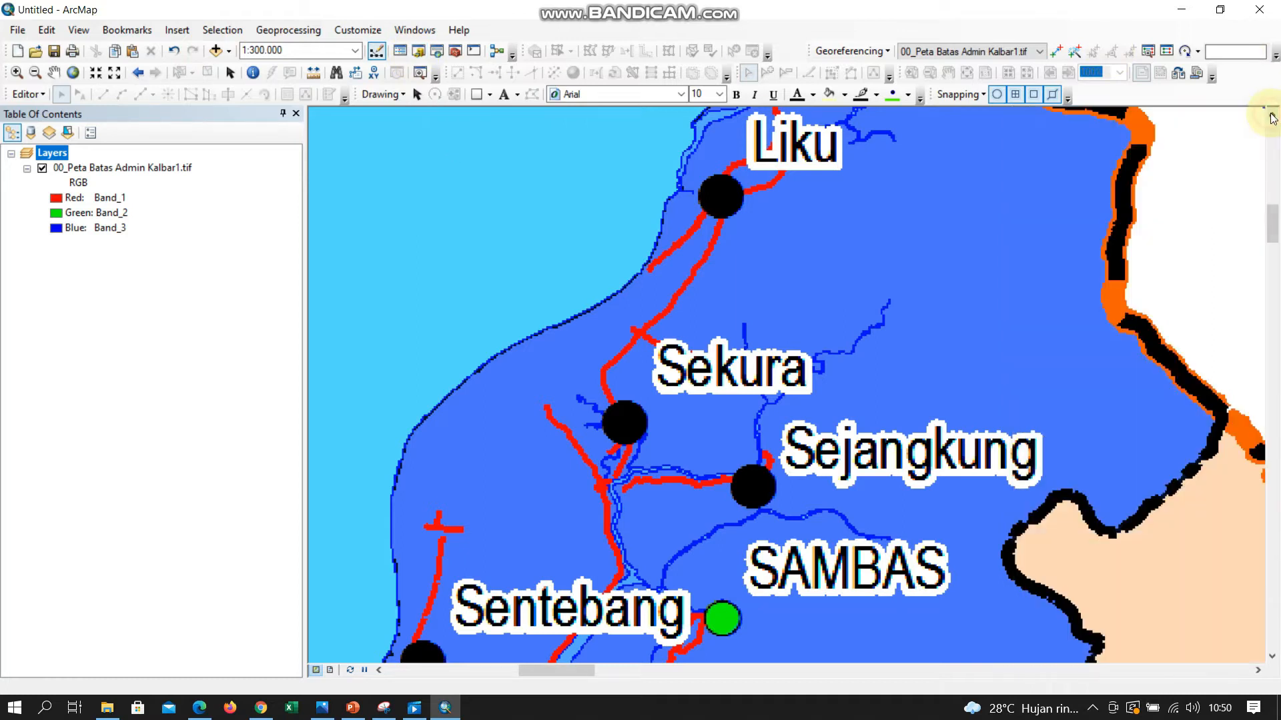
pyautogui.click(417, 54)
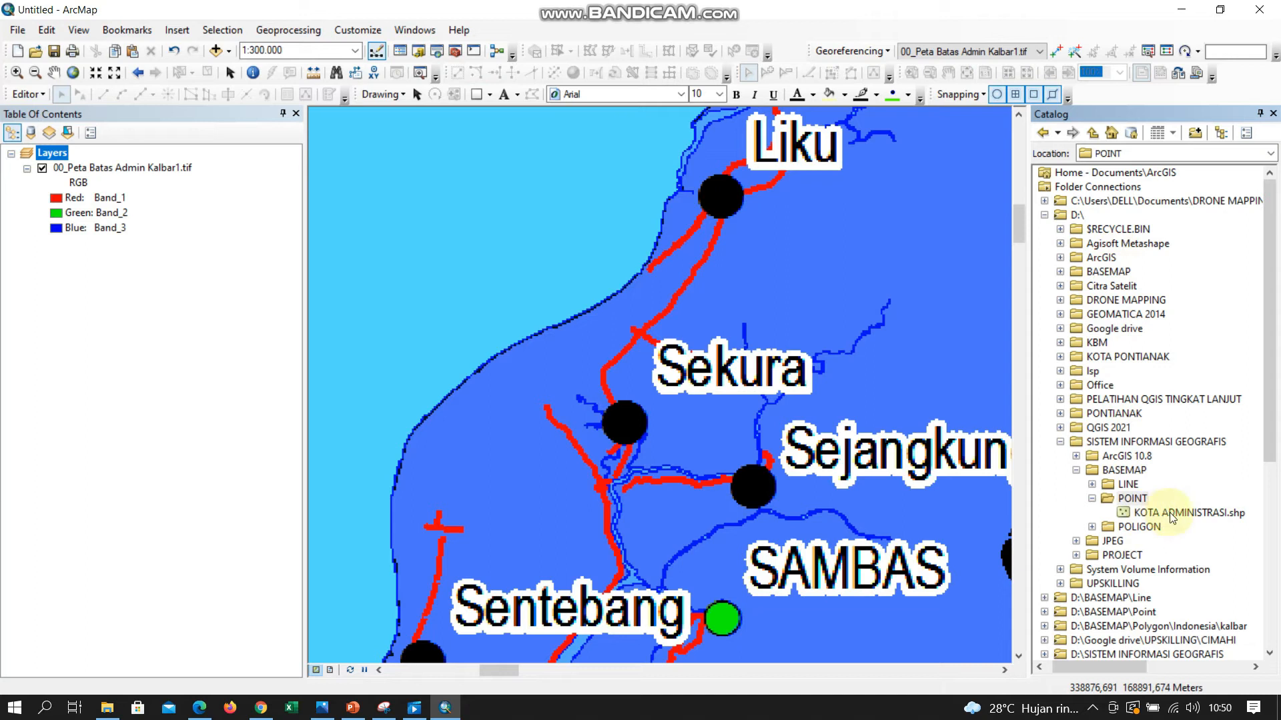
pyautogui.moveTo(1152, 515); pyautogui.dragTo(642, 510)
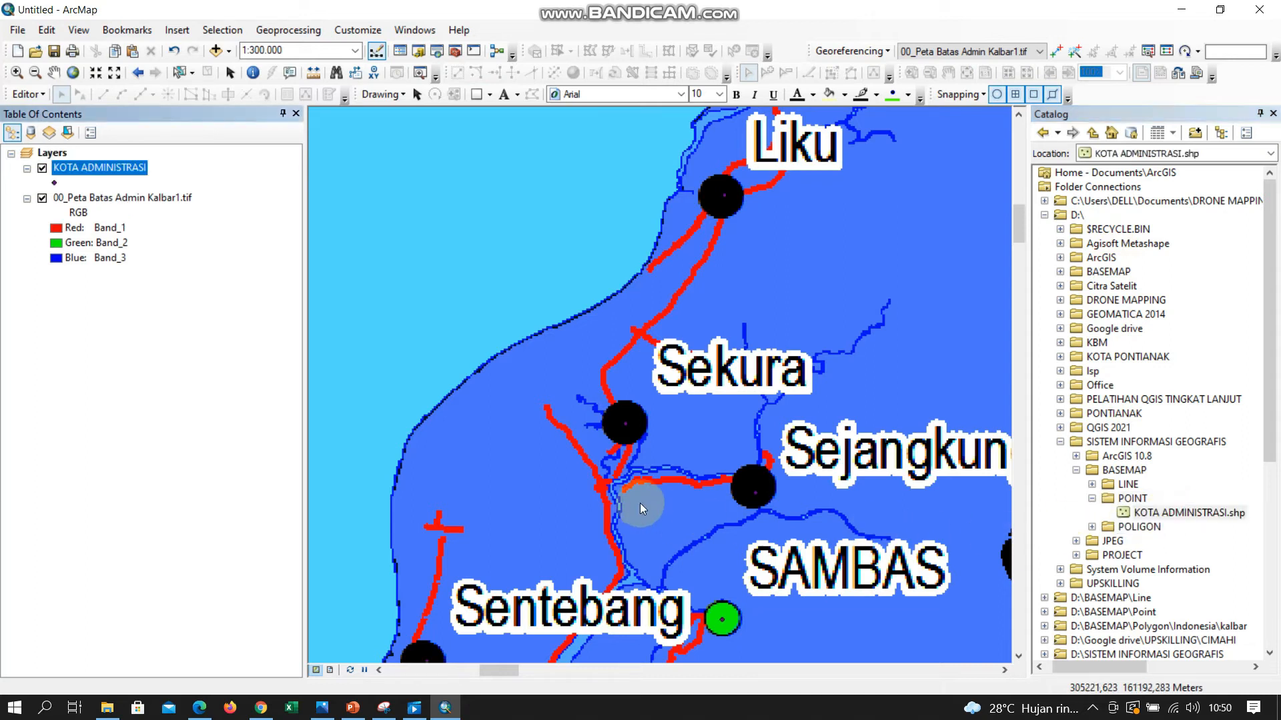
pyautogui.rightClick(89, 169)
pyautogui.click(130, 209)
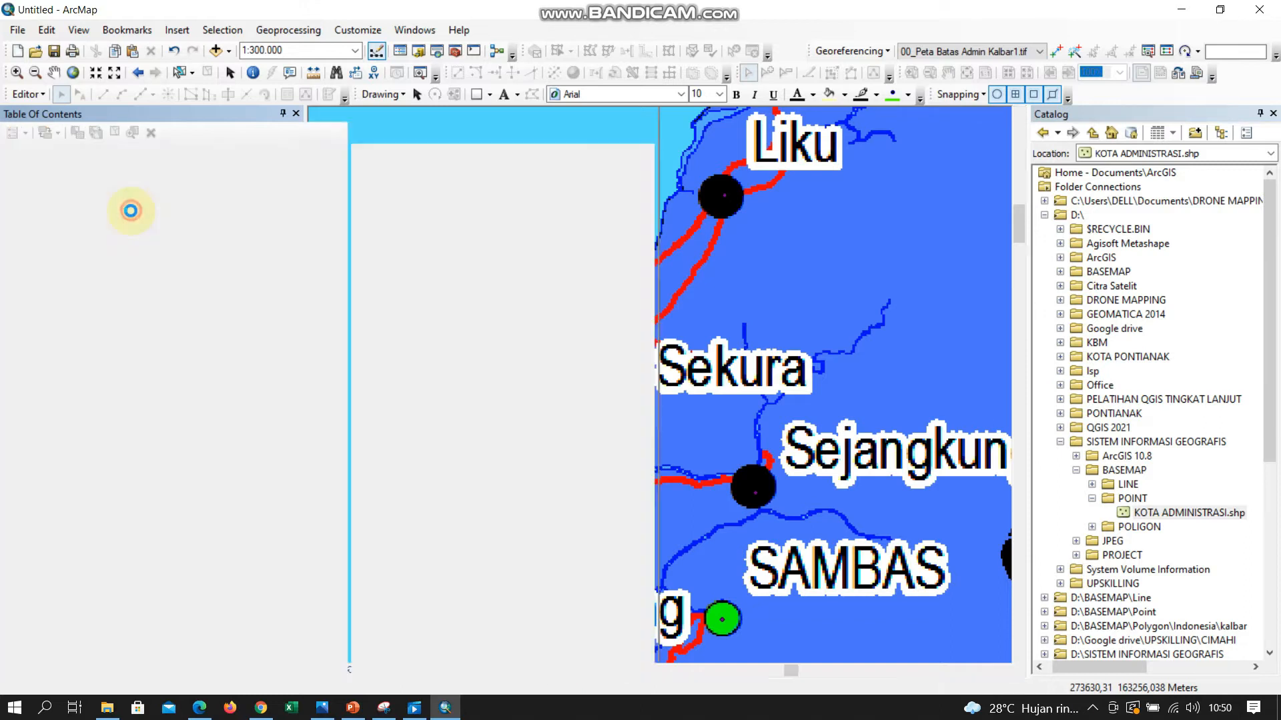
# - Review the Id and Nama_Kot_1 entries through to the last record to see which are still empty
pyautogui.scroll(-12, 112, 410)
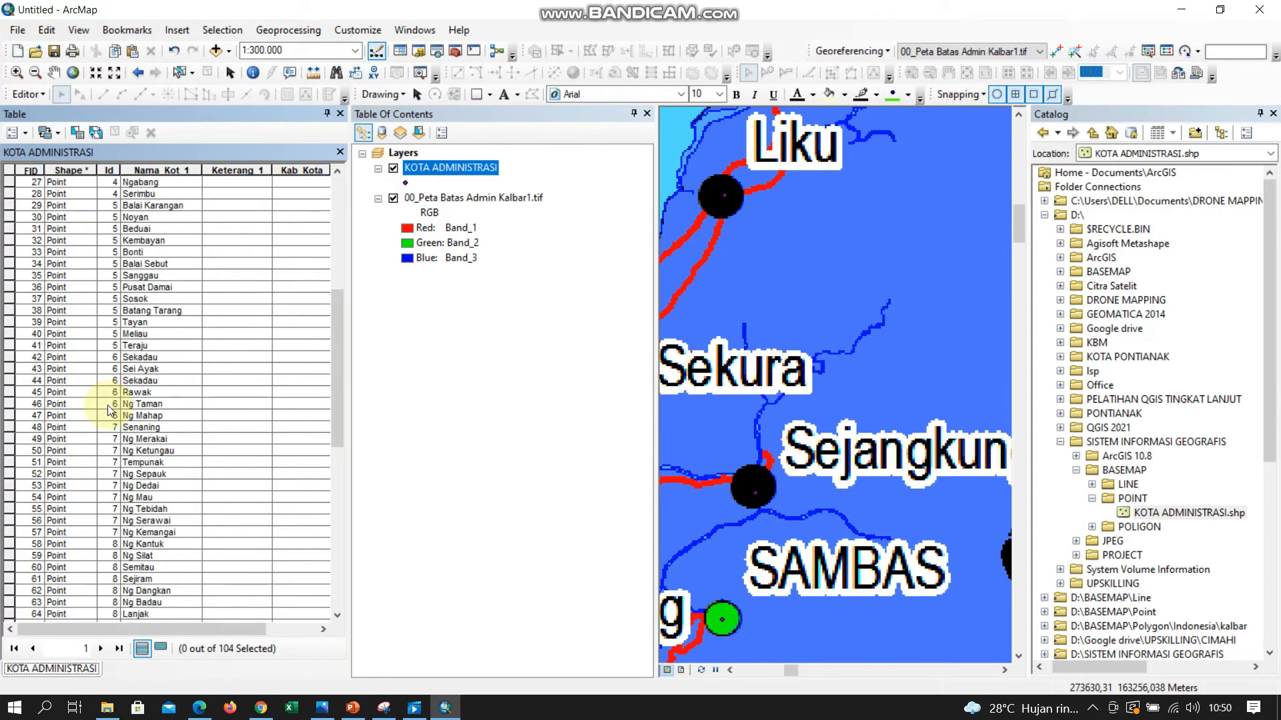
pyautogui.scroll(-10, 112, 410)
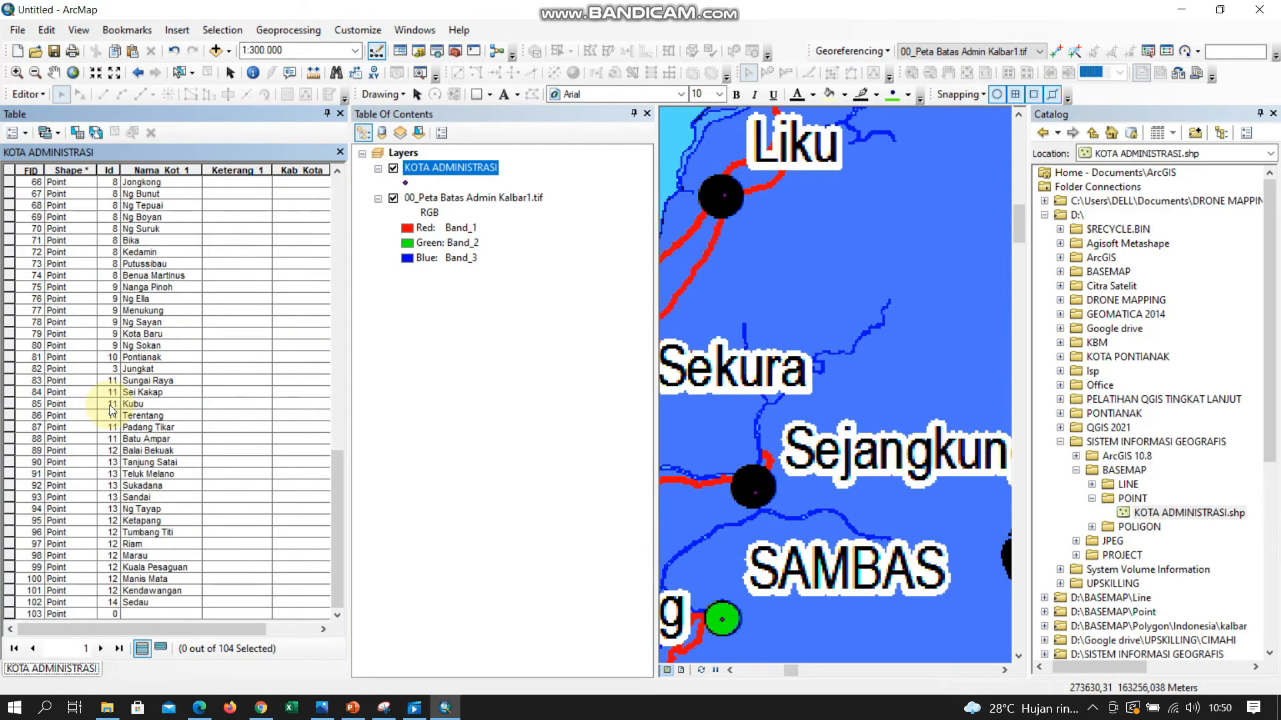
pyautogui.scroll(7, 112, 411)
pyautogui.scroll(-7, 112, 410)
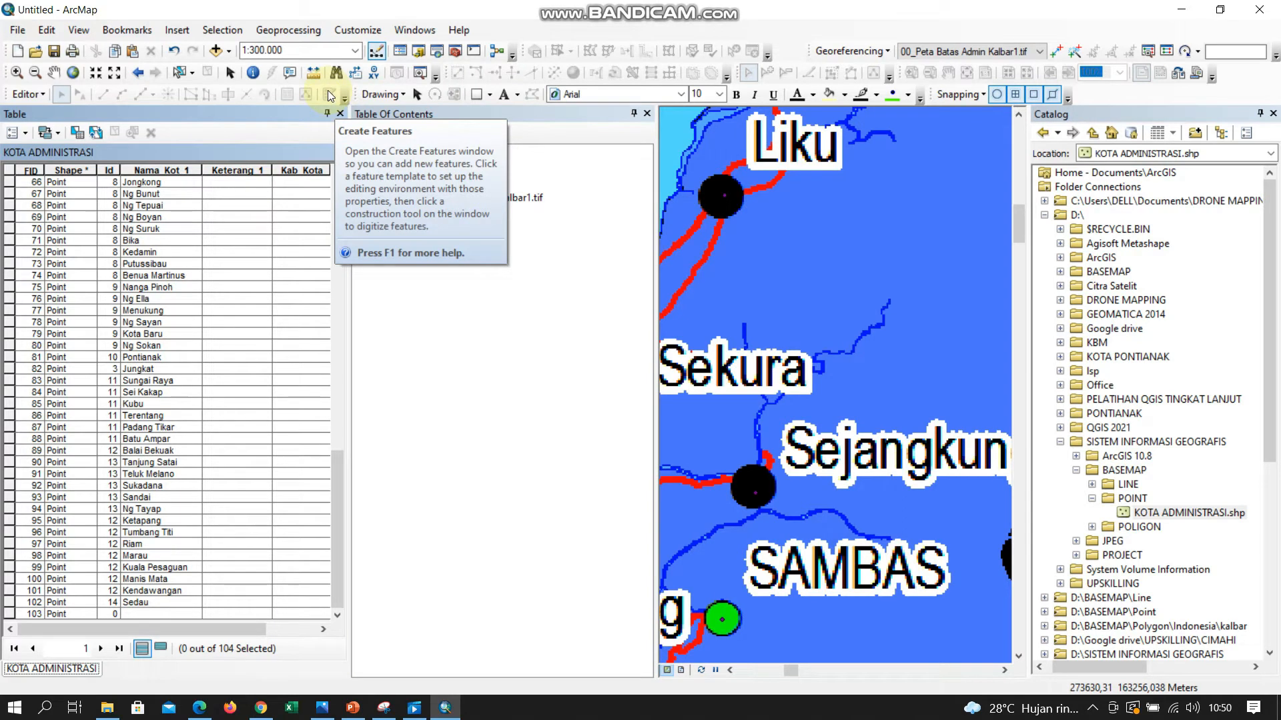
pyautogui.click(30, 94)
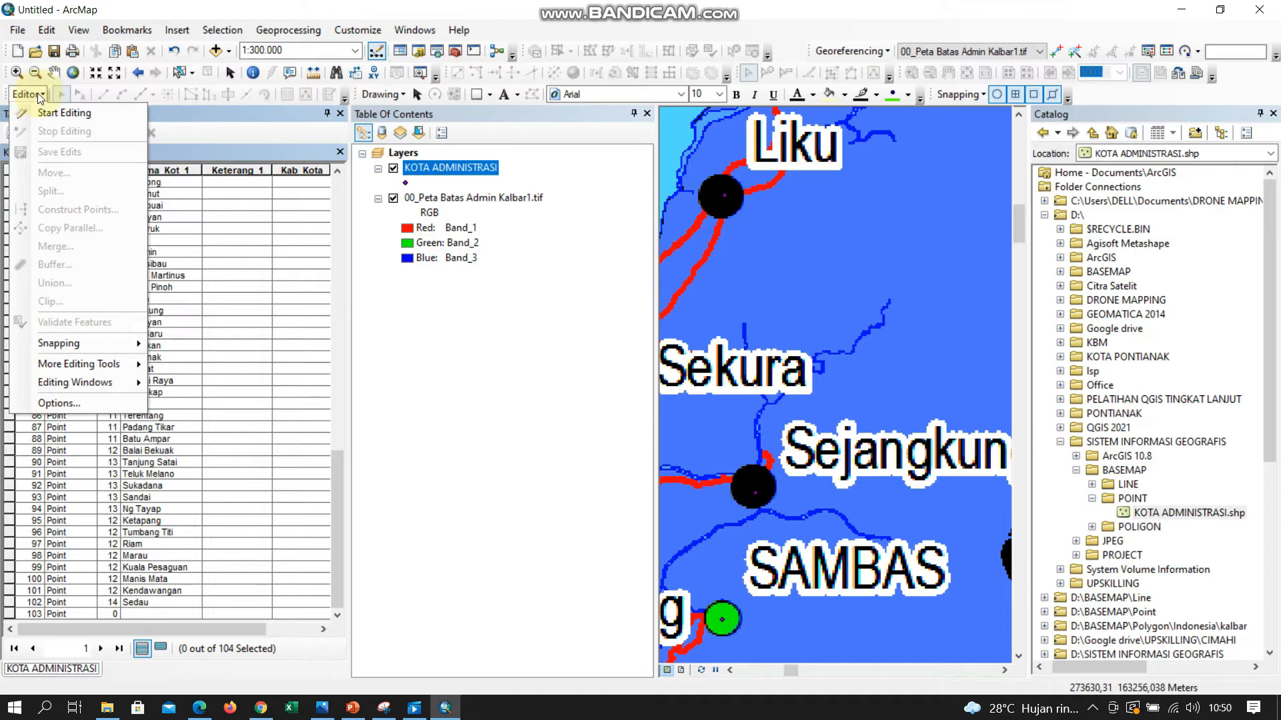
pyautogui.click(277, 228)
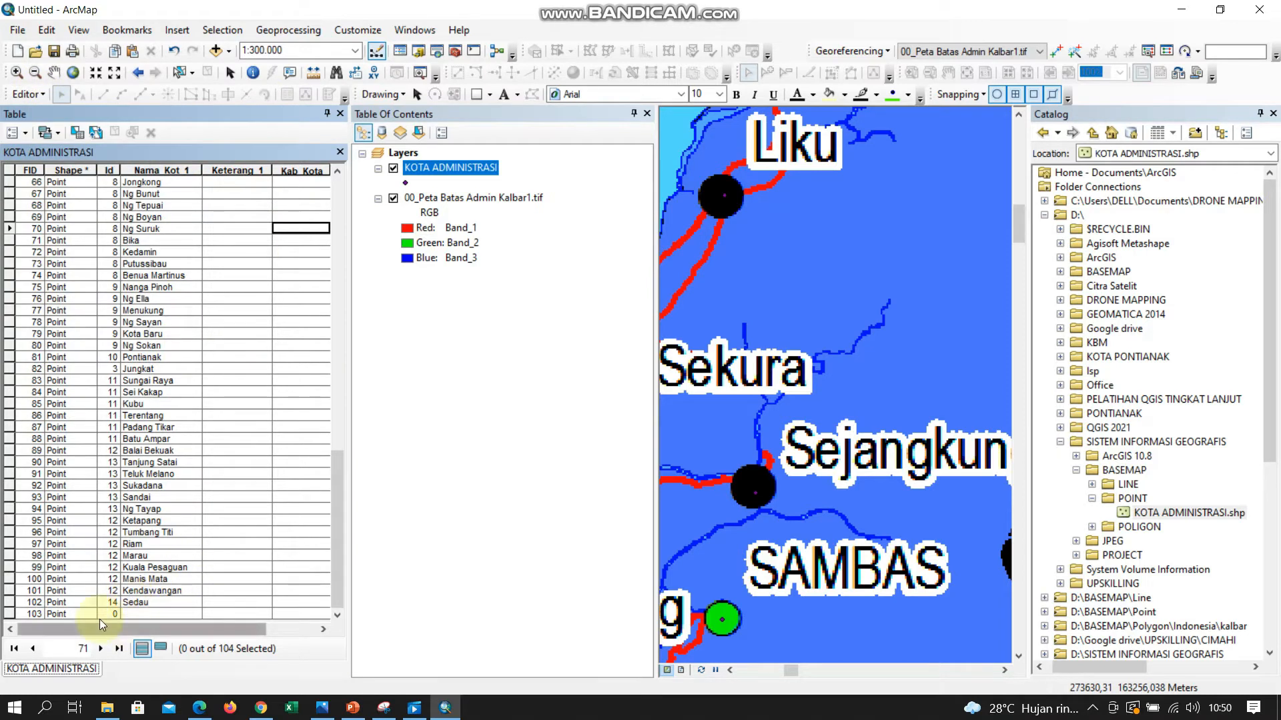
pyautogui.moveTo(338, 509); pyautogui.dragTo(349, 552)
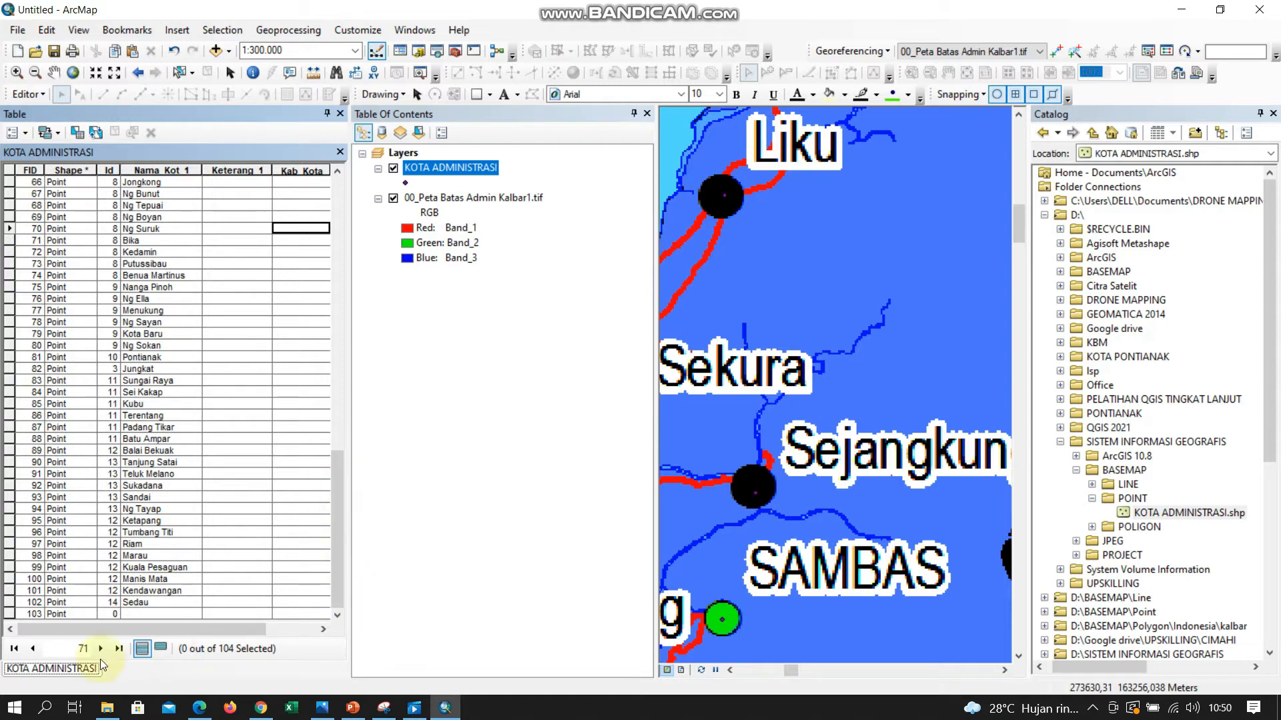
# - Select the last record, FID 103, and zoom the map to its point to identify which town it marks
pyautogui.click(8, 615)
pyautogui.rightClick(8, 615)
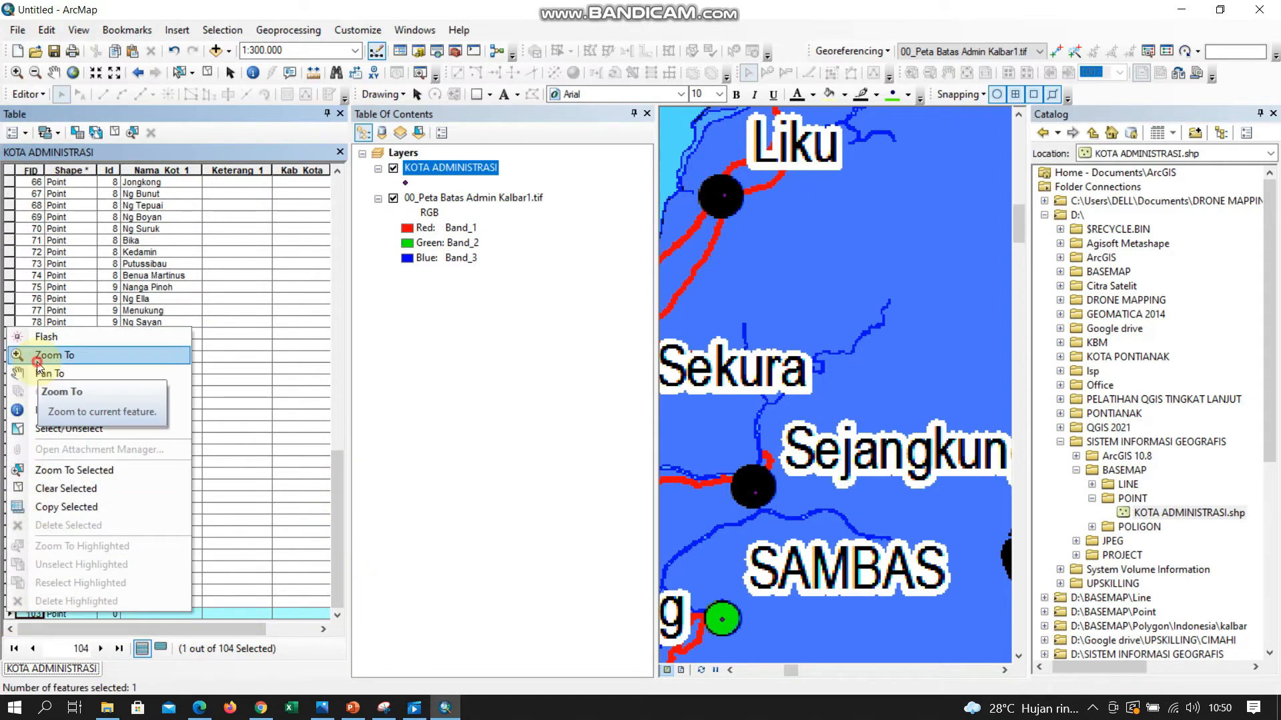
pyautogui.click(54, 355)
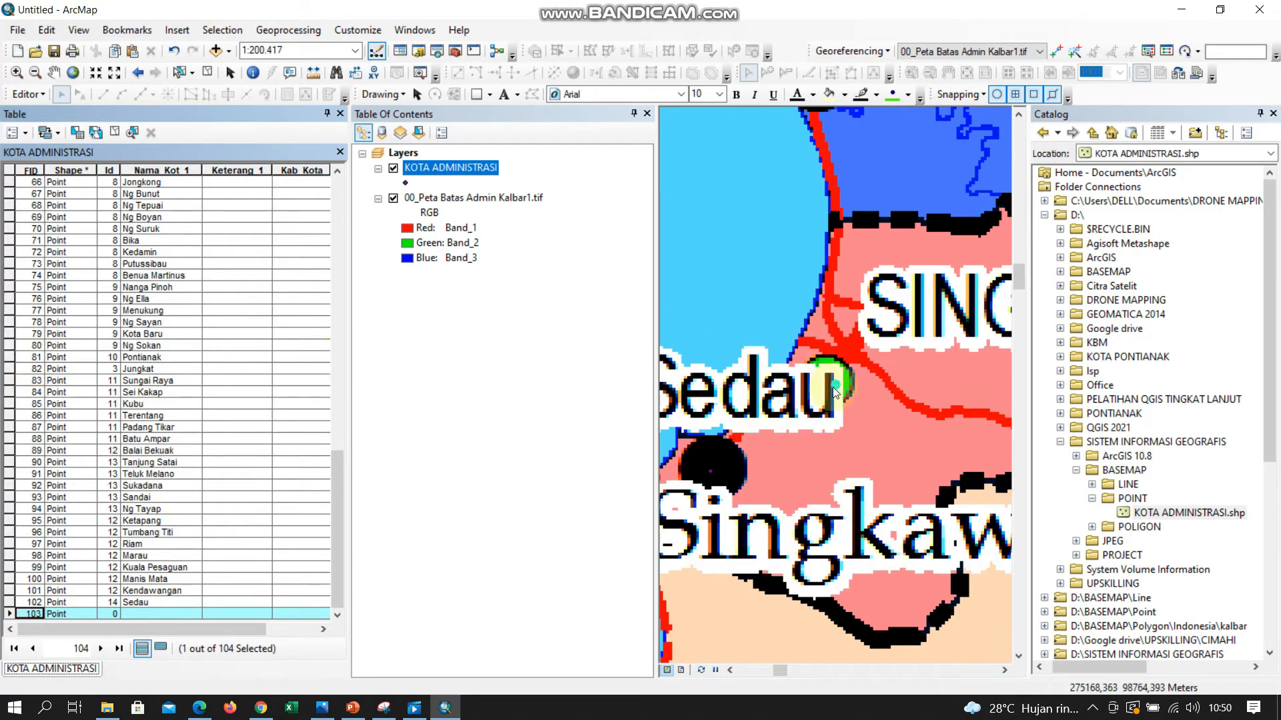
pyautogui.scroll(-2, 834, 392)
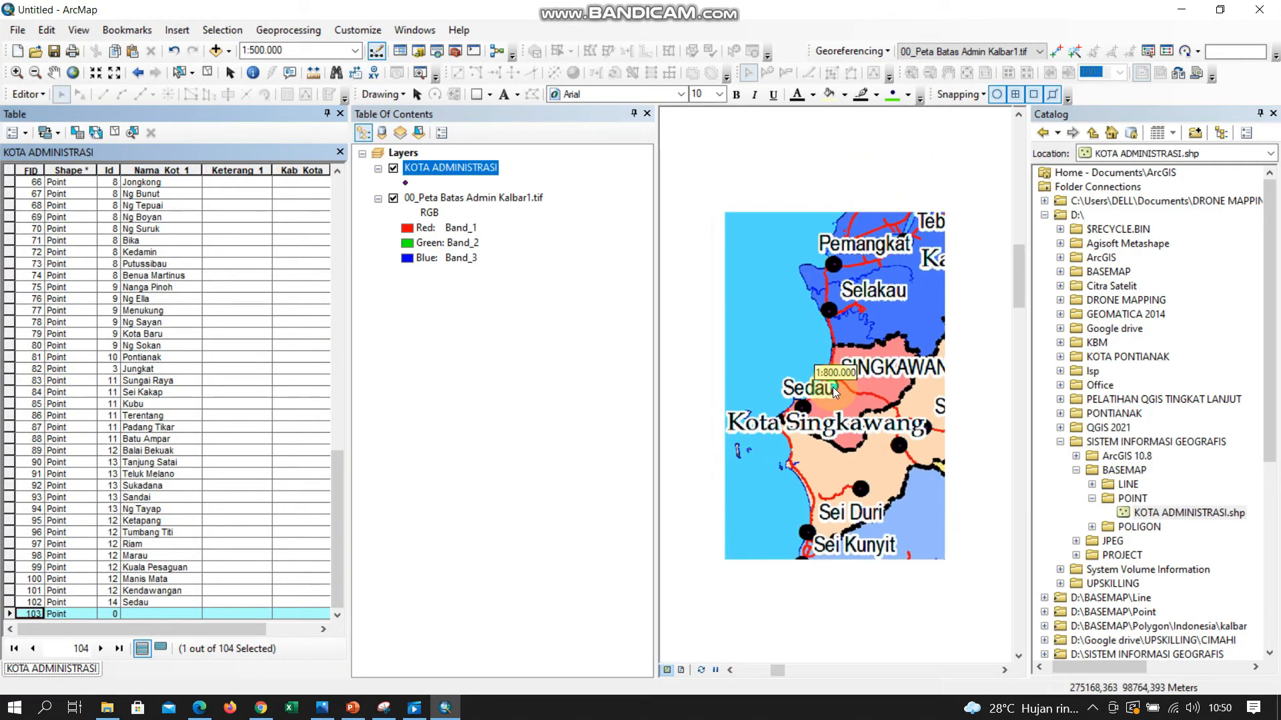
pyautogui.scroll(-1, 832, 387)
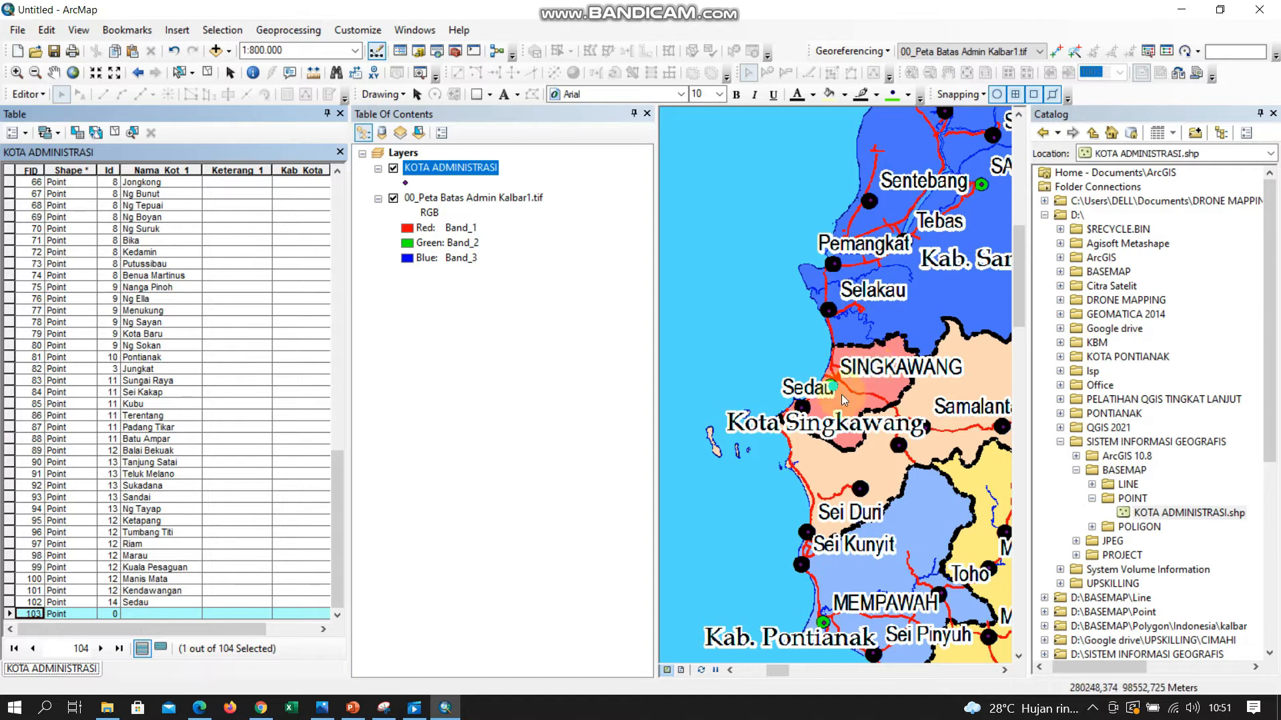
pyautogui.scroll(1, 838, 387)
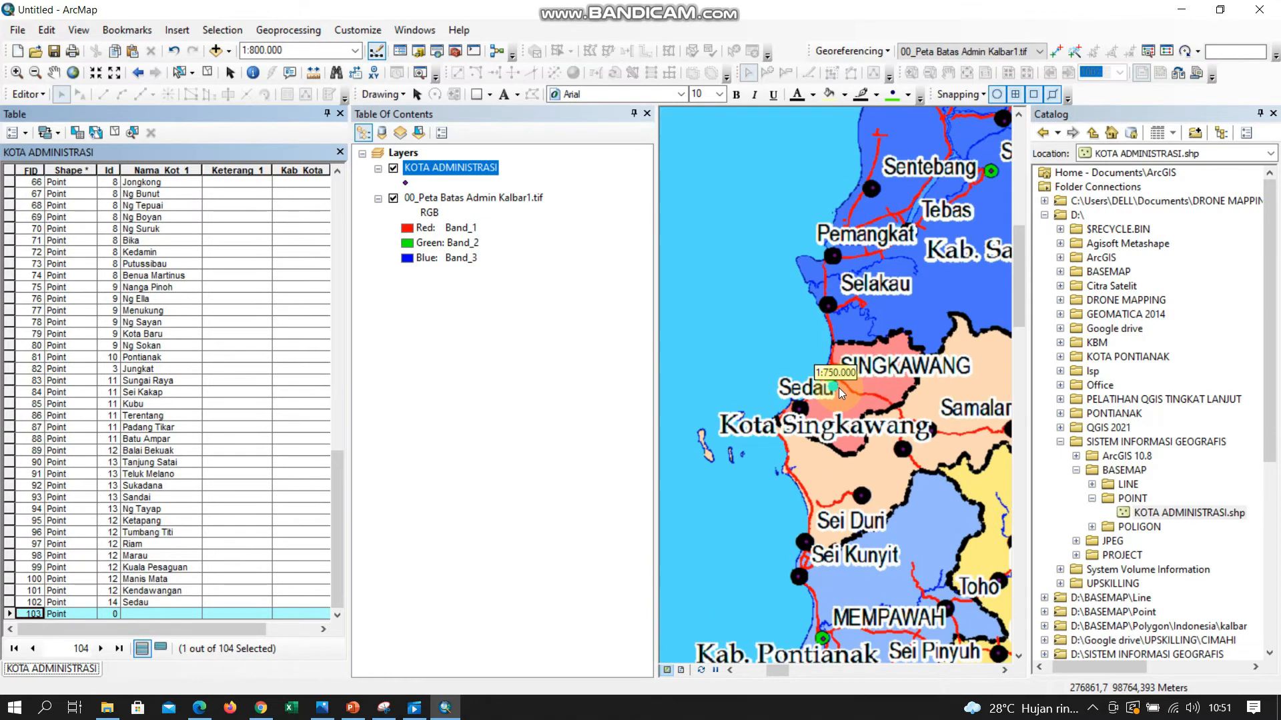
pyautogui.scroll(2, 838, 387)
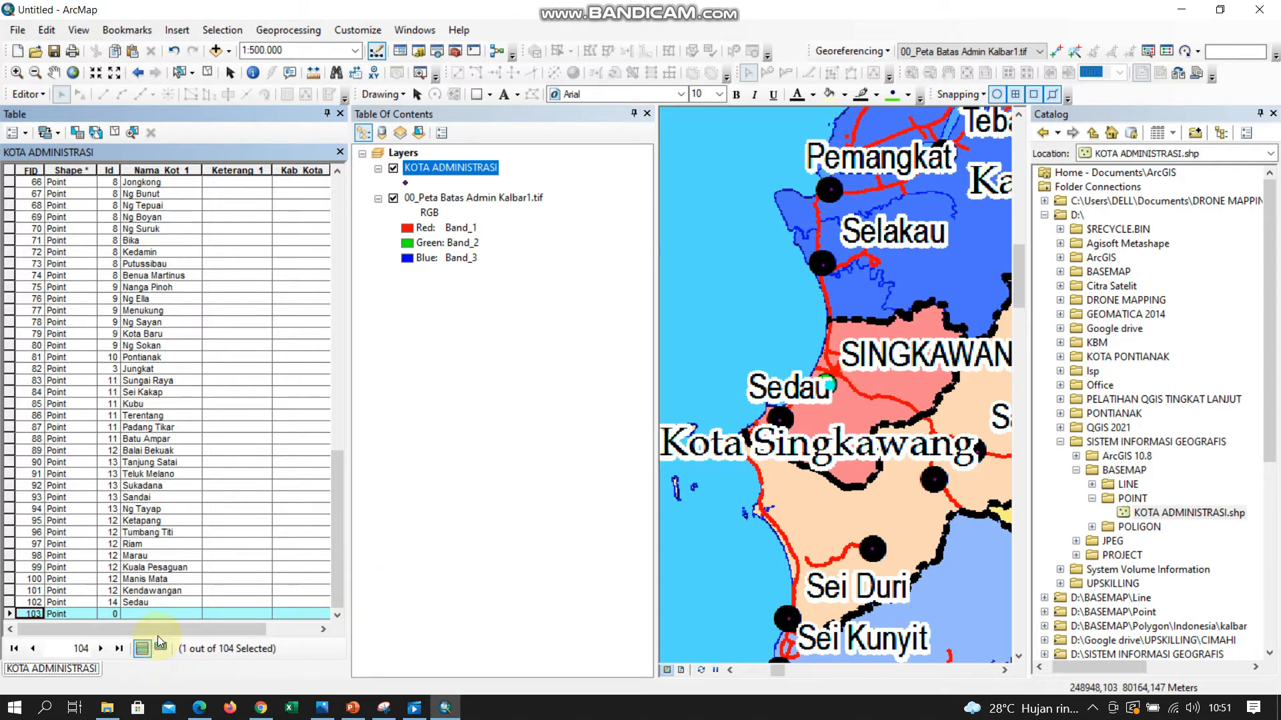
# - Start an edit session and fill in record FID 103 with Id 14 and Nama_Kot_1 Singkawang
pyautogui.click(138, 615)
pyautogui.click(26, 94)
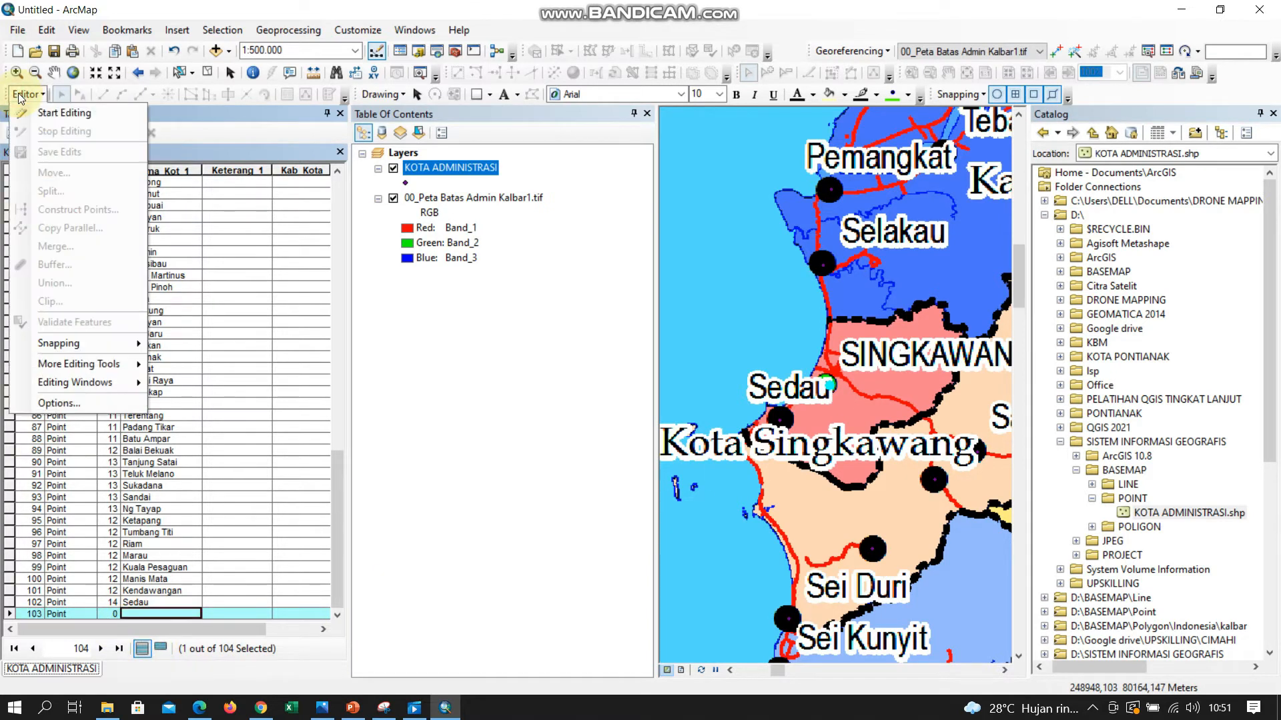
pyautogui.click(41, 113)
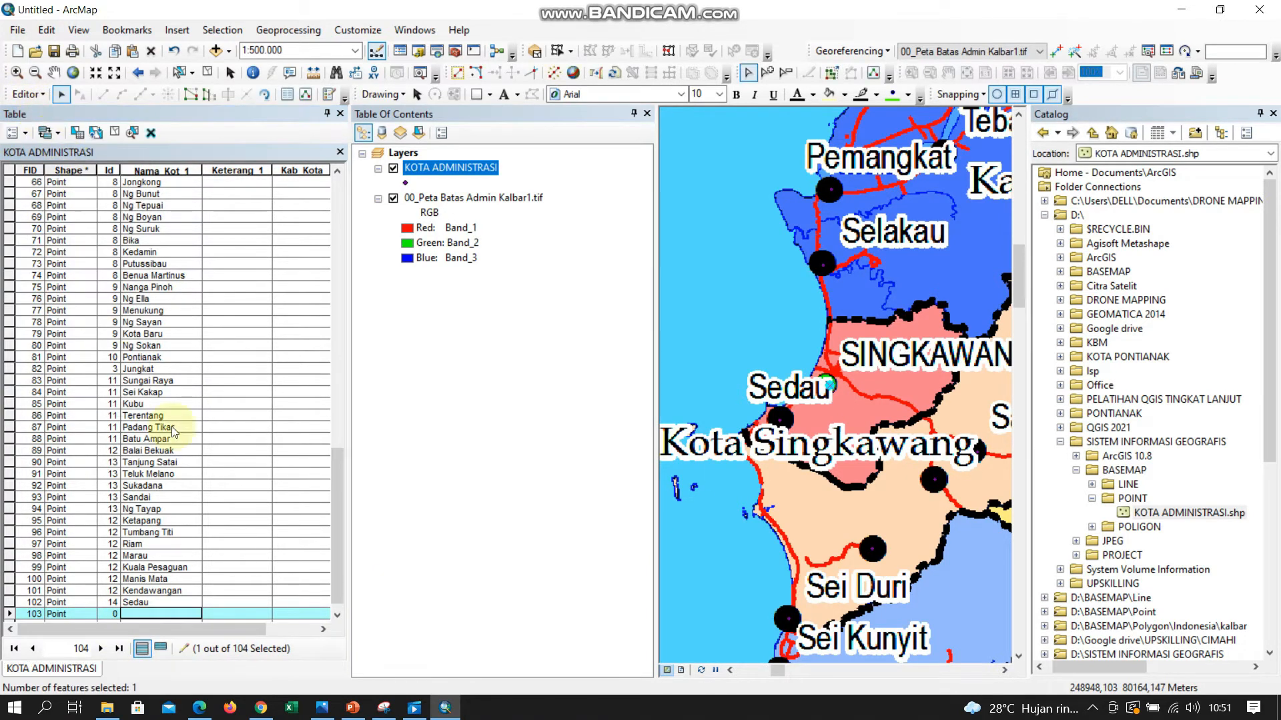
pyautogui.click(105, 613)
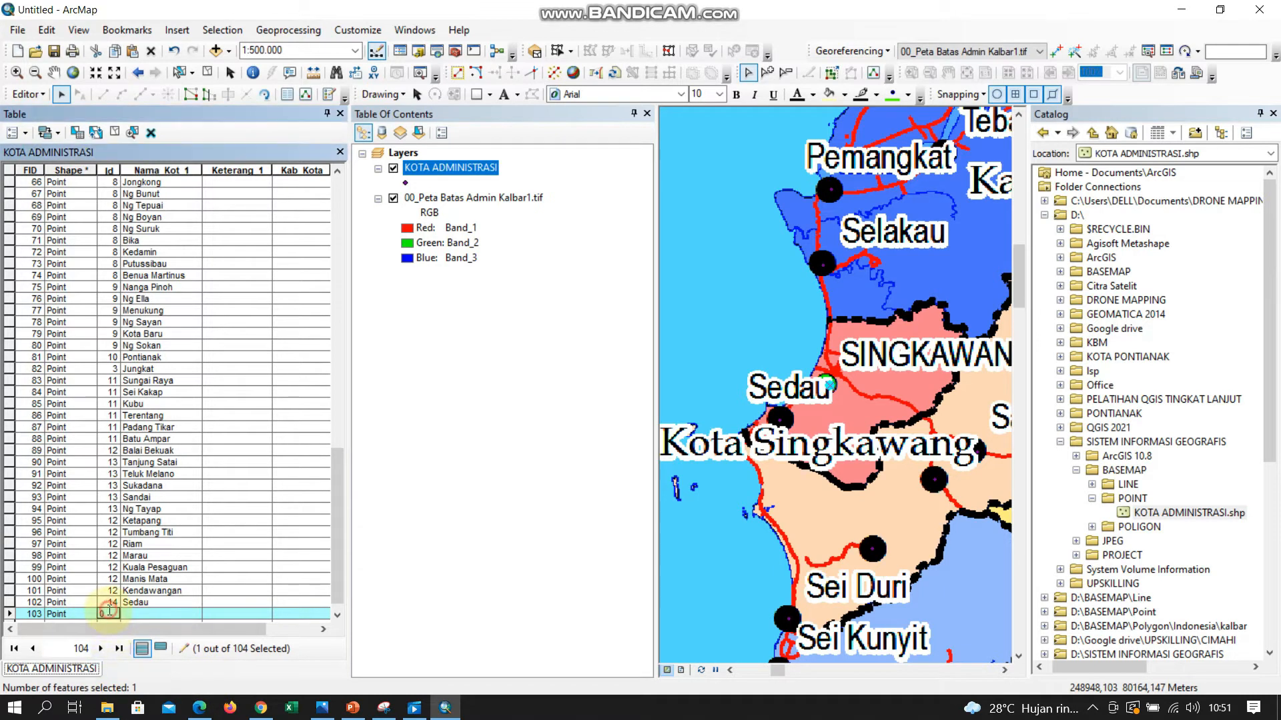
pyautogui.write('14')
pyautogui.click(134, 614)
pyautogui.write('Singkawan')
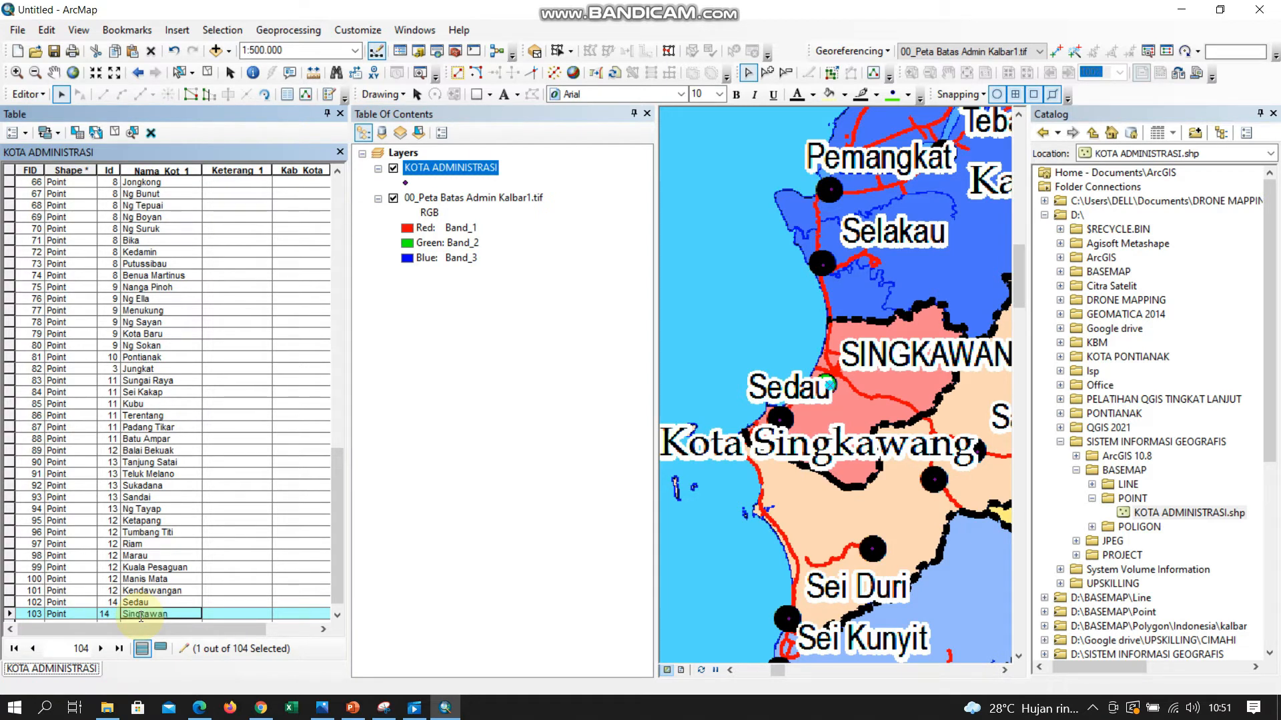
pyautogui.write('g')
pyautogui.click(261, 520)
# - Select only the Pontianak city point on the map and locate its highlighted record in the attribute table
pyautogui.scroll(20, 160, 400)
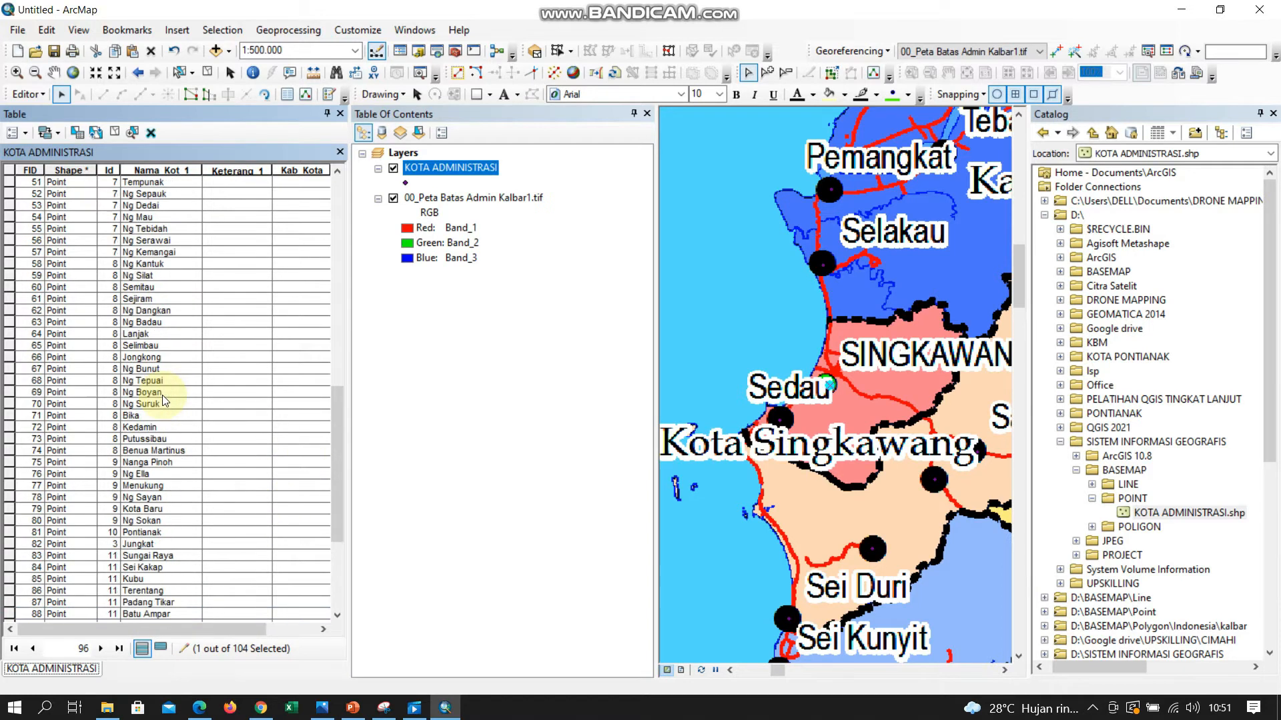
pyautogui.scroll(2, 160, 301)
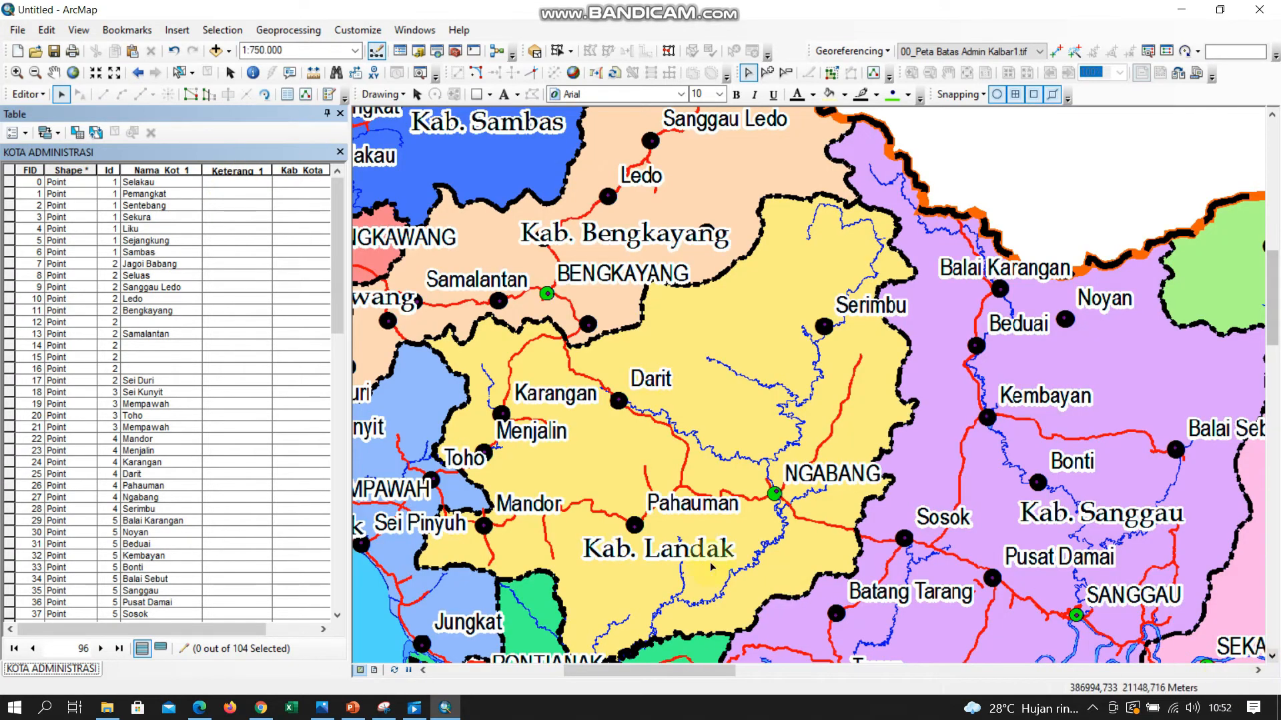
pyautogui.scroll(2, 680, 547)
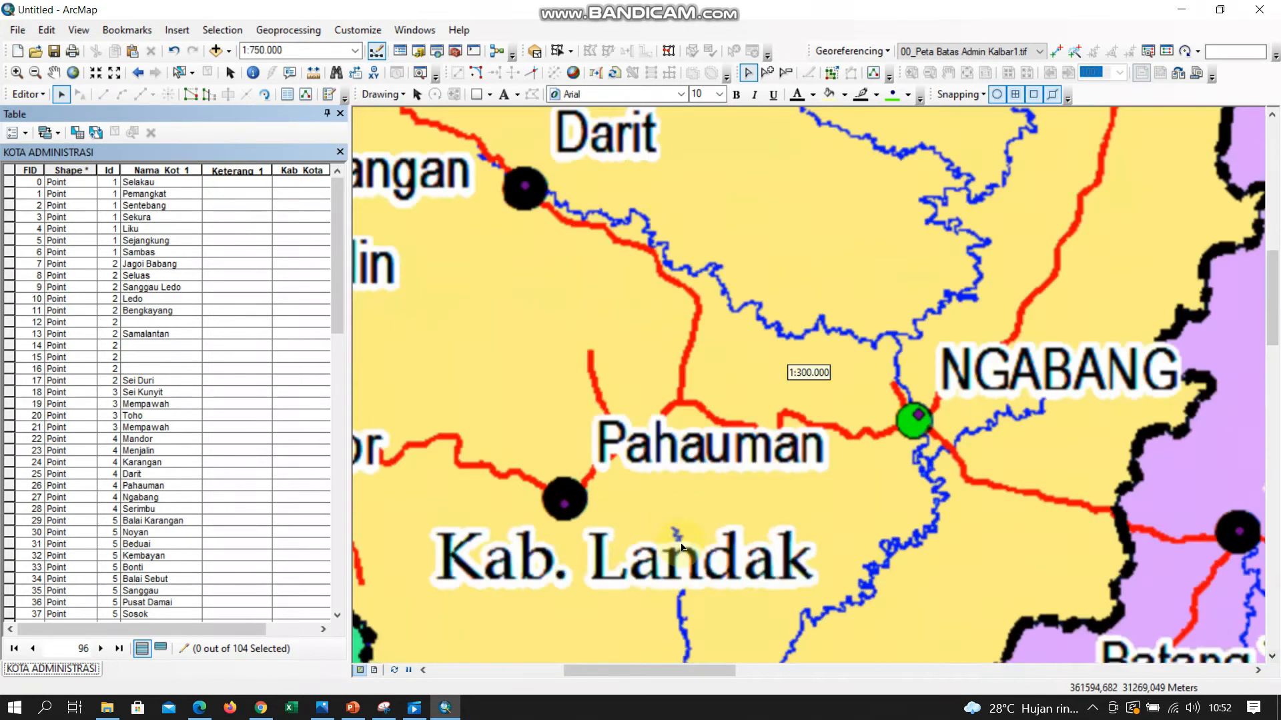
pyautogui.scroll(-2, 680, 547)
pyautogui.scroll(-2, 680, 547)
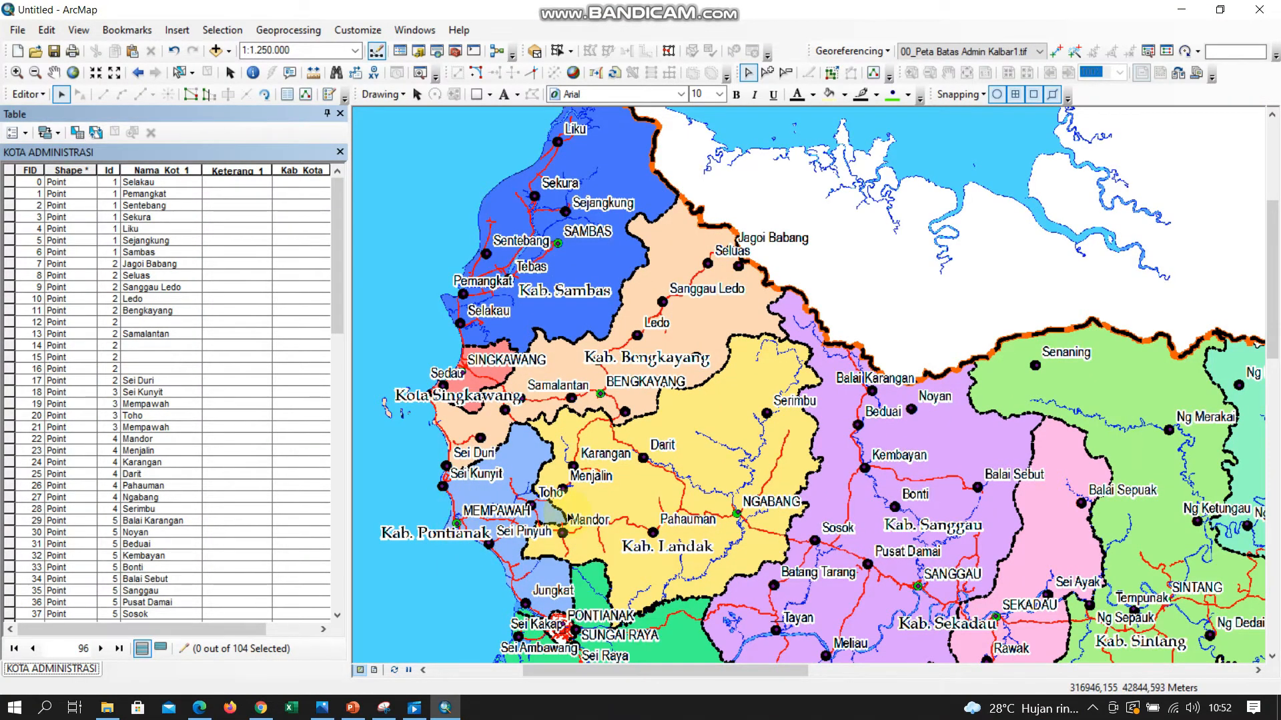
pyautogui.click(1271, 657)
pyautogui.click(1271, 657)
pyautogui.click(1270, 656)
pyautogui.click(1269, 658)
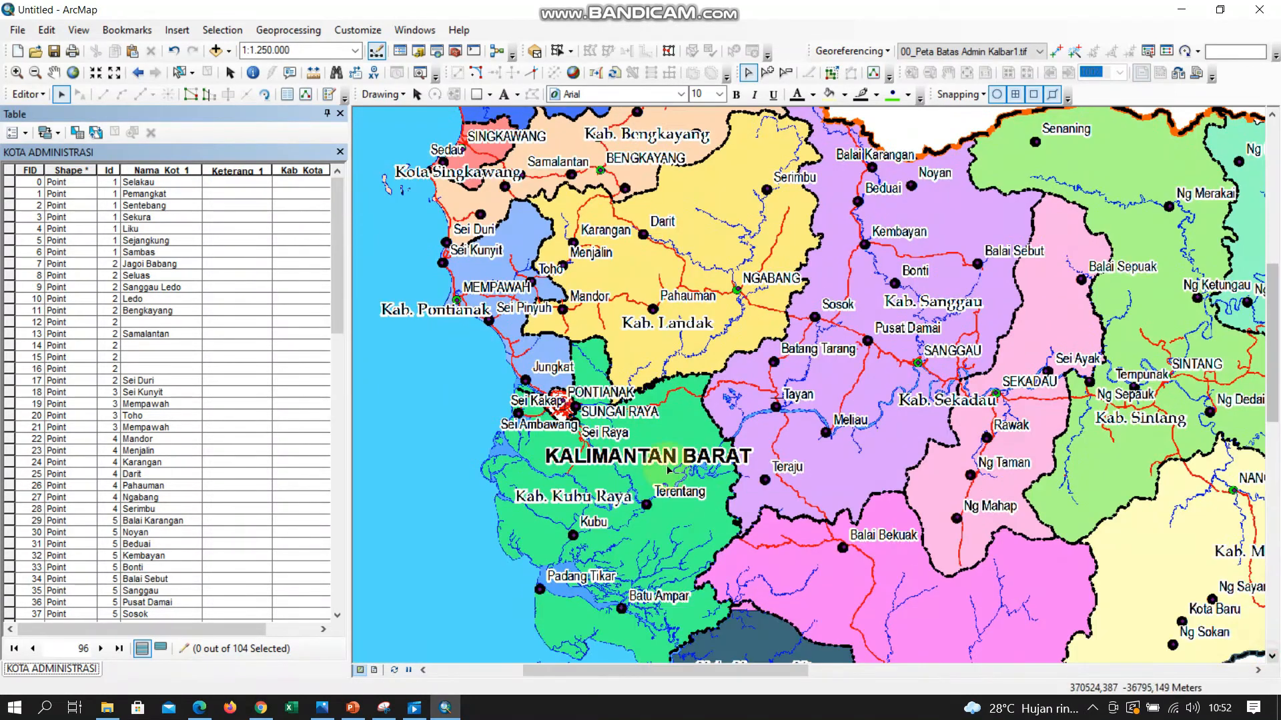
pyautogui.moveTo(545, 381); pyautogui.dragTo(602, 449)
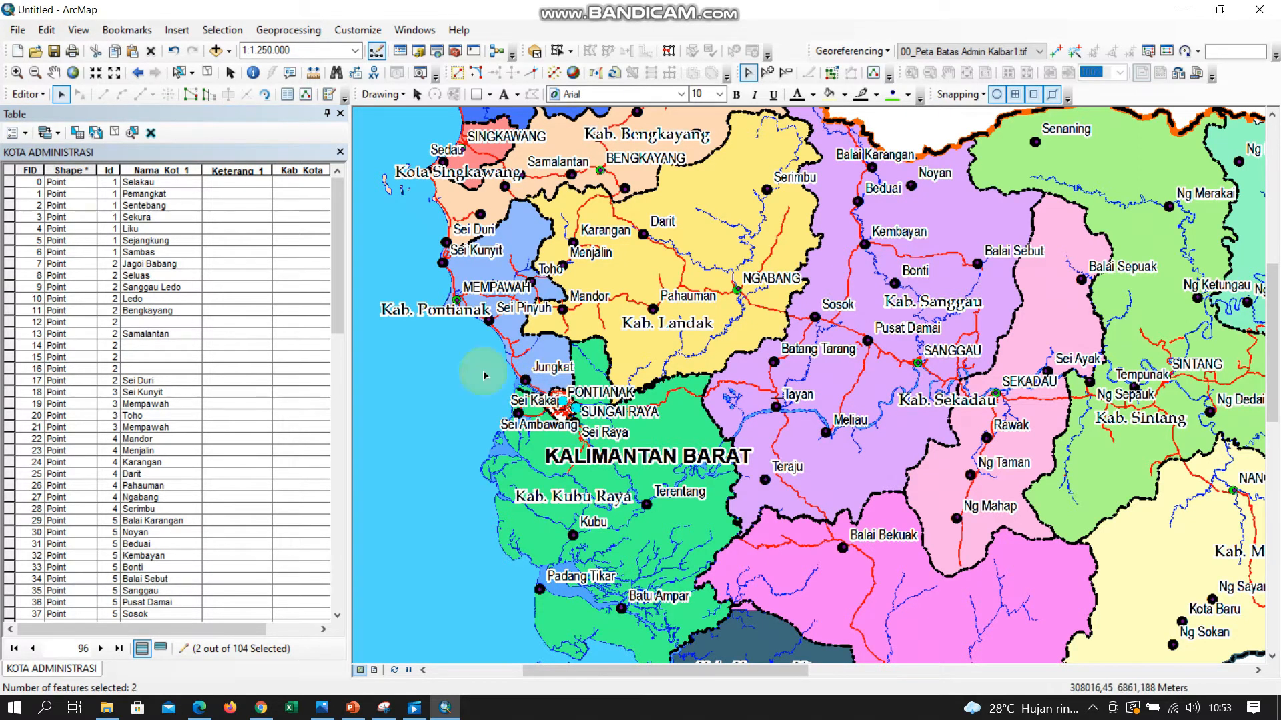
pyautogui.click(115, 133)
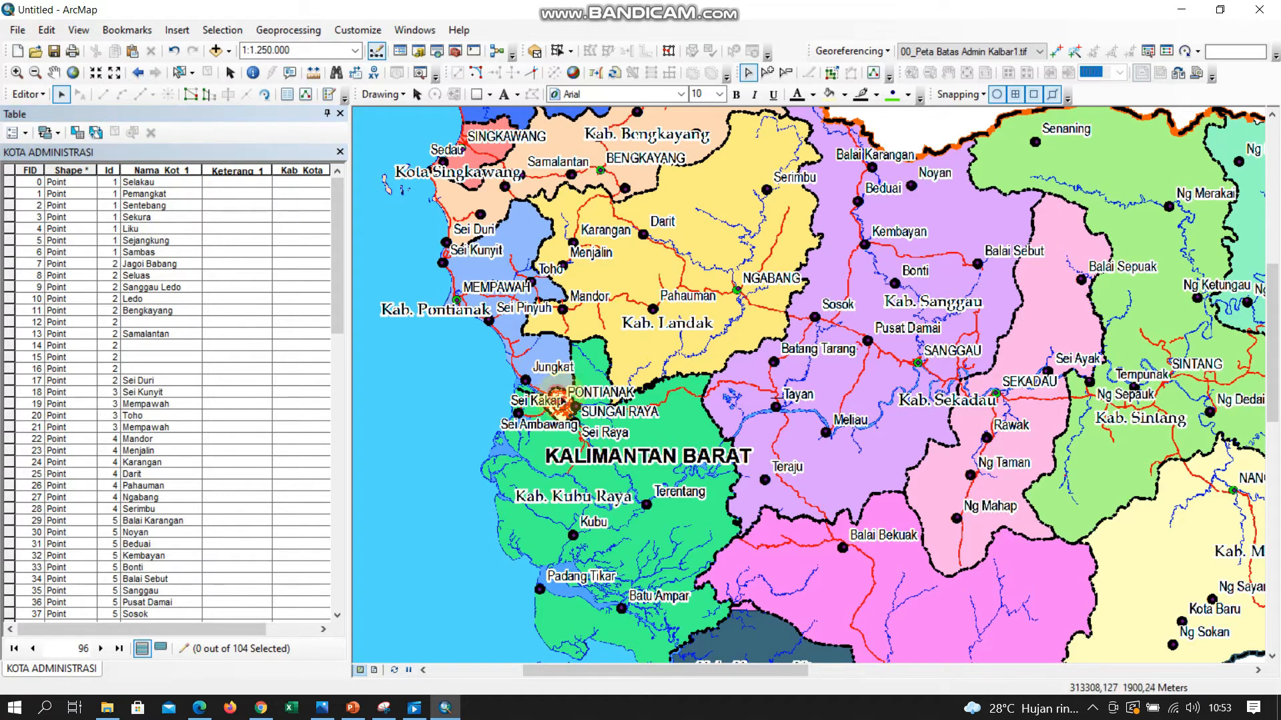
pyautogui.click(568, 406)
pyautogui.click(569, 407)
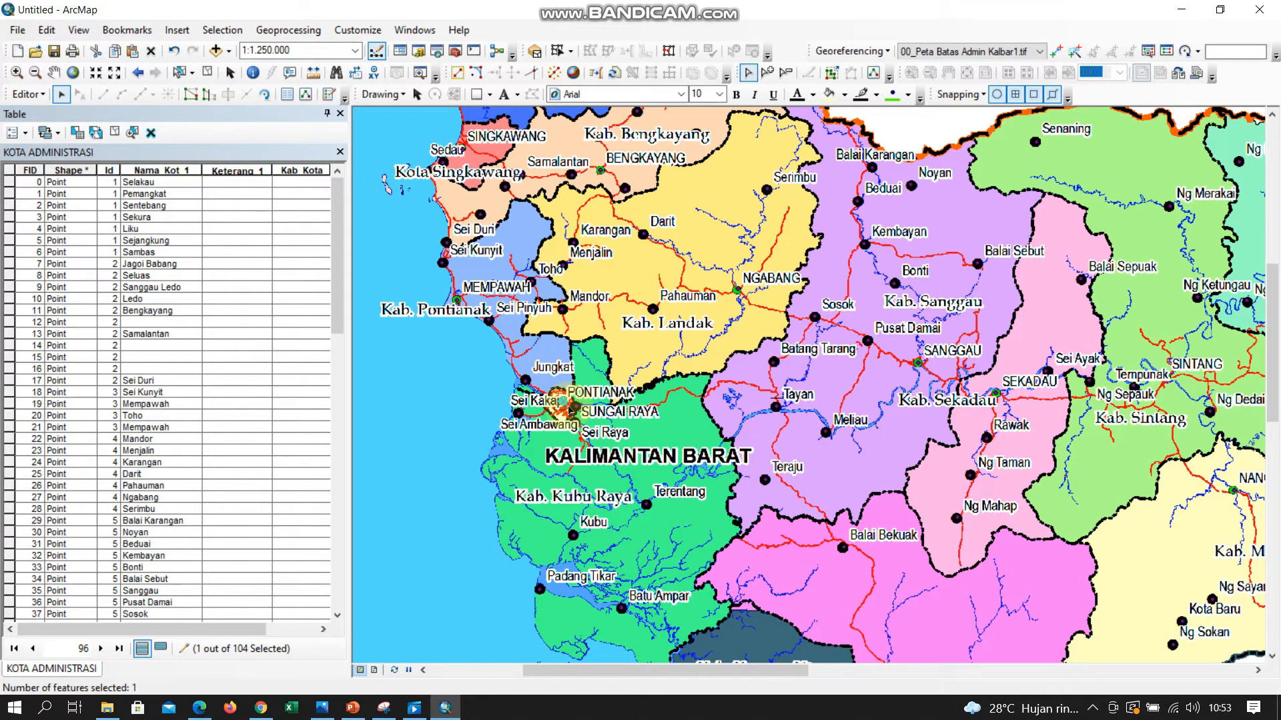
pyautogui.scroll(-16, 134, 419)
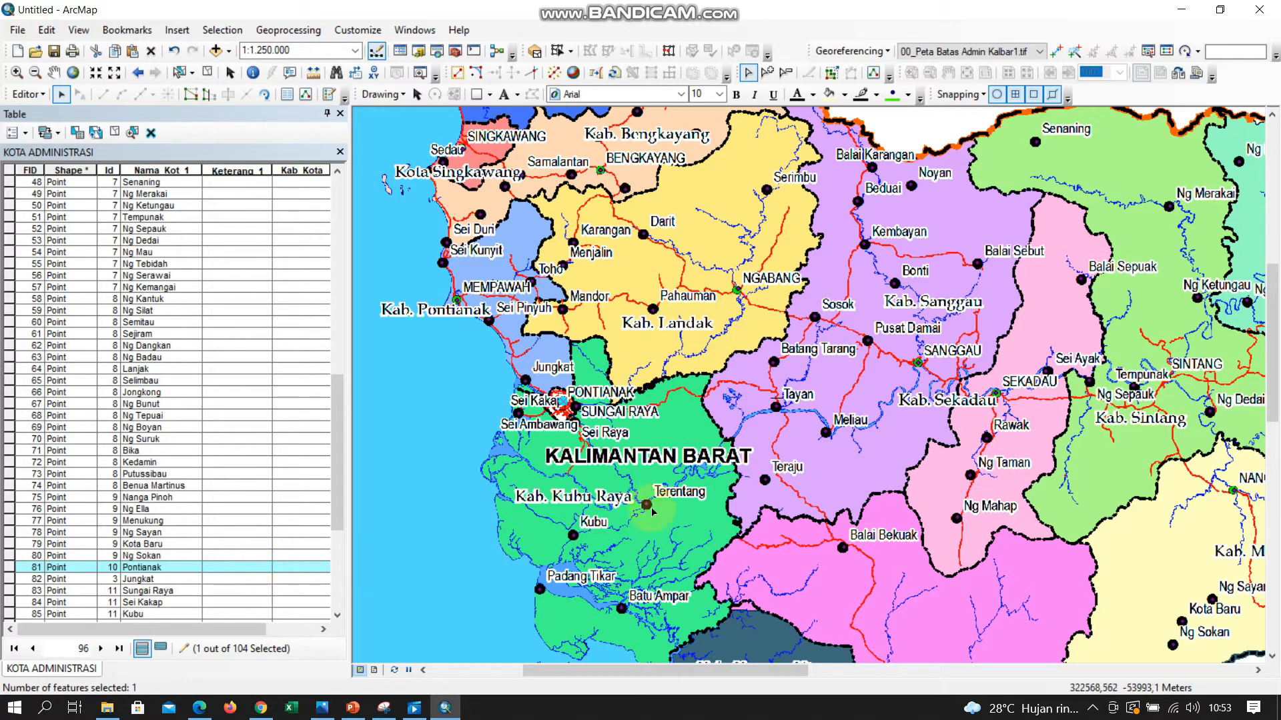
# - Use the Field Calculator to fill Keterang_1 of the selected Pontianak record with "Ibu Kota Provinsi"
pyautogui.click(221, 168)
pyautogui.rightClick(223, 170)
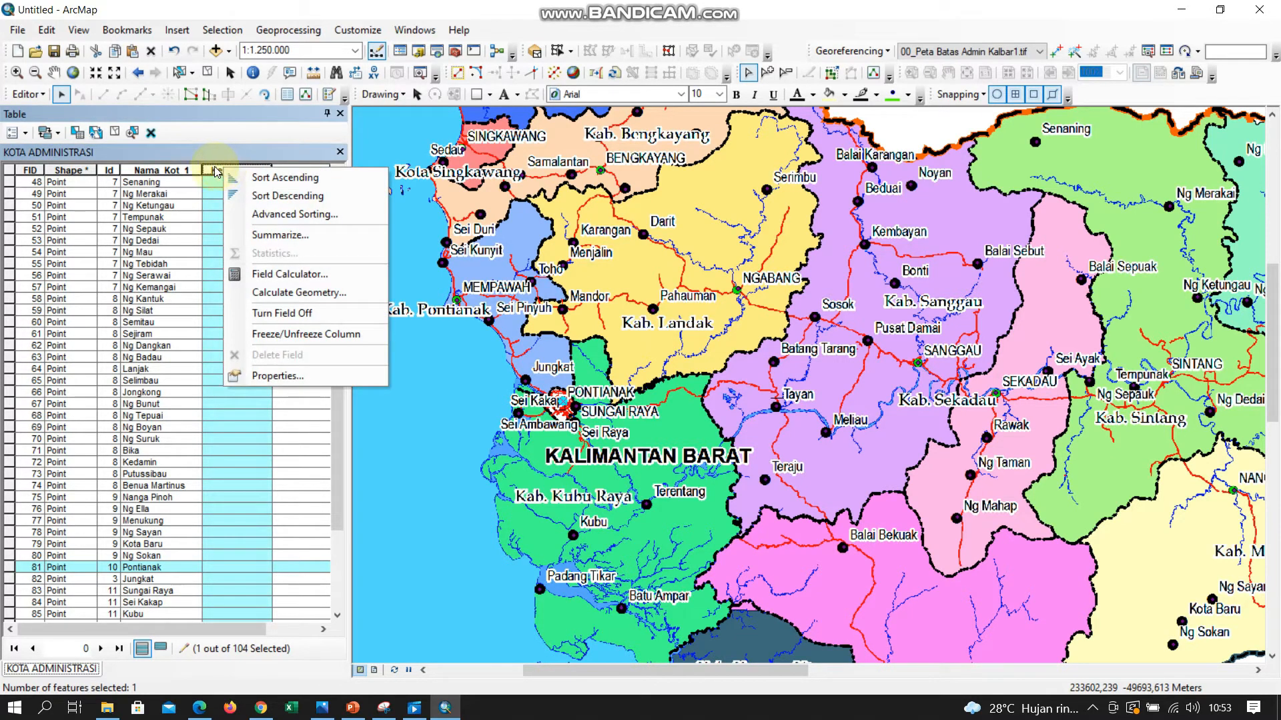
pyautogui.click(272, 272)
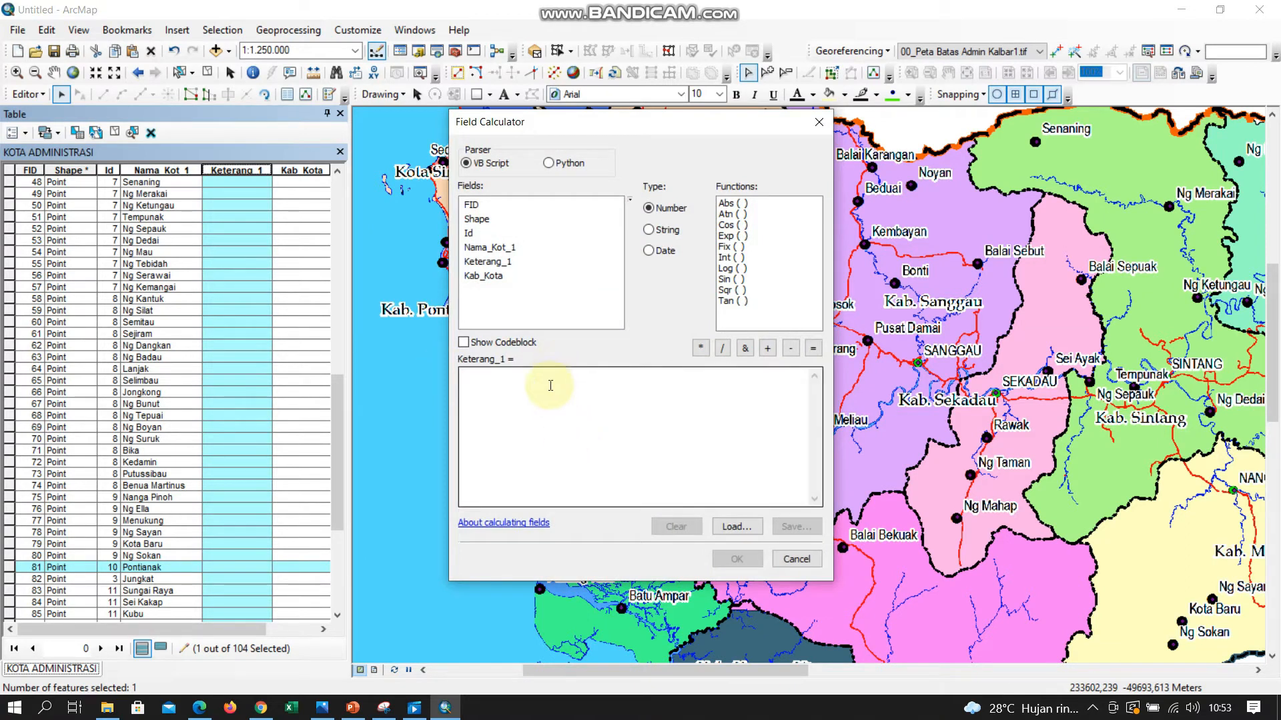
pyautogui.click(495, 385)
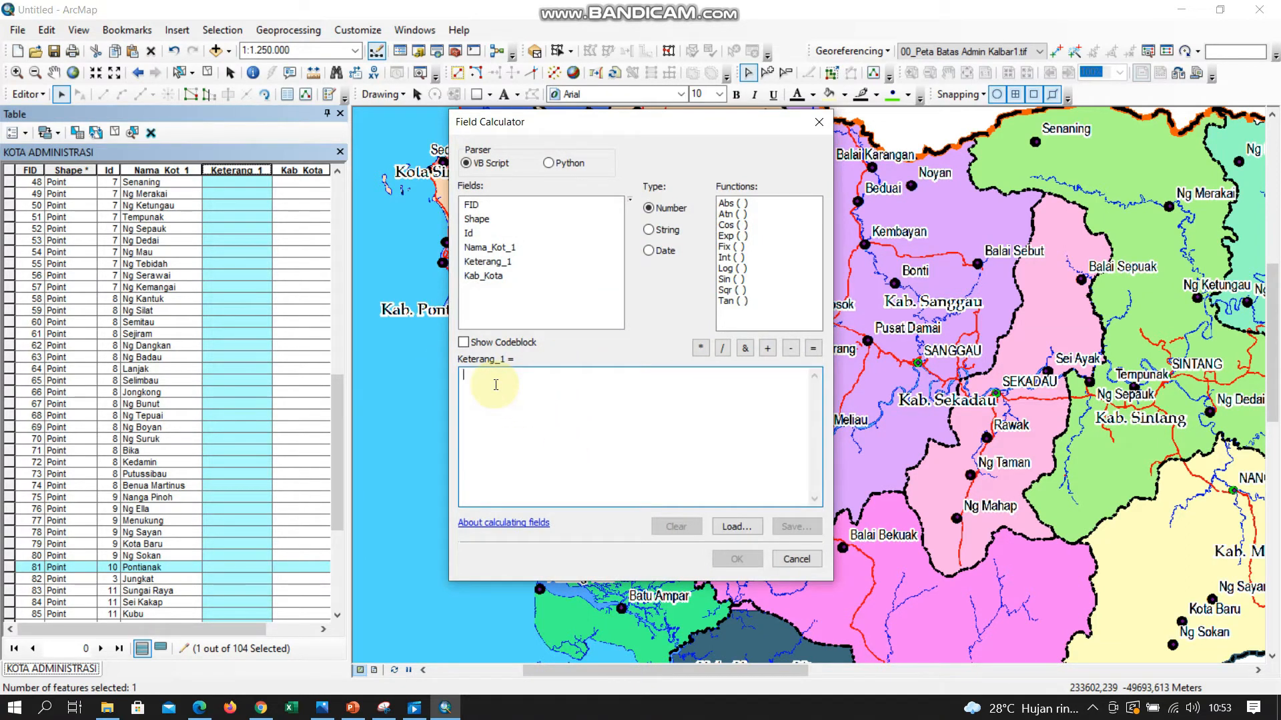
pyautogui.write('"')
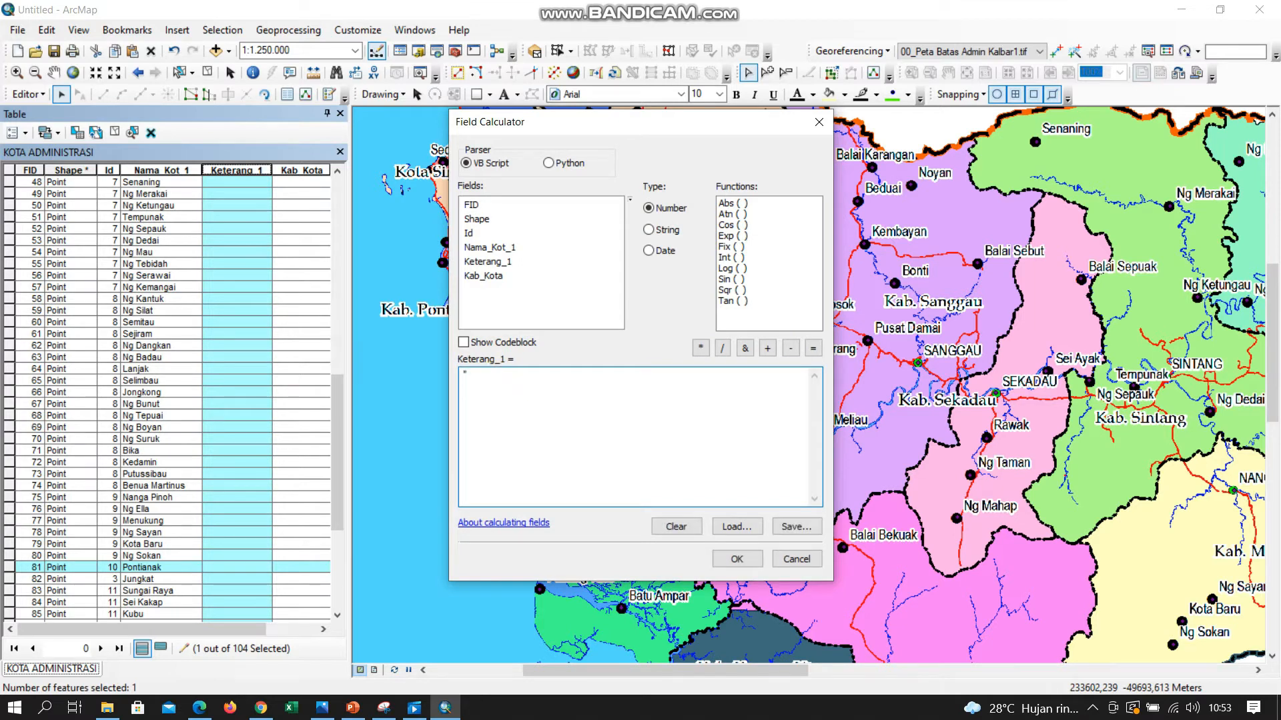
pyautogui.write('Ibu Kota Provinsi')
pyautogui.click(736, 559)
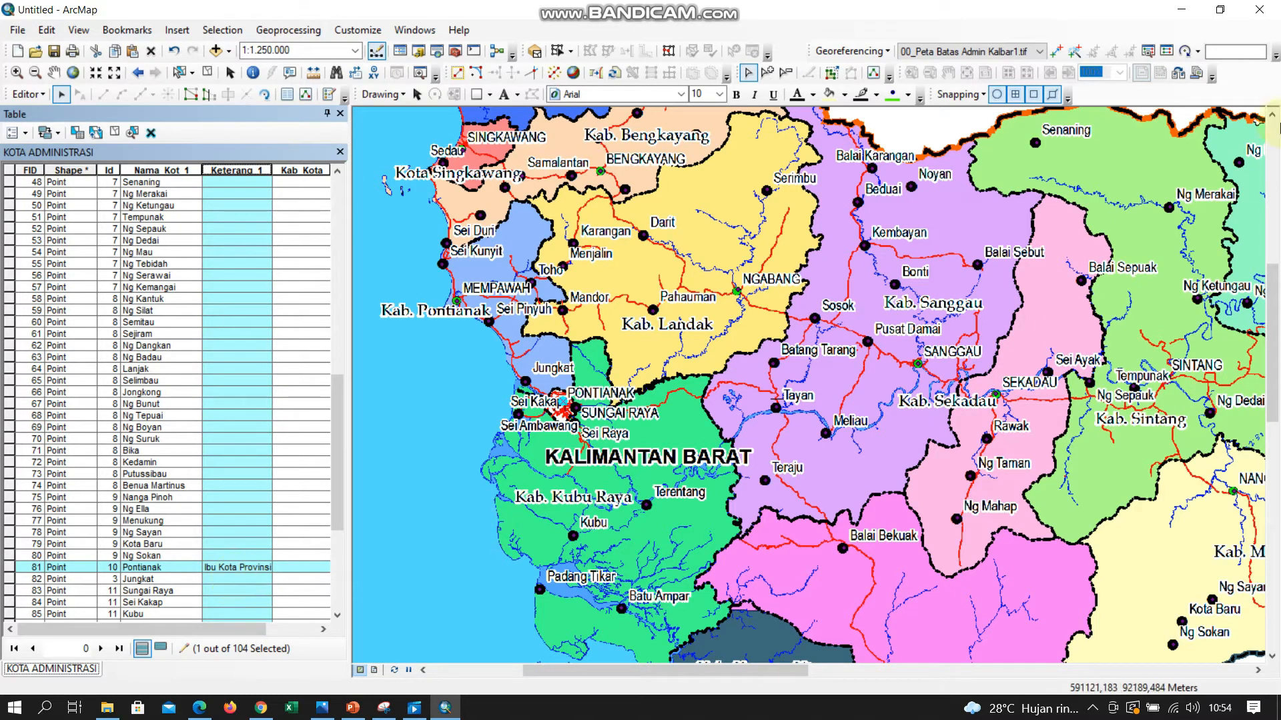
# - Clear the Pontianak selection and select the regency capital points Sambas and Bengkayang together on the map
pyautogui.click(1272, 116)
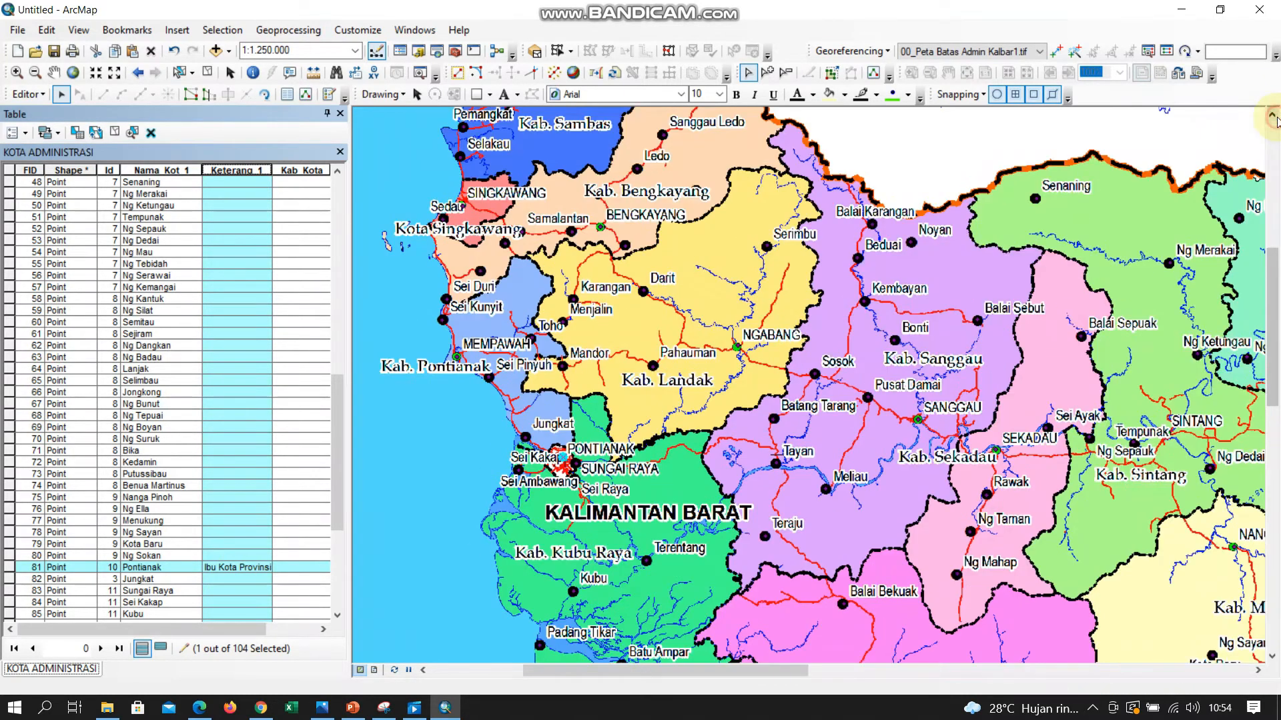
pyautogui.click(1272, 116)
pyautogui.click(1271, 116)
pyautogui.click(1272, 116)
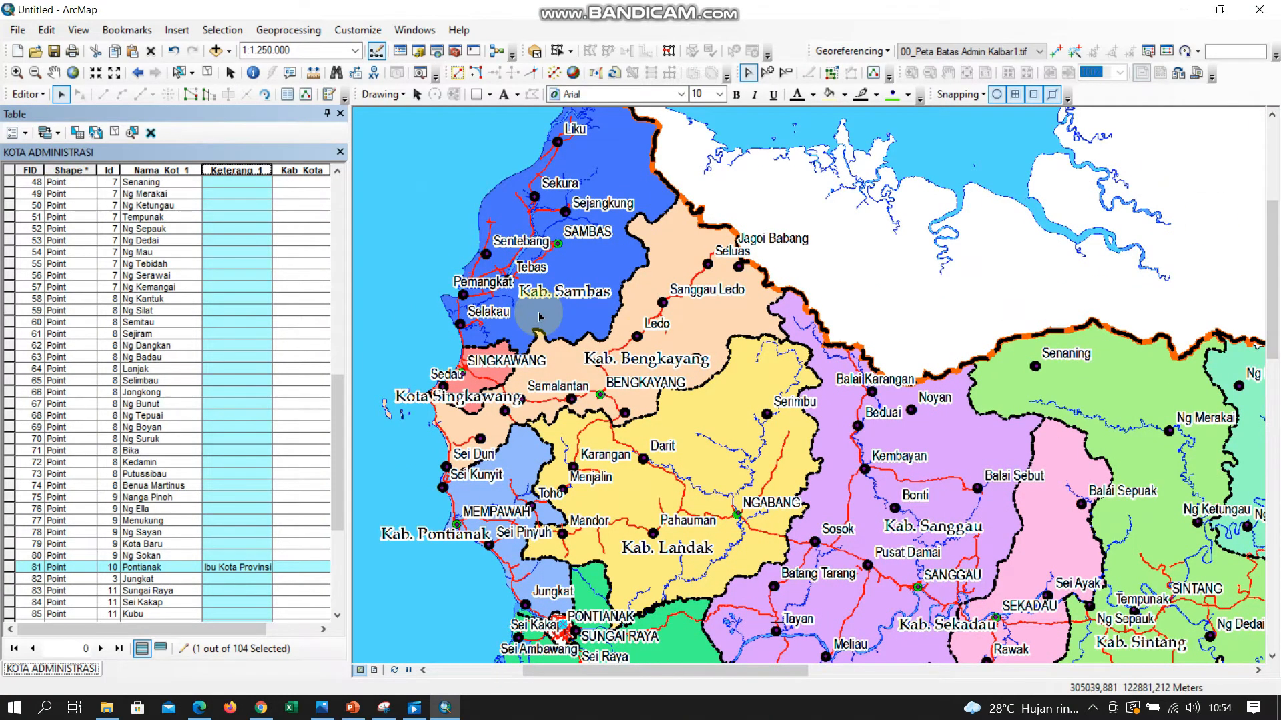
pyautogui.click(114, 133)
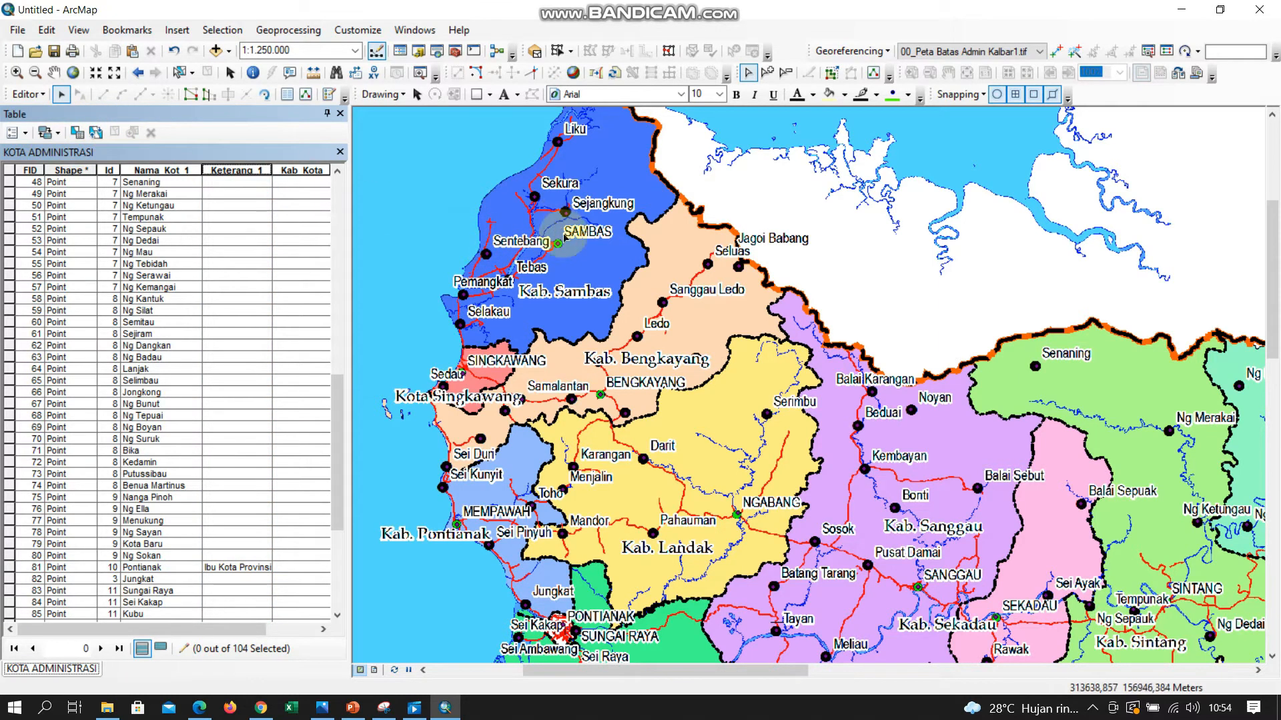
pyautogui.click(559, 246)
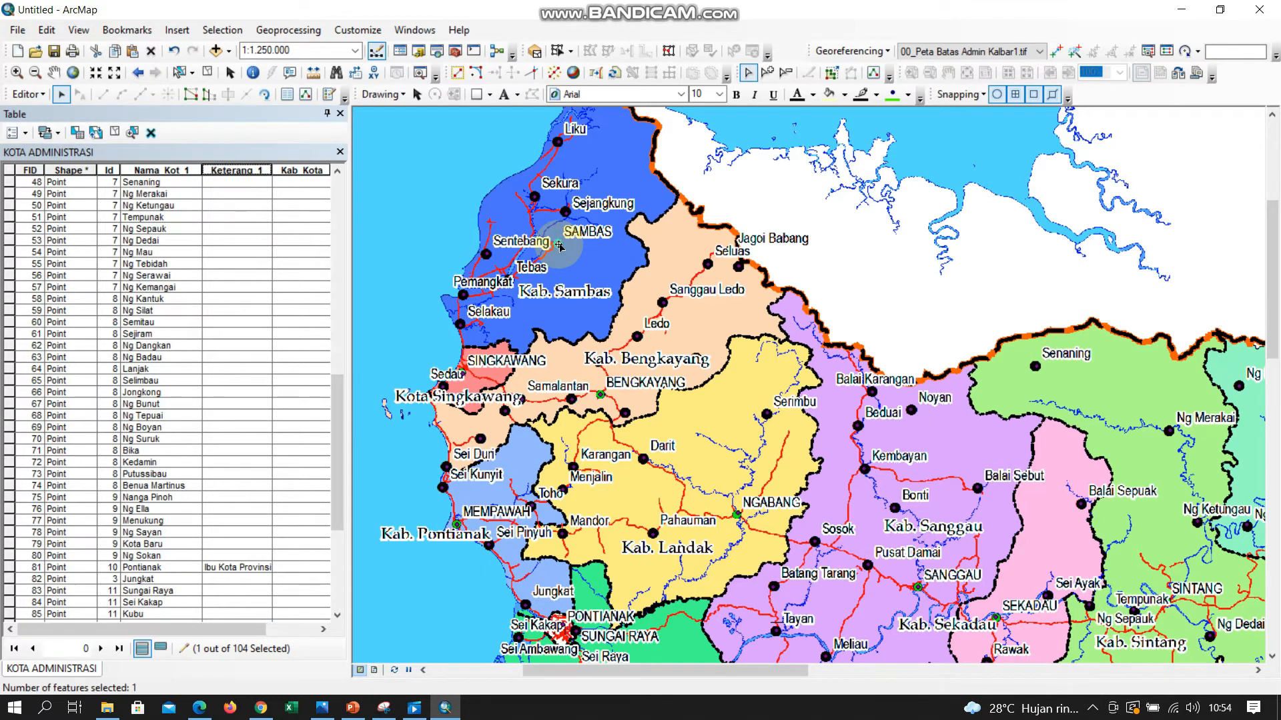
pyautogui.keyDown('shift'); pyautogui.click(599, 394); pyautogui.keyUp('shift')
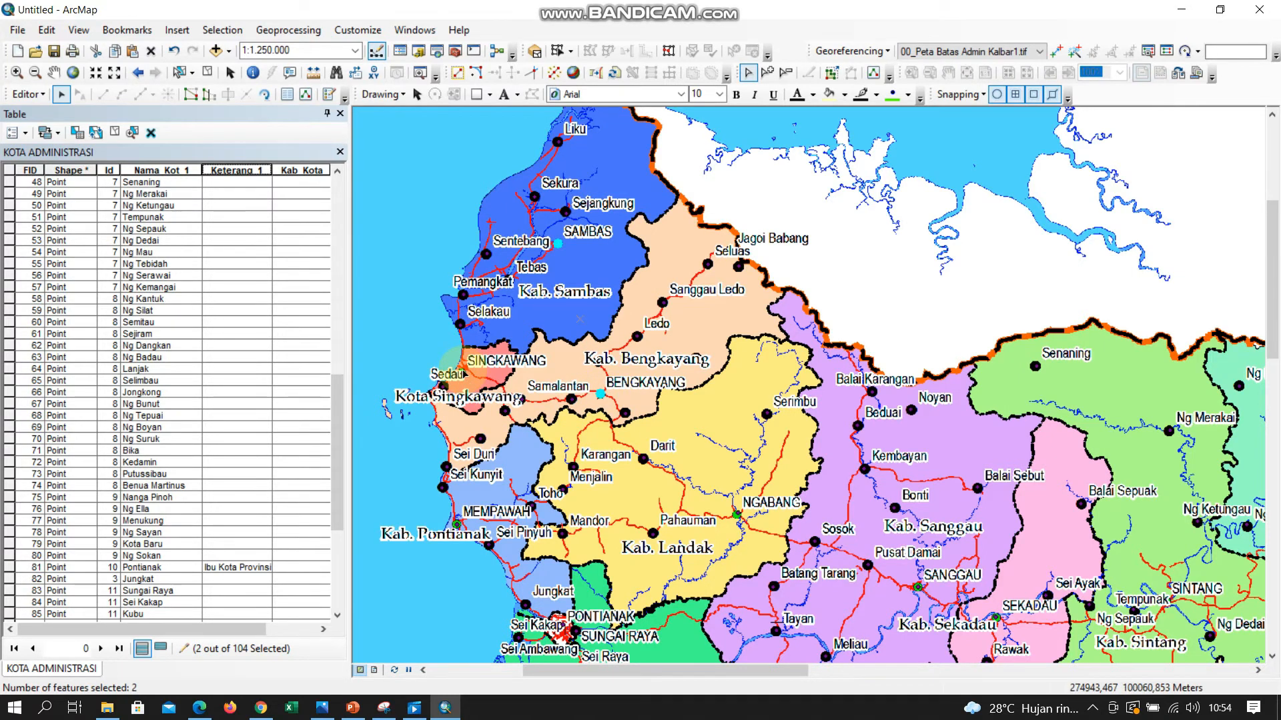
# - Add the capital points Mempawah, Ngabang and Sanggau to the current selection
pyautogui.scroll(-3, 463, 373)
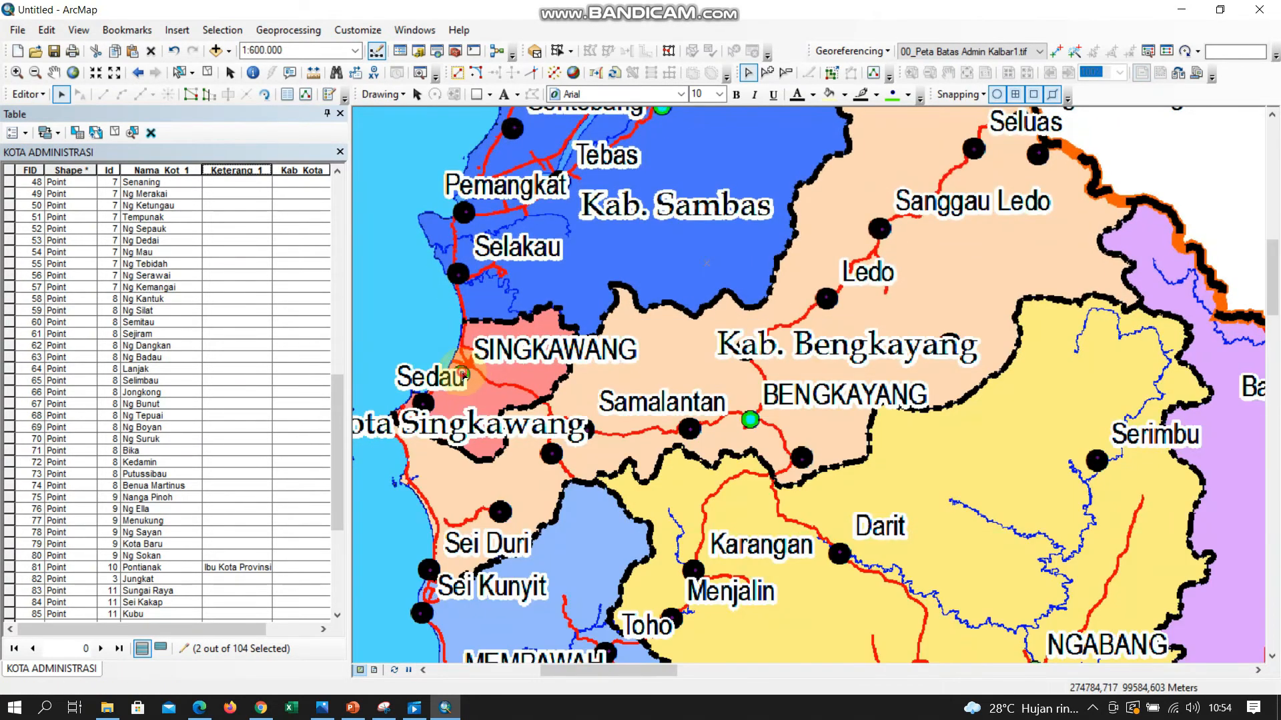
pyautogui.scroll(3, 838, 484)
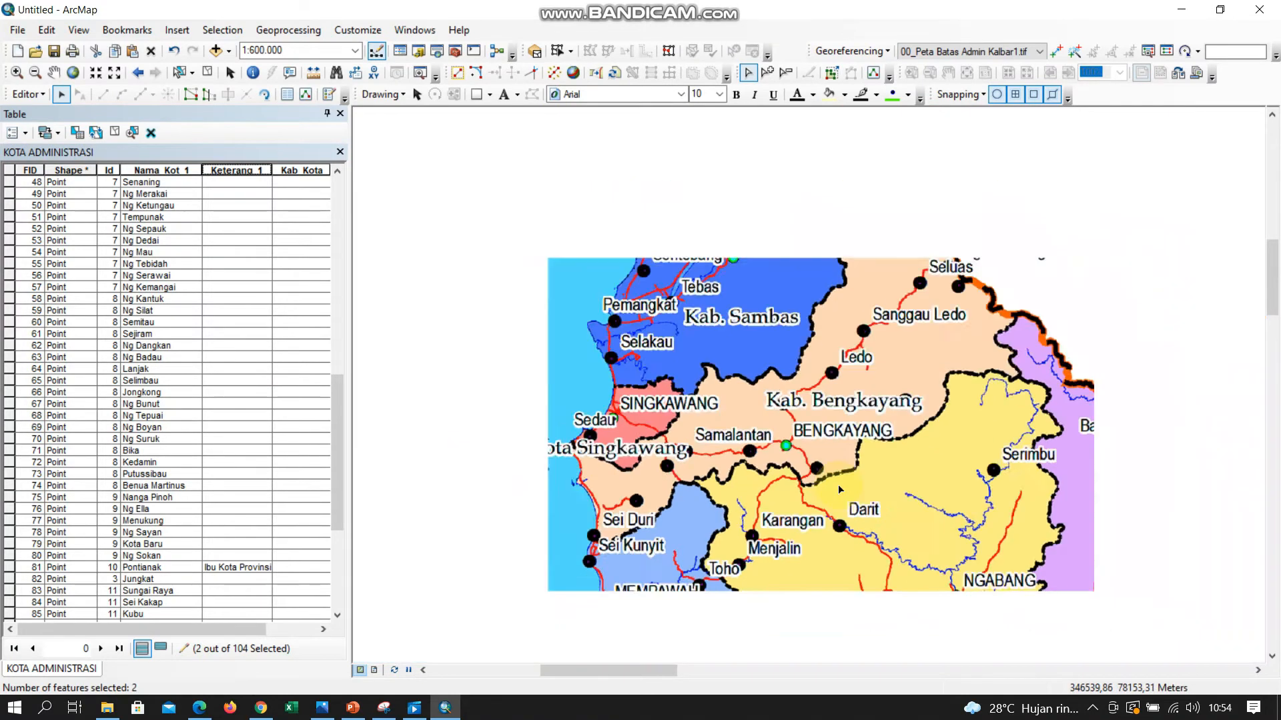
pyautogui.moveTo(1278, 285); pyautogui.dragTo(1278, 347)
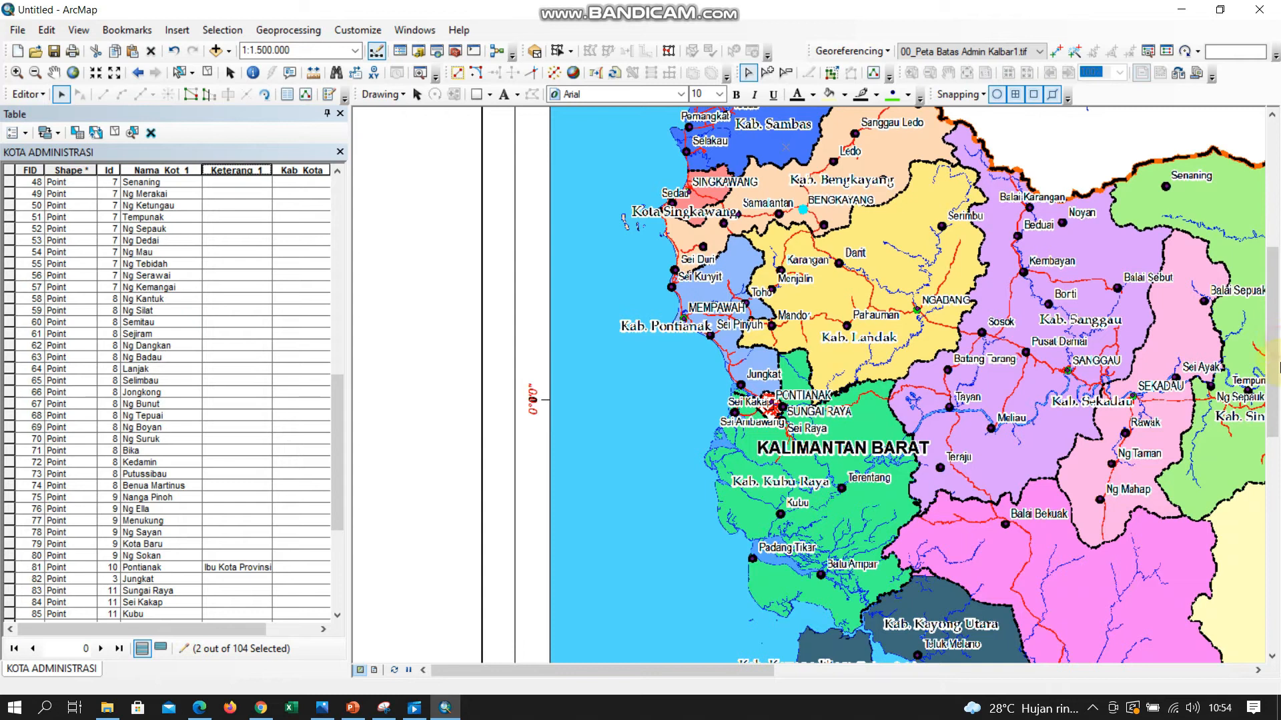
pyautogui.moveTo(1278, 370); pyautogui.dragTo(1277, 377)
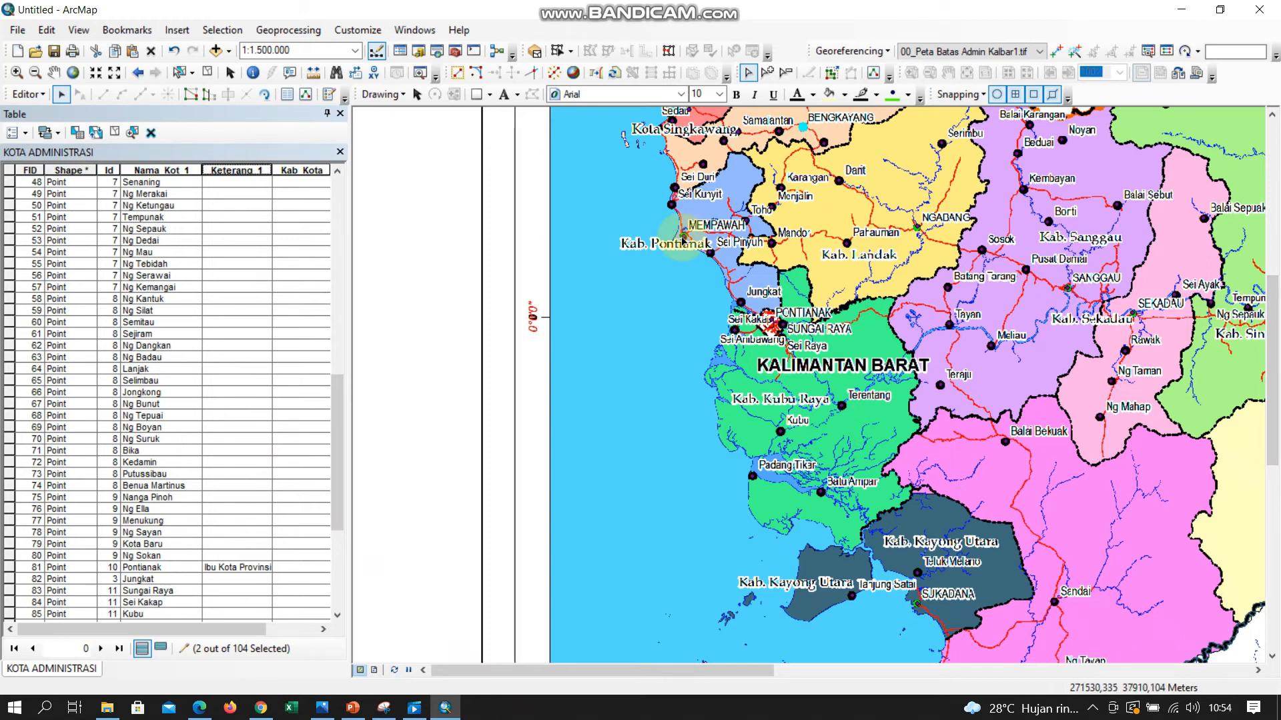
pyautogui.keyDown('shift'); pyautogui.click(686, 239); pyautogui.keyUp('shift')
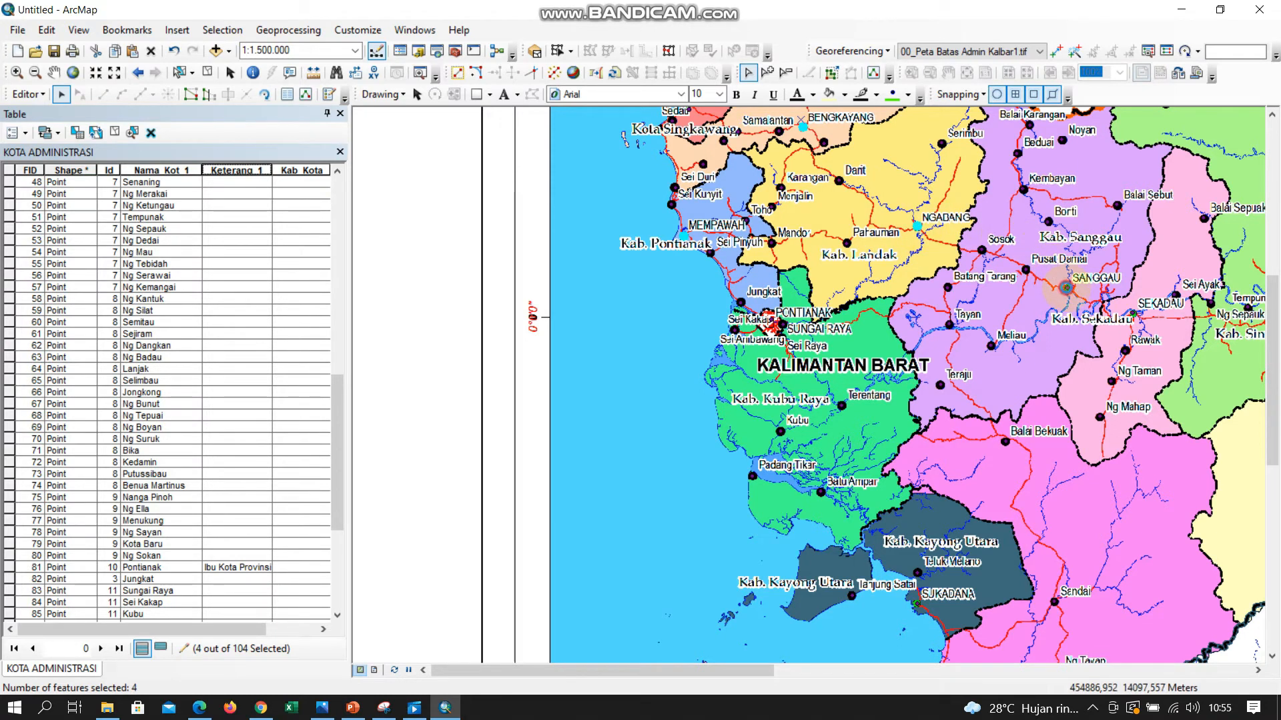
pyautogui.keyDown('shift'); pyautogui.click(1066, 288); pyautogui.keyUp('shift')
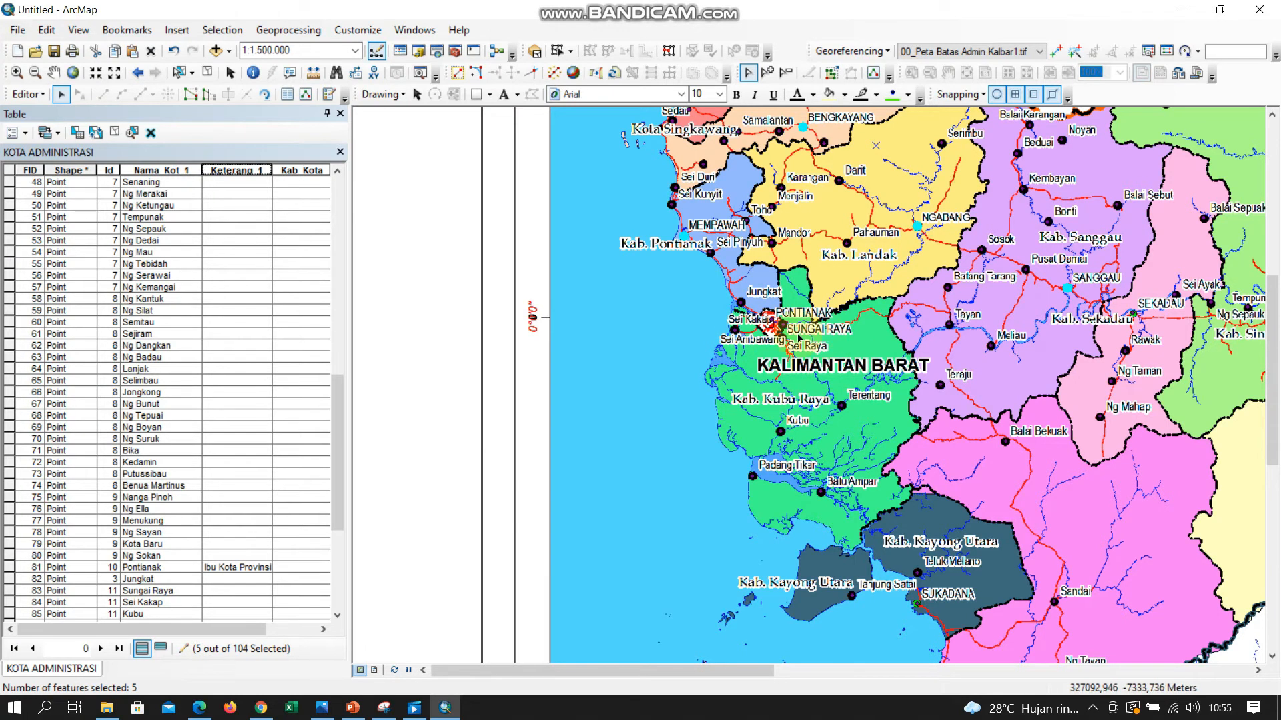
# - Add the Sungai Raya point in Kab. Kubu Raya, just beside Pontianak, to the selection
pyautogui.scroll(2, 794, 337)
pyautogui.scroll(2, 798, 335)
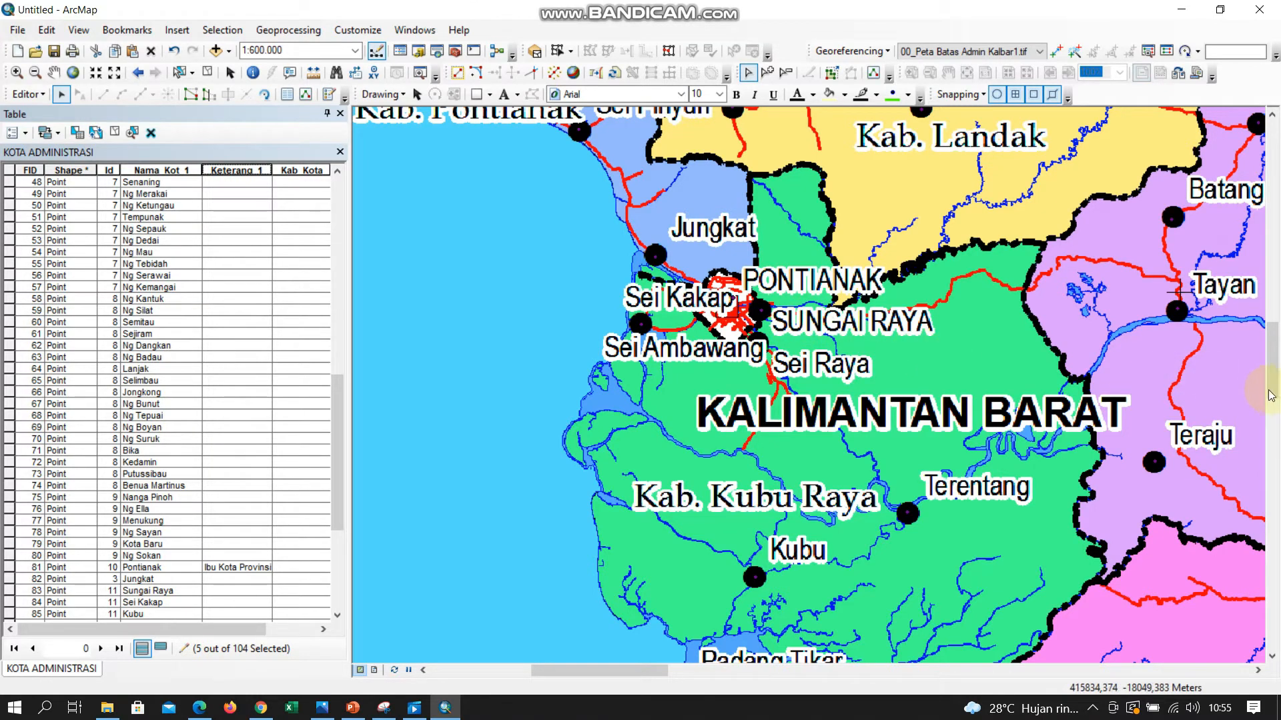
pyautogui.moveTo(1272, 365)
pyautogui.mouseDown()
pyautogui.moveTo(1272, 403)
pyautogui.moveTo(1270, 368)
pyautogui.mouseUp()
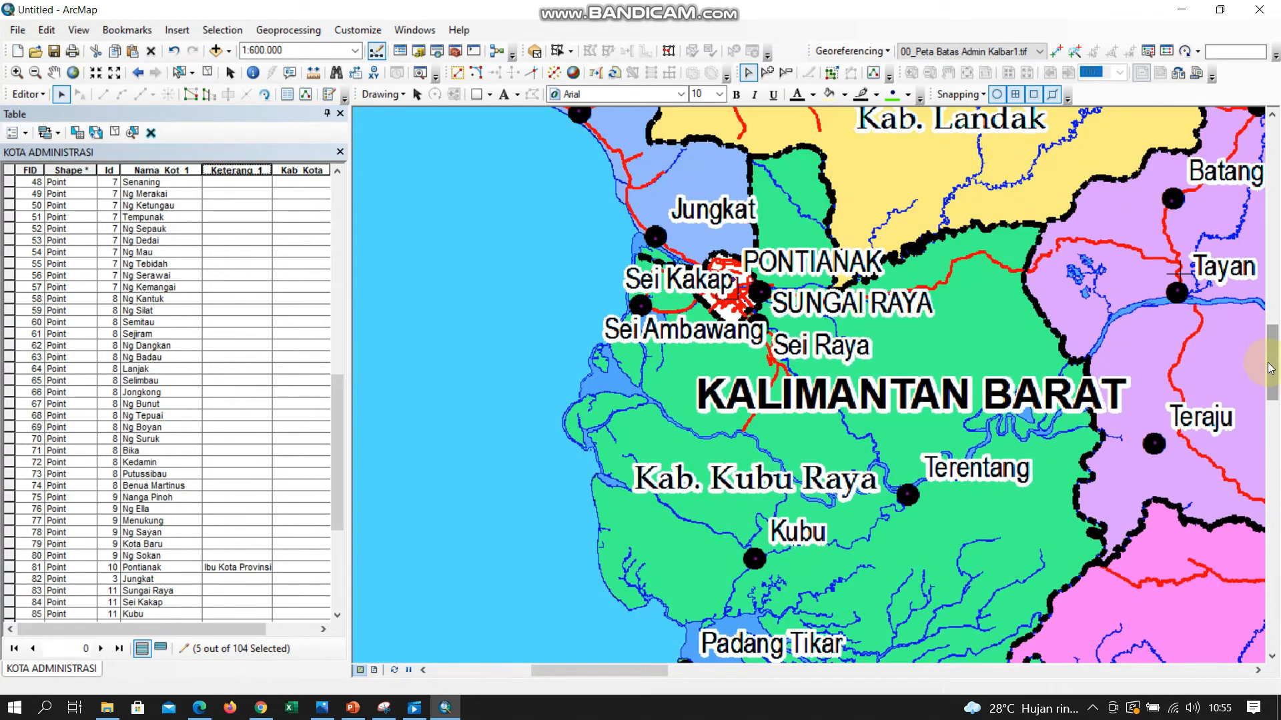
pyautogui.keyDown('shift'); pyautogui.click(760, 294); pyautogui.keyUp('shift')
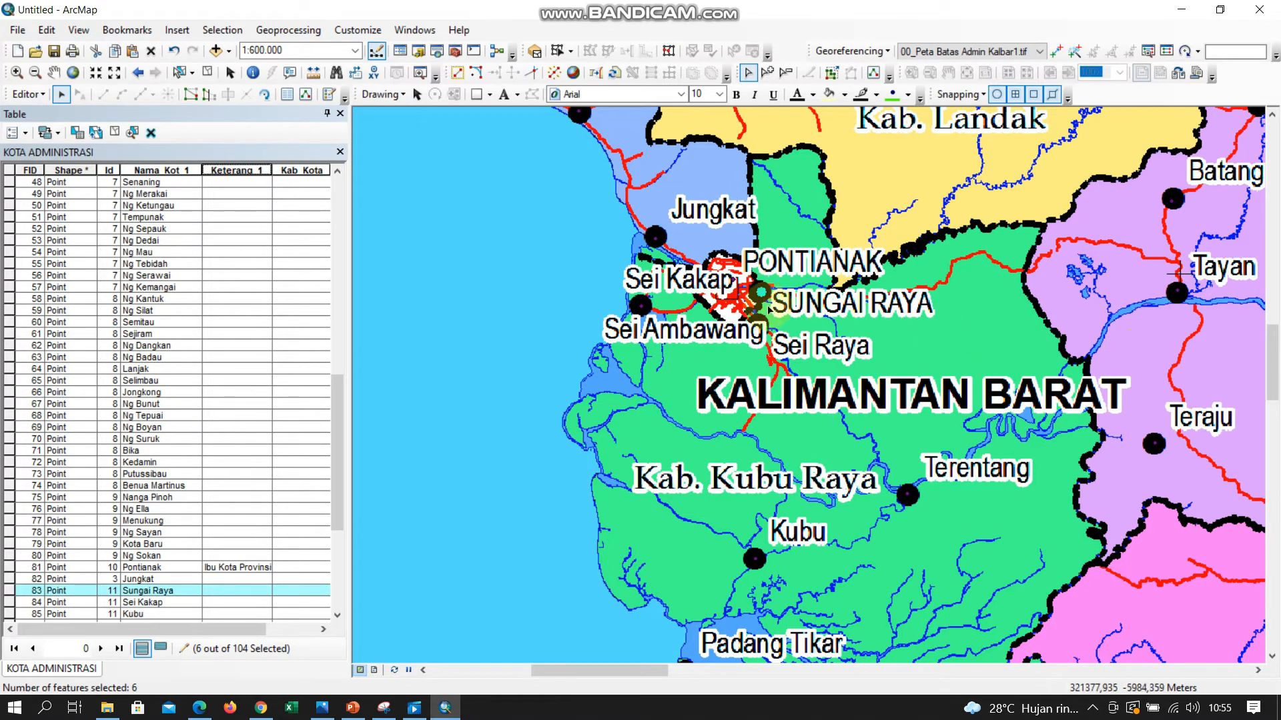
# - Add the Sukadana capital point in Kab. Kayong Utara to the current selection on the map
pyautogui.scroll(-1, 766, 302)
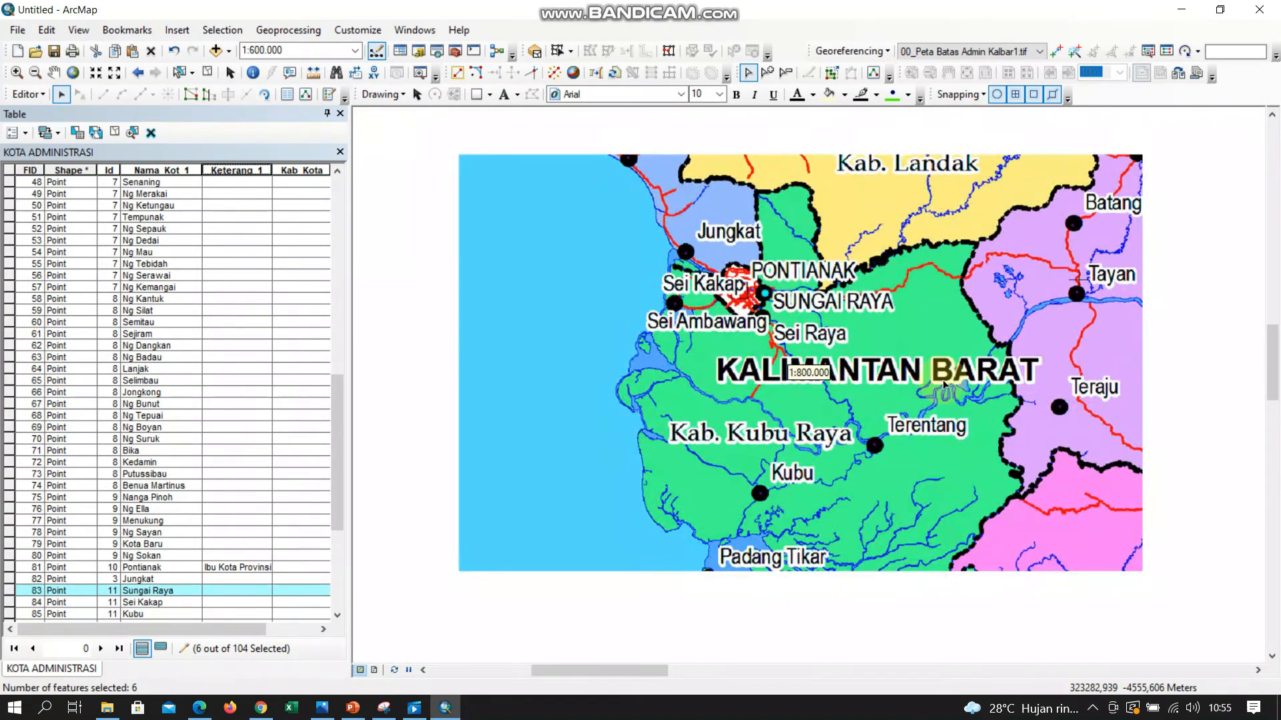
pyautogui.scroll(-3, 979, 389)
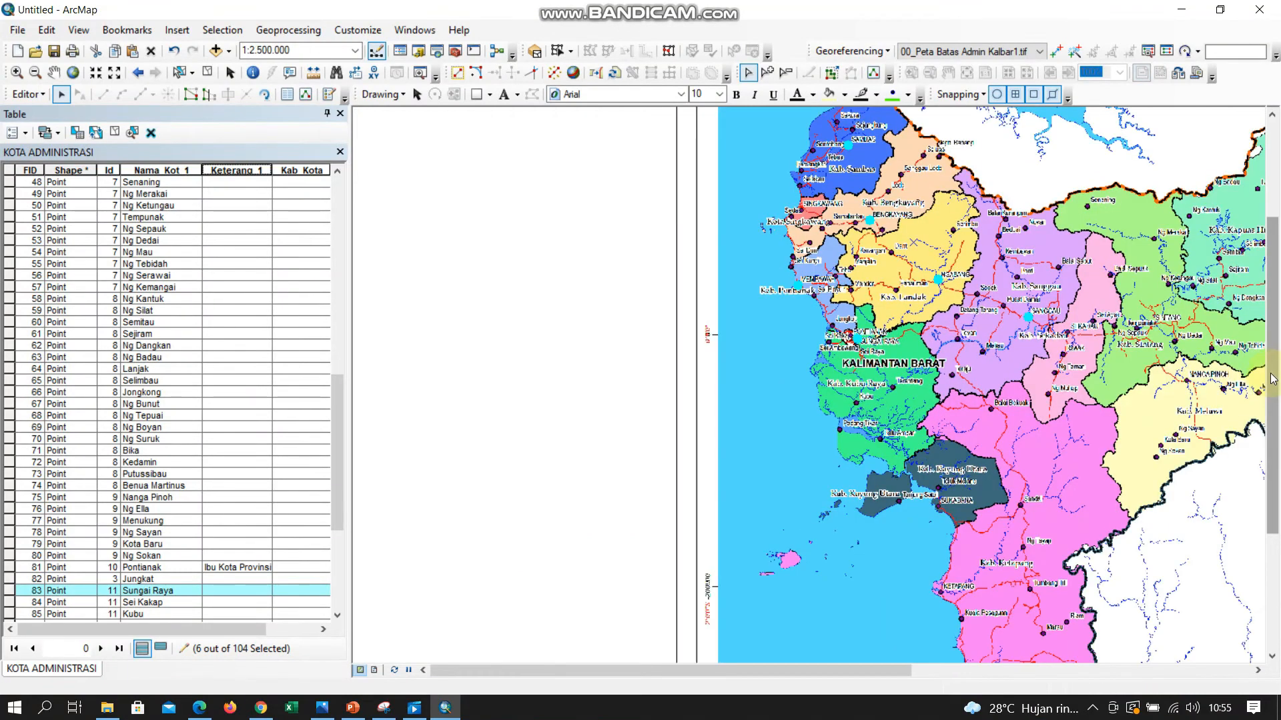
pyautogui.moveTo(1272, 379); pyautogui.dragTo(1263, 443)
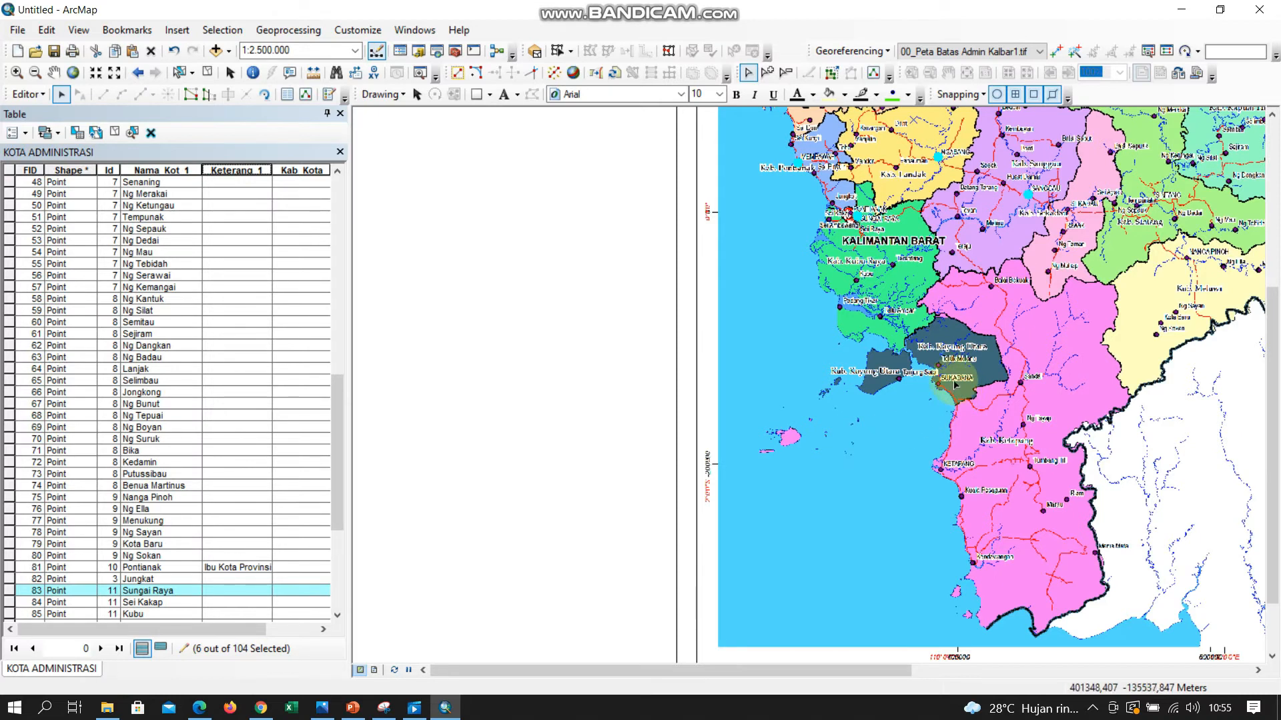
pyautogui.scroll(2, 943, 426)
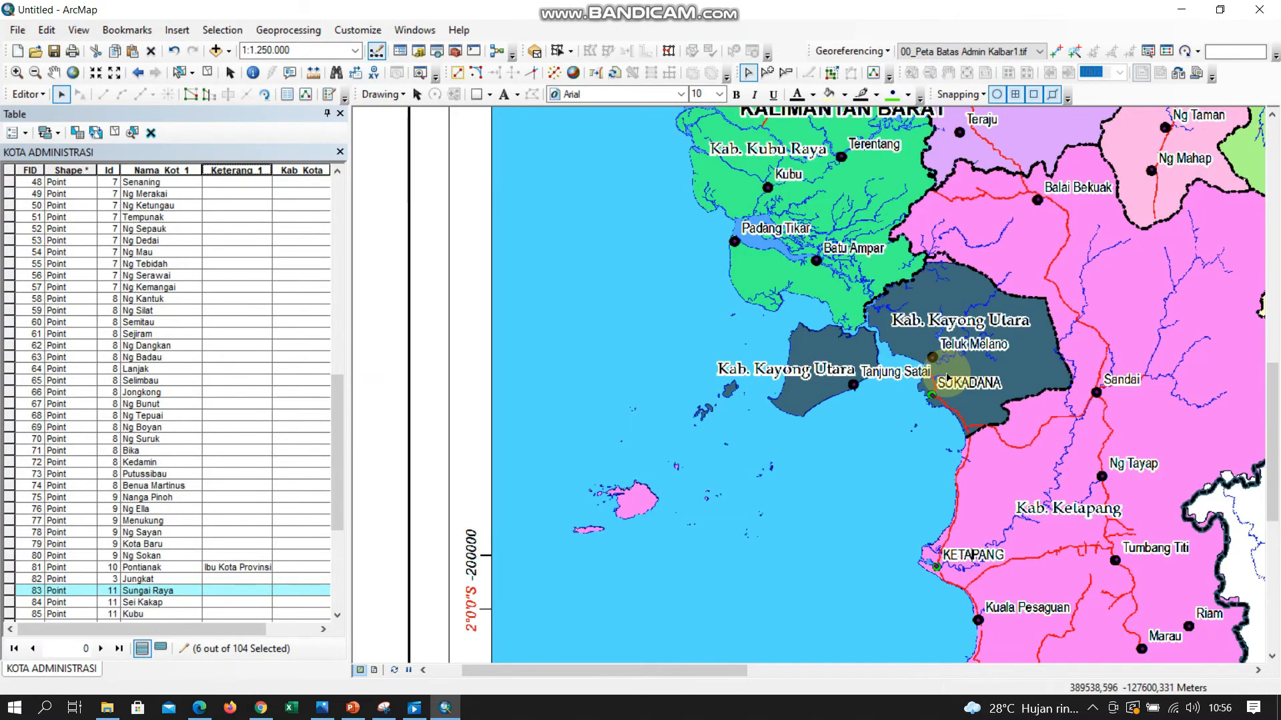
pyautogui.scroll(1, 930, 400)
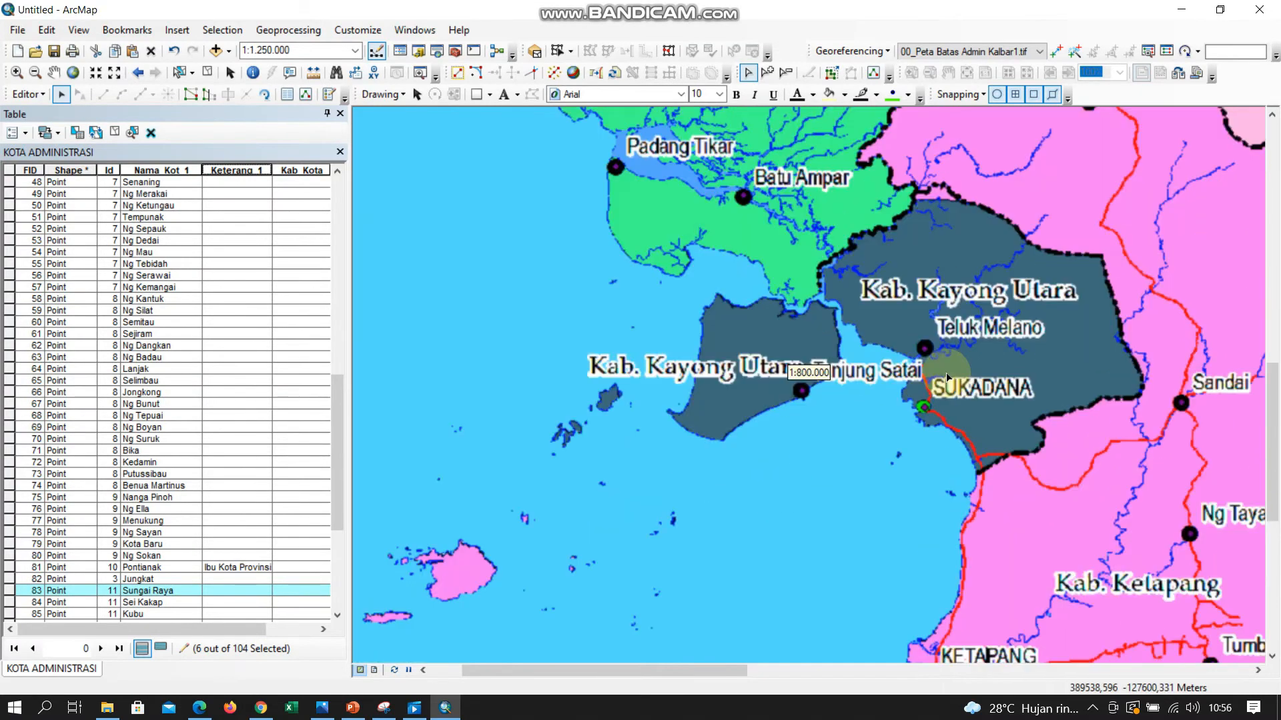
pyautogui.keyDown('shift'); pyautogui.click(926, 412); pyautogui.keyUp('shift')
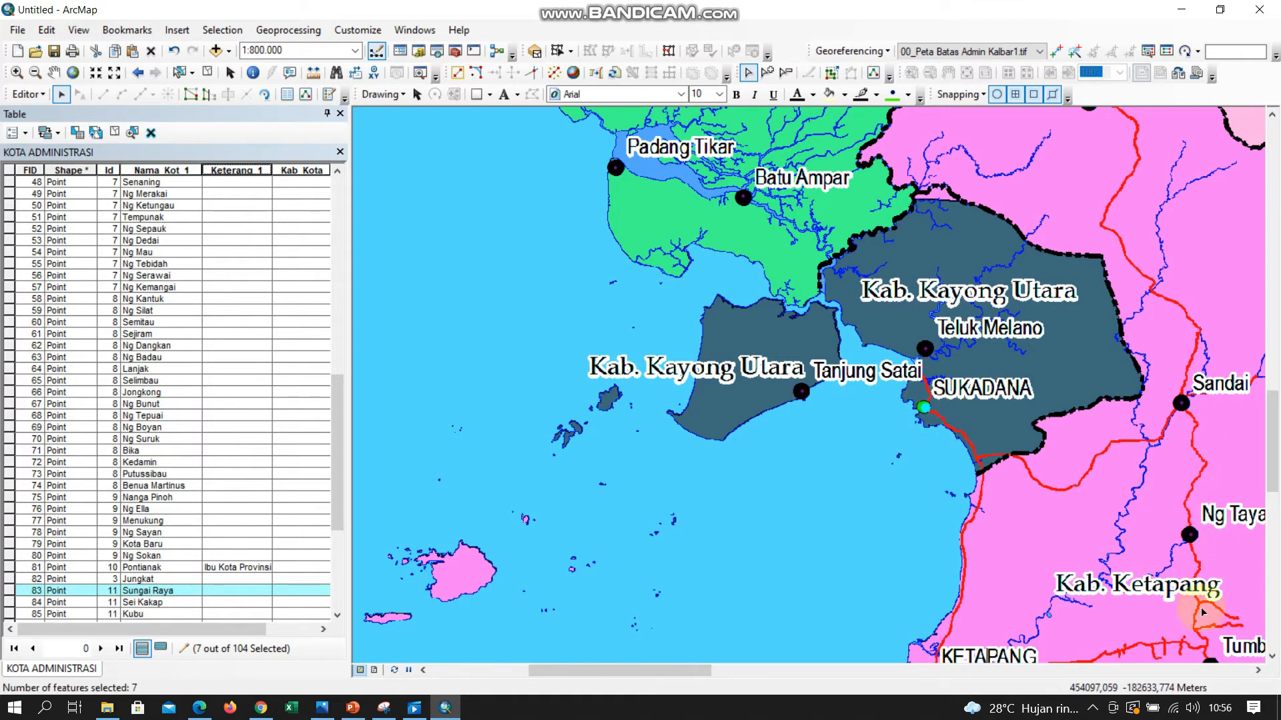
# - Add the Sekadau capital point in Kab. Sekadau to the selected regency capitals
pyautogui.click(1258, 671)
pyautogui.click(1257, 671)
pyautogui.click(1258, 671)
pyautogui.click(1258, 671)
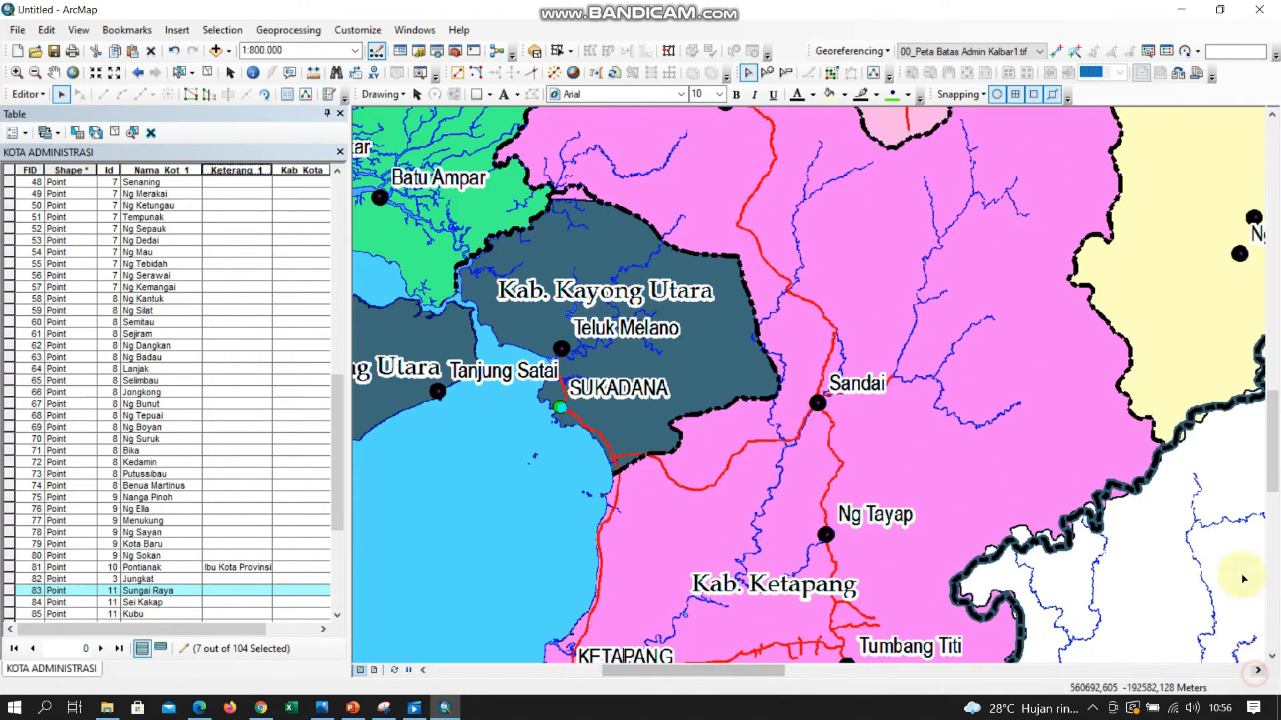
pyautogui.click(1271, 117)
pyautogui.click(1271, 117)
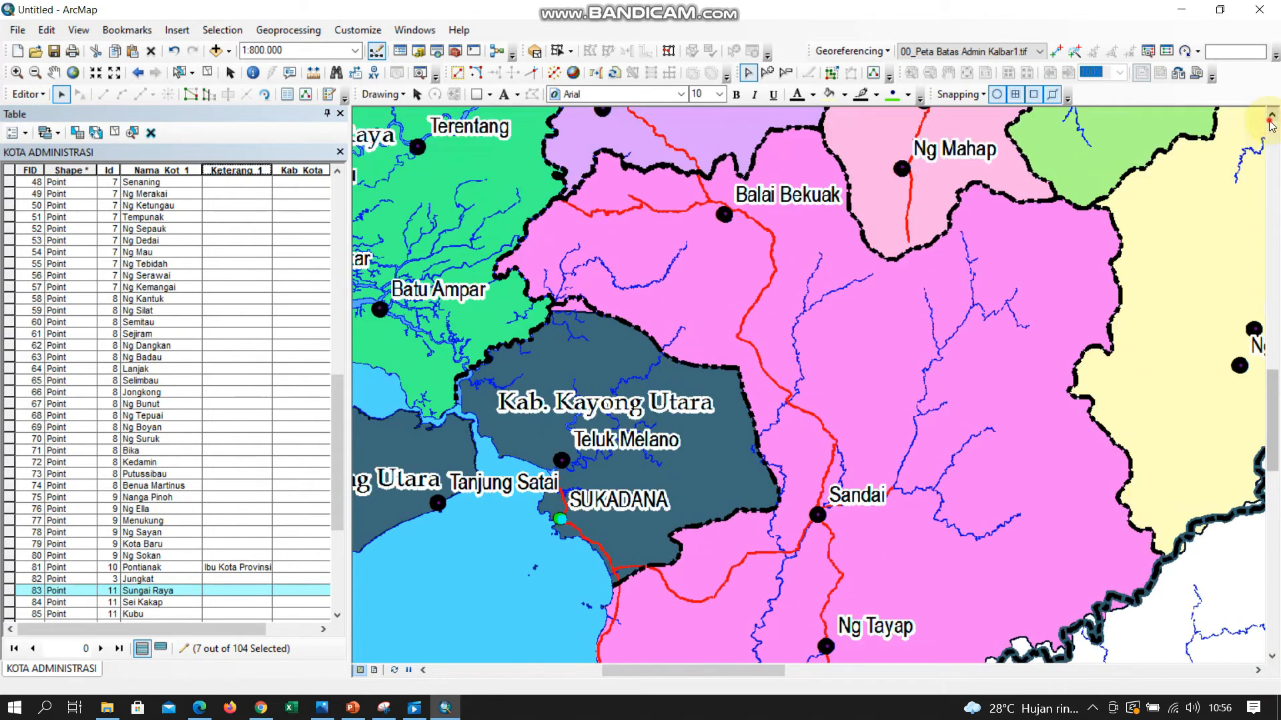
pyautogui.click(1271, 118)
pyautogui.click(1271, 118)
pyautogui.click(1271, 119)
pyautogui.click(1270, 119)
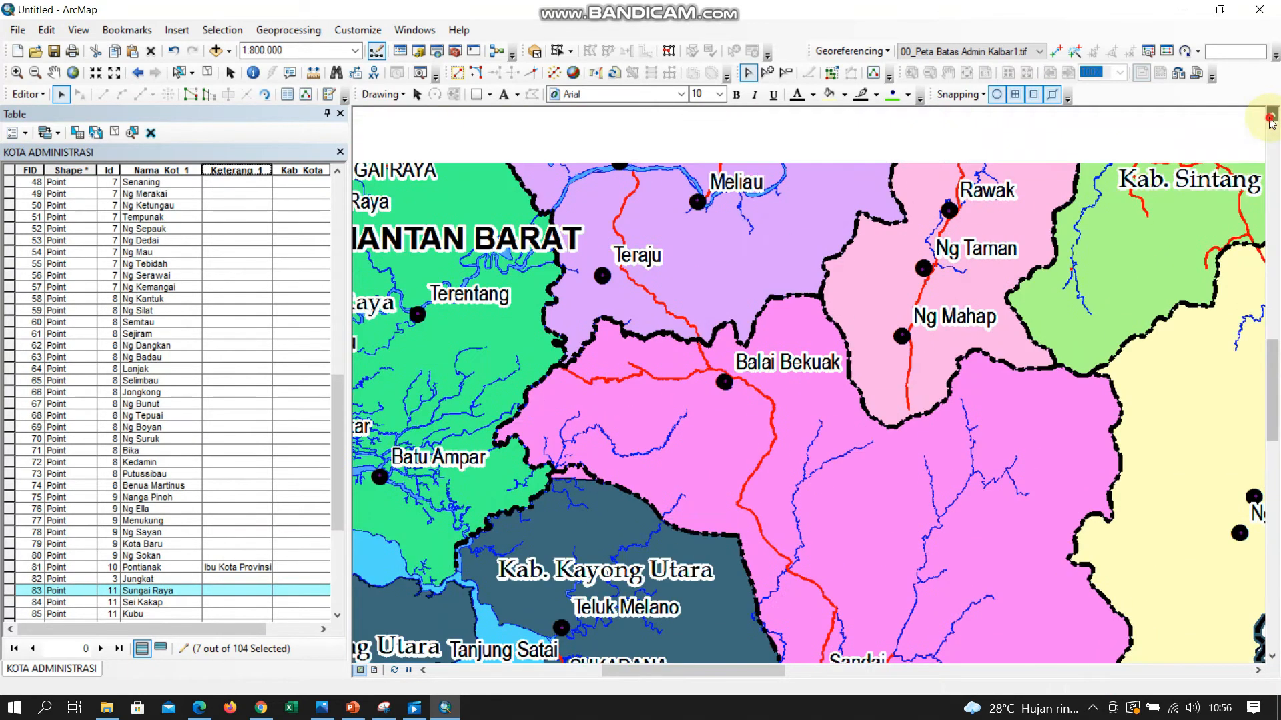
pyautogui.keyDown('shift'); pyautogui.click(934, 193); pyautogui.keyUp('shift')
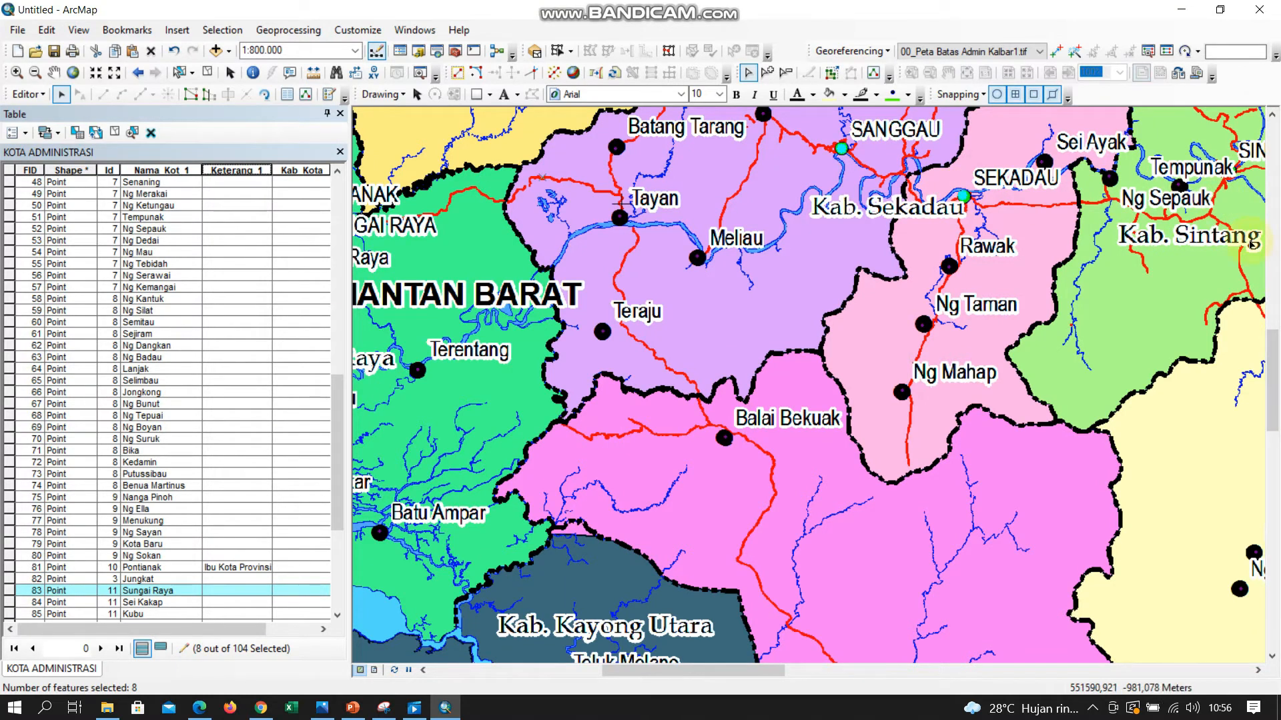
# - Examine the area around the Sintang label in Kab. Sintang for a regency capital point
pyautogui.click(1256, 671)
pyautogui.click(1255, 671)
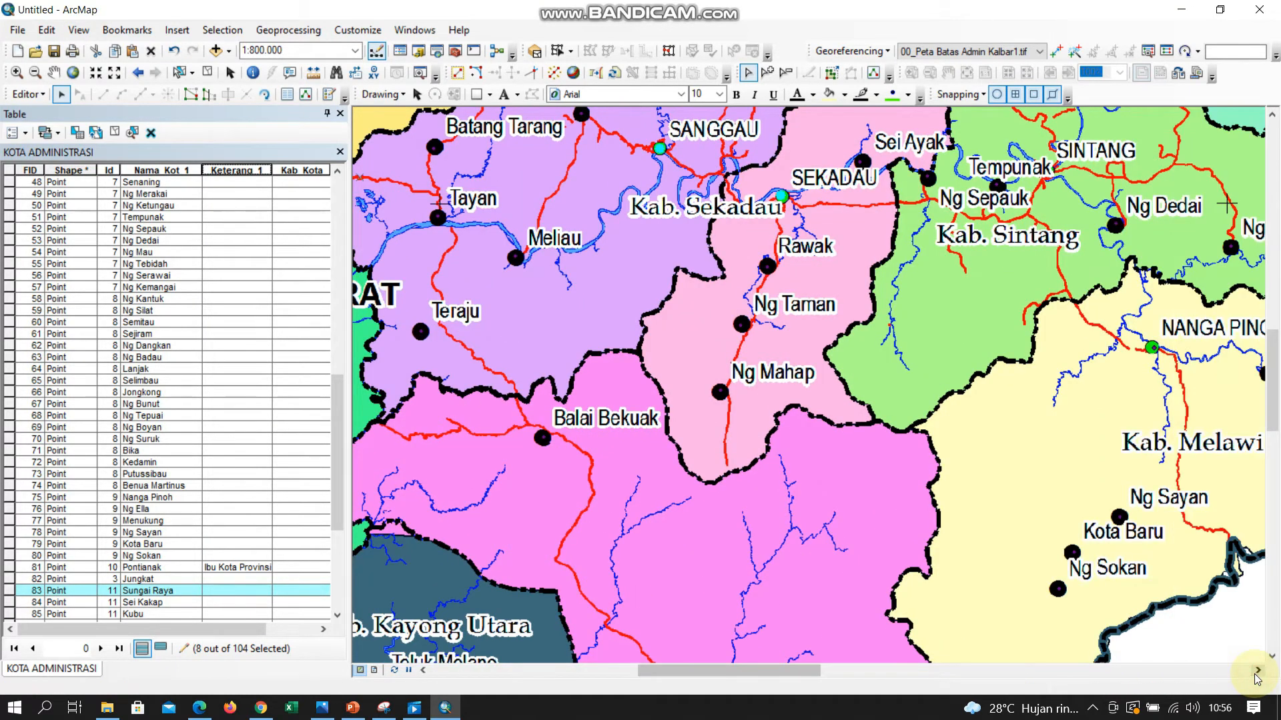
pyautogui.click(1256, 671)
pyautogui.click(1272, 115)
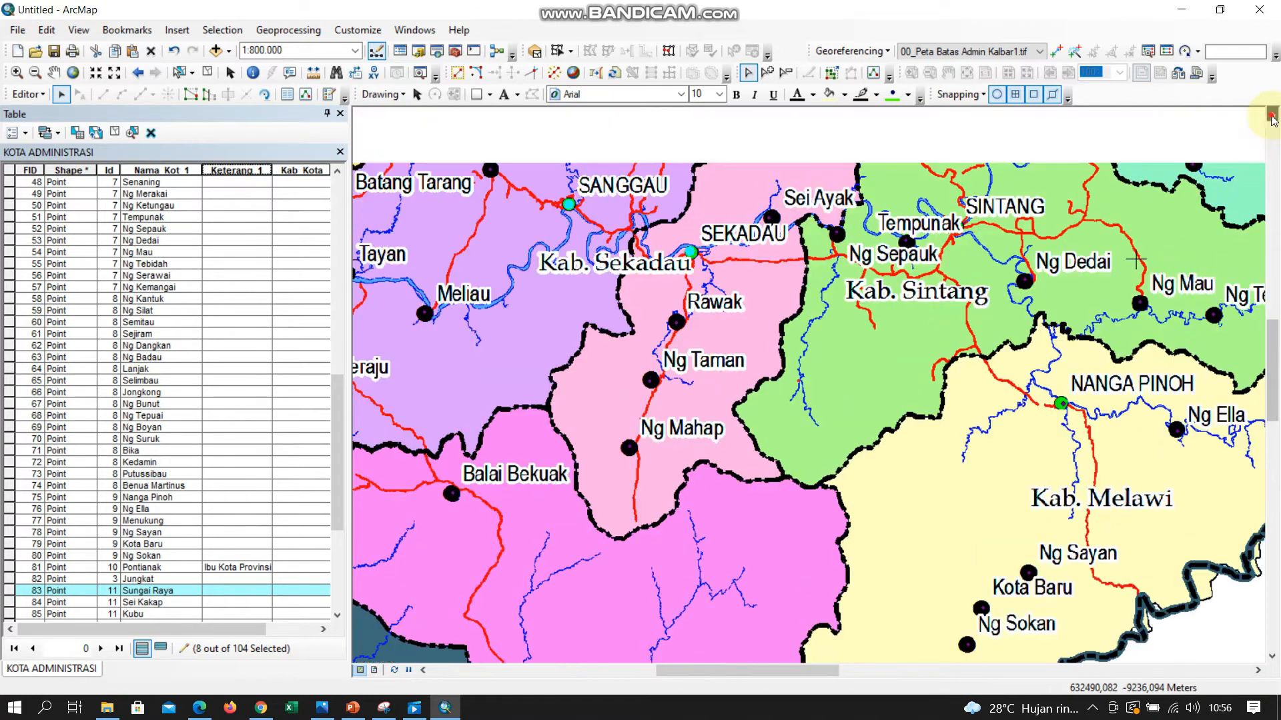
pyautogui.click(1272, 115)
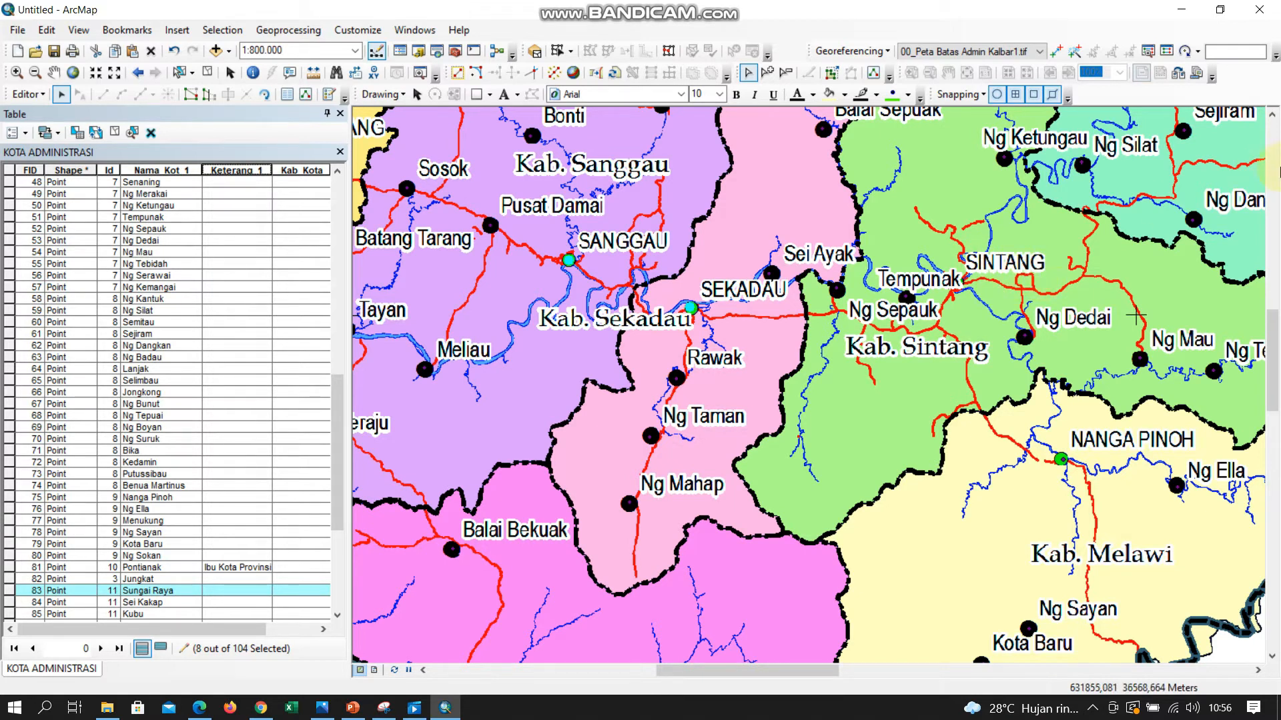
pyautogui.click(1273, 120)
pyautogui.click(1273, 120)
pyautogui.click(1272, 120)
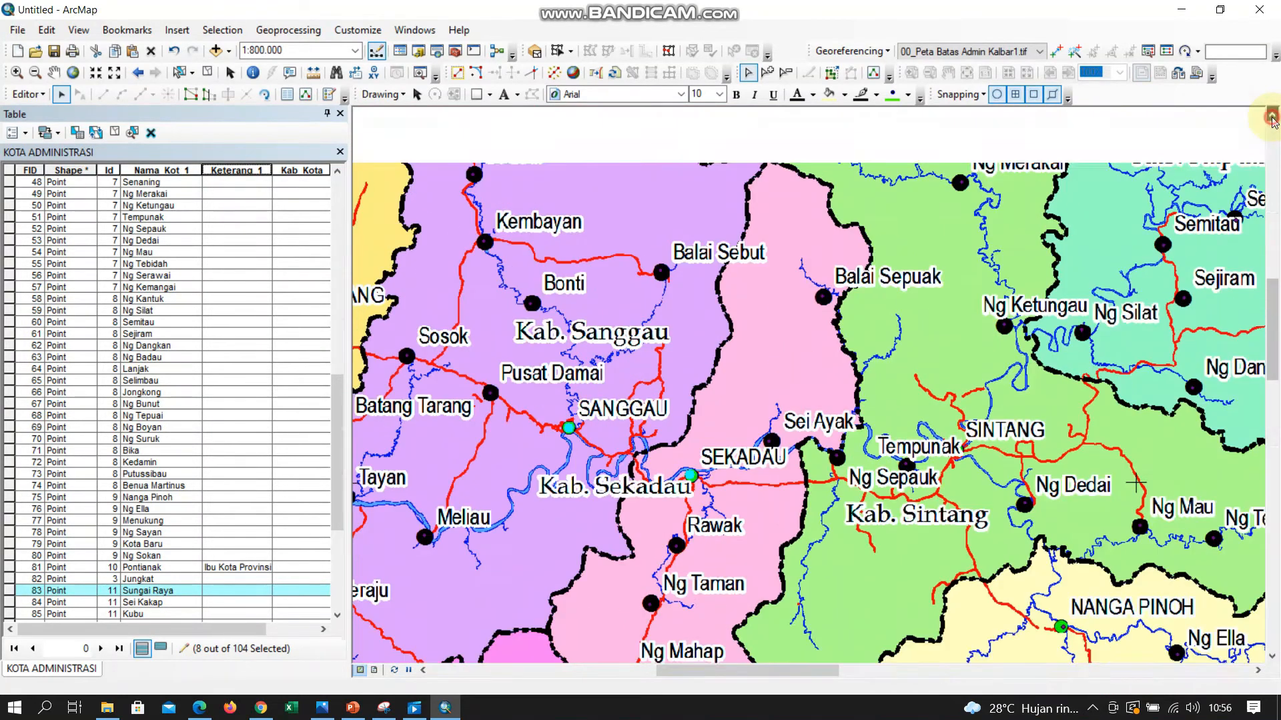
pyautogui.click(1272, 120)
pyautogui.scroll(3, 1011, 385)
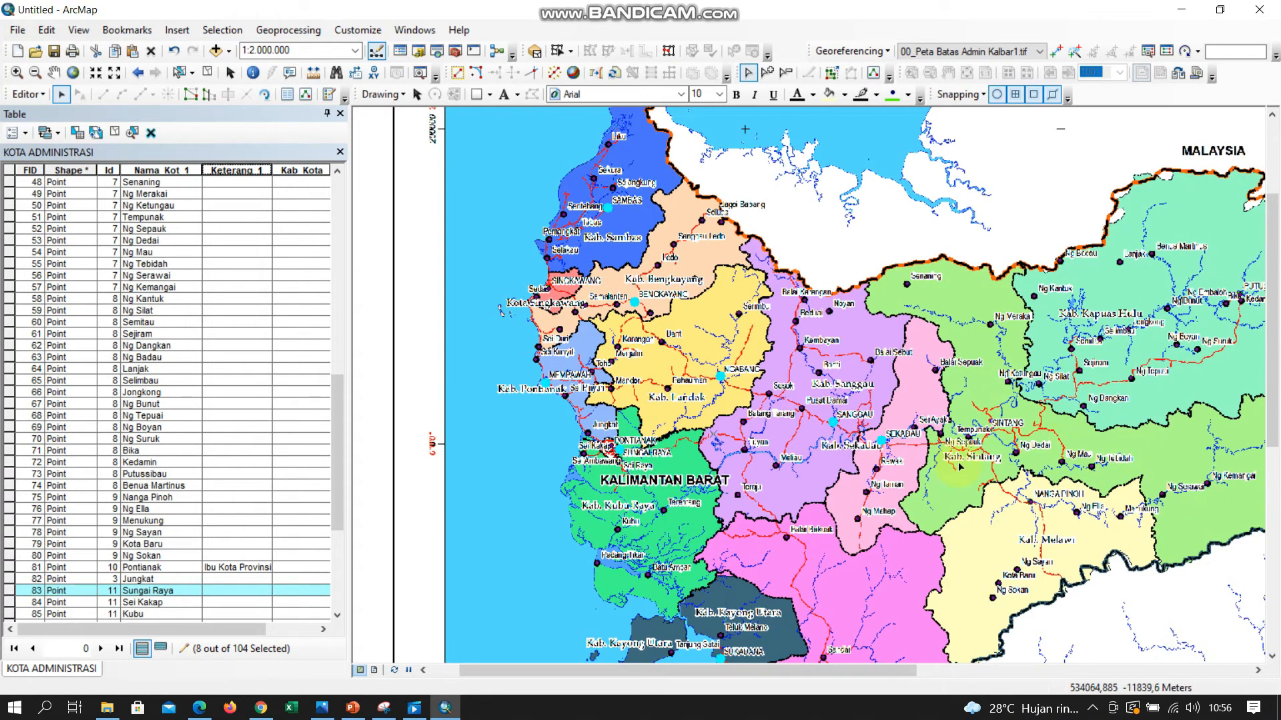
pyautogui.scroll(-2, 993, 426)
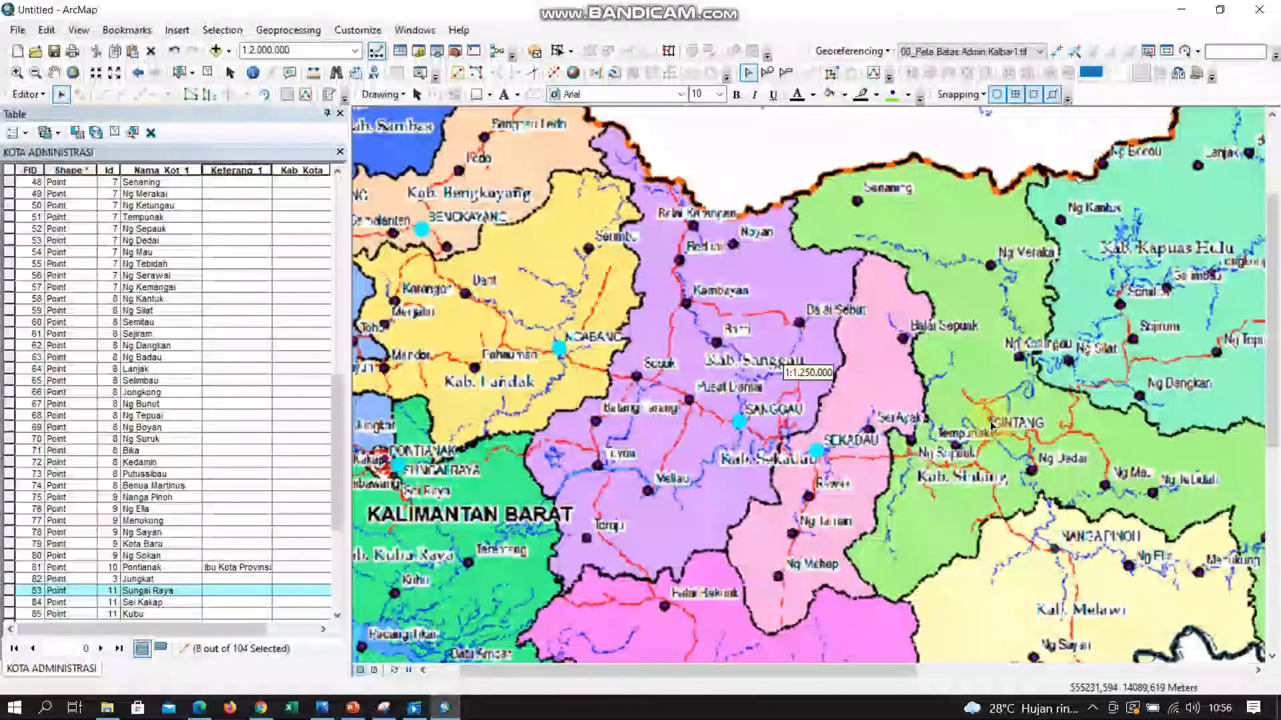
pyautogui.scroll(-2, 993, 426)
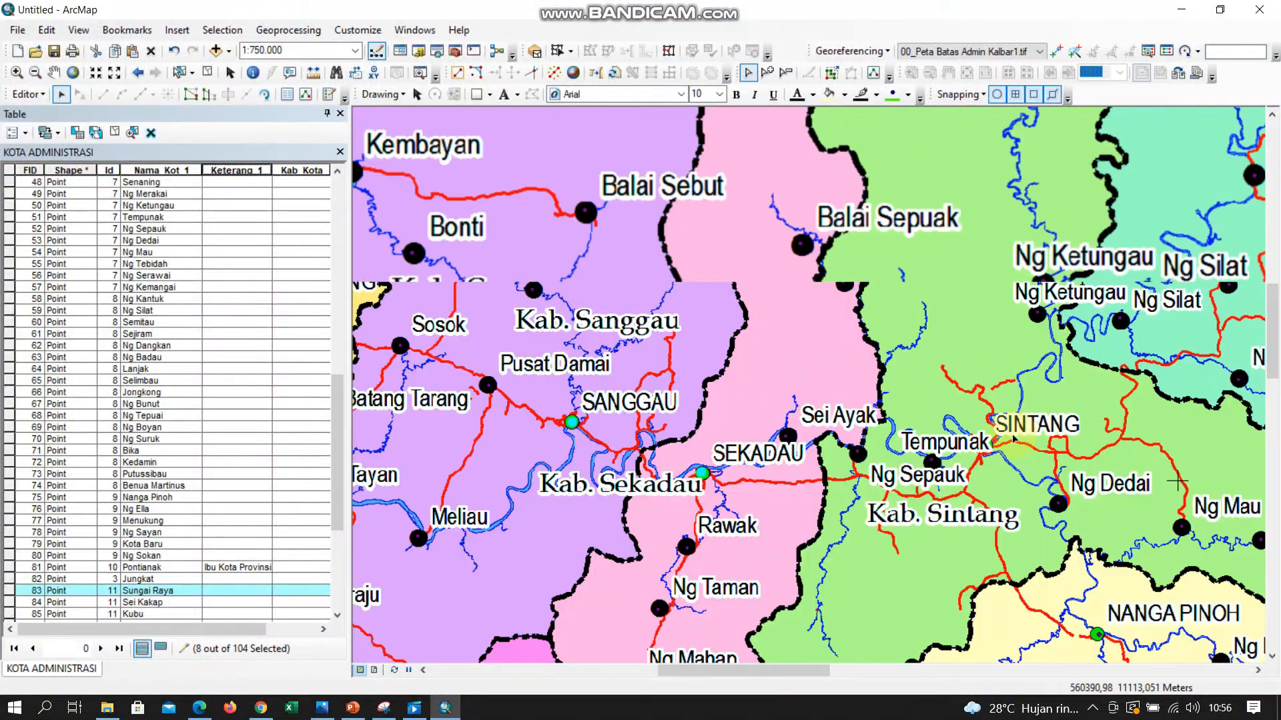
pyautogui.scroll(-1, 1014, 438)
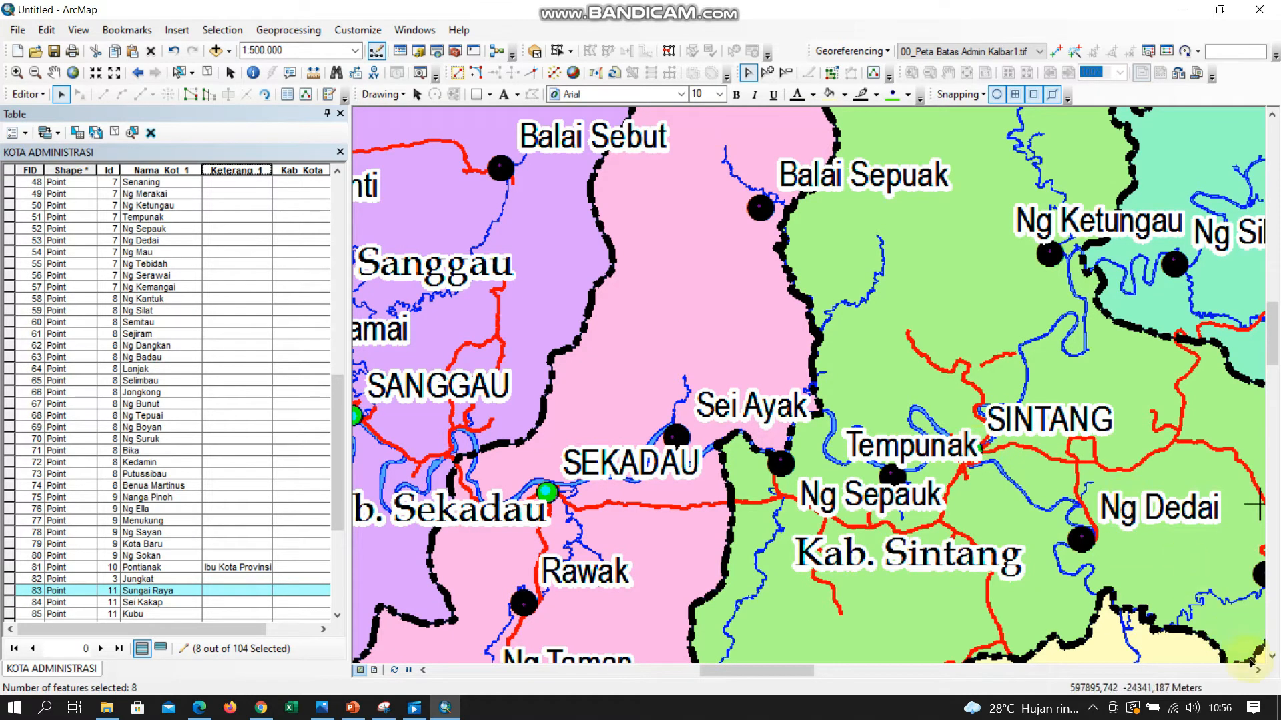
# - Add the Nanga Pinoh capital point in Kab. Melawi to the current selection
pyautogui.click(1271, 657)
pyautogui.click(1271, 656)
pyautogui.click(1272, 656)
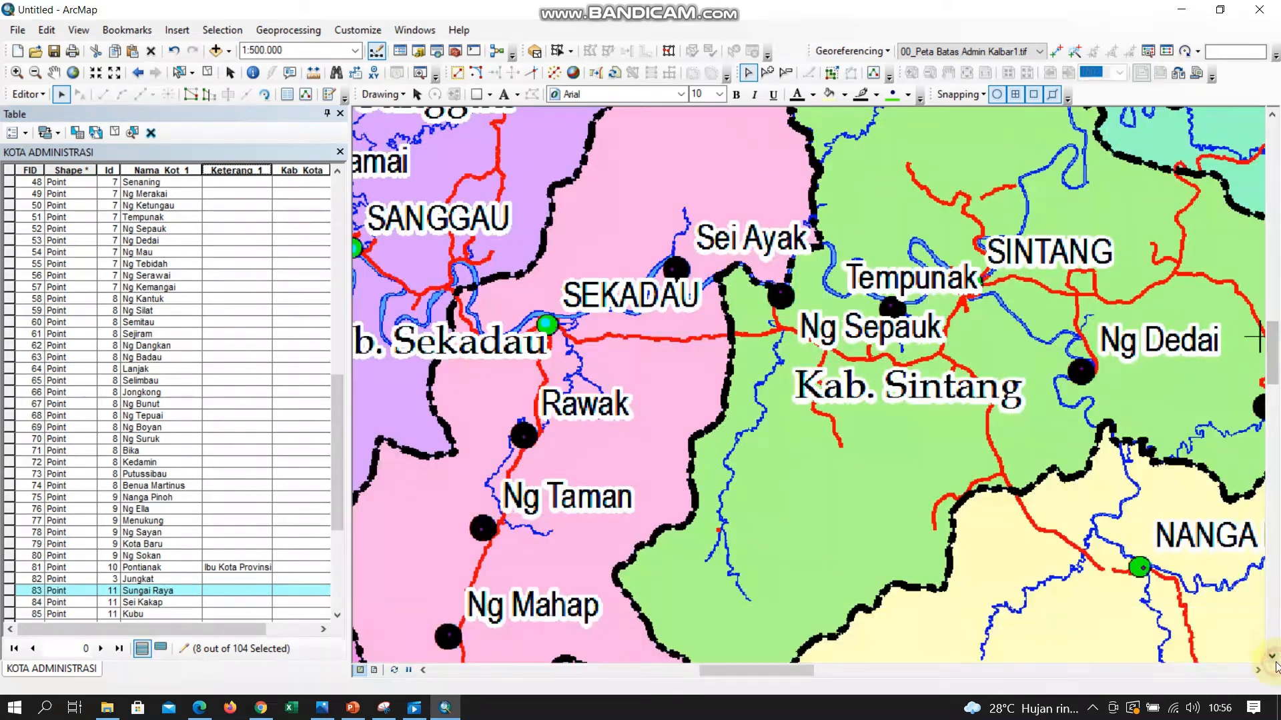
pyautogui.click(1271, 657)
pyautogui.click(1271, 656)
pyautogui.click(1271, 656)
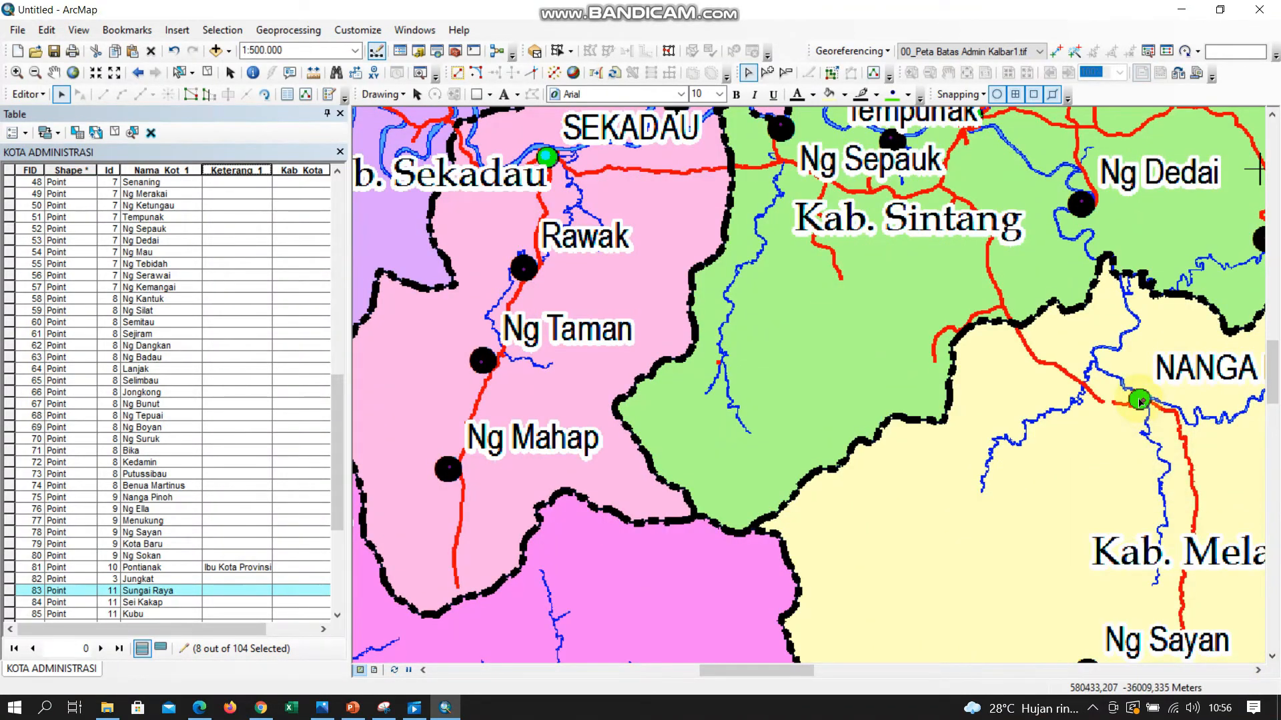
pyautogui.click(1260, 670)
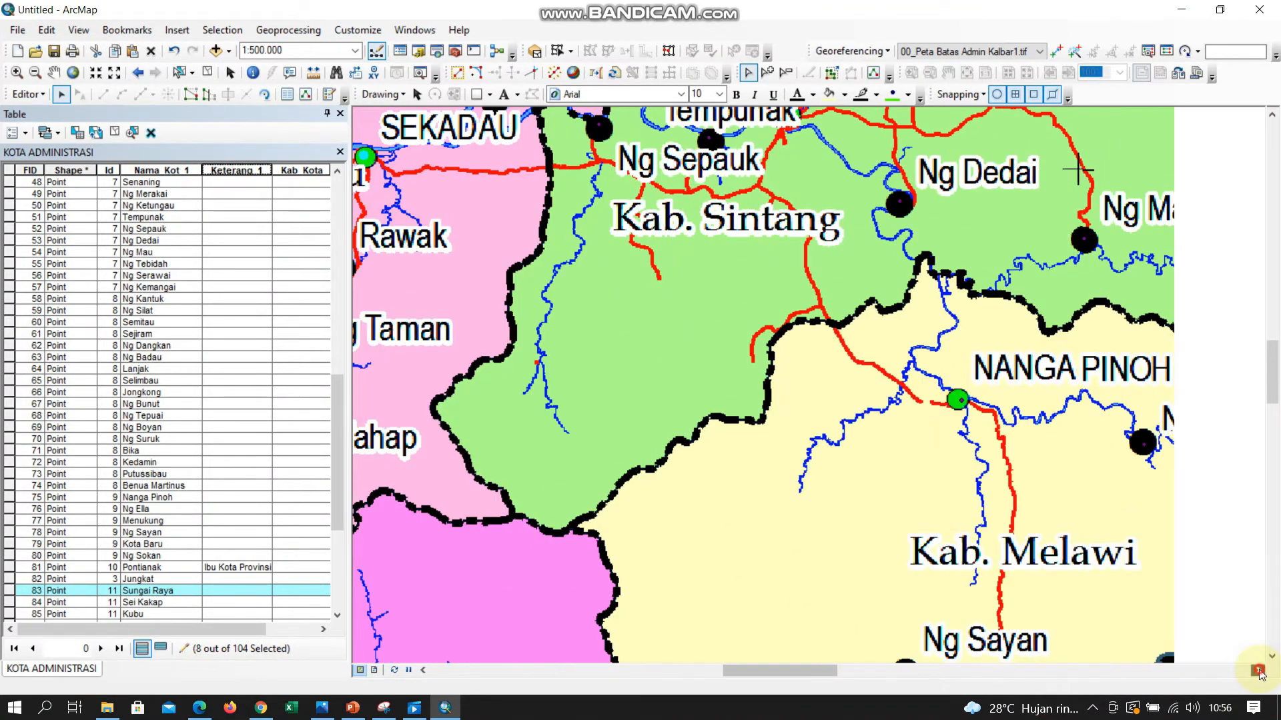
pyautogui.keyDown('shift'); pyautogui.click(959, 401); pyautogui.keyUp('shift')
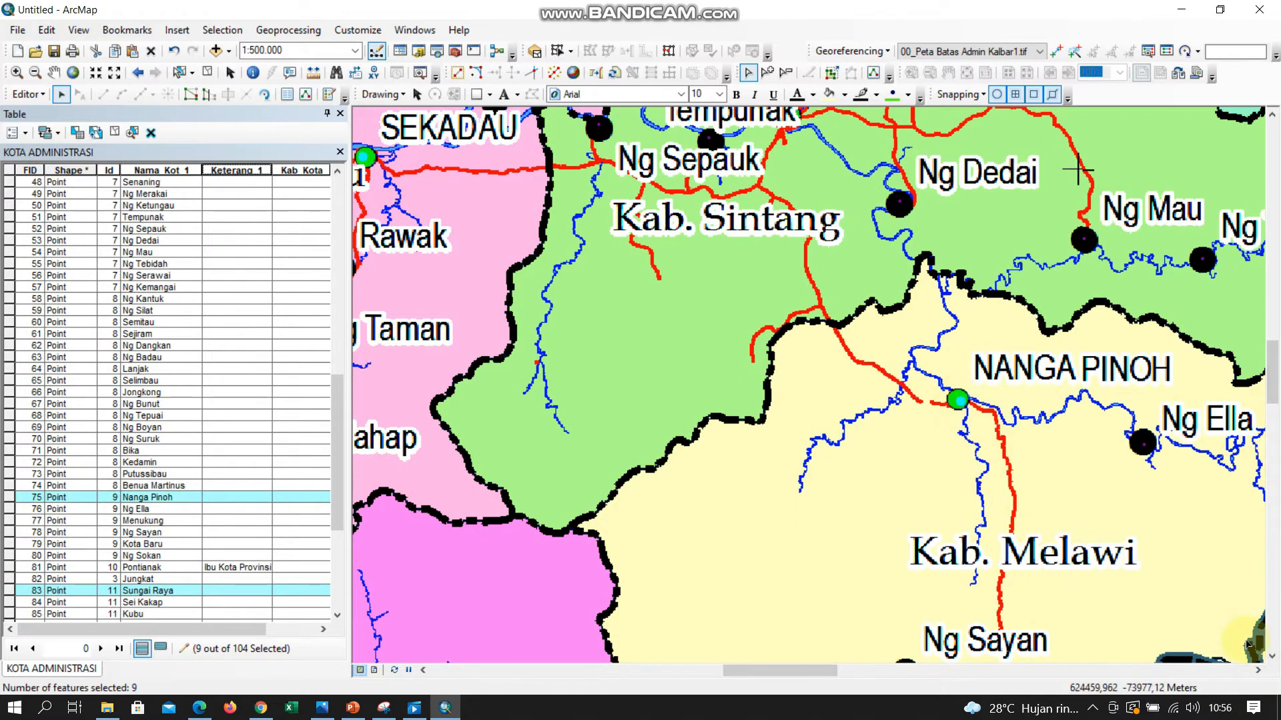
# - Add the Ketapang capital point on the coast of Kab. Ketapang to the current selection
pyautogui.click(1272, 659)
pyautogui.click(1272, 659)
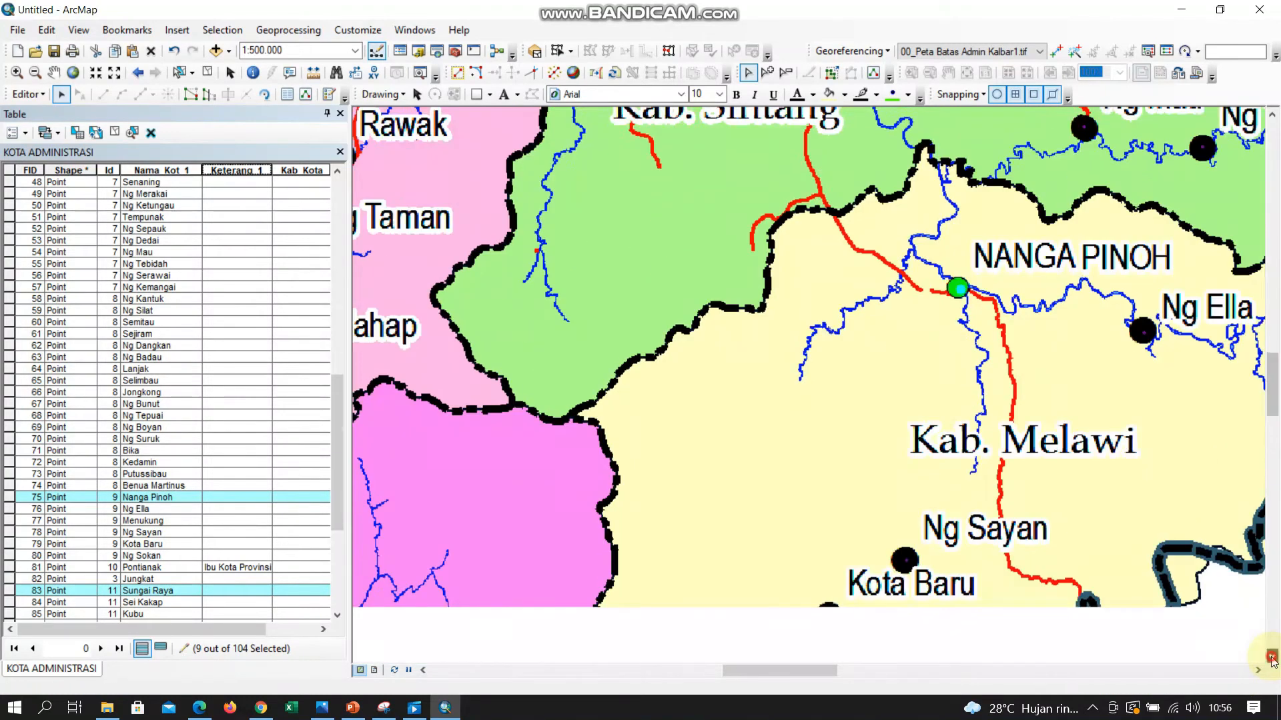
pyautogui.click(1272, 659)
pyautogui.click(1272, 659)
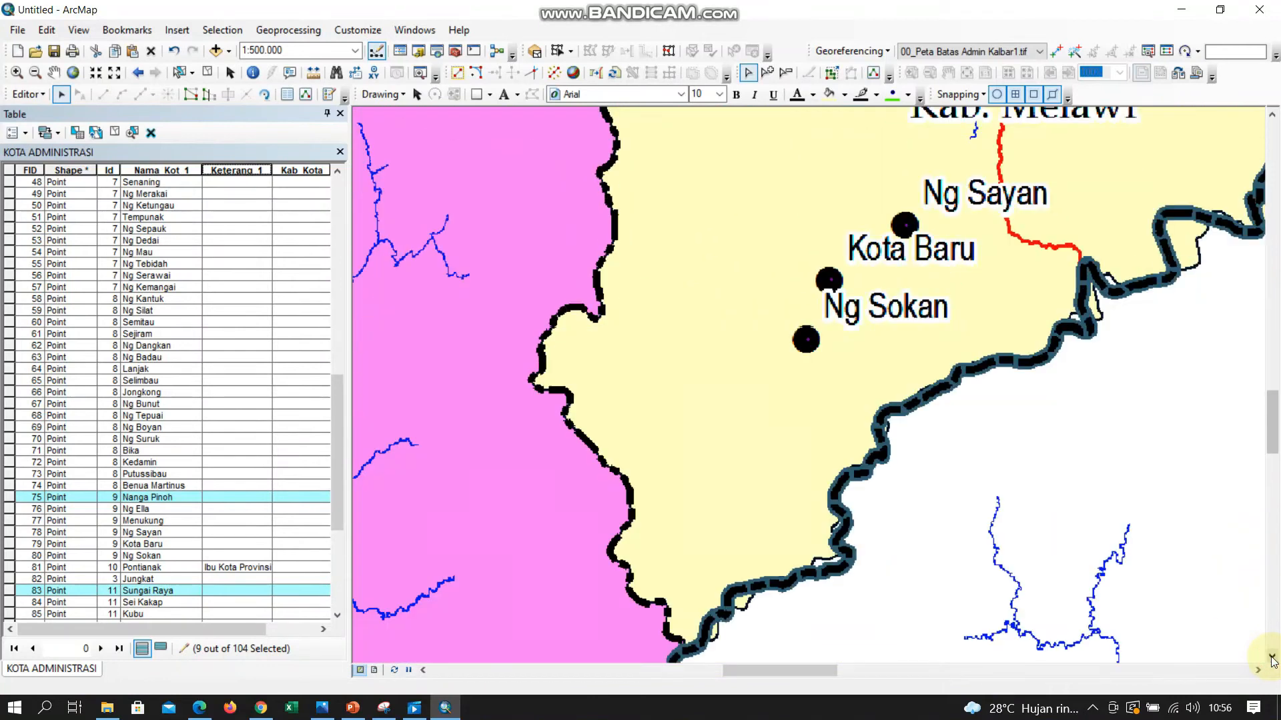
pyautogui.click(423, 670)
pyautogui.click(423, 670)
pyautogui.click(423, 669)
pyautogui.click(423, 669)
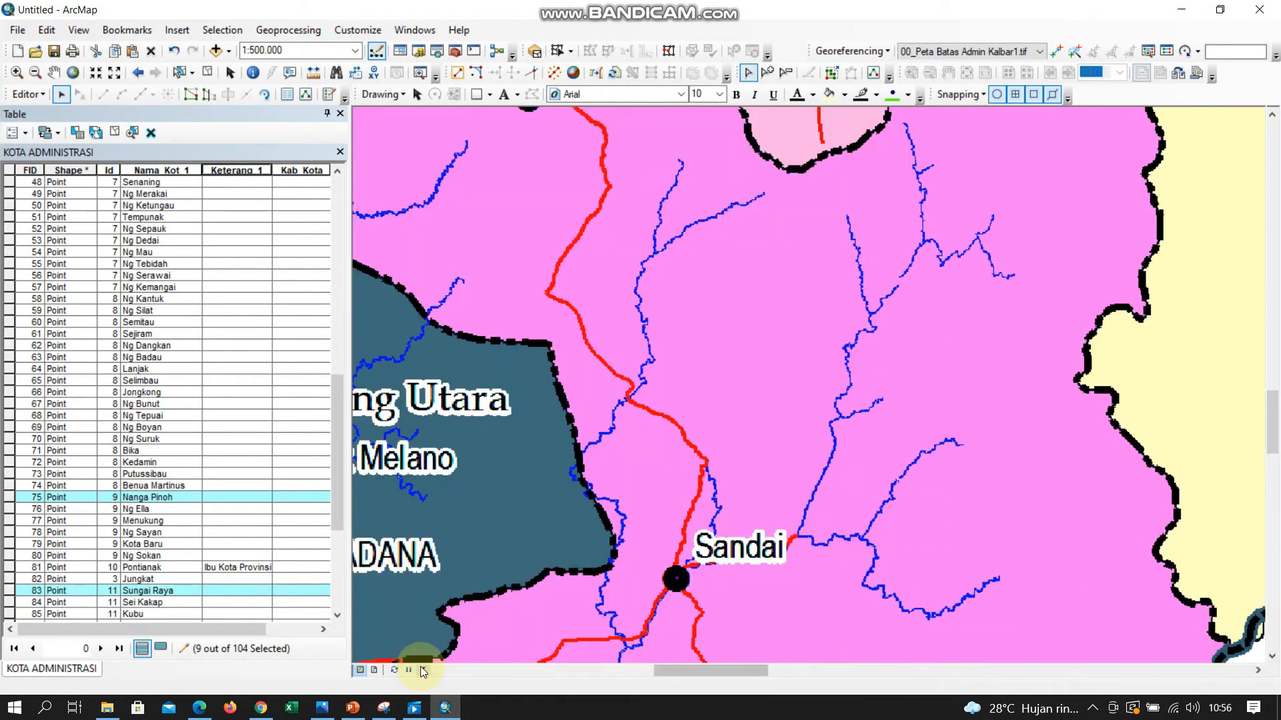
pyautogui.scroll(2, 704, 547)
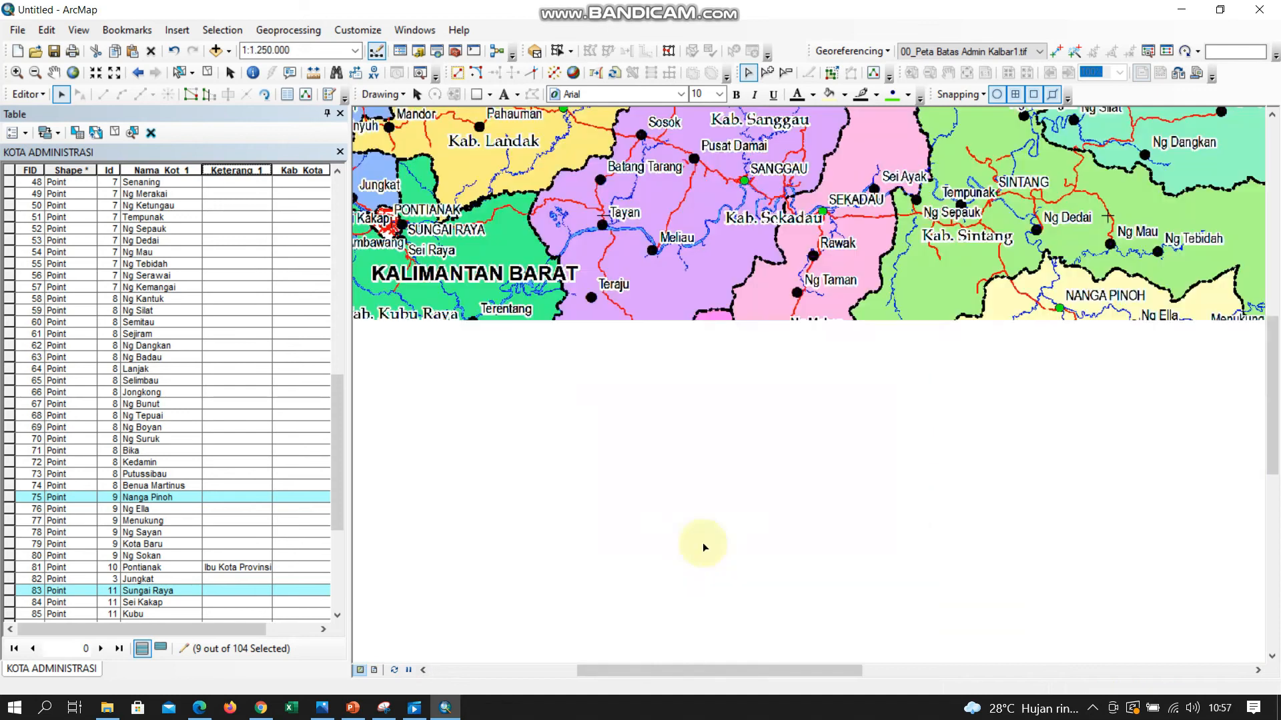
pyautogui.click(1272, 656)
pyautogui.click(1272, 656)
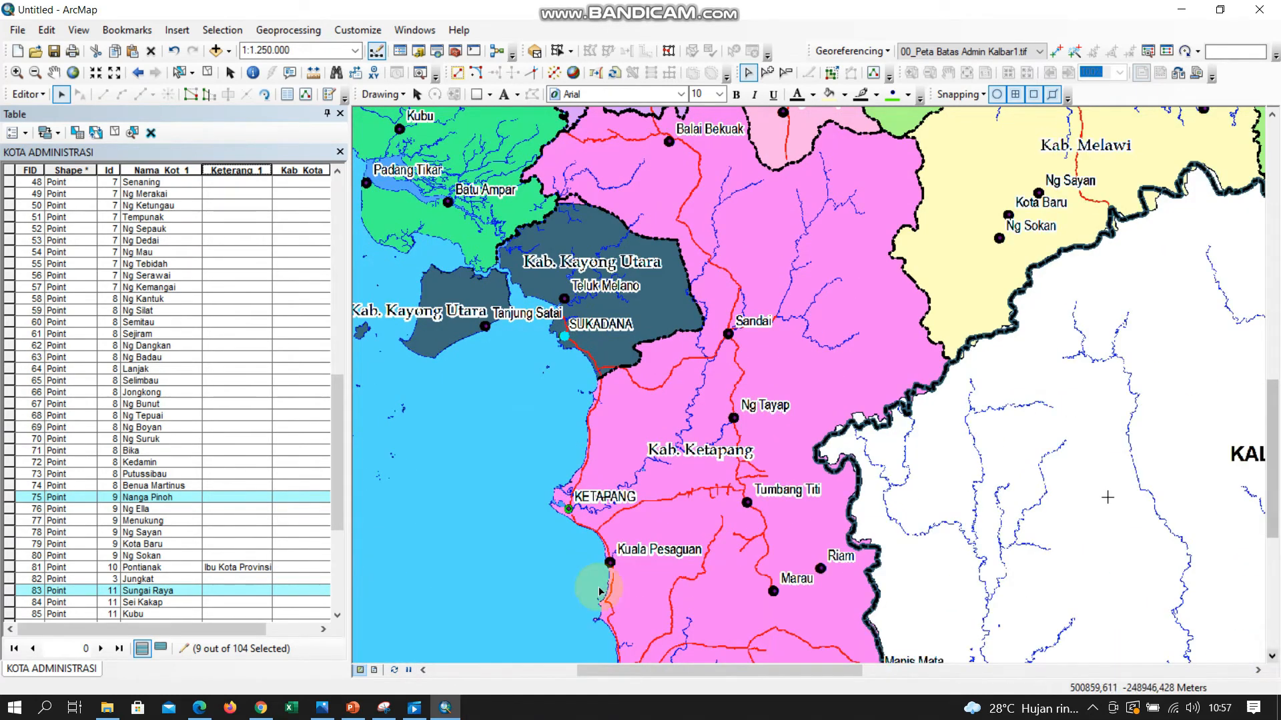
pyautogui.keyDown('shift'); pyautogui.click(570, 509); pyautogui.keyUp('shift')
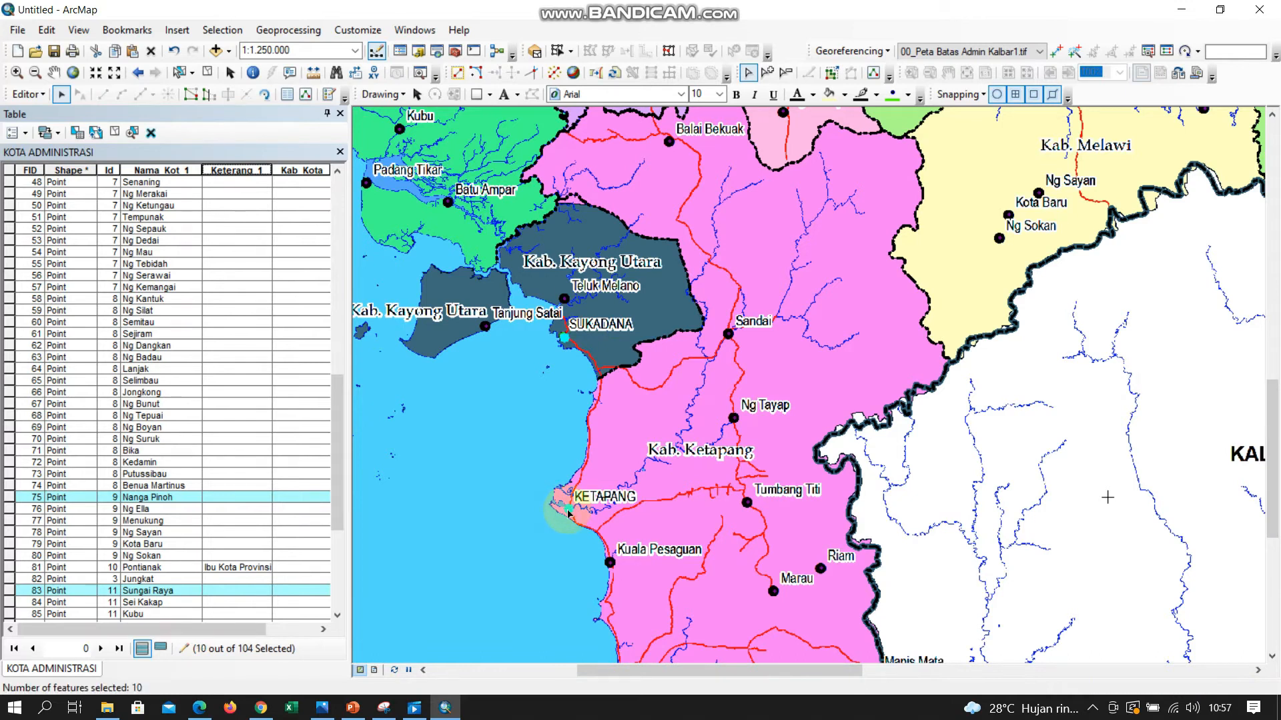
# - Add the Putussibau capital point in Kab. Kapuas Hulu to the current selection
pyautogui.click(1272, 656)
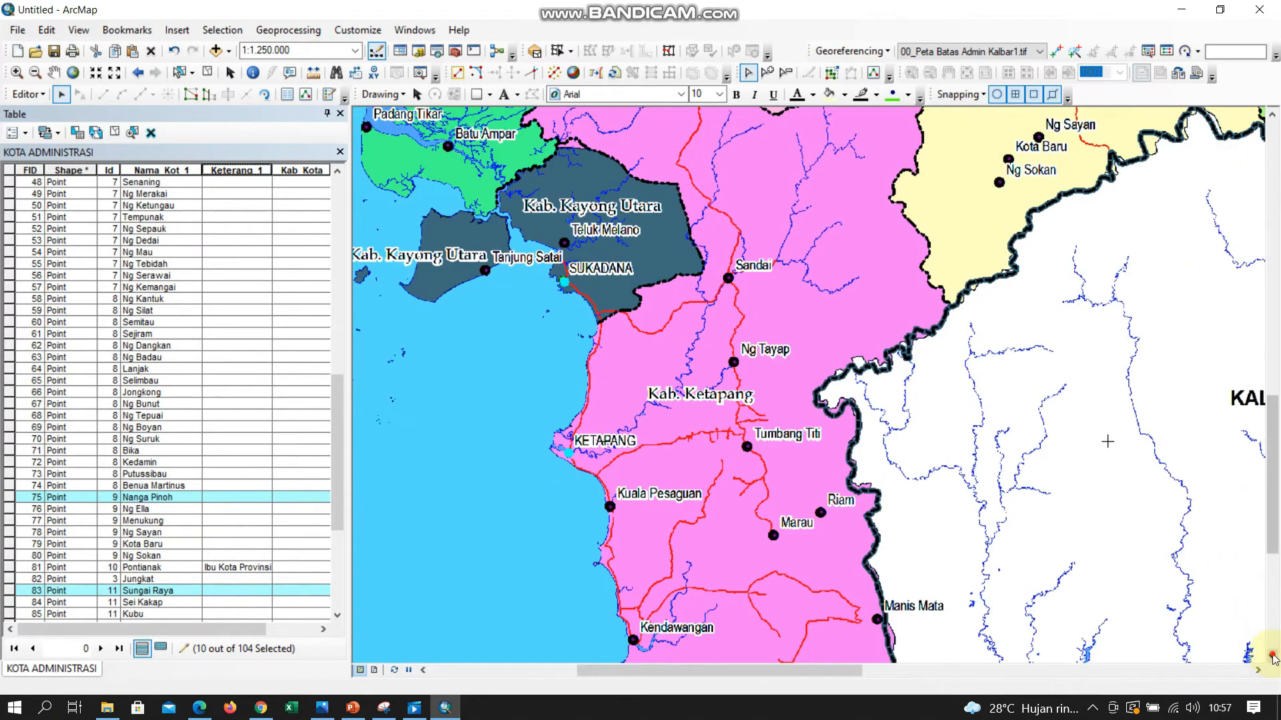
pyautogui.click(1272, 128)
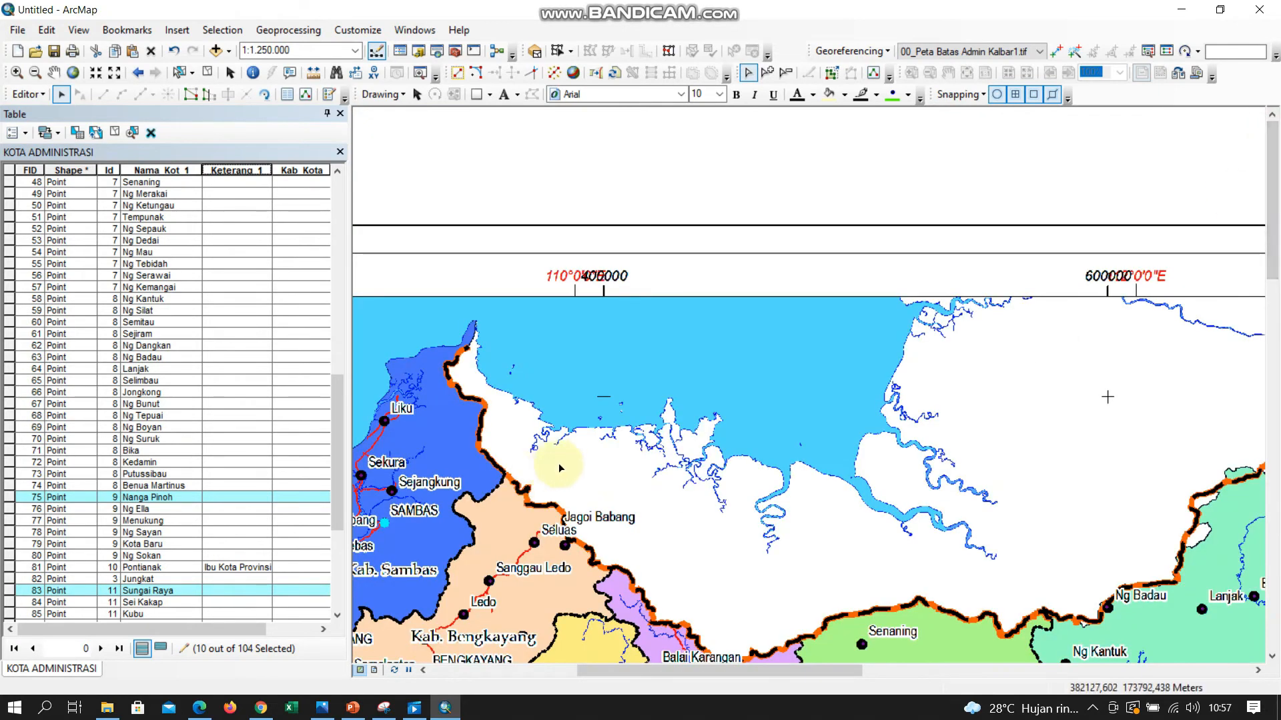
pyautogui.scroll(4, 601, 467)
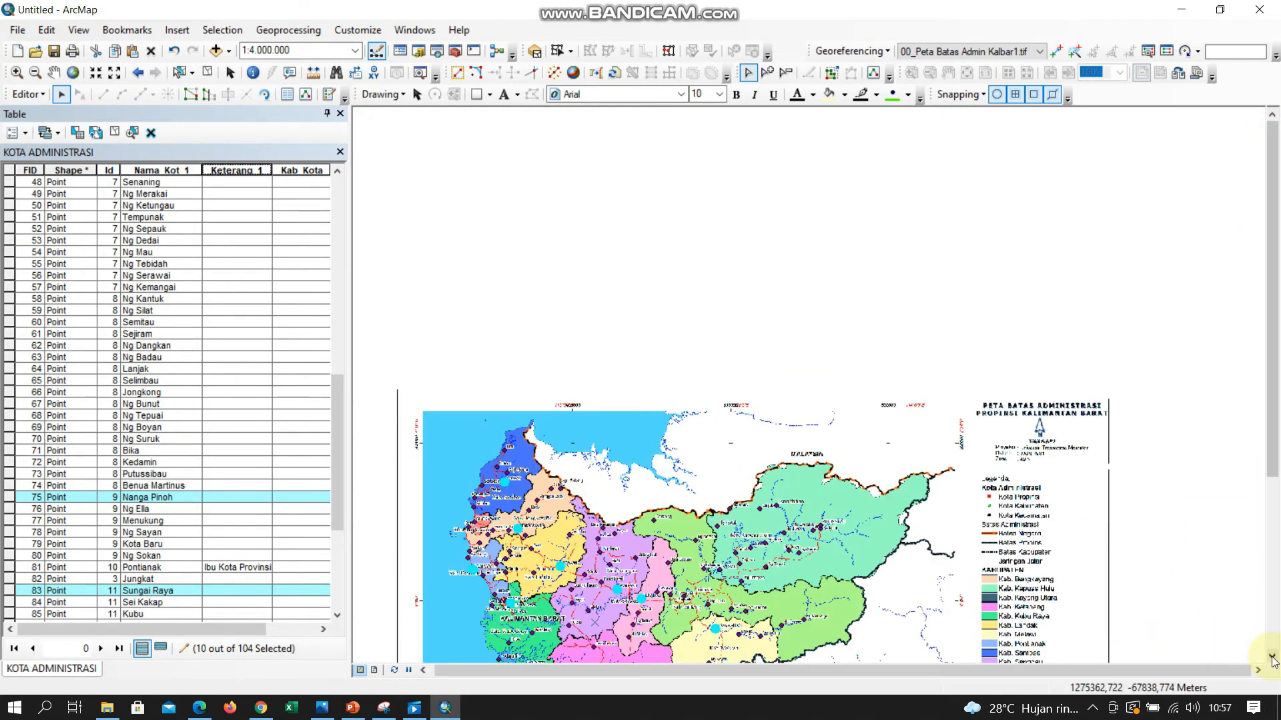
pyautogui.click(1272, 656)
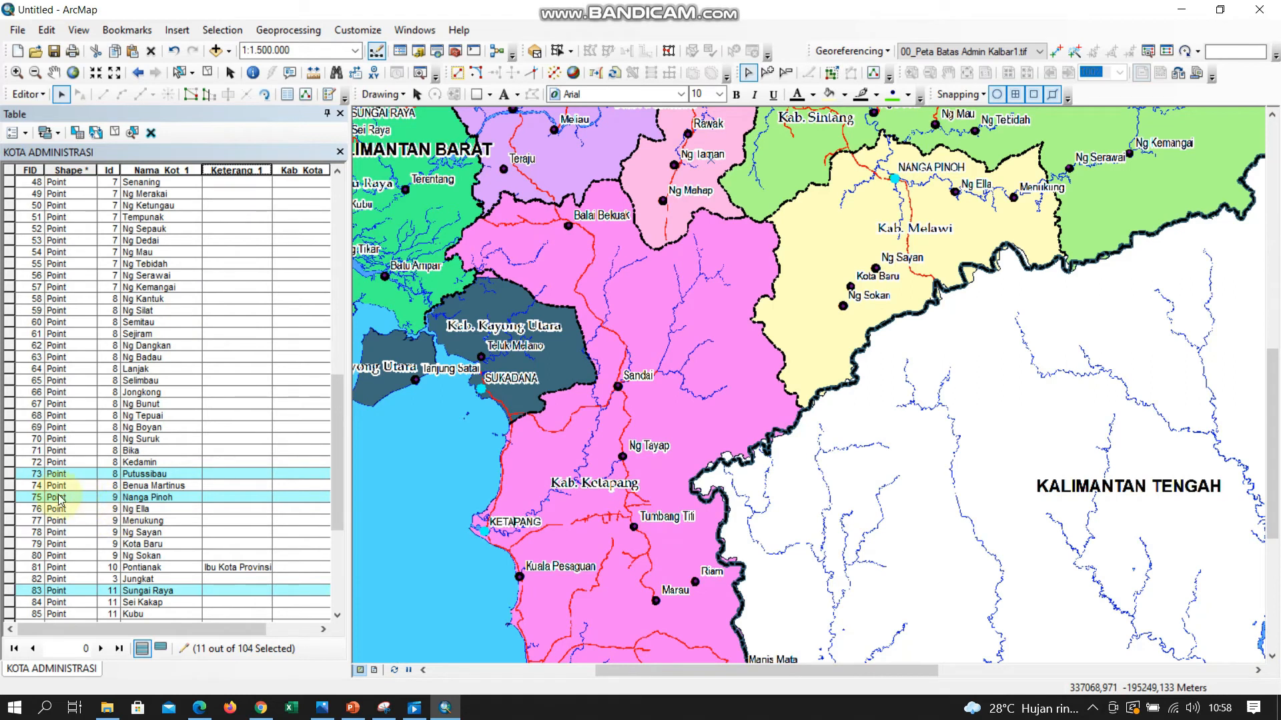
# - Review the highlighted regency capital rows throughout the KOTA ADMINISTRASI attribute table
pyautogui.scroll(-3, 53, 486)
pyautogui.scroll(-3, 54, 486)
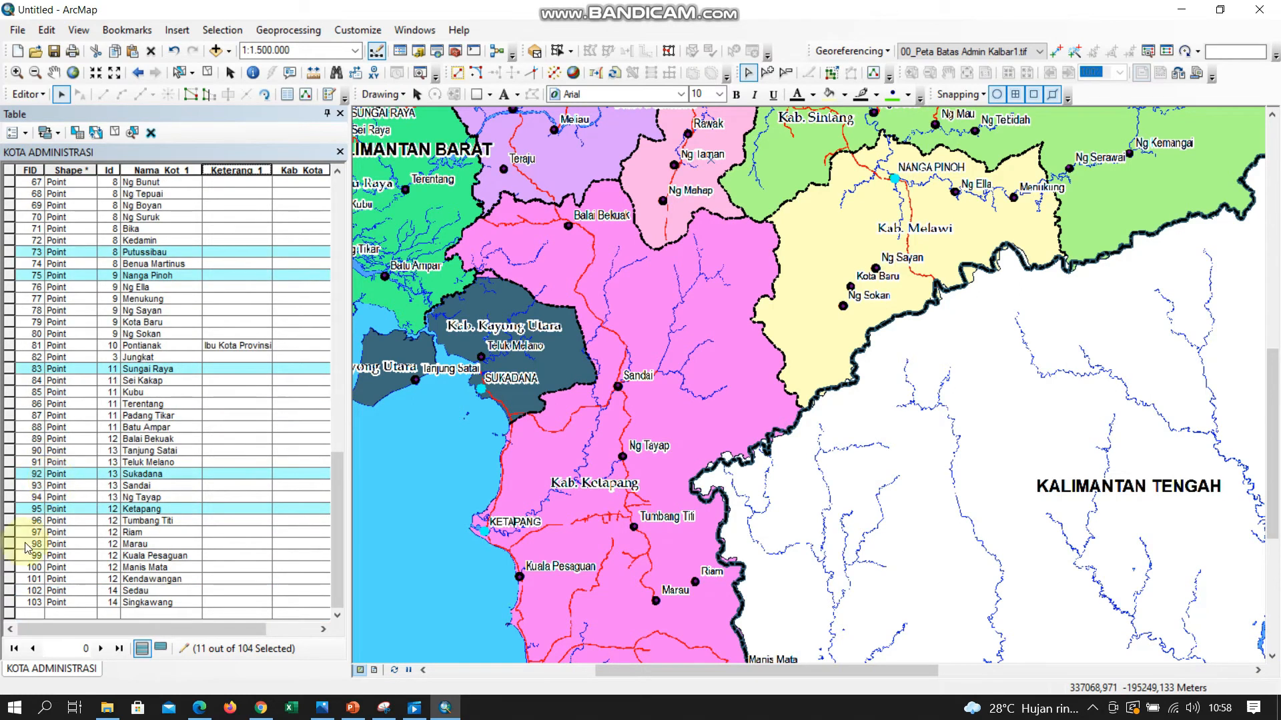
pyautogui.scroll(3, 35, 509)
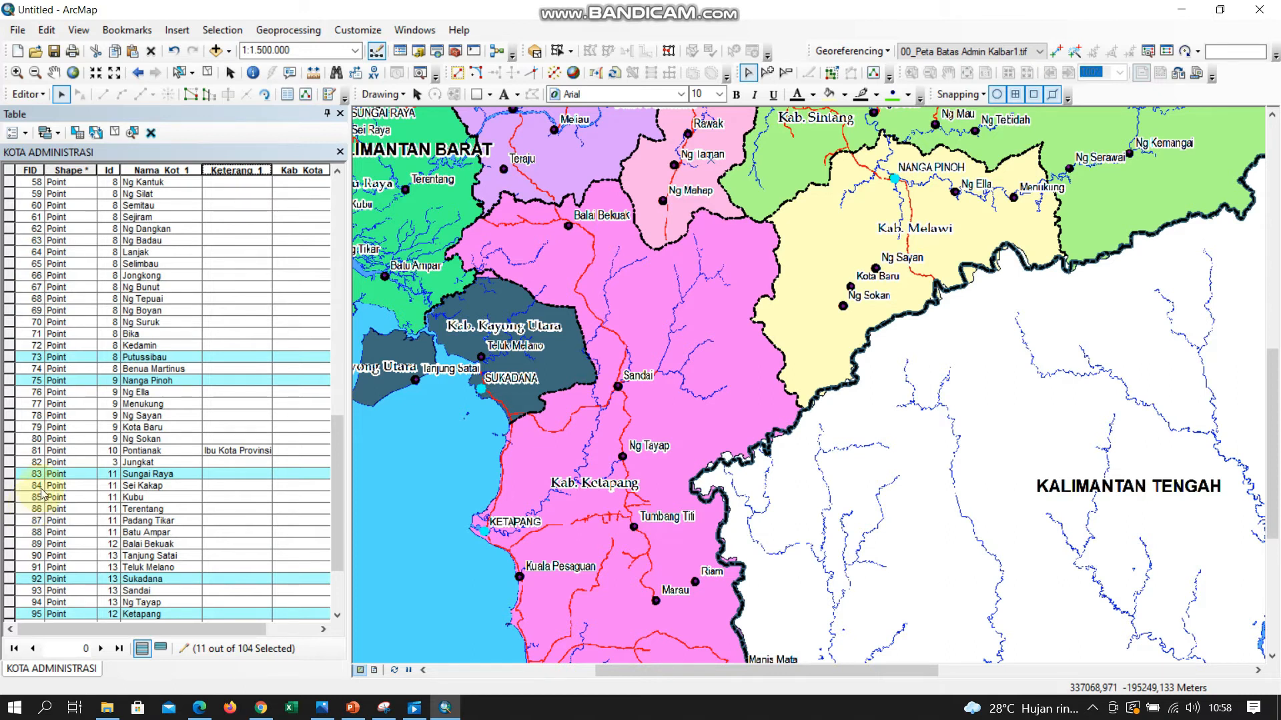
pyautogui.scroll(9, 50, 467)
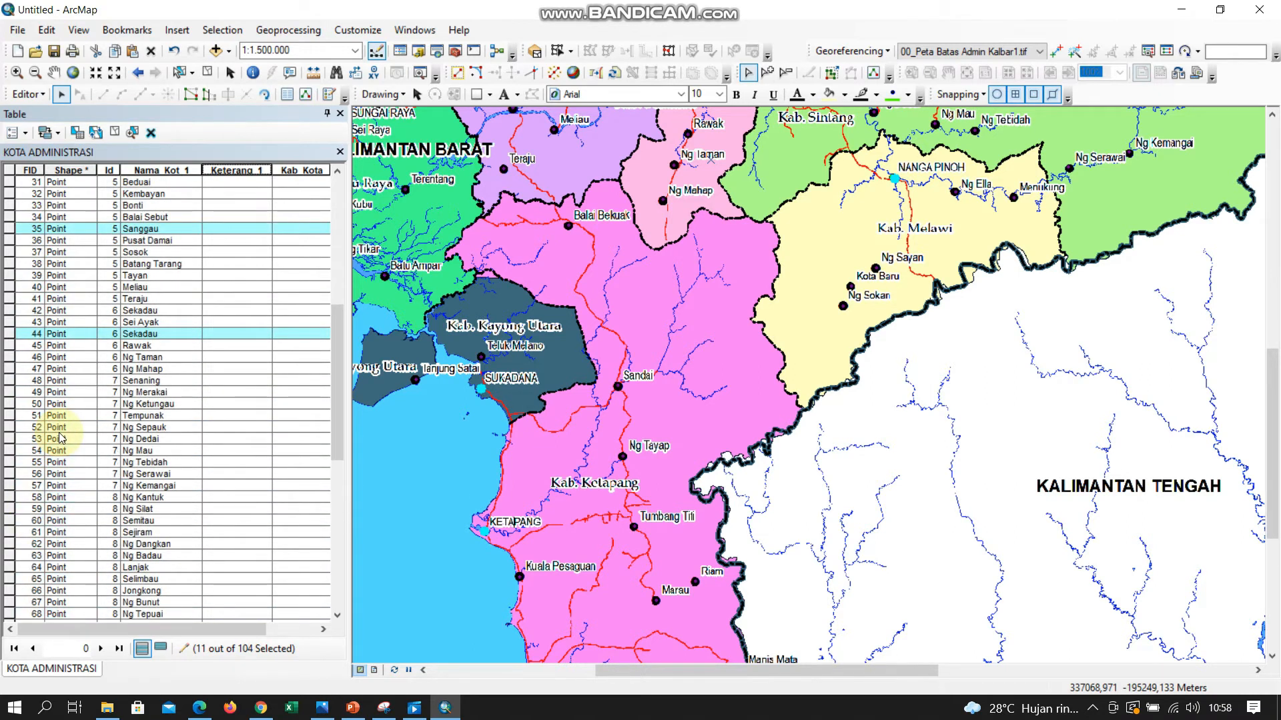
pyautogui.scroll(3, 62, 437)
pyautogui.scroll(7, 61, 438)
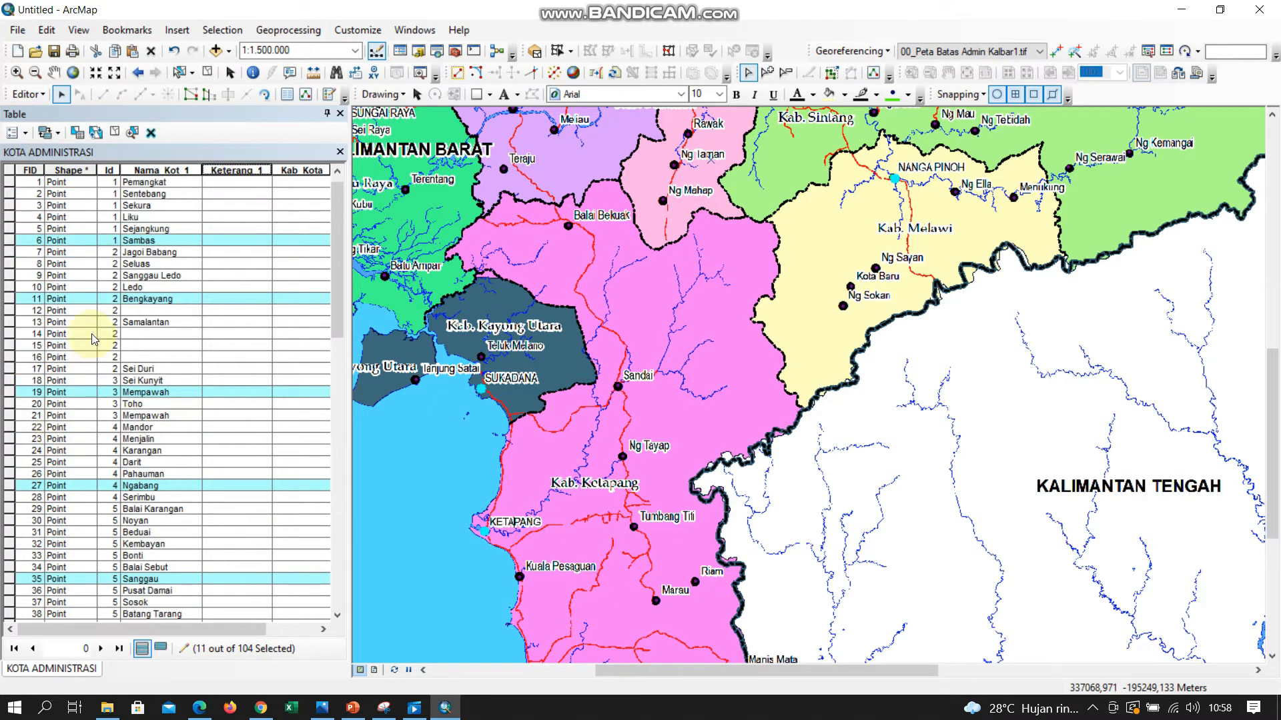
pyautogui.scroll(1, 93, 340)
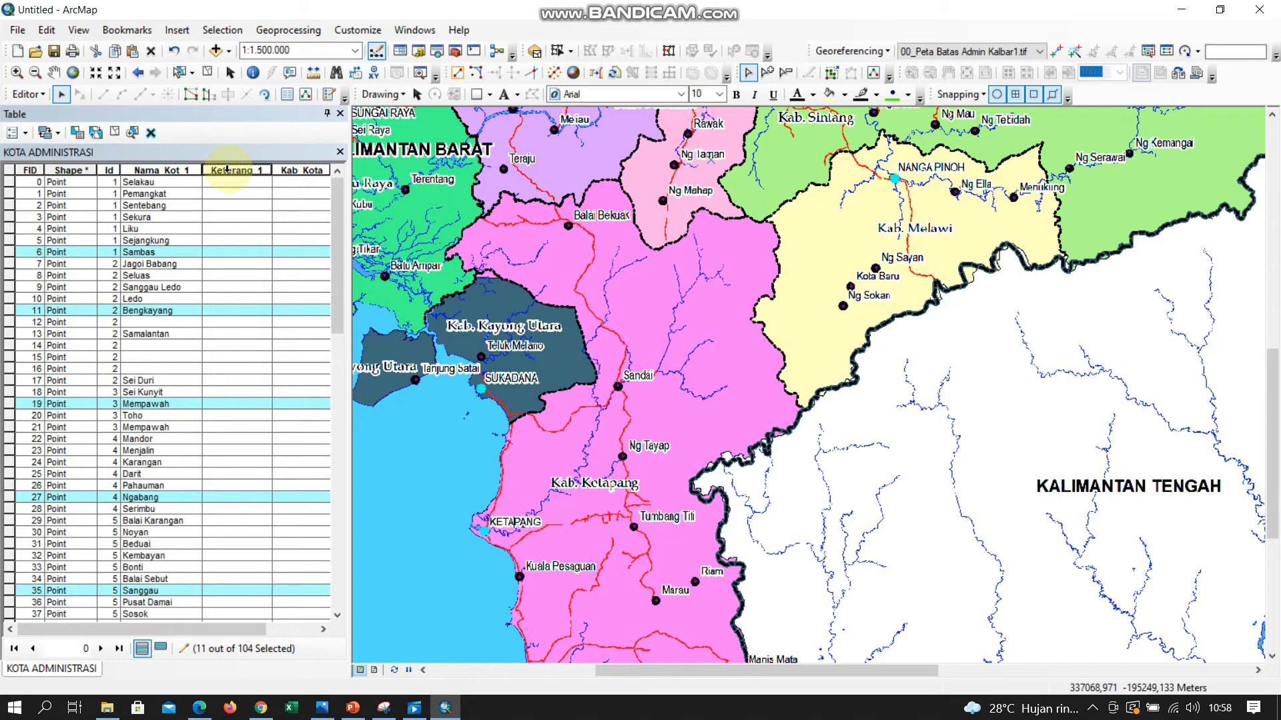
# - Fill Keterang_1 of the selected capitals with "Ibu Kota Kabupaten" using the Field Calculator, and widen the column to fit the text
pyautogui.click(227, 170)
pyautogui.rightClick(229, 172)
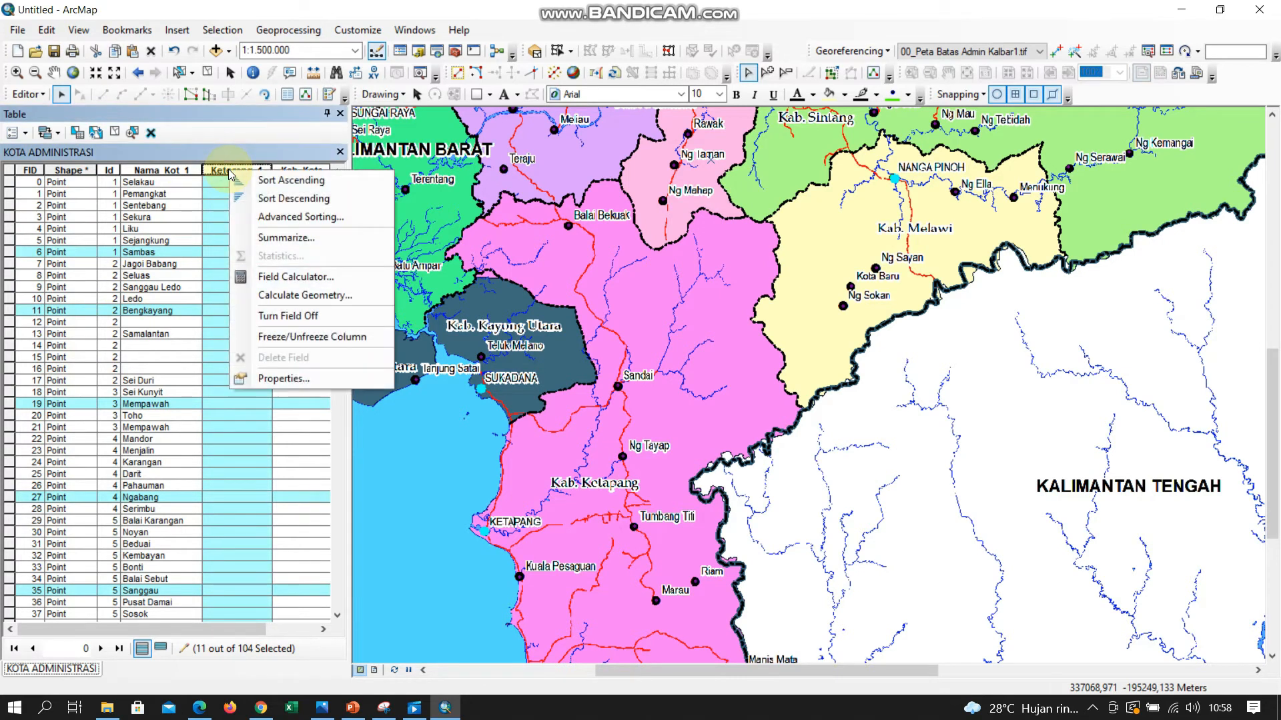
pyautogui.click(287, 276)
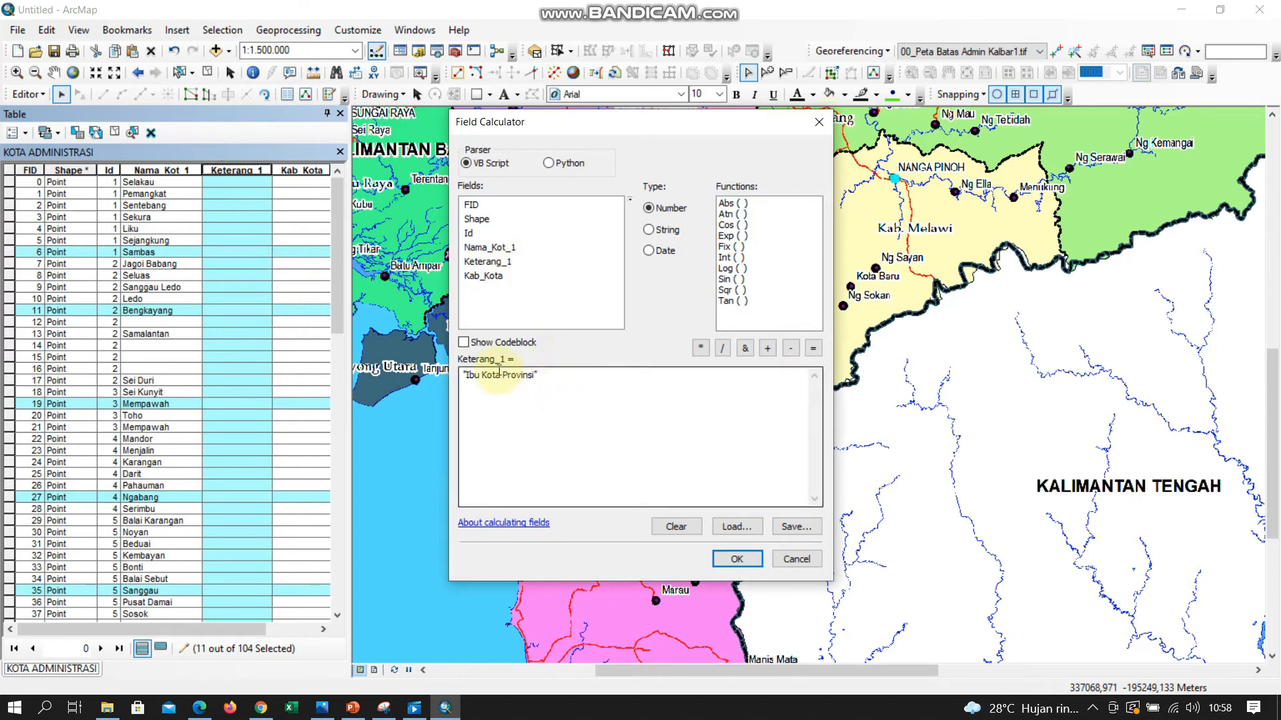
pyautogui.click(534, 374)
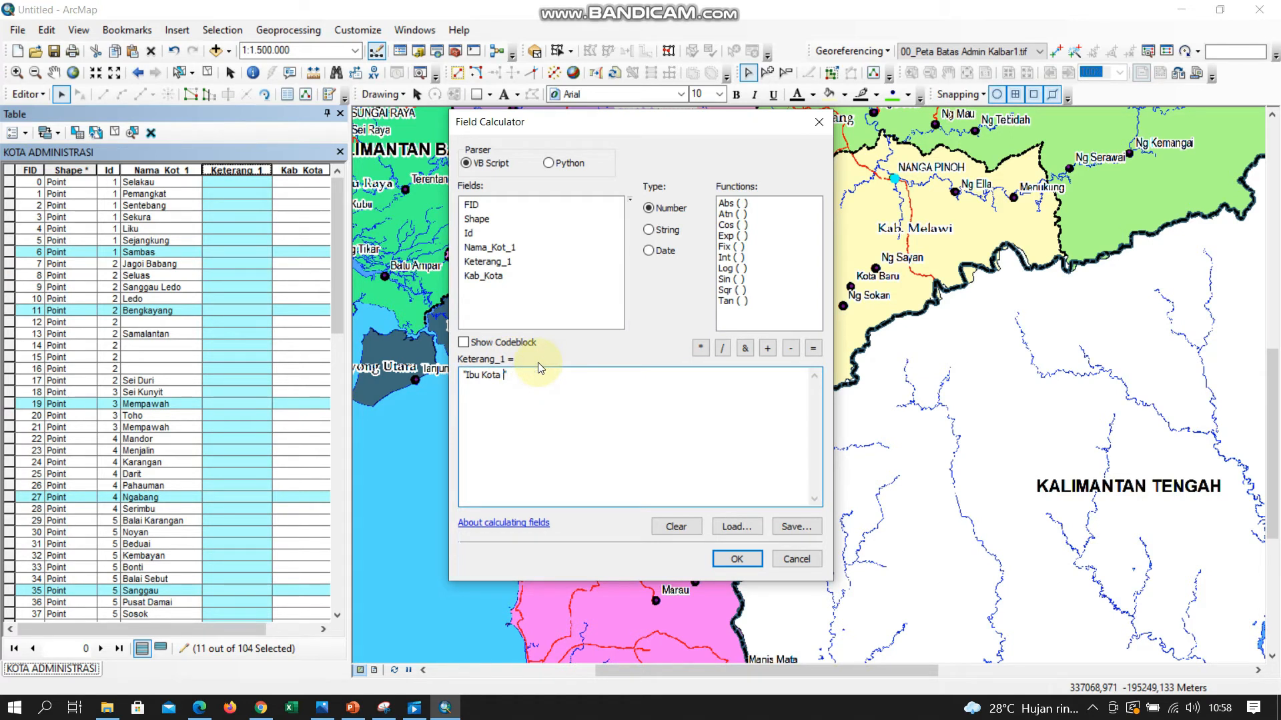
pyautogui.write('Kabupaten')
pyautogui.click(736, 559)
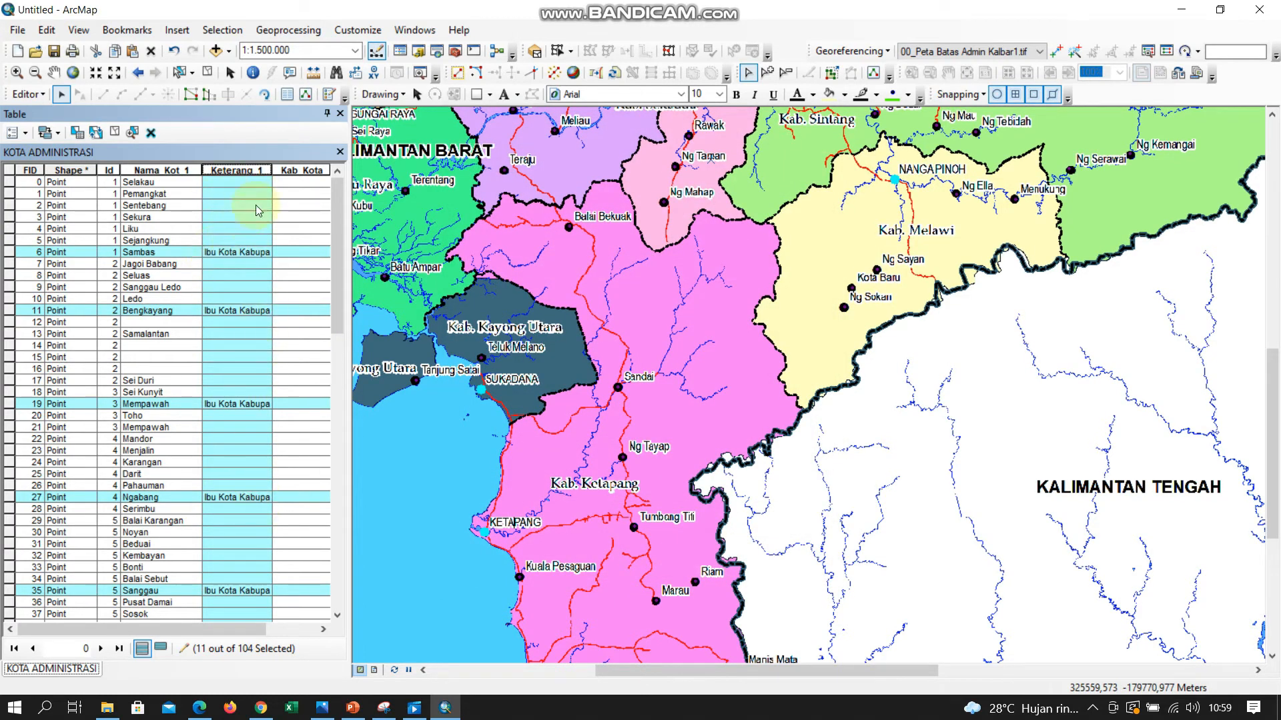
pyautogui.moveTo(271, 171); pyautogui.dragTo(291, 173)
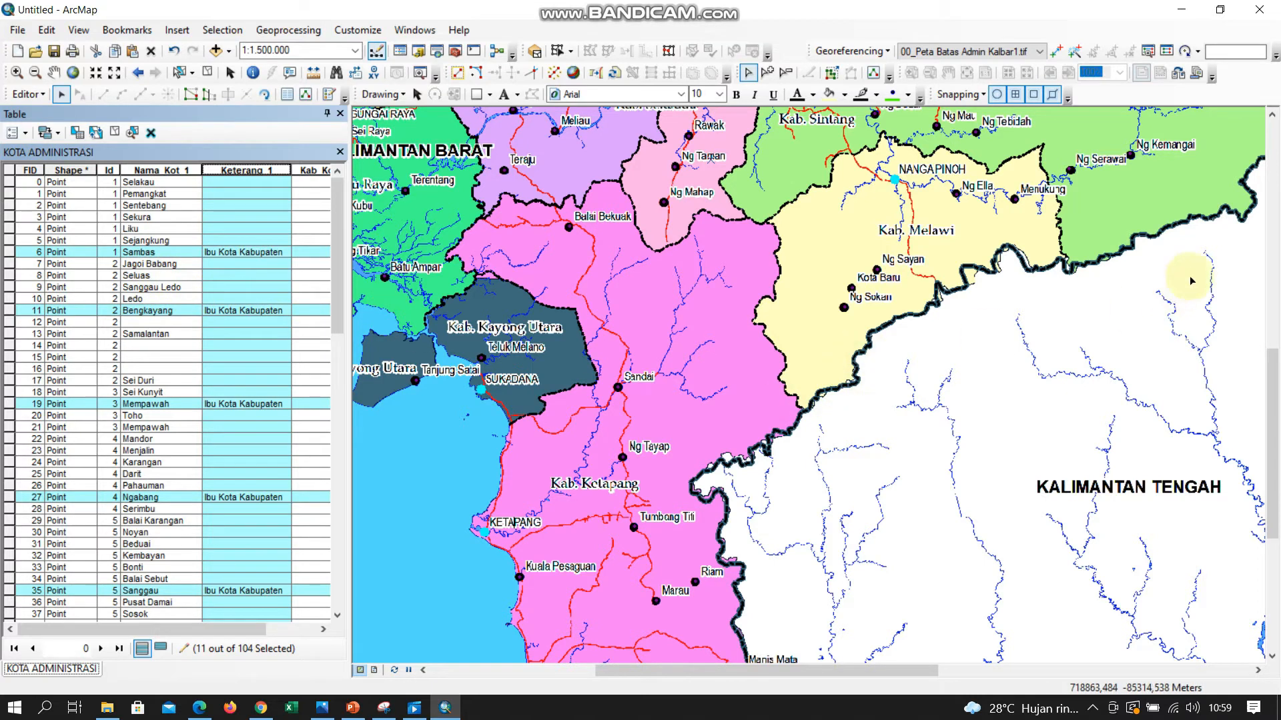
# - Create a KOTA ADMINISTRASI point for Sintang at the road junction beside the SINTANG label in Kab. Sintang
pyautogui.click(1277, 142)
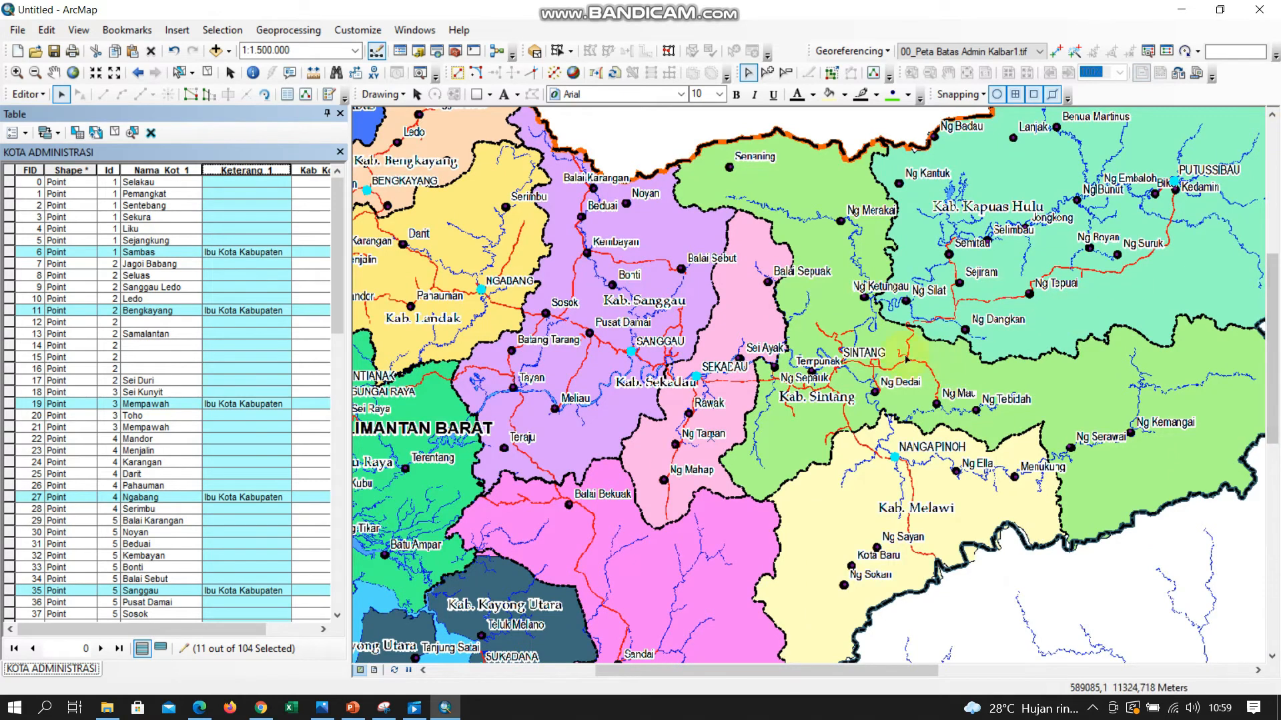
pyautogui.scroll(-3, 839, 364)
pyautogui.scroll(3, 841, 356)
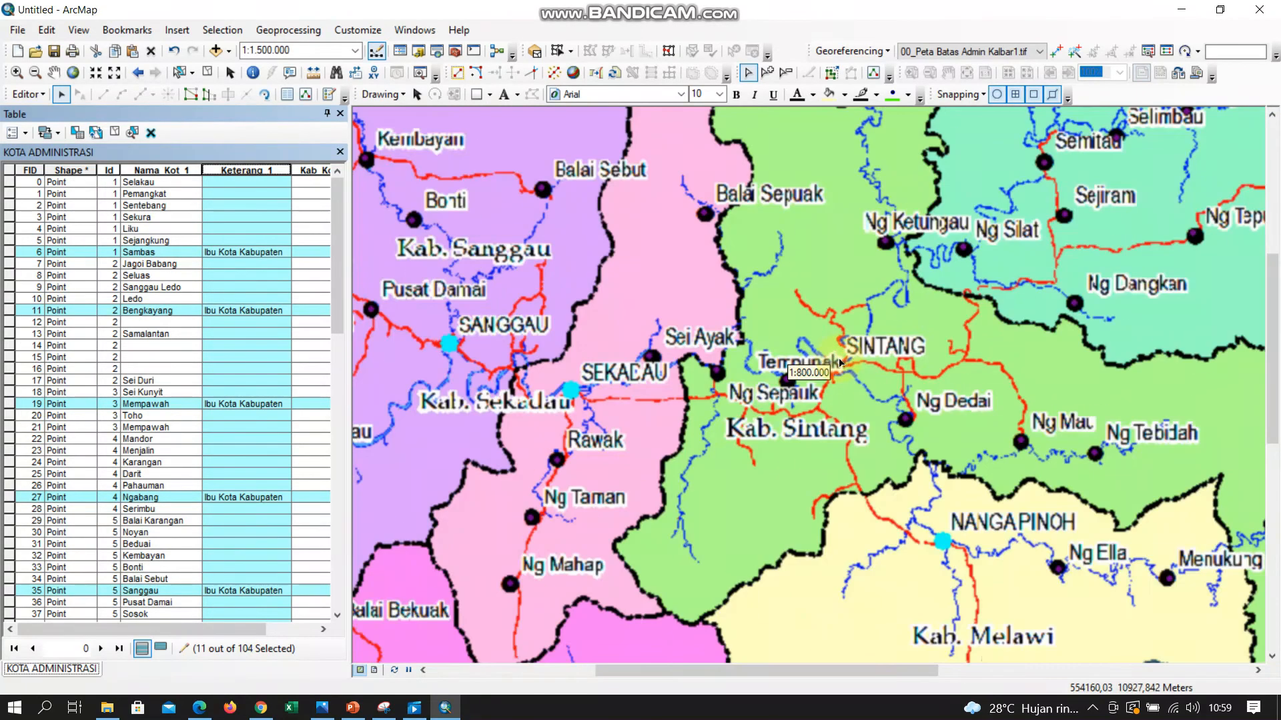
pyautogui.scroll(1, 907, 385)
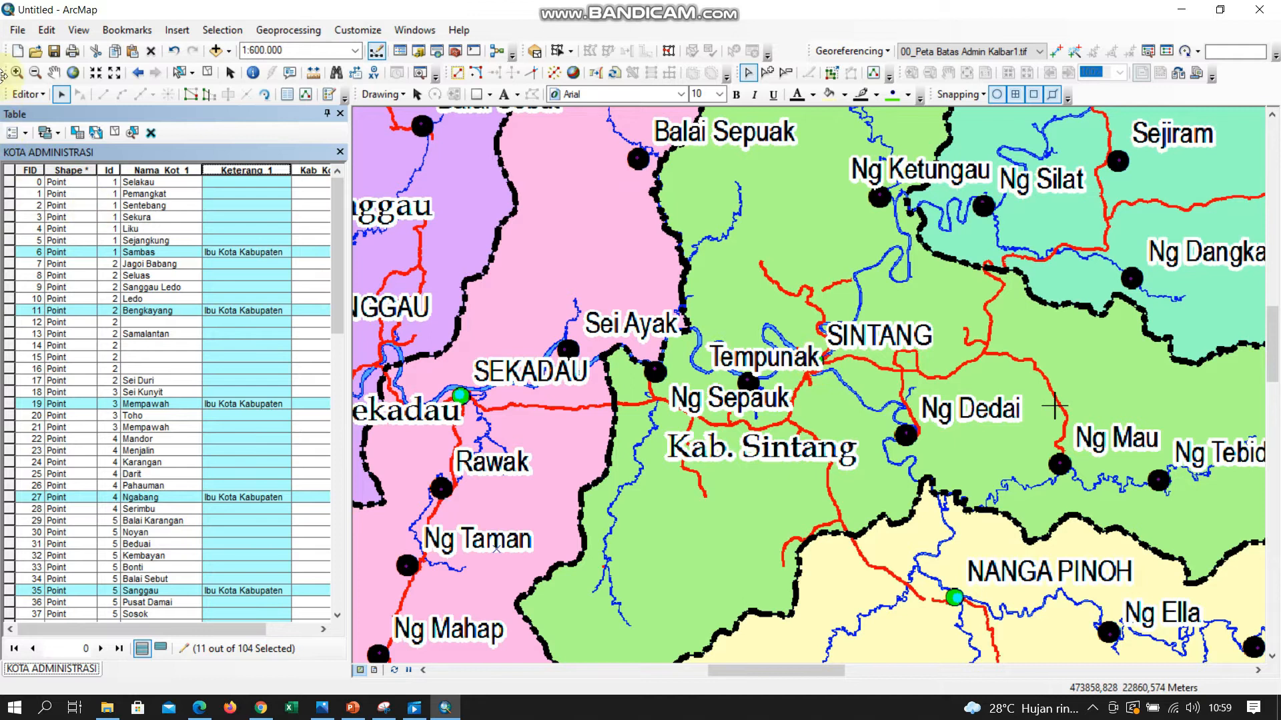
pyautogui.click(34, 95)
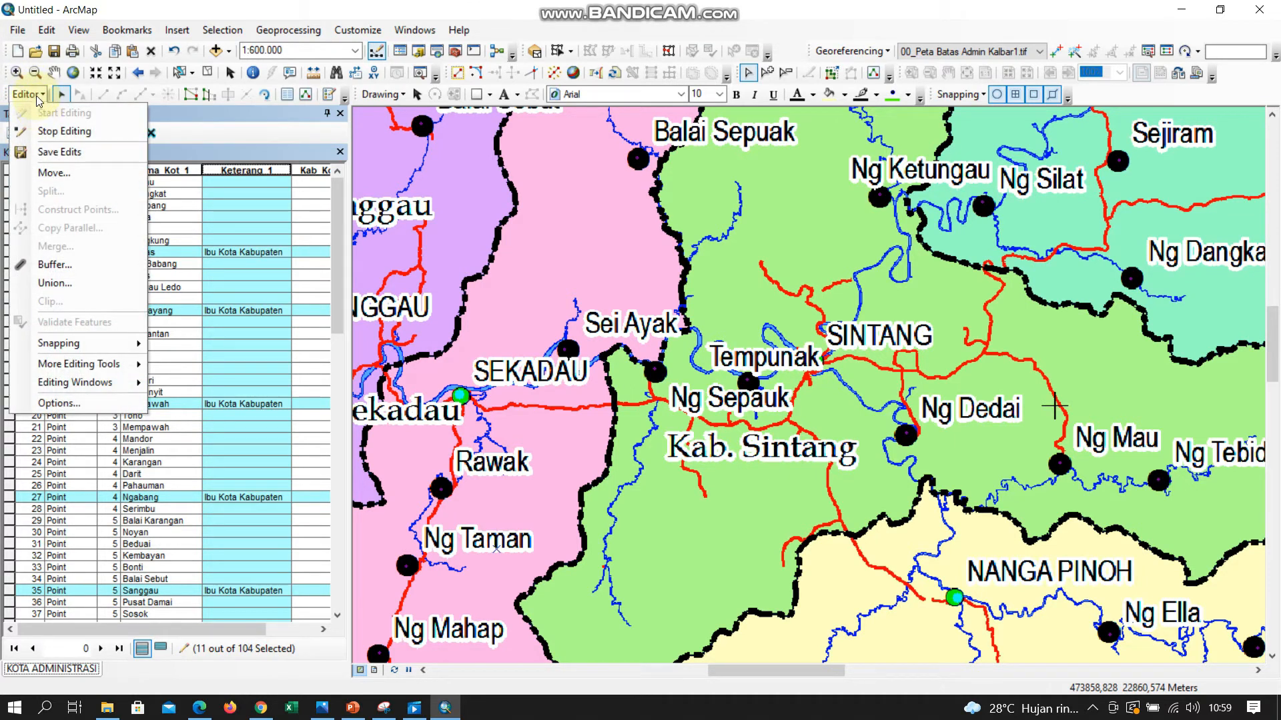
pyautogui.click(34, 94)
pyautogui.click(327, 97)
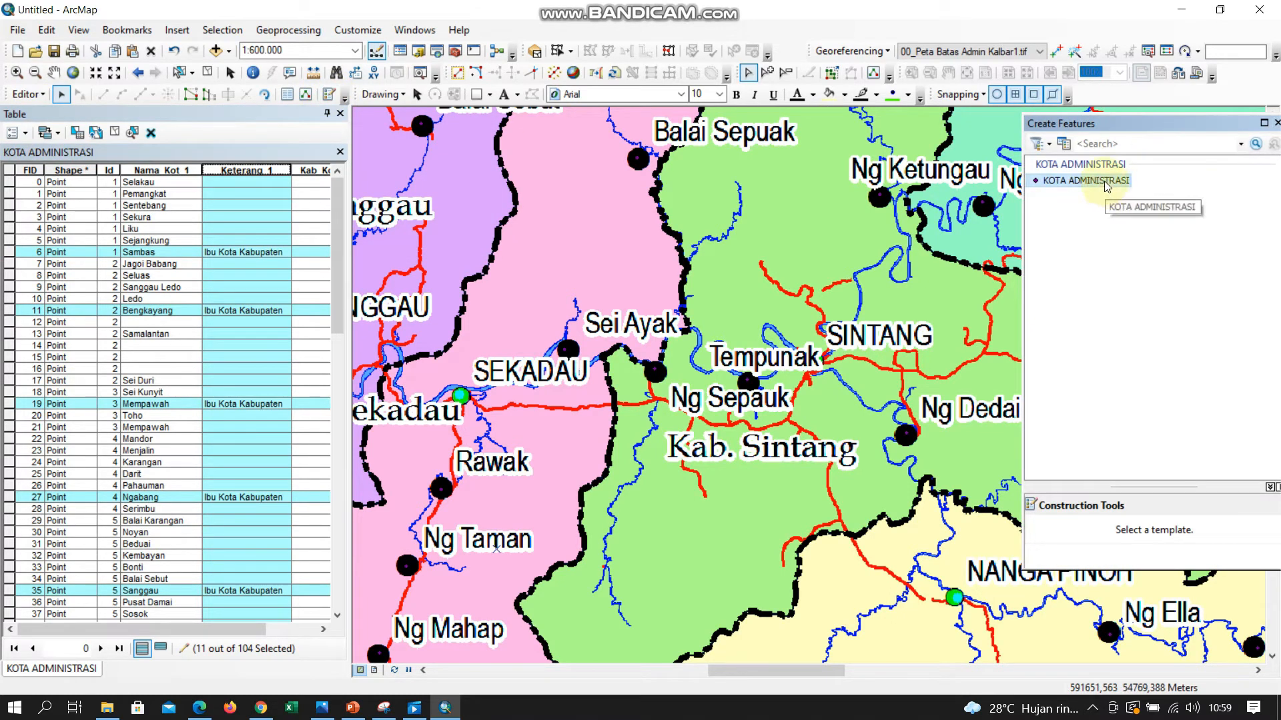
pyautogui.click(1087, 187)
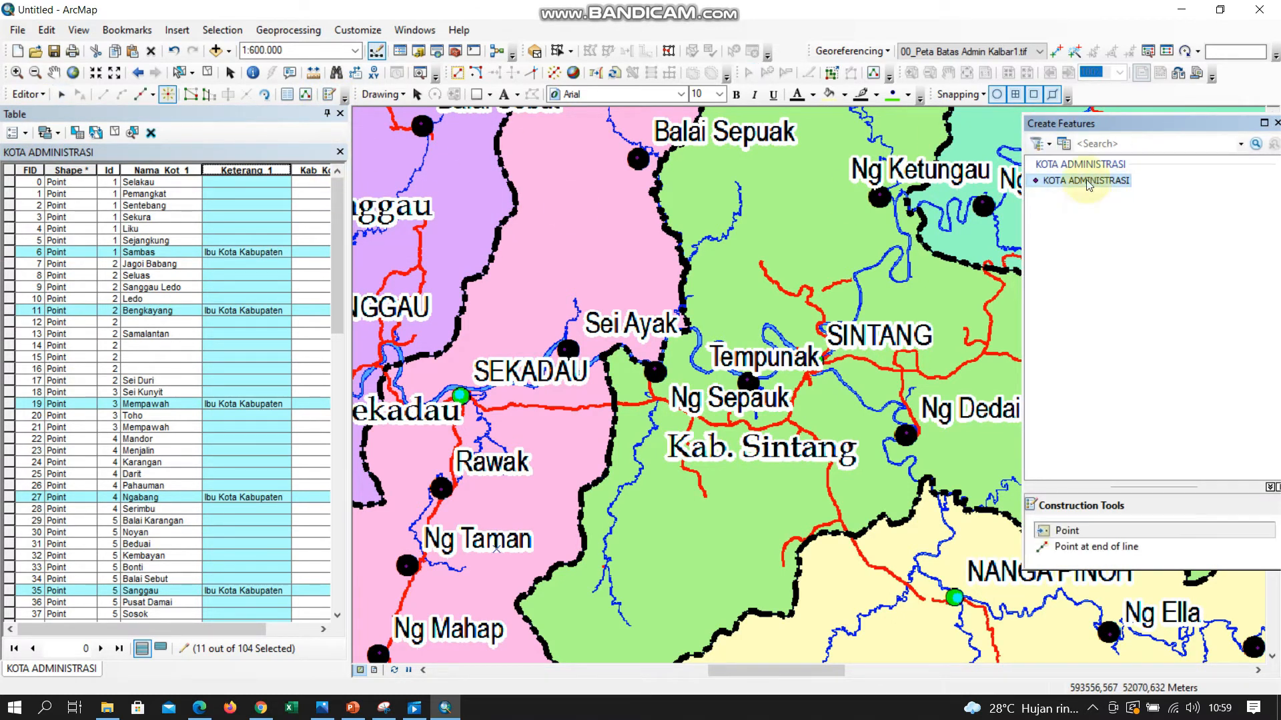
pyautogui.click(1068, 532)
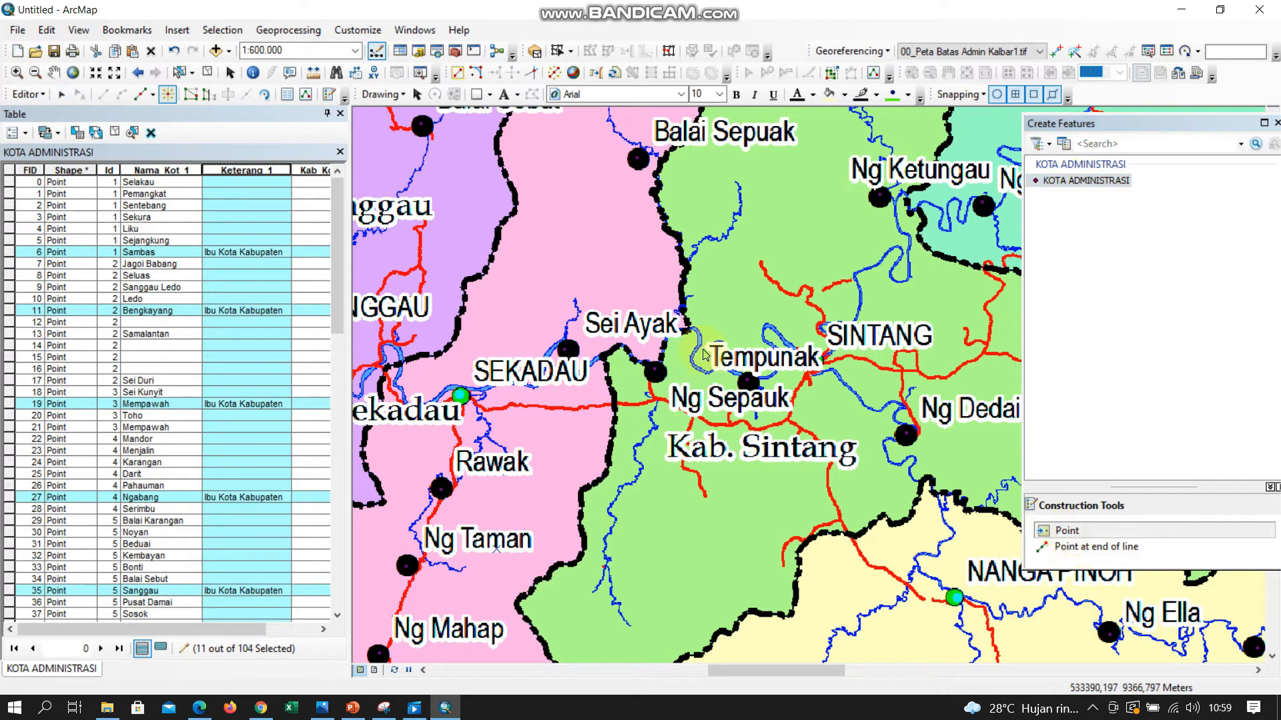
pyautogui.click(820, 371)
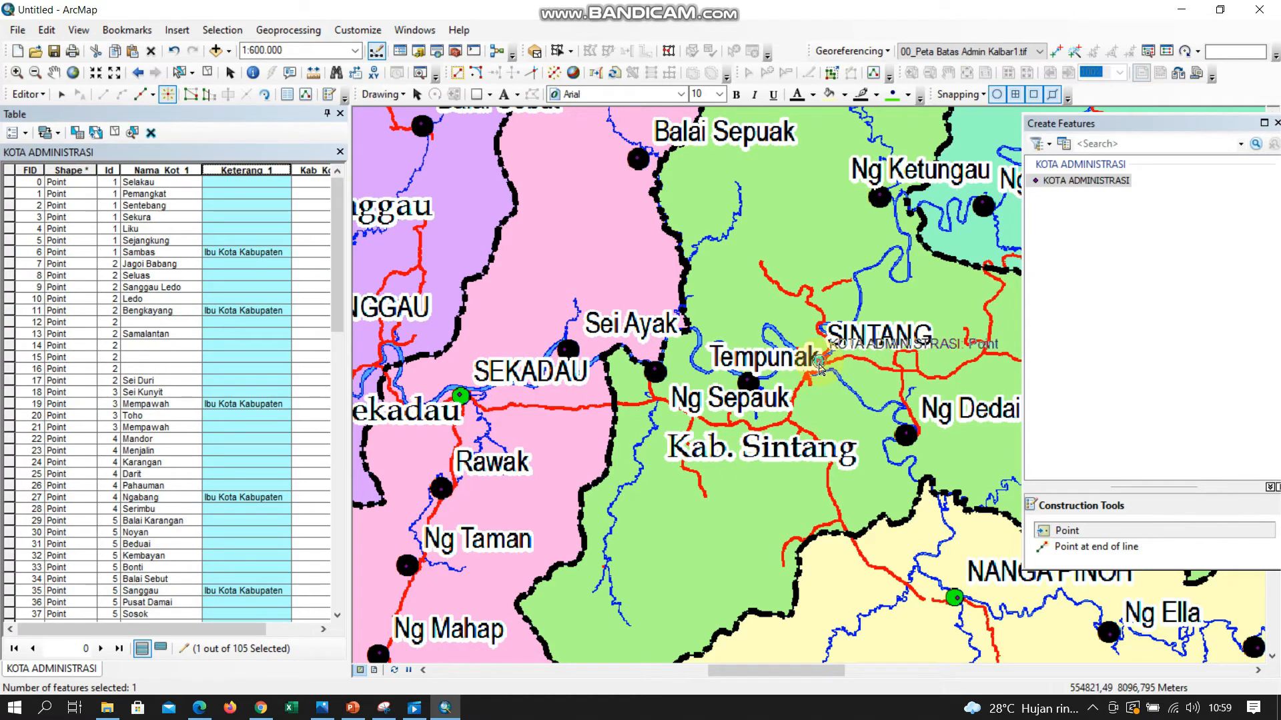
# - Locate the new point's record in the attribute table and check which Id the Kab. Sintang towns use
pyautogui.scroll(-5, 98, 440)
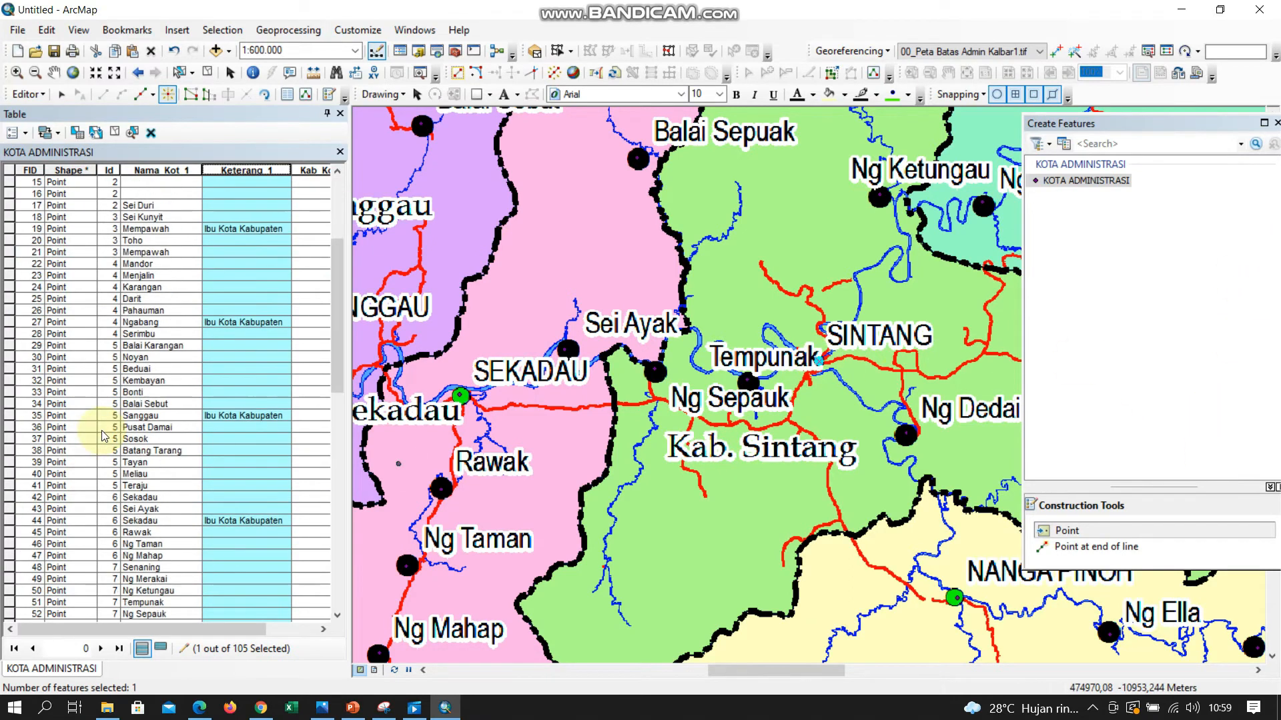
pyautogui.click(1276, 123)
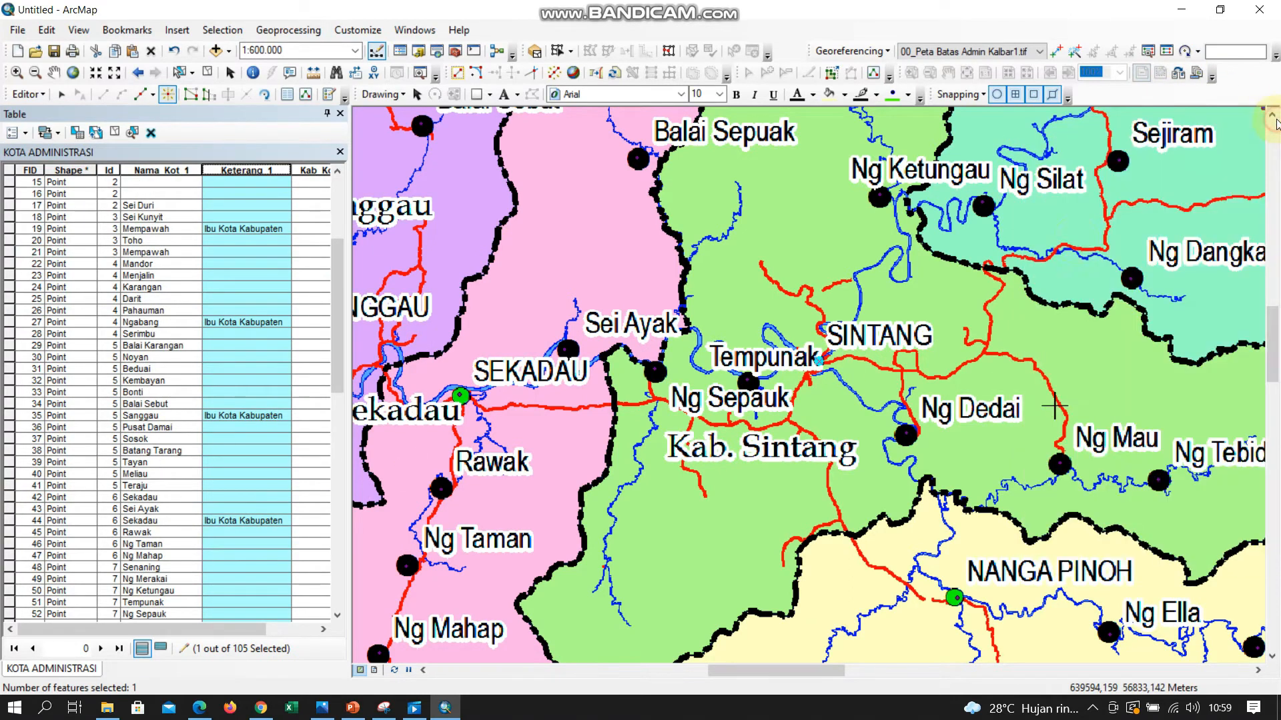
pyautogui.scroll(-5, 90, 420)
pyautogui.scroll(-13, 88, 422)
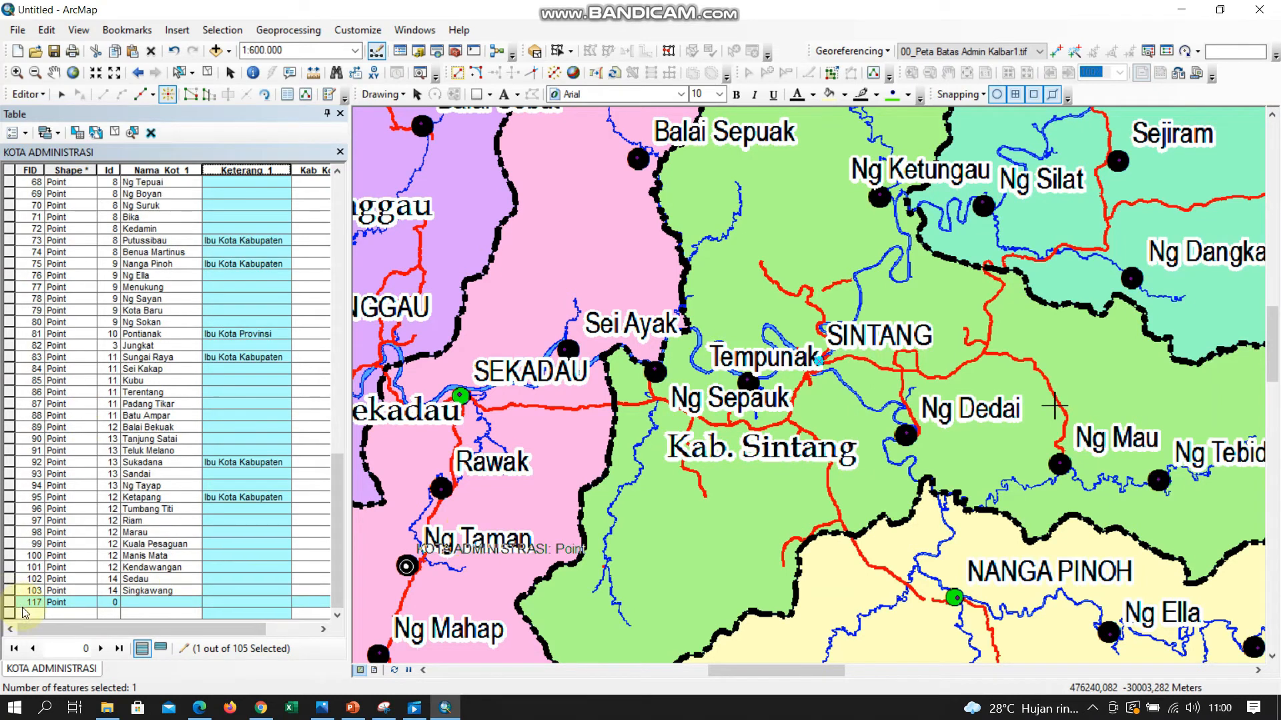
pyautogui.click(826, 352)
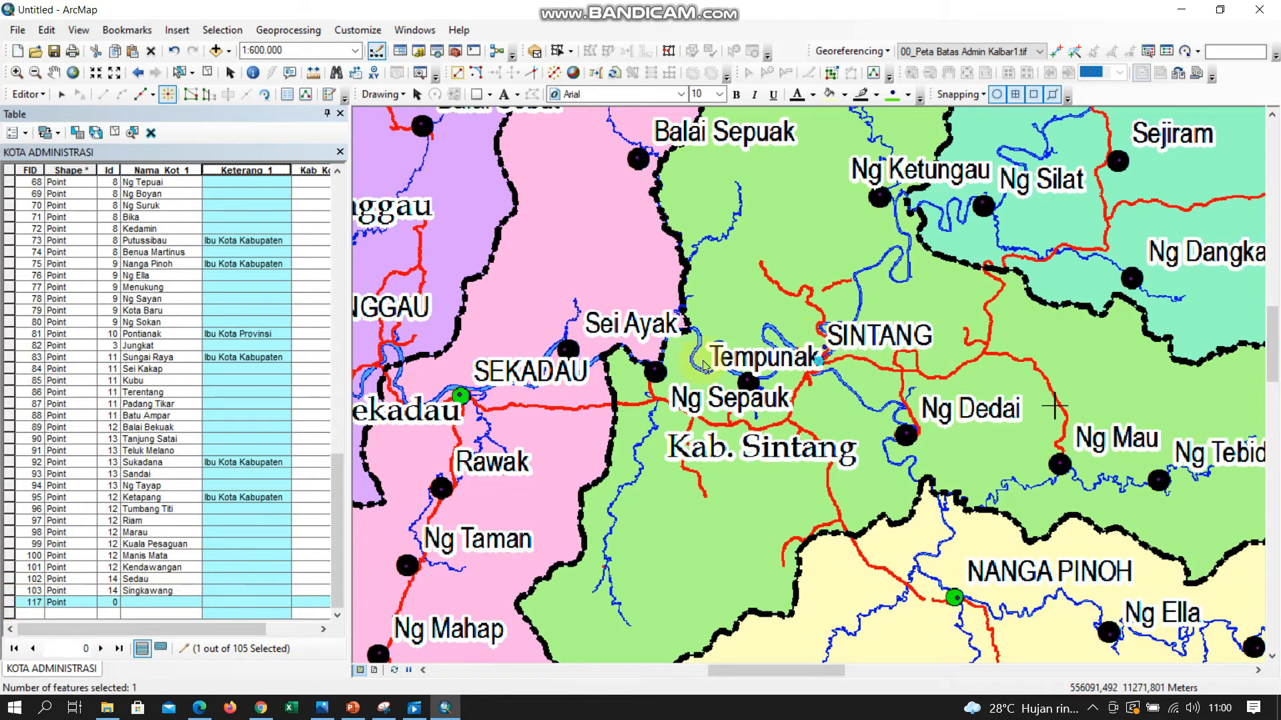
pyautogui.scroll(2, 189, 310)
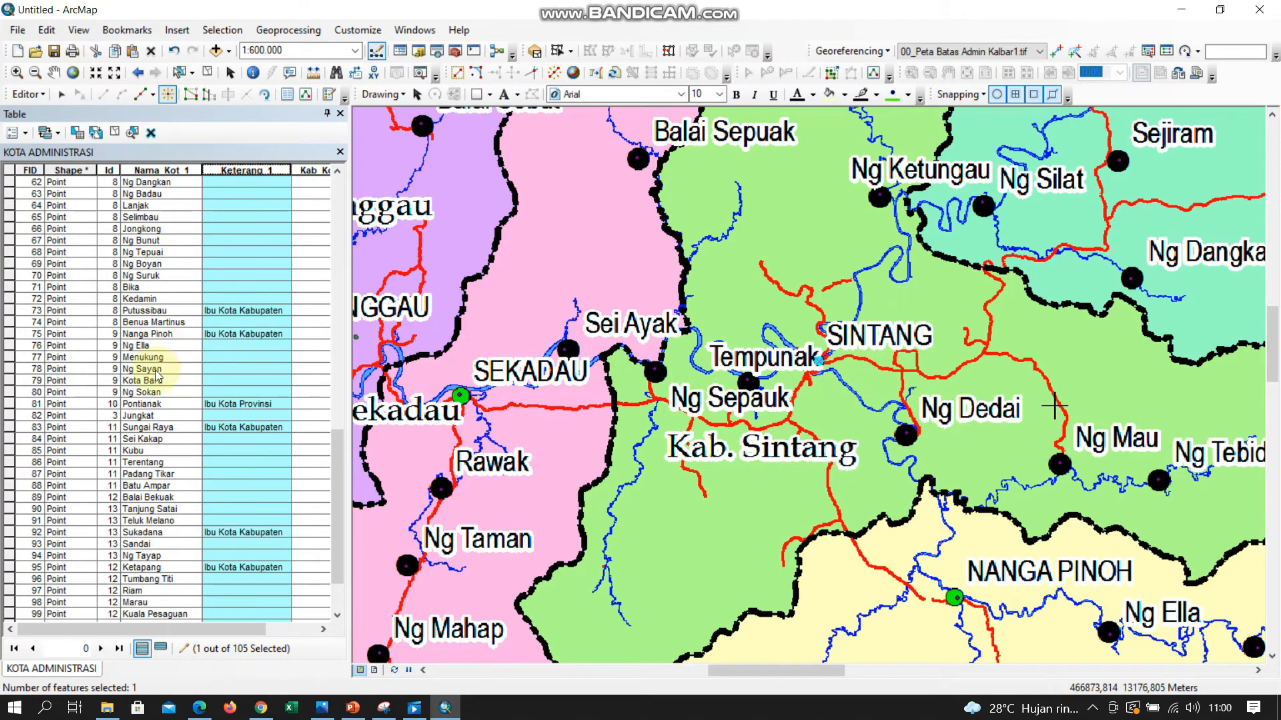
pyautogui.scroll(-2, 163, 416)
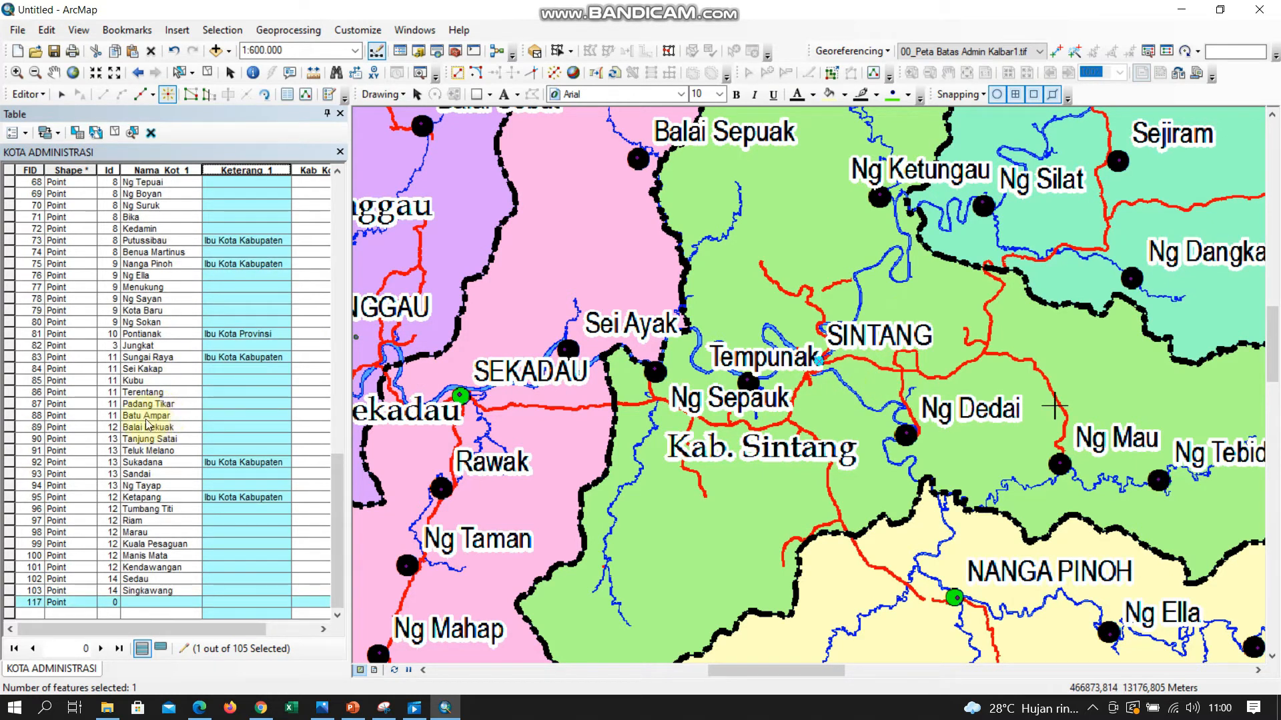
pyautogui.scroll(9, 148, 424)
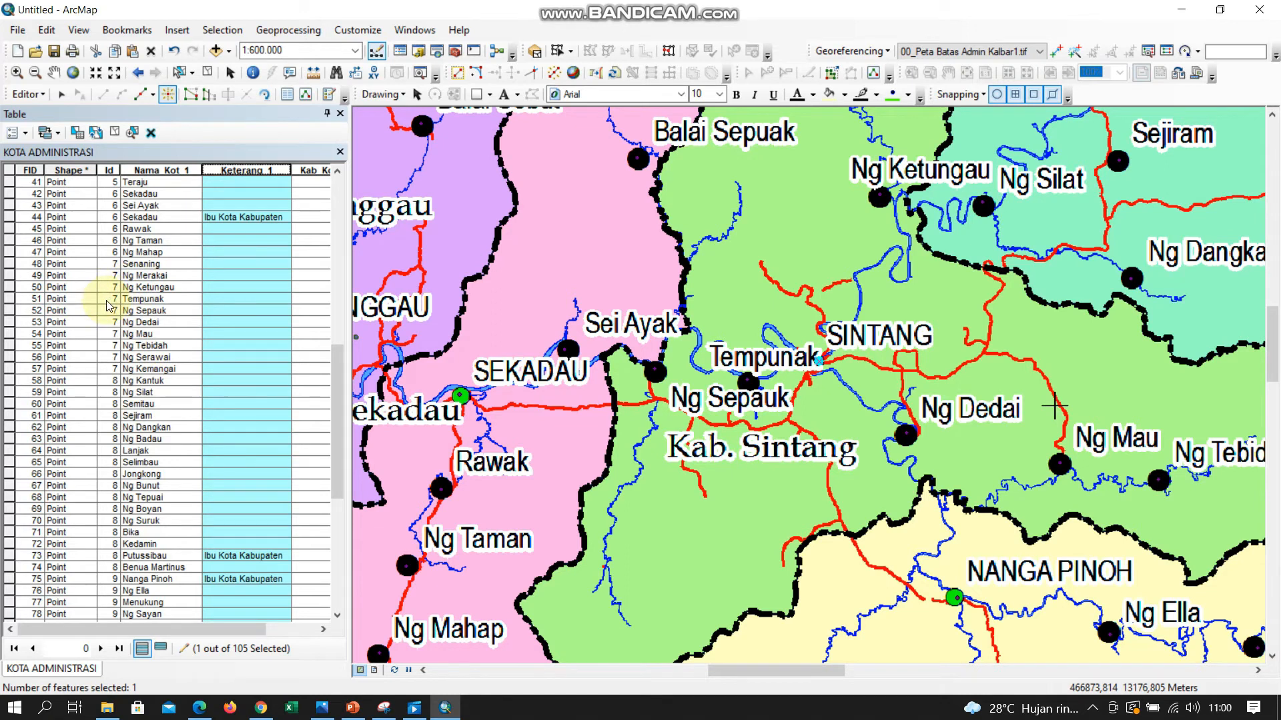
pyautogui.scroll(-9, 176, 494)
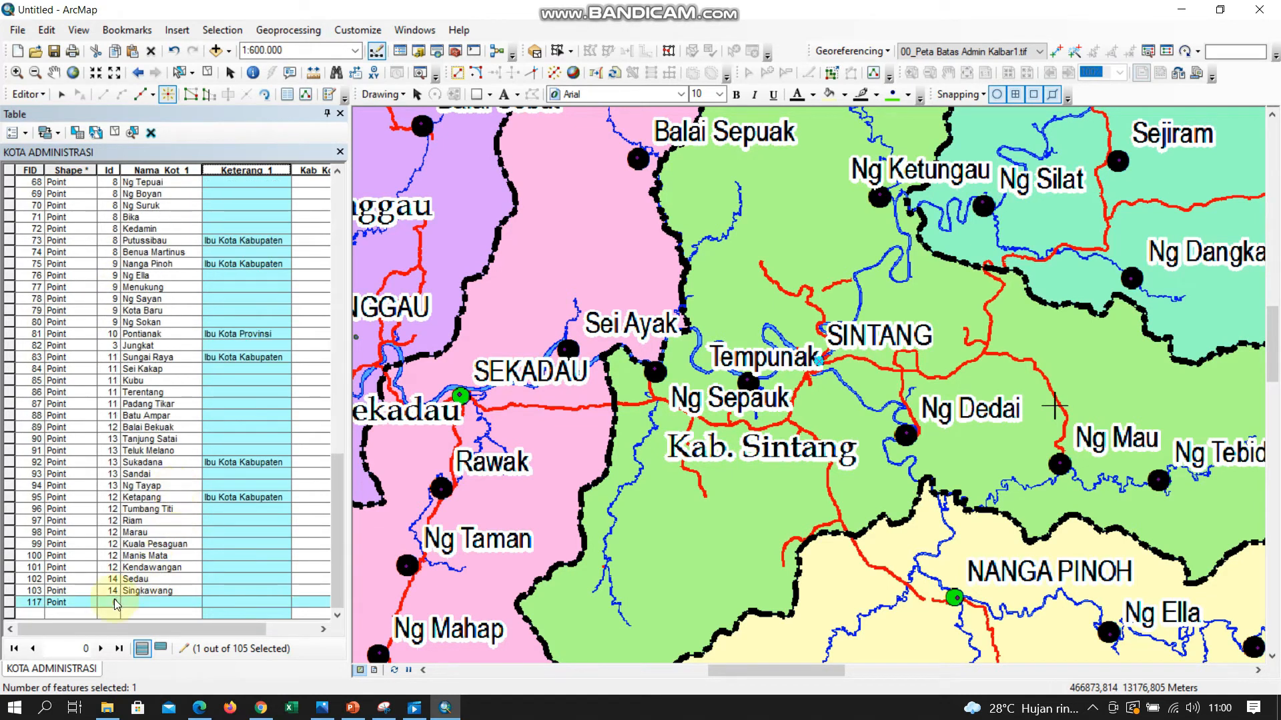
# - Set the new point's Id to 7 and its Nama_Kot_1 to Sintang
pyautogui.click(117, 604)
pyautogui.click(108, 602)
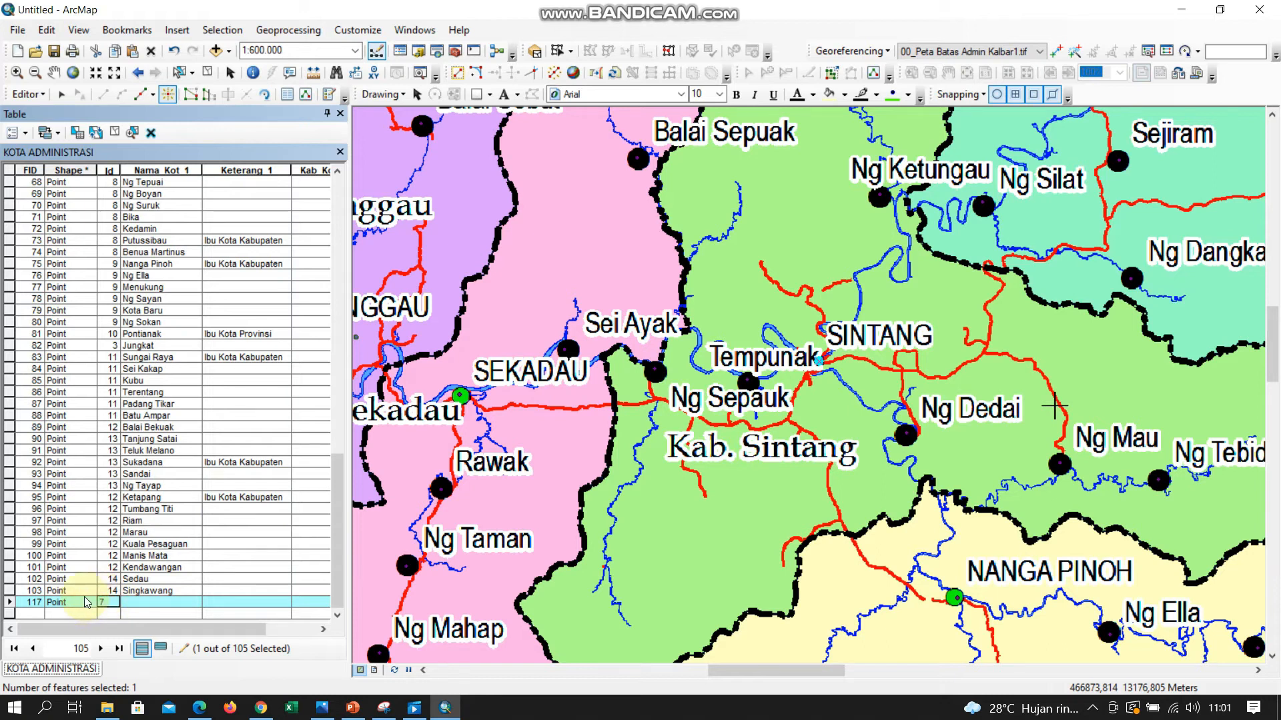
pyautogui.click(124, 603)
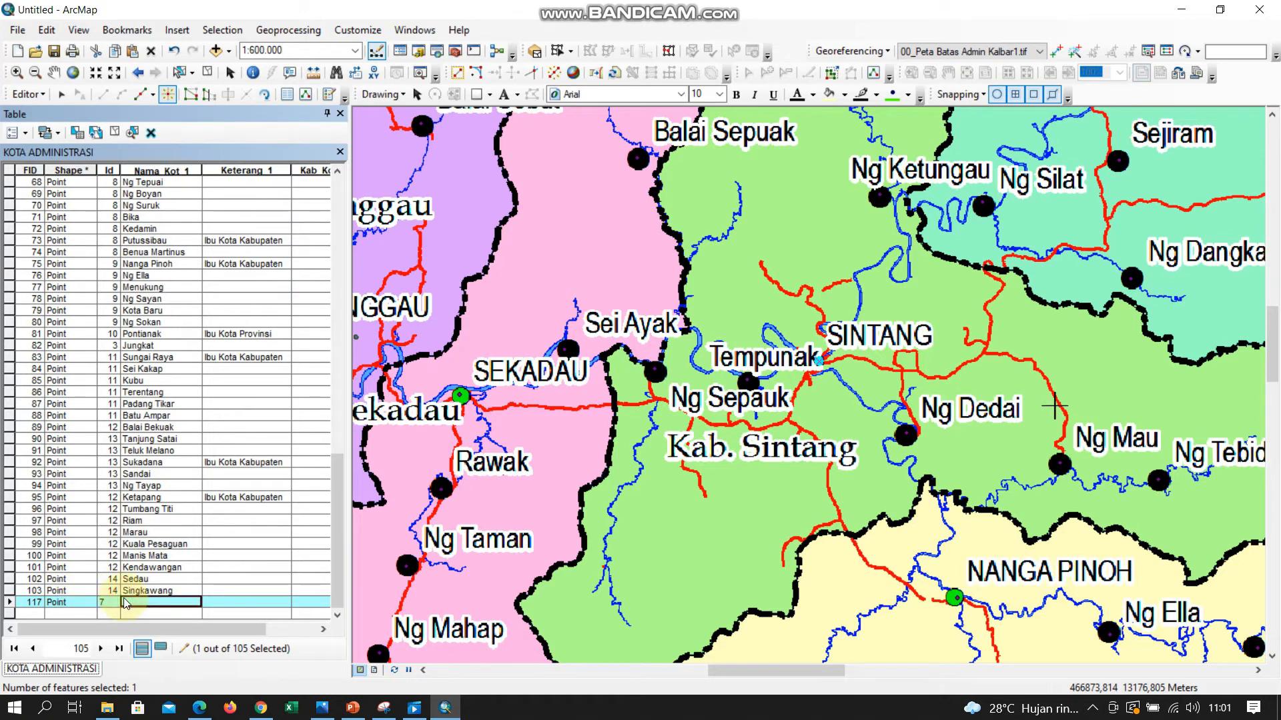
pyautogui.write('S')
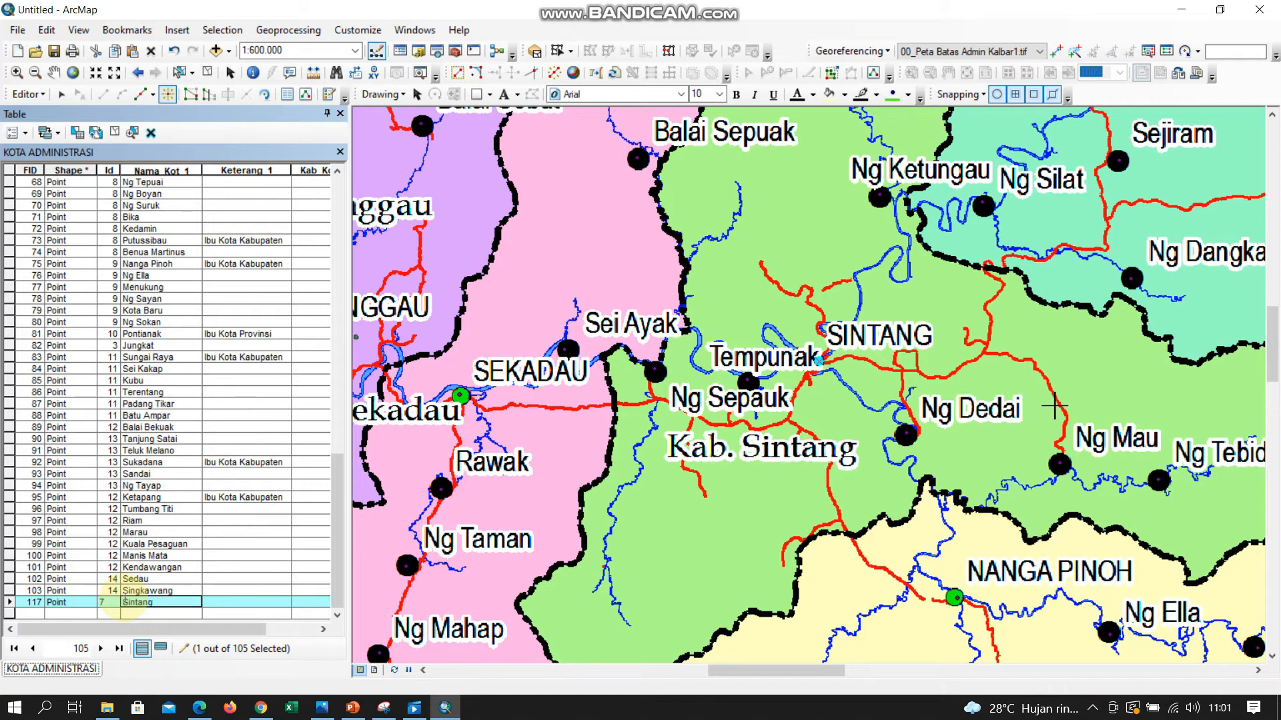
pyautogui.write('intang')
# - Enter "Ibu Kota Kabupaten" in Keterang_1 of the new Sintang record, matching the Ketapang row
pyautogui.click(248, 603)
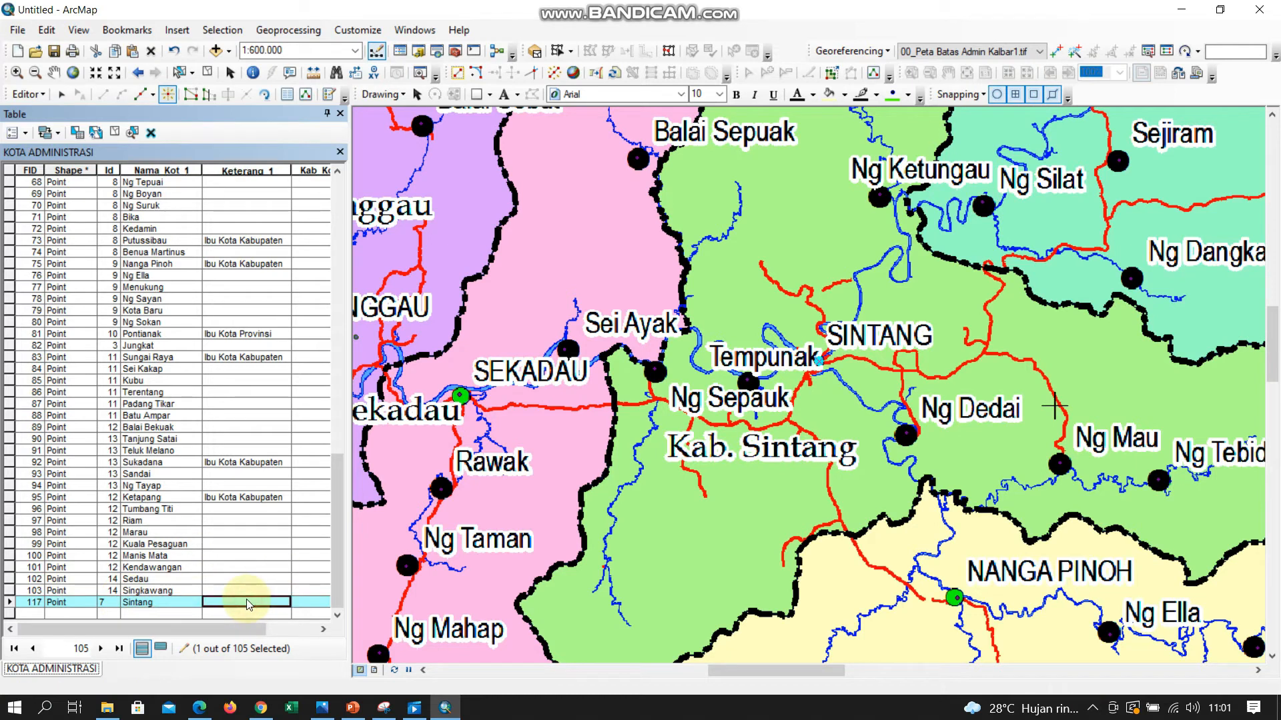
pyautogui.click(234, 498)
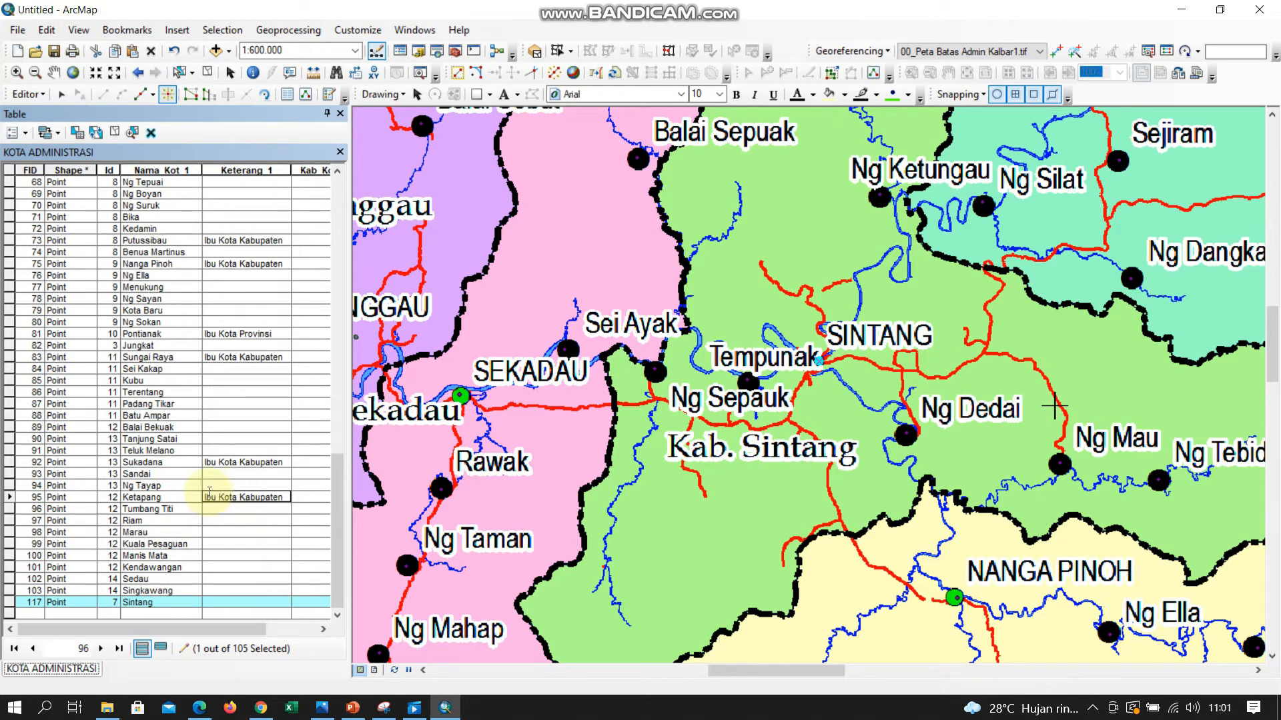
pyautogui.click(227, 603)
pyautogui.write('Ibu Kota Kabupaten')
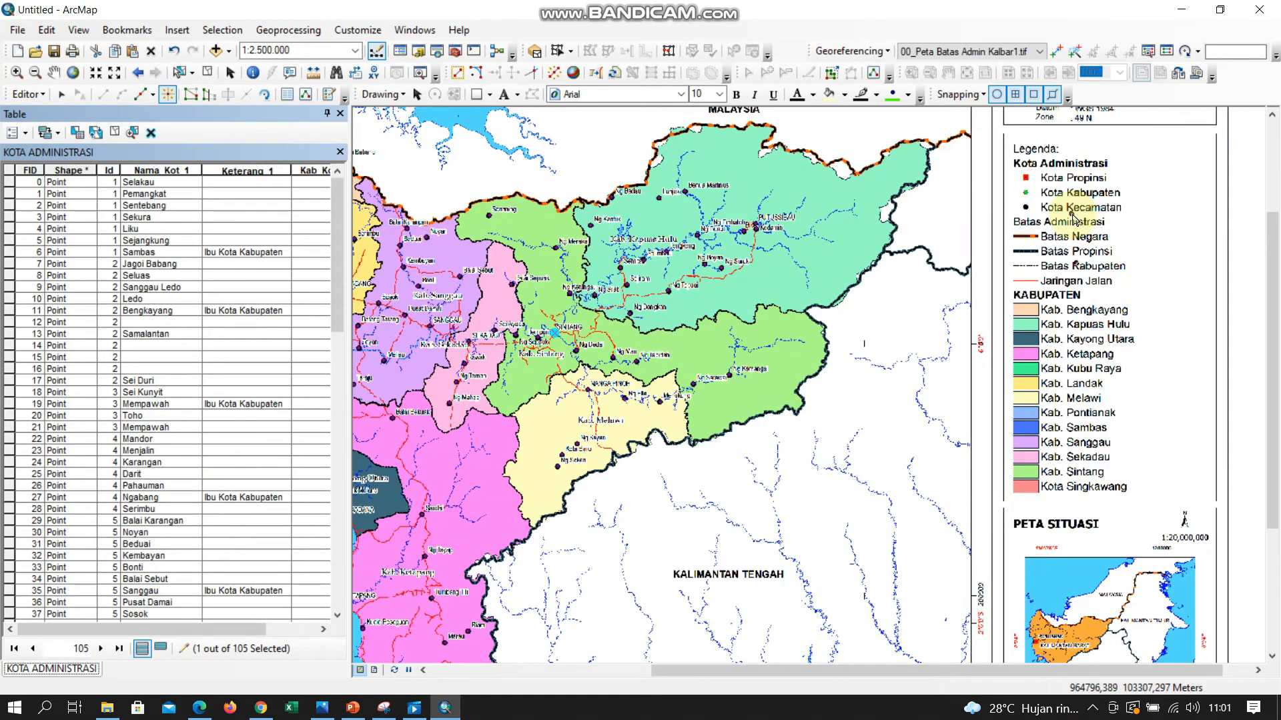
# - Select every KOTA ADMINISTRASI record whose Keterang_1 is empty, leaving out the provincial and regency capitals
pyautogui.moveTo(9, 182); pyautogui.dragTo(6, 301)
pyautogui.keyDown('ctrl'); pyautogui.click(9, 299); pyautogui.keyUp('ctrl')
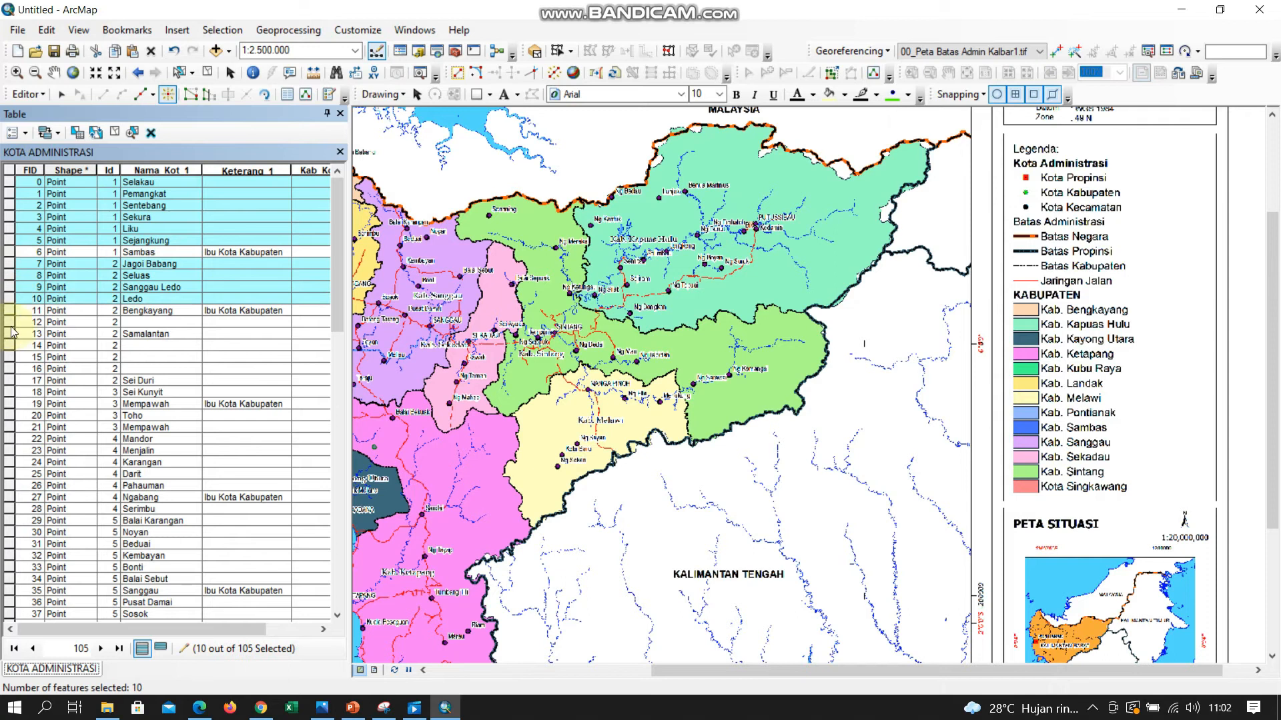
pyautogui.keyDown('ctrl'); pyautogui.click(11, 323); pyautogui.keyUp('ctrl')
pyautogui.keyDown('ctrl'); pyautogui.click(10, 333); pyautogui.keyUp('ctrl')
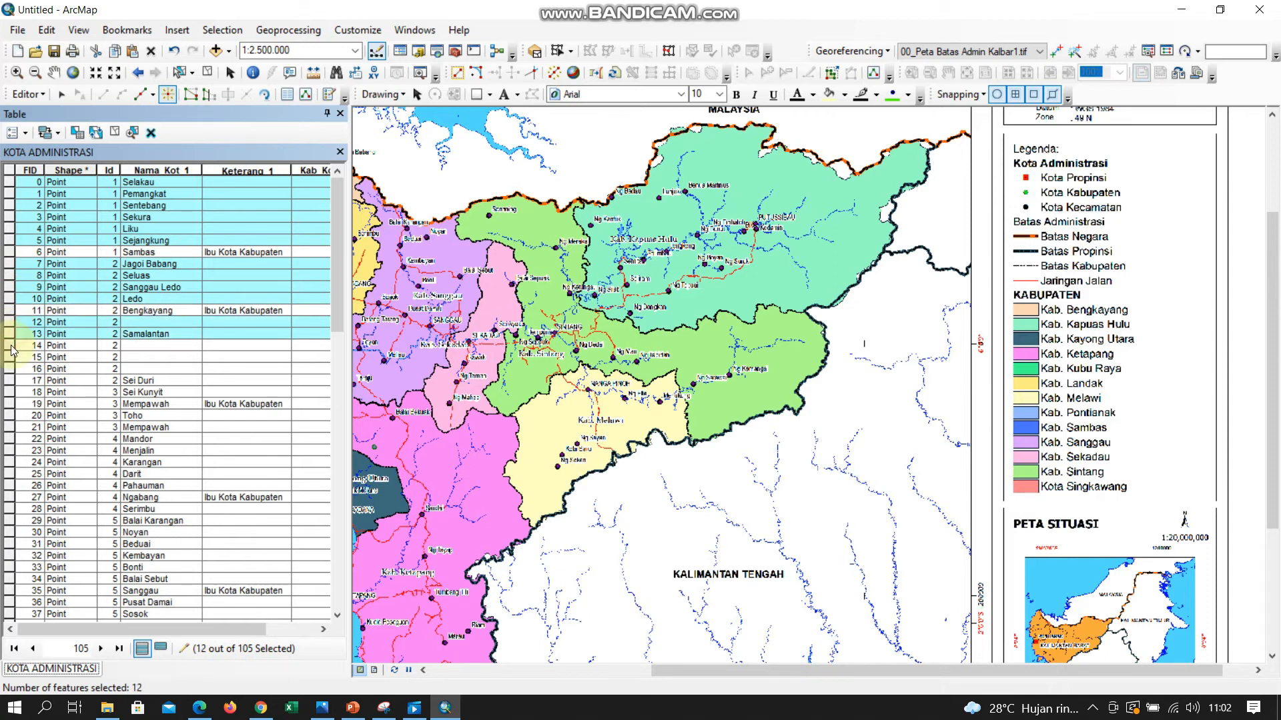
pyautogui.keyDown('ctrl'); pyautogui.click(10, 345); pyautogui.keyUp('ctrl')
pyautogui.keyDown('ctrl'); pyautogui.click(11, 358); pyautogui.keyUp('ctrl')
pyautogui.keyDown('ctrl'); pyautogui.click(11, 369); pyautogui.keyUp('ctrl')
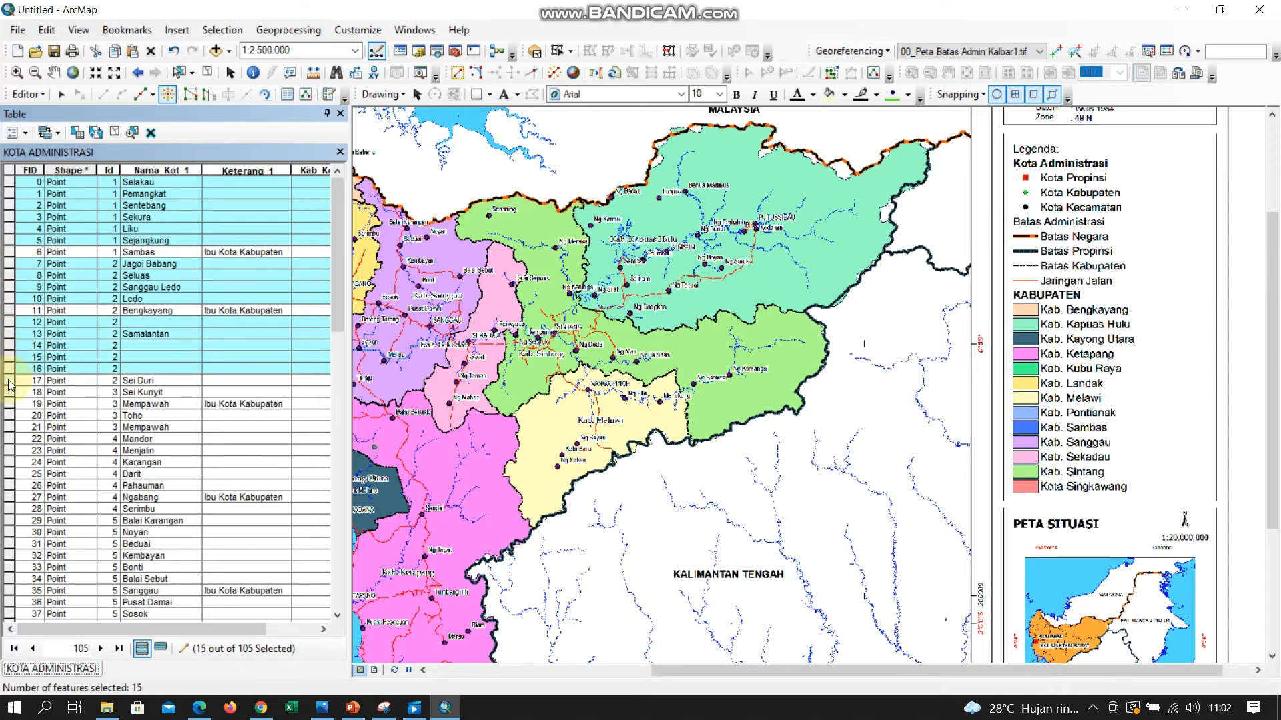
pyautogui.keyDown('ctrl'); pyautogui.click(10, 381); pyautogui.keyUp('ctrl')
pyautogui.keyDown('ctrl'); pyautogui.click(10, 393); pyautogui.keyUp('ctrl')
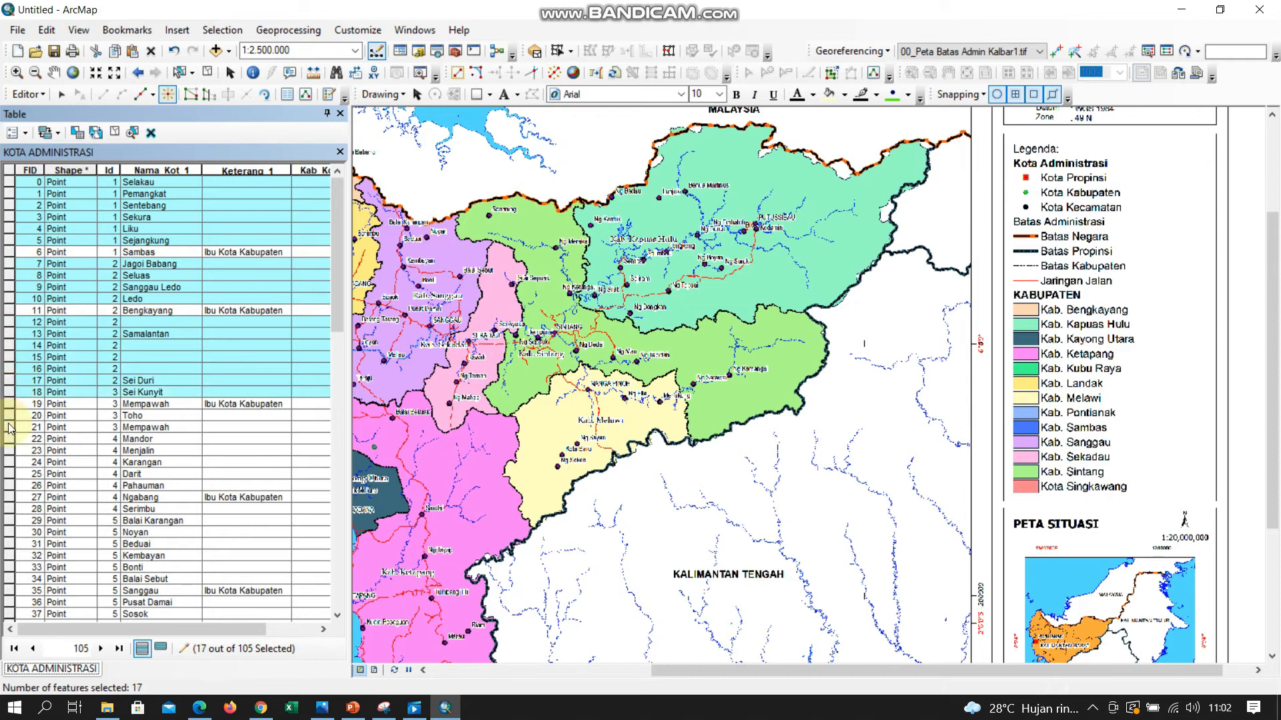
pyautogui.keyDown('ctrl'); pyautogui.click(10, 416); pyautogui.keyUp('ctrl')
pyautogui.keyDown('ctrl'); pyautogui.click(10, 427); pyautogui.keyUp('ctrl')
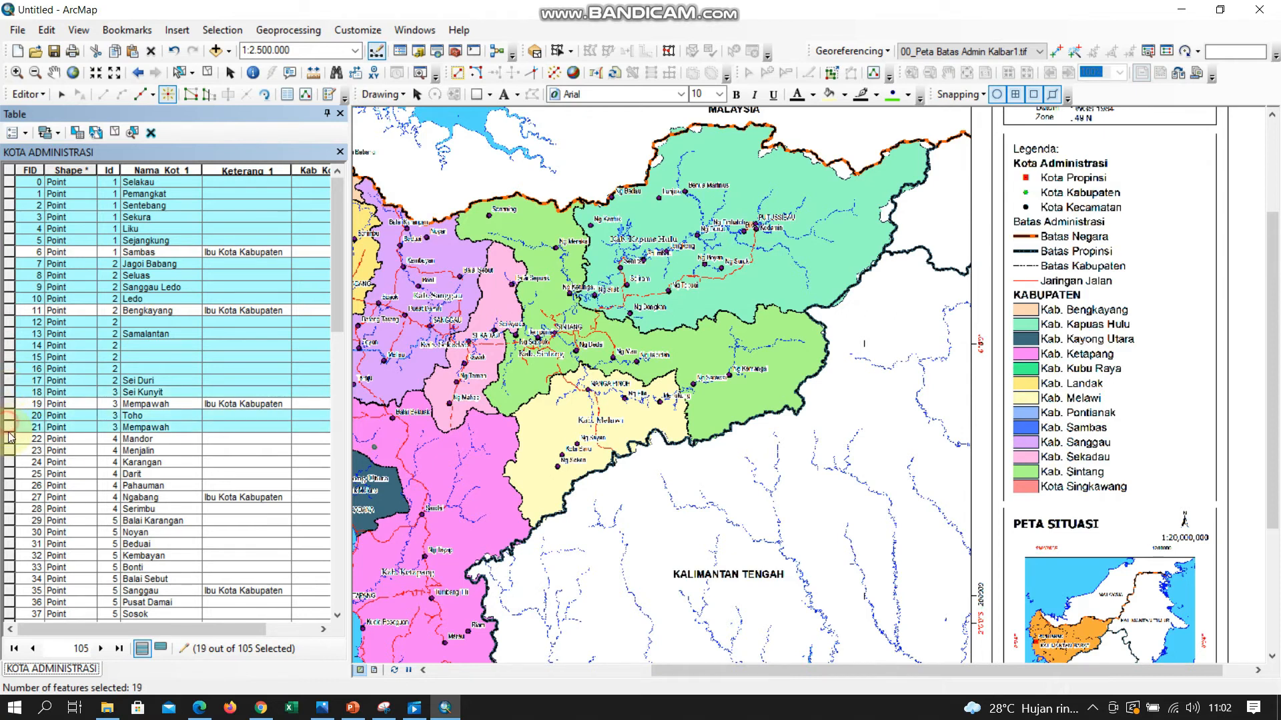
pyautogui.keyDown('ctrl'); pyautogui.click(10, 439); pyautogui.keyUp('ctrl')
pyautogui.keyDown('ctrl'); pyautogui.click(10, 450); pyautogui.keyUp('ctrl')
pyautogui.keyDown('ctrl'); pyautogui.click(10, 463); pyautogui.keyUp('ctrl')
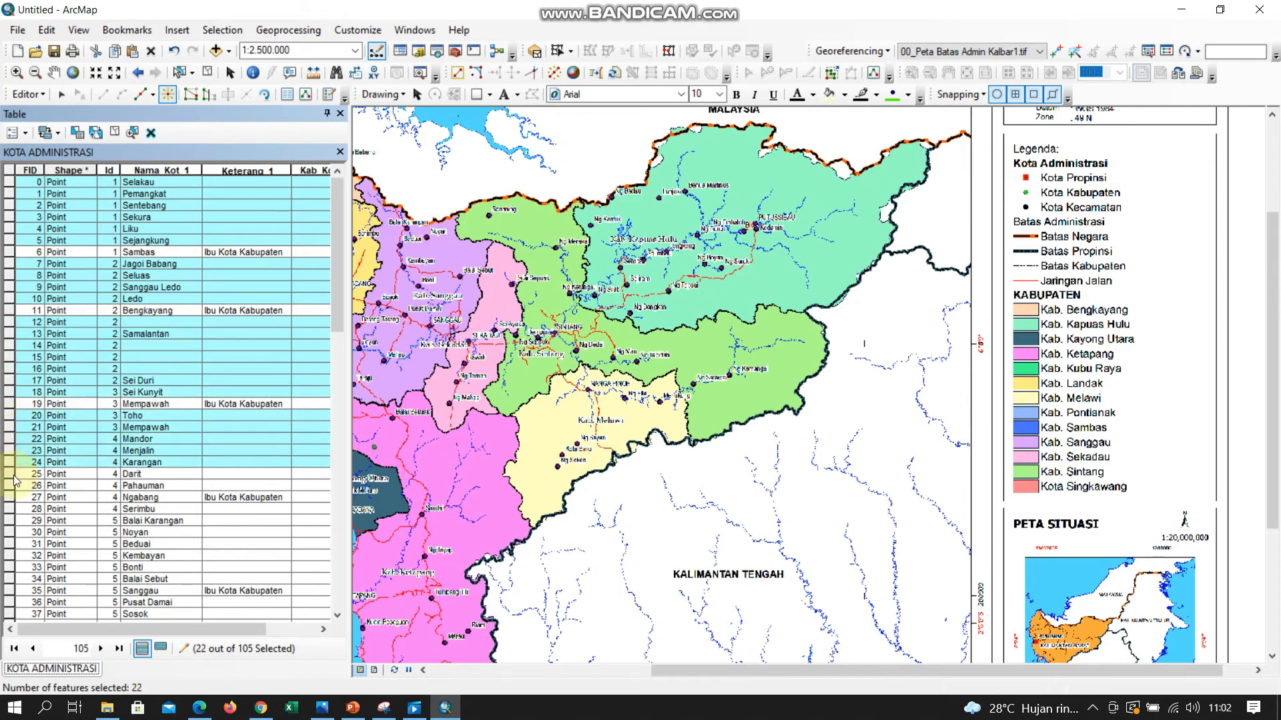
pyautogui.keyDown('ctrl'); pyautogui.click(12, 474); pyautogui.keyUp('ctrl')
pyautogui.keyDown('ctrl'); pyautogui.click(12, 486); pyautogui.keyUp('ctrl')
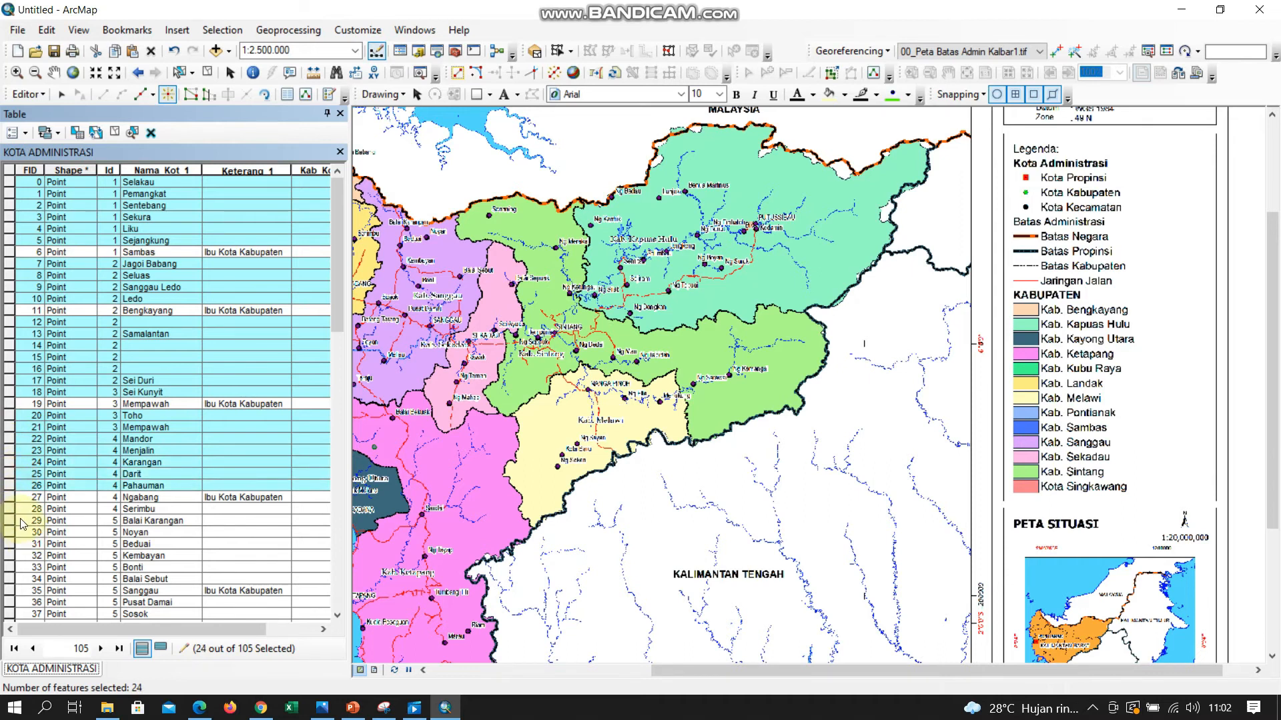
pyautogui.keyDown('ctrl'); pyautogui.click(10, 509); pyautogui.keyUp('ctrl')
pyautogui.keyDown('ctrl'); pyautogui.click(10, 520); pyautogui.keyUp('ctrl')
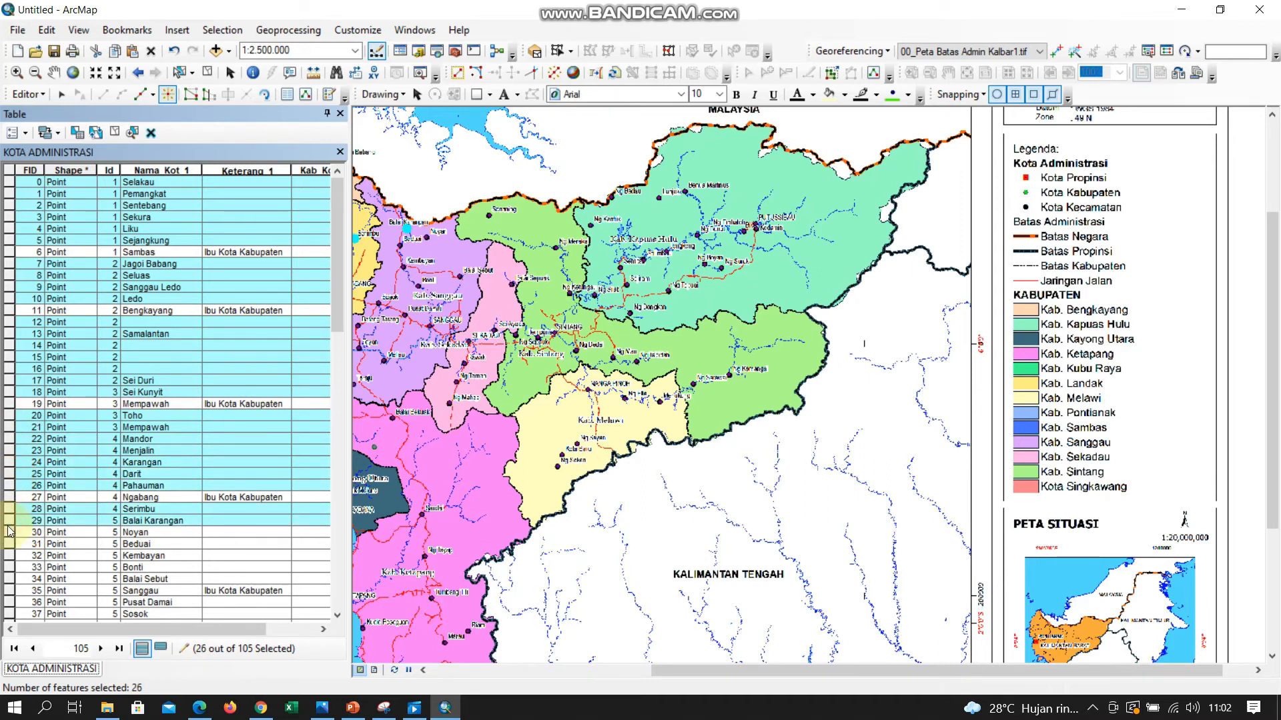
pyautogui.keyDown('ctrl'); pyautogui.click(10, 532); pyautogui.keyUp('ctrl')
pyautogui.keyDown('ctrl'); pyautogui.click(10, 544); pyautogui.keyUp('ctrl')
pyautogui.keyDown('ctrl'); pyautogui.click(10, 555); pyautogui.keyUp('ctrl')
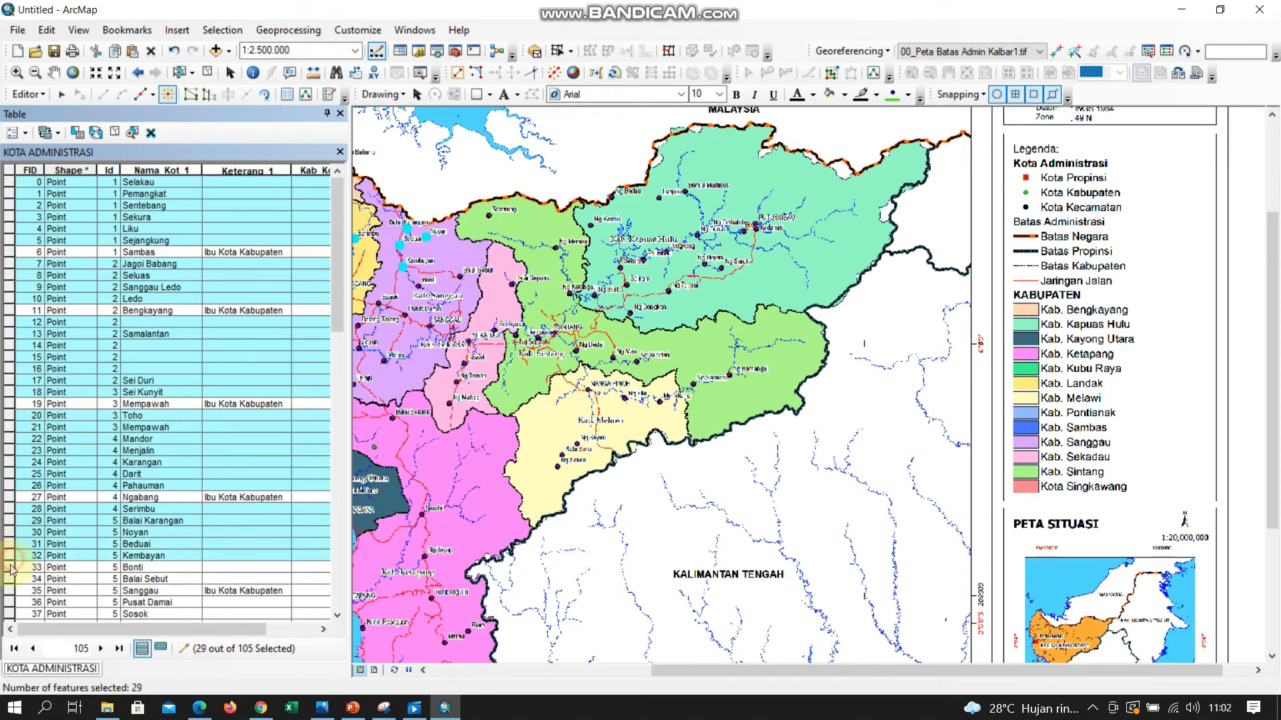
pyautogui.keyDown('ctrl'); pyautogui.click(10, 567); pyautogui.keyUp('ctrl')
pyautogui.keyDown('ctrl'); pyautogui.click(8, 579); pyautogui.keyUp('ctrl')
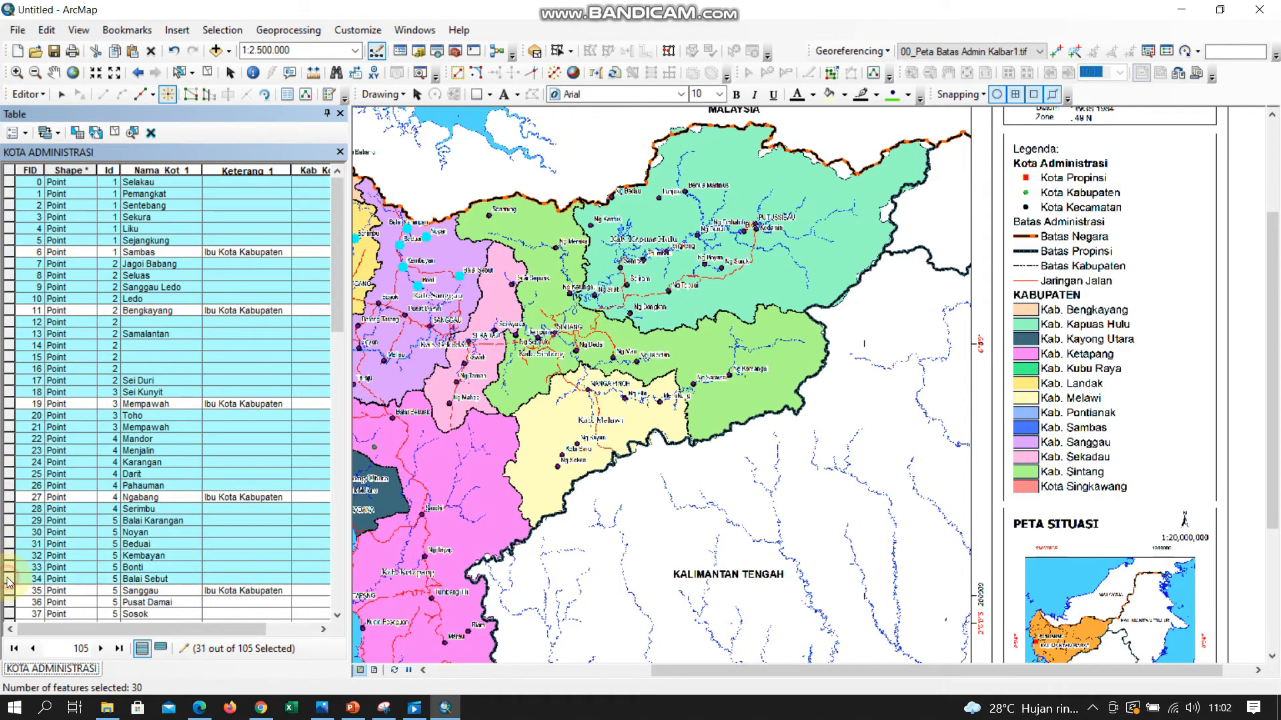
pyautogui.scroll(-2, 103, 516)
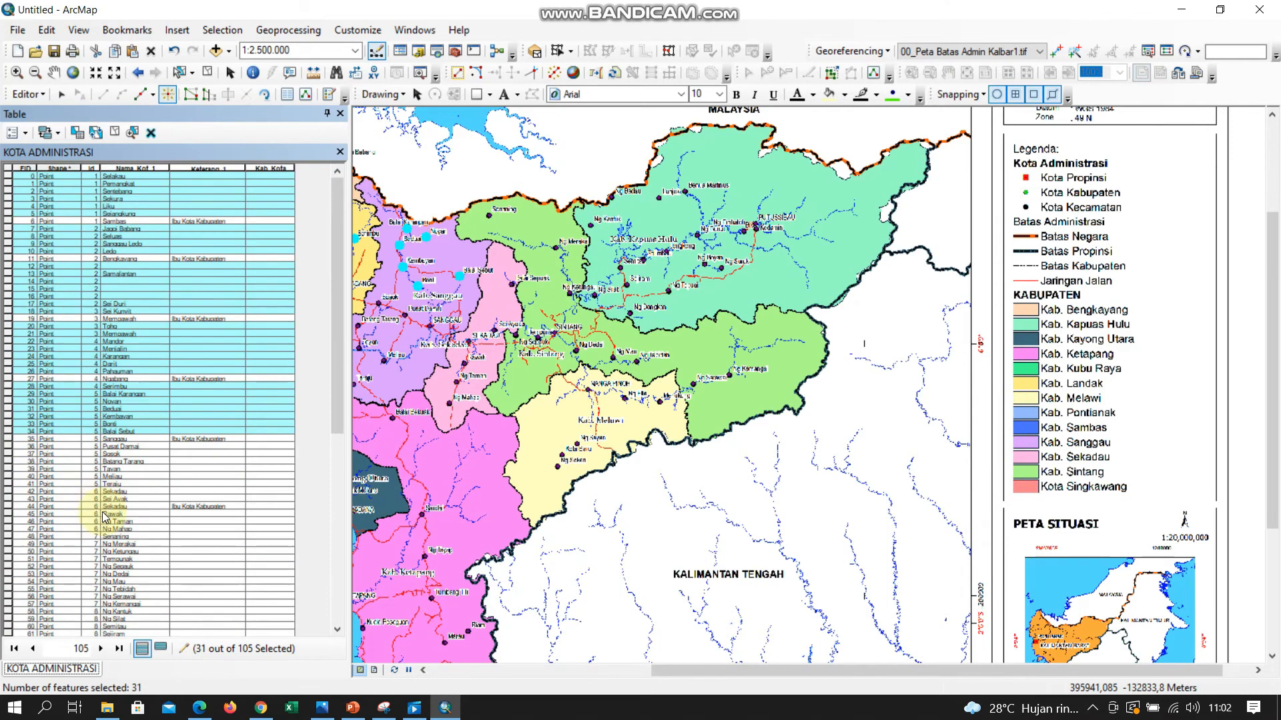
pyautogui.keyDown('ctrl'); pyautogui.click(8, 447); pyautogui.keyUp('ctrl')
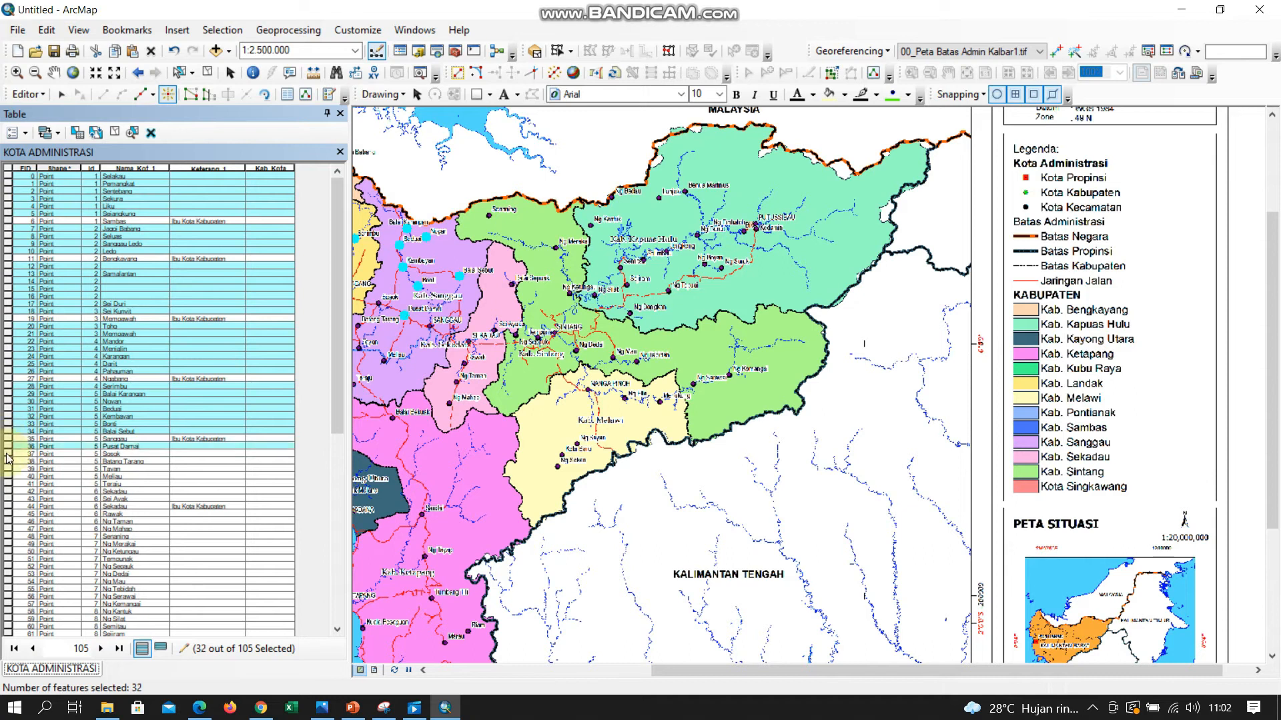
pyautogui.keyDown('ctrl'); pyautogui.click(8, 454); pyautogui.keyUp('ctrl')
pyautogui.keyDown('ctrl'); pyautogui.click(8, 462); pyautogui.keyUp('ctrl')
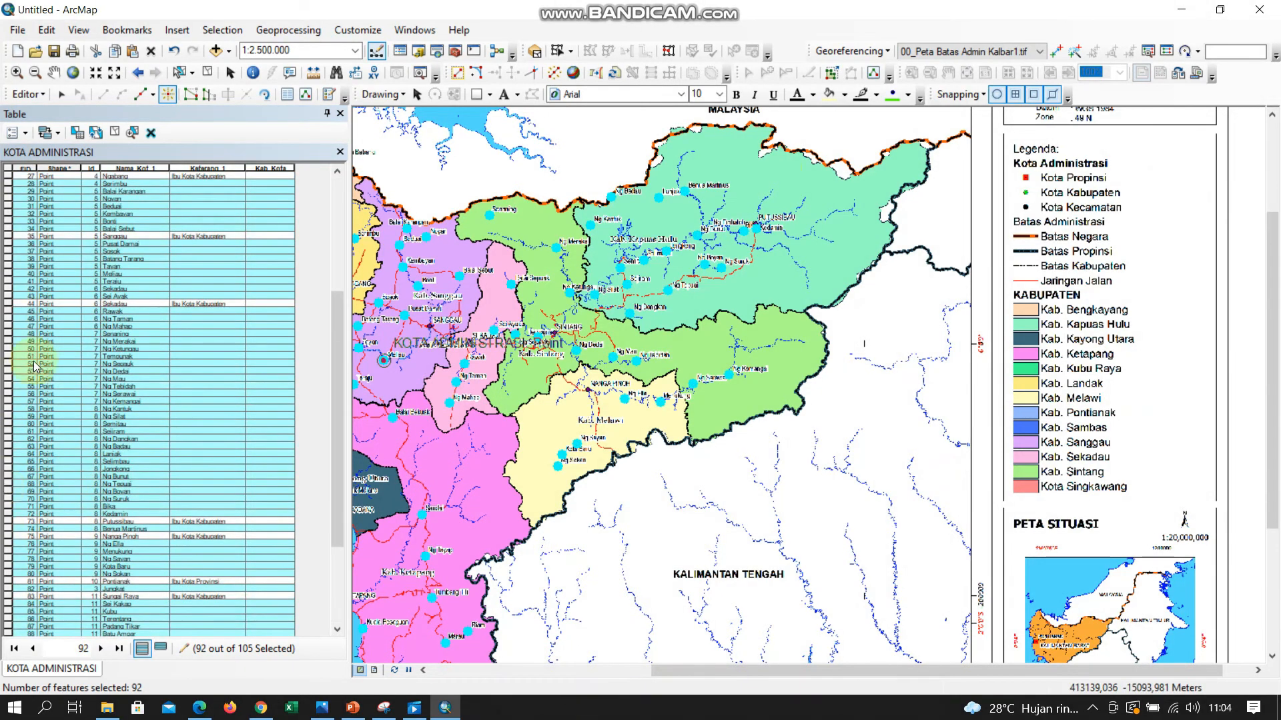
# - Fill Keterang_1 of the selected records with "Ibu Kota Kecamatan" using the Field Calculator, and clear the selection
pyautogui.scroll(-2, 94, 356)
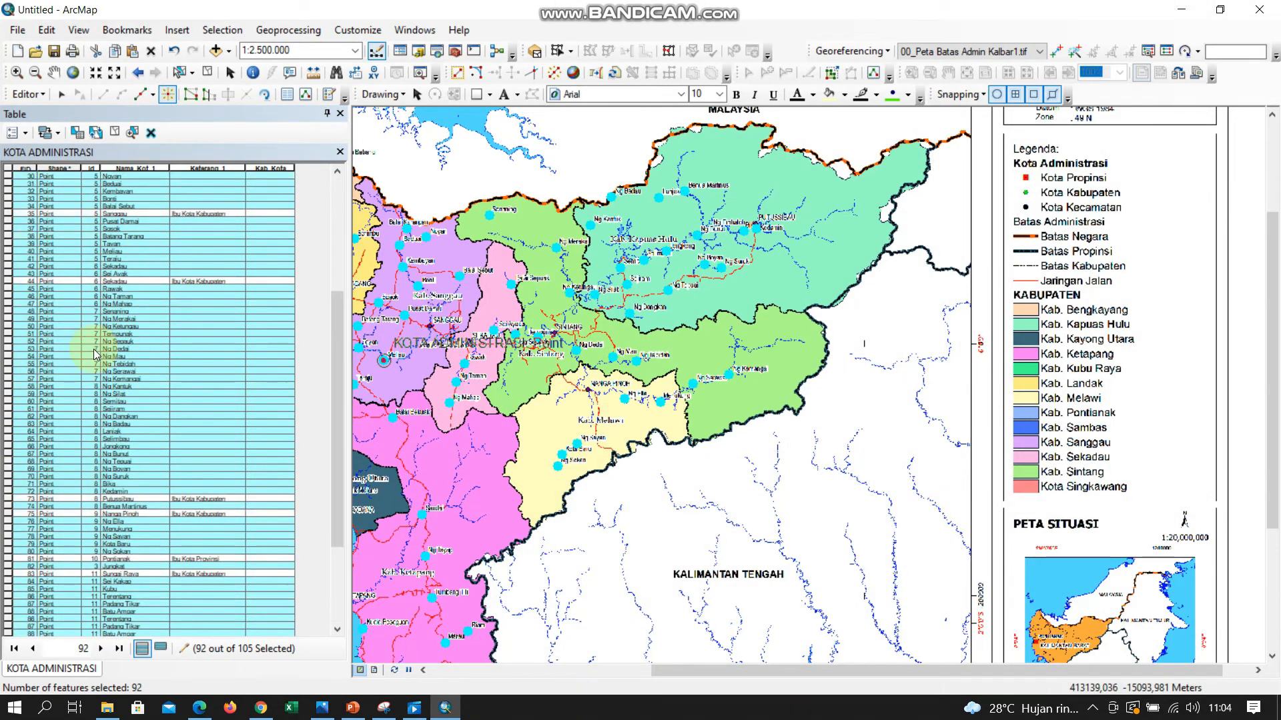
pyautogui.scroll(-5, 94, 356)
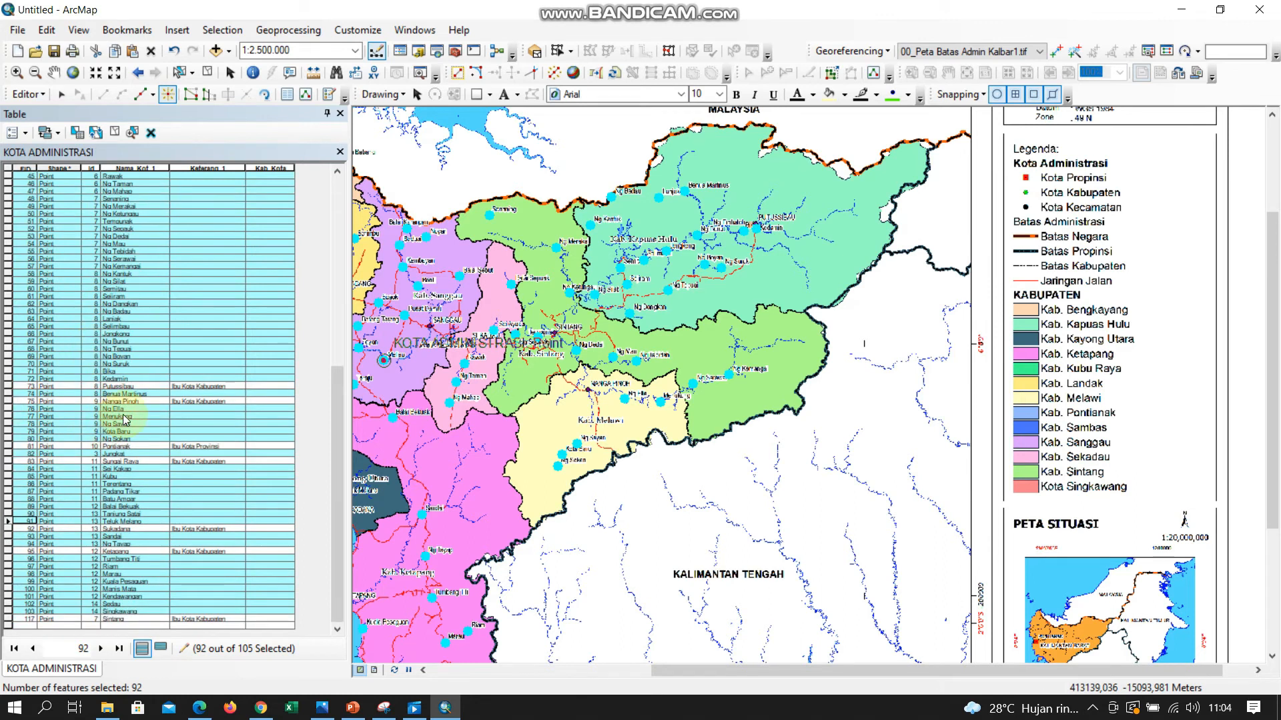
pyautogui.scroll(15, 149, 454)
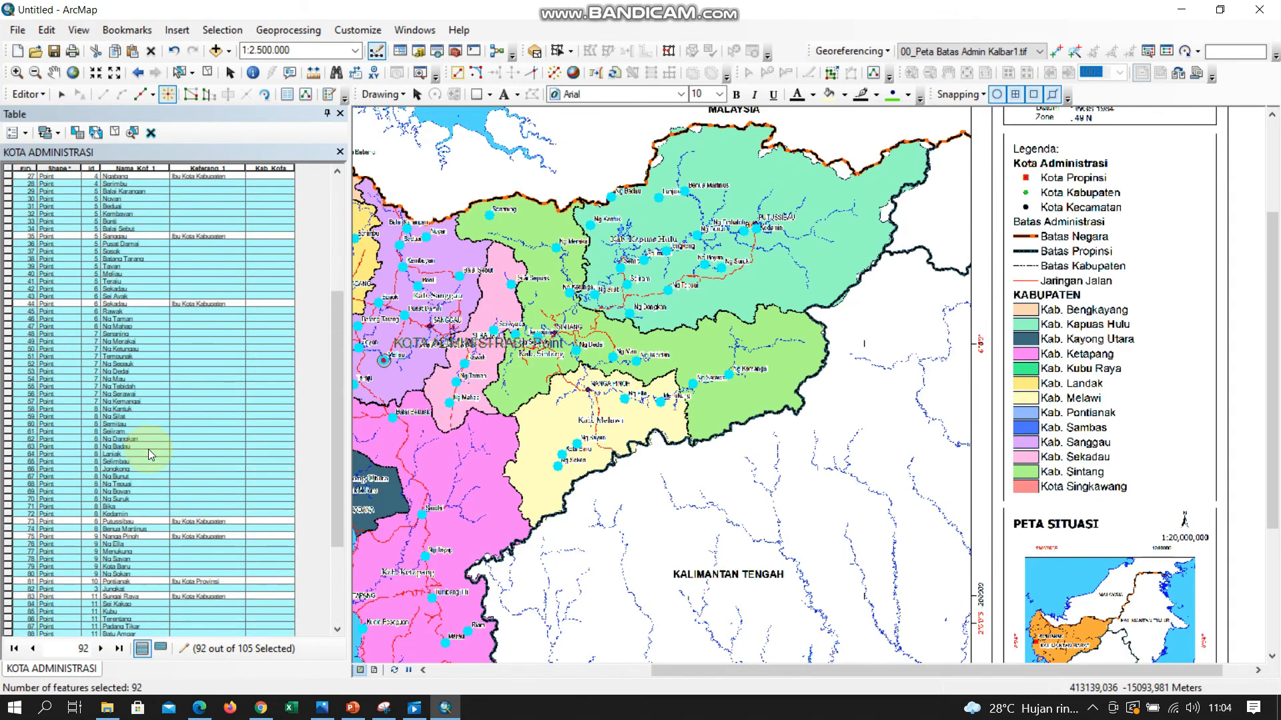
pyautogui.rightClick(203, 165)
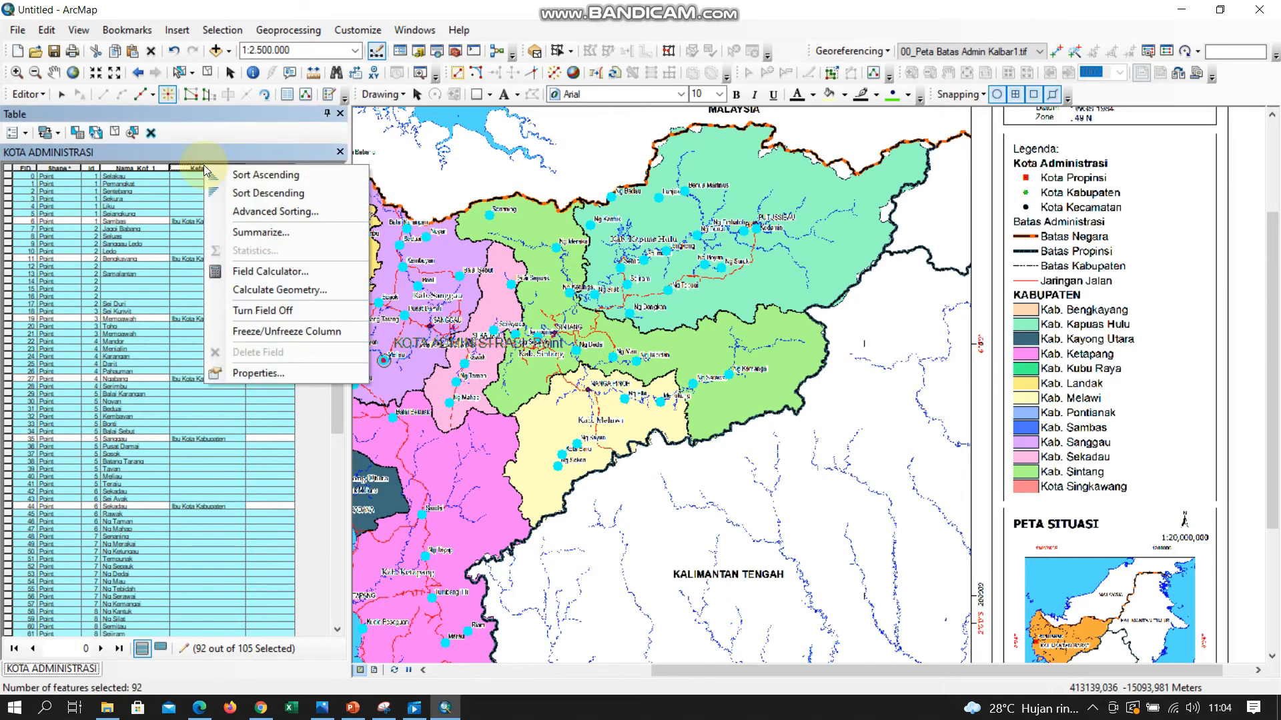
pyautogui.click(266, 271)
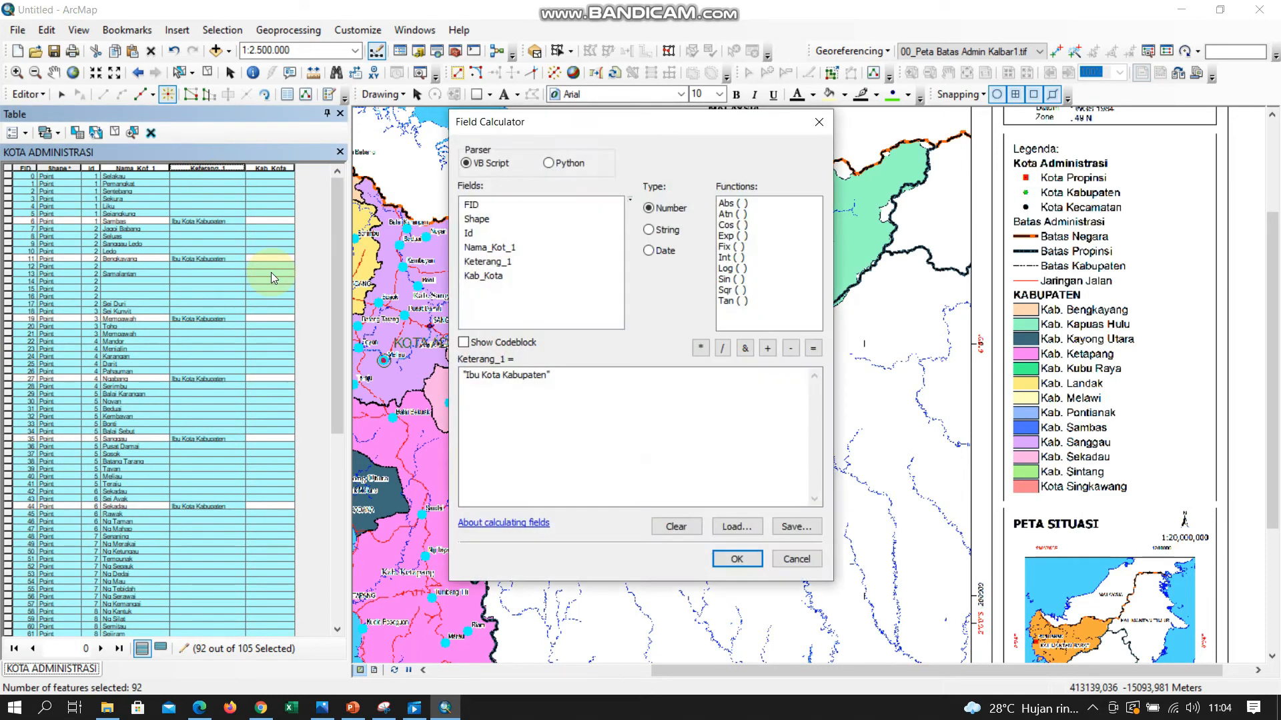
pyautogui.click(545, 375)
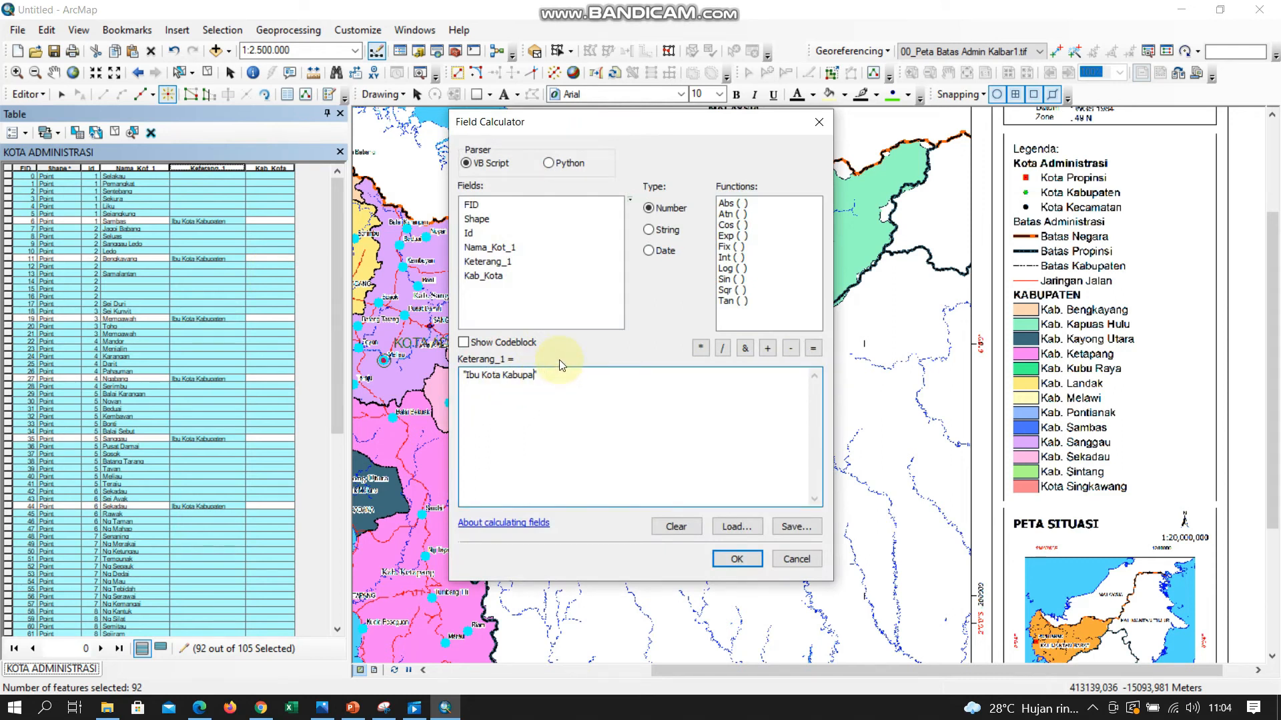
pyautogui.press('BackSpace')
pyautogui.press('BackSpace')
pyautogui.press('BackSpace')
pyautogui.press('BackSpace')
pyautogui.press('BackSpace')
pyautogui.write('ec')
pyautogui.click(736, 558)
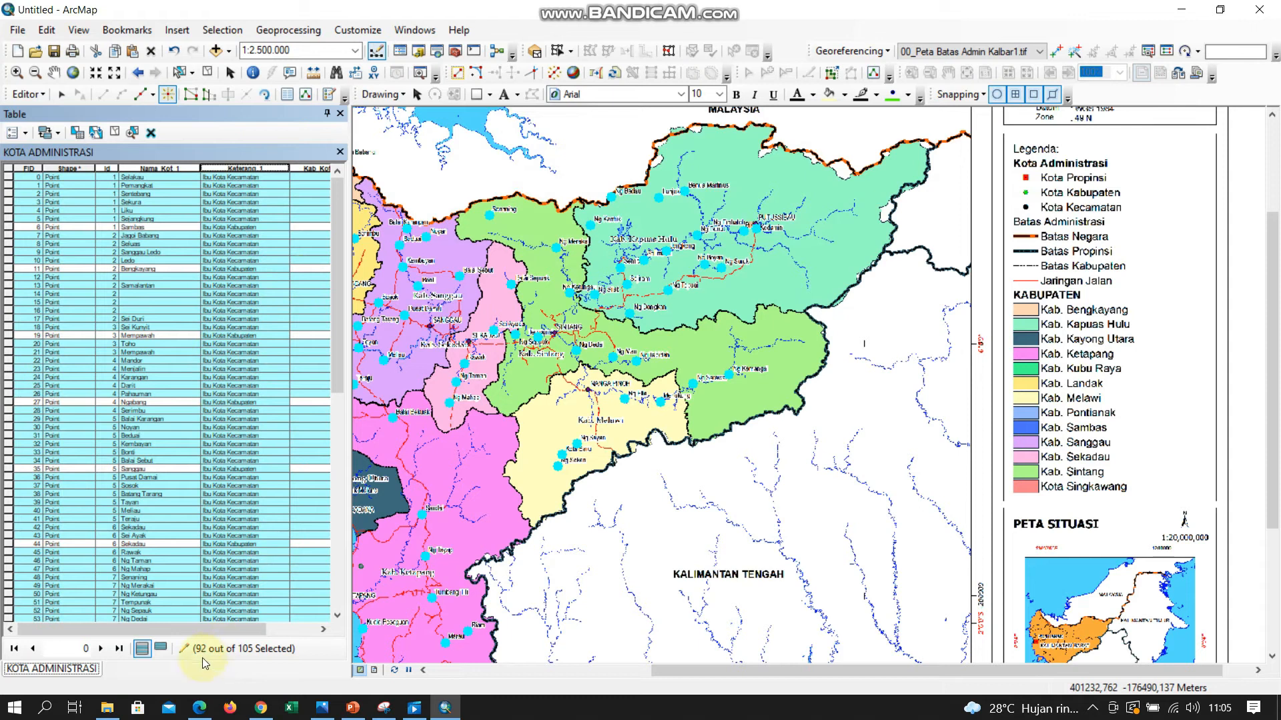
pyautogui.moveTo(203, 632); pyautogui.dragTo(254, 633)
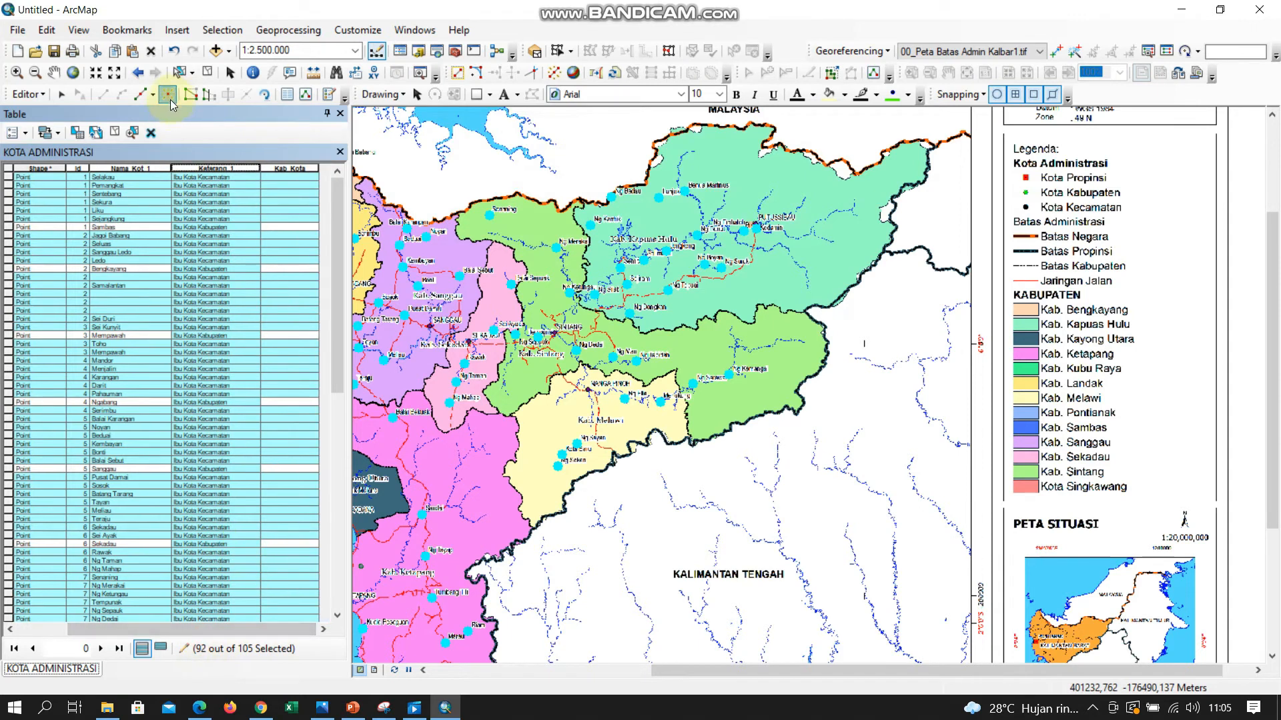
pyautogui.click(113, 132)
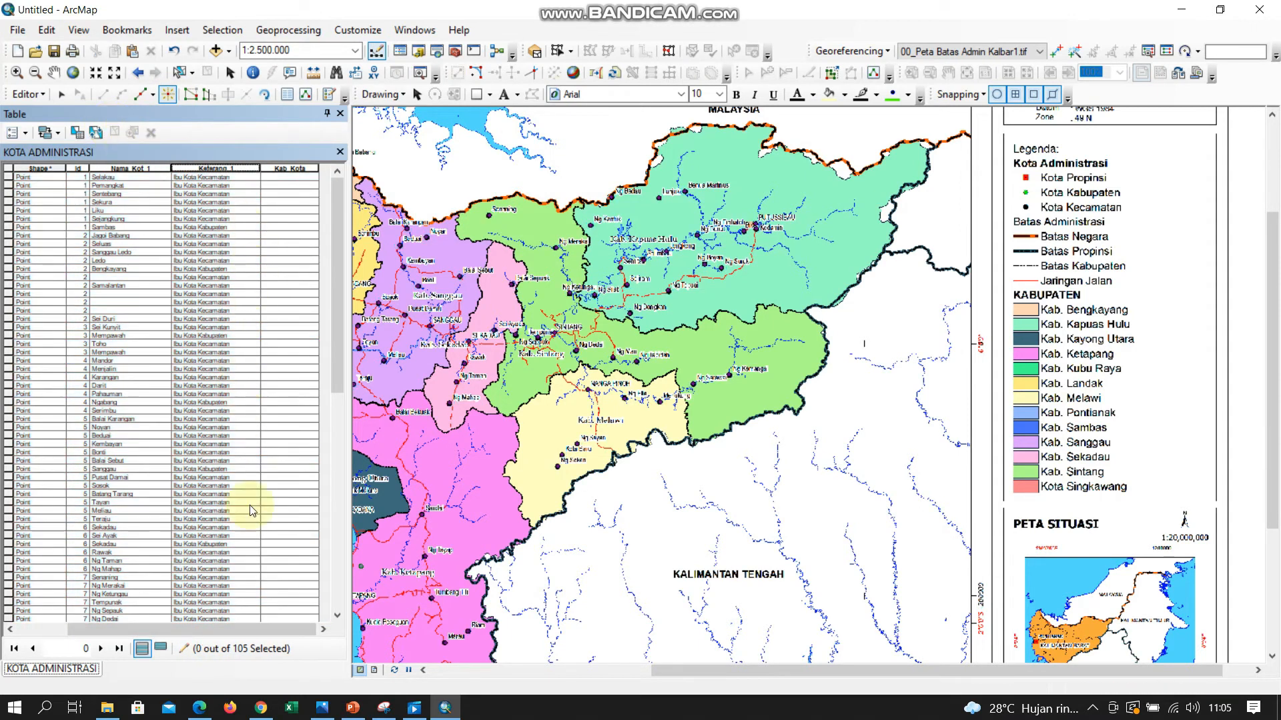
# - Select the Id 1 records from Selakau down to Sambas in the attribute table
pyautogui.click(92, 187)
pyautogui.click(8, 177)
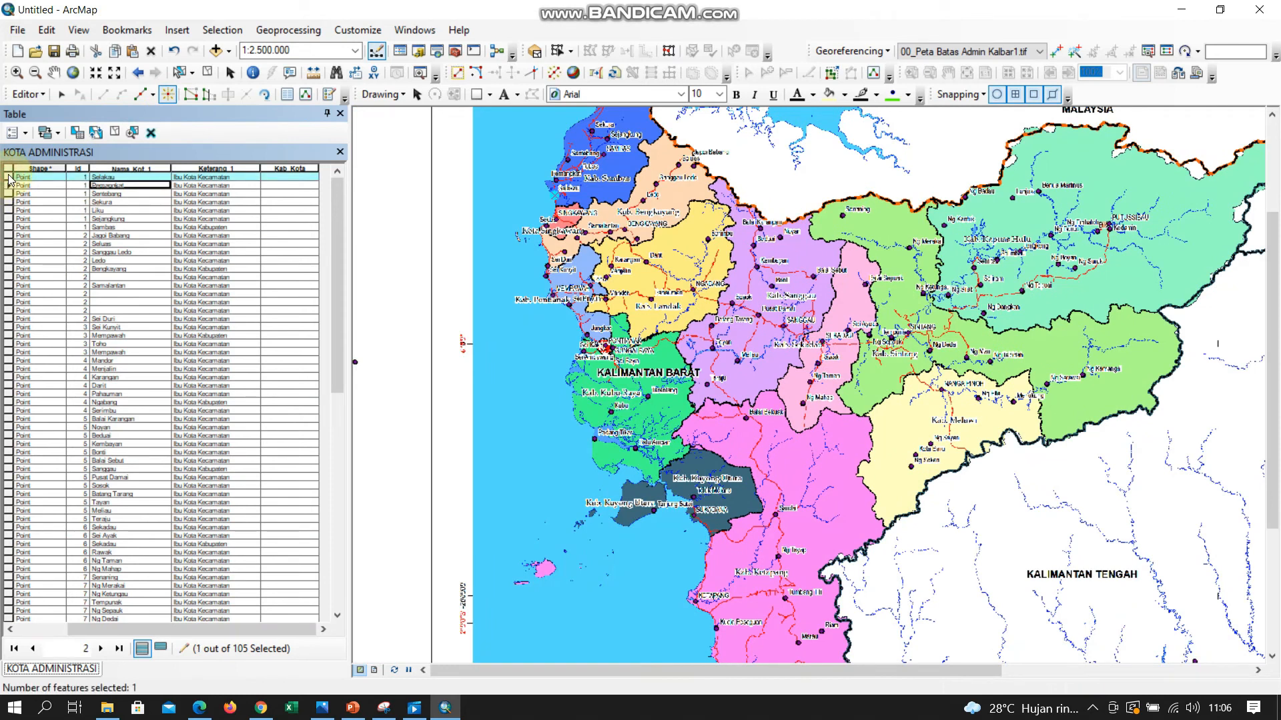
pyautogui.hotkey('shift', 'Down')
pyautogui.hotkey('shift', 'Down')
pyautogui.hotkey('shift', 'Down')
pyautogui.hotkey('shift', 'Down')
pyautogui.hotkey('shift', 'Down')
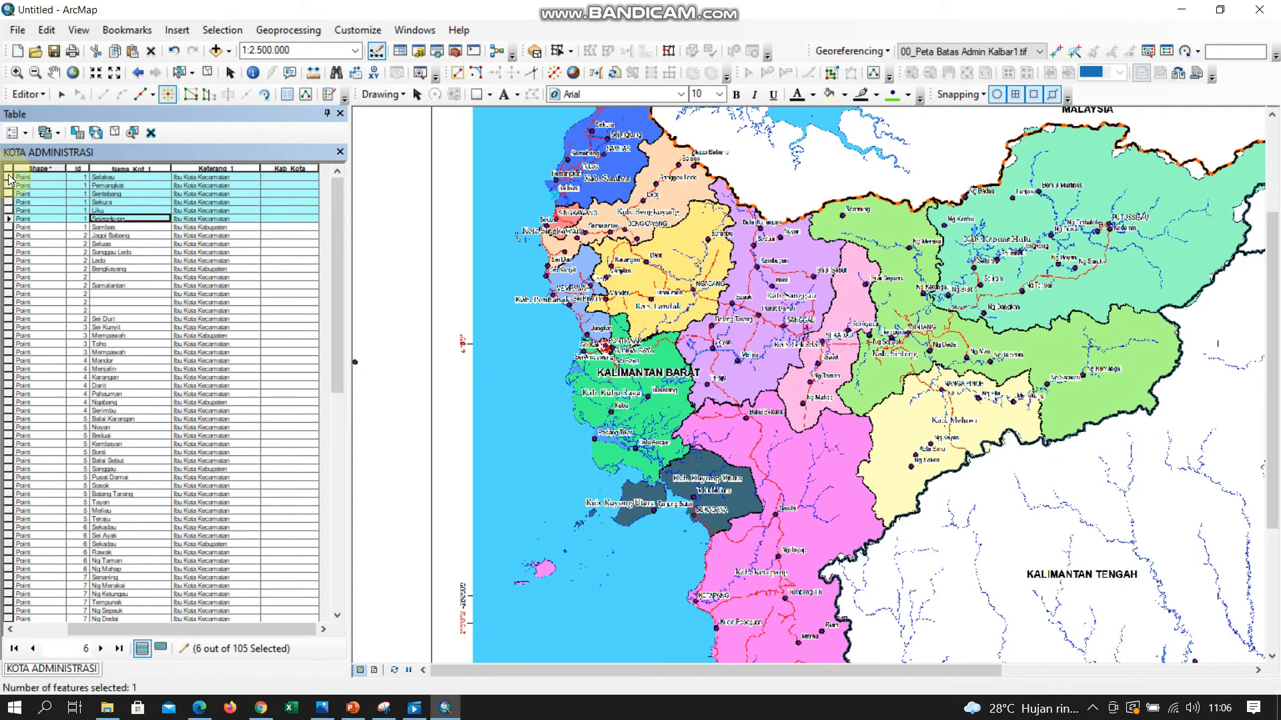
pyautogui.hotkey('shift', 'Down')
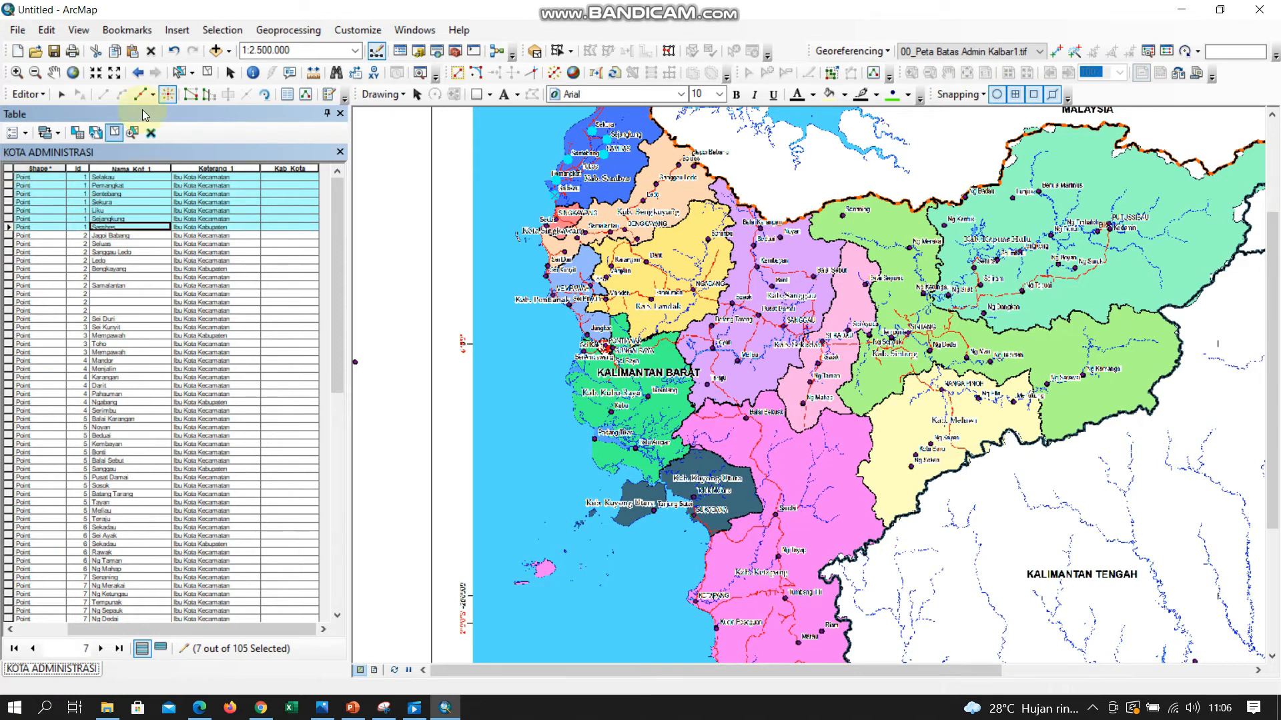
# - Fill Kab_Kota of the selected Id 1 records with "Kabupaten Sambas" using the Field Calculator, and clear the selection
pyautogui.rightClick(279, 165)
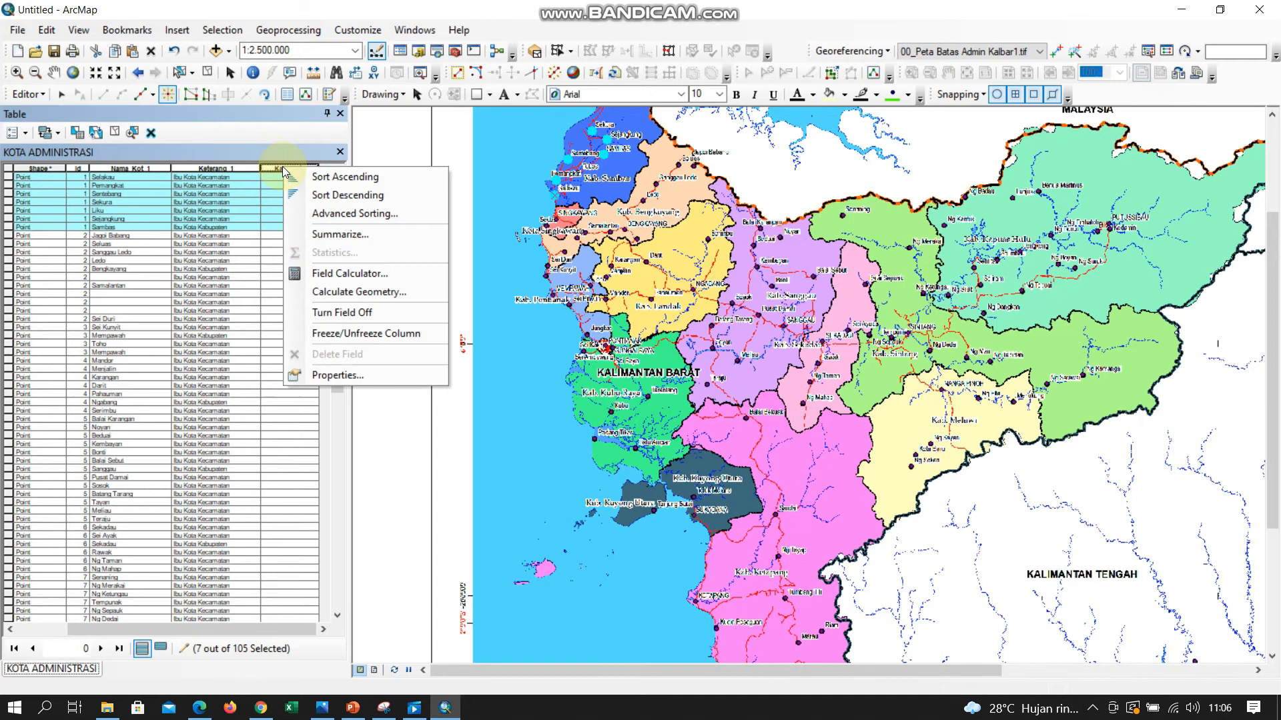
pyautogui.click(343, 278)
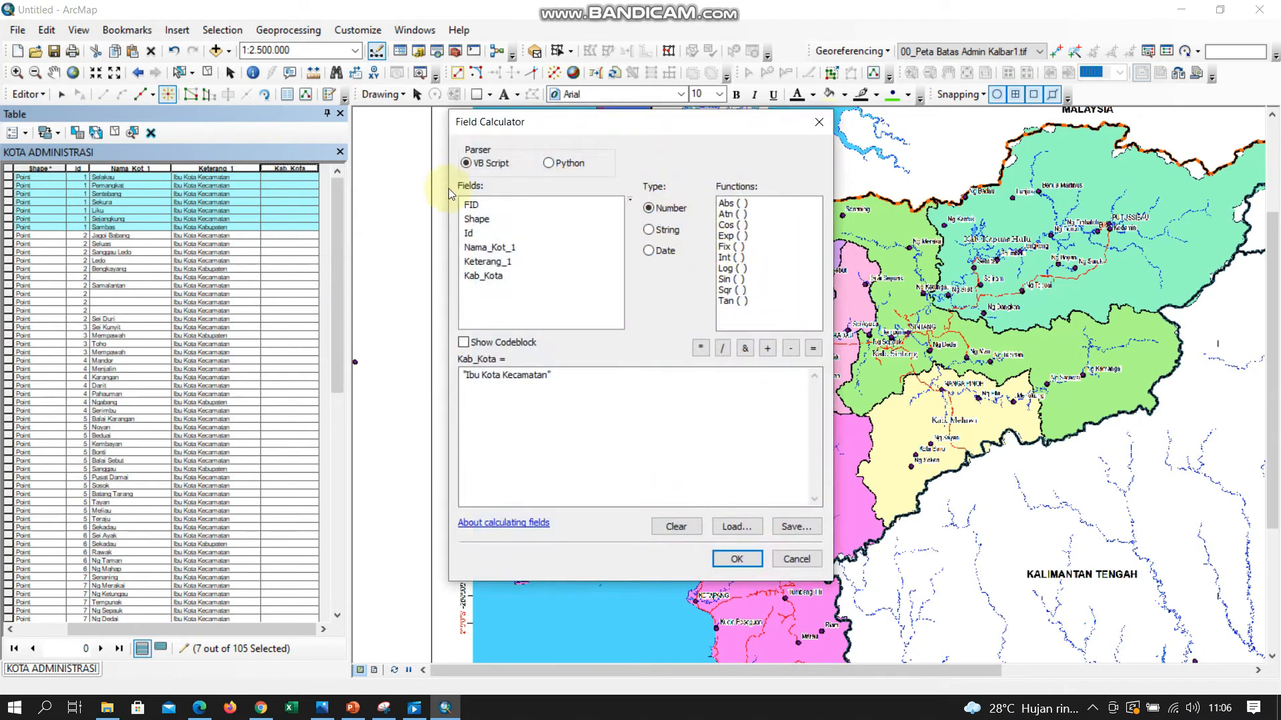
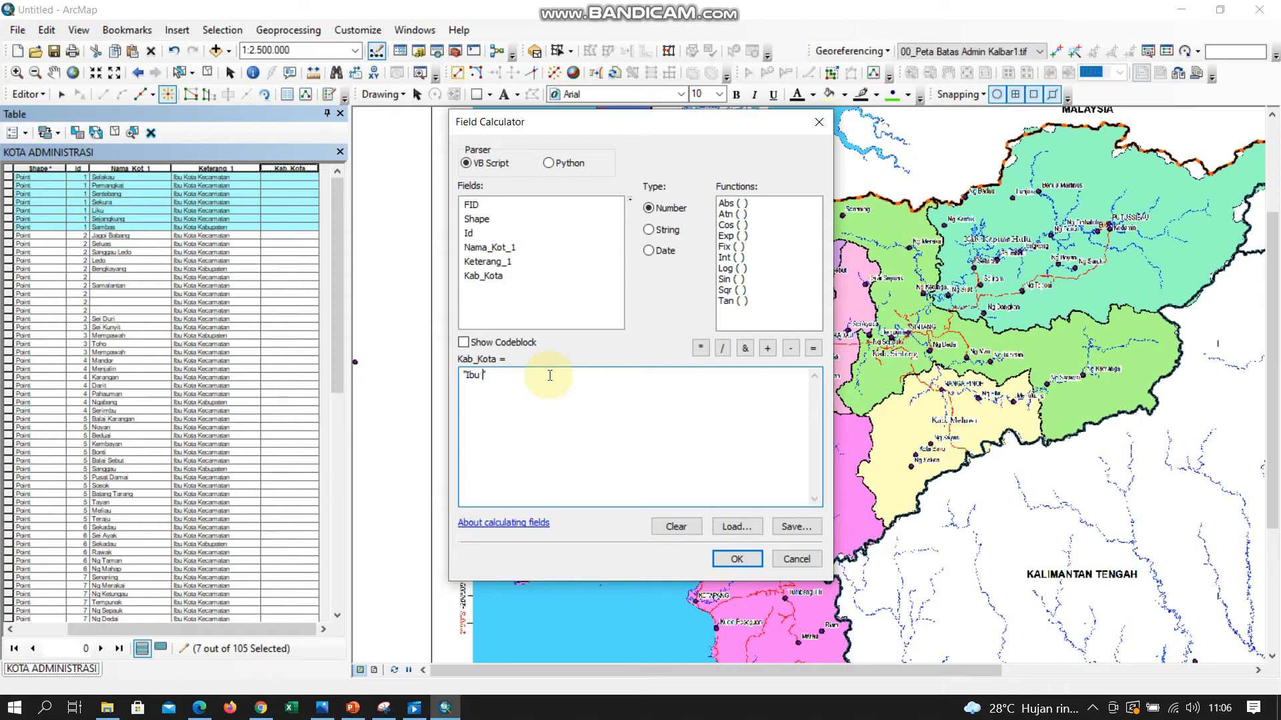
pyautogui.write('Kabupaten')
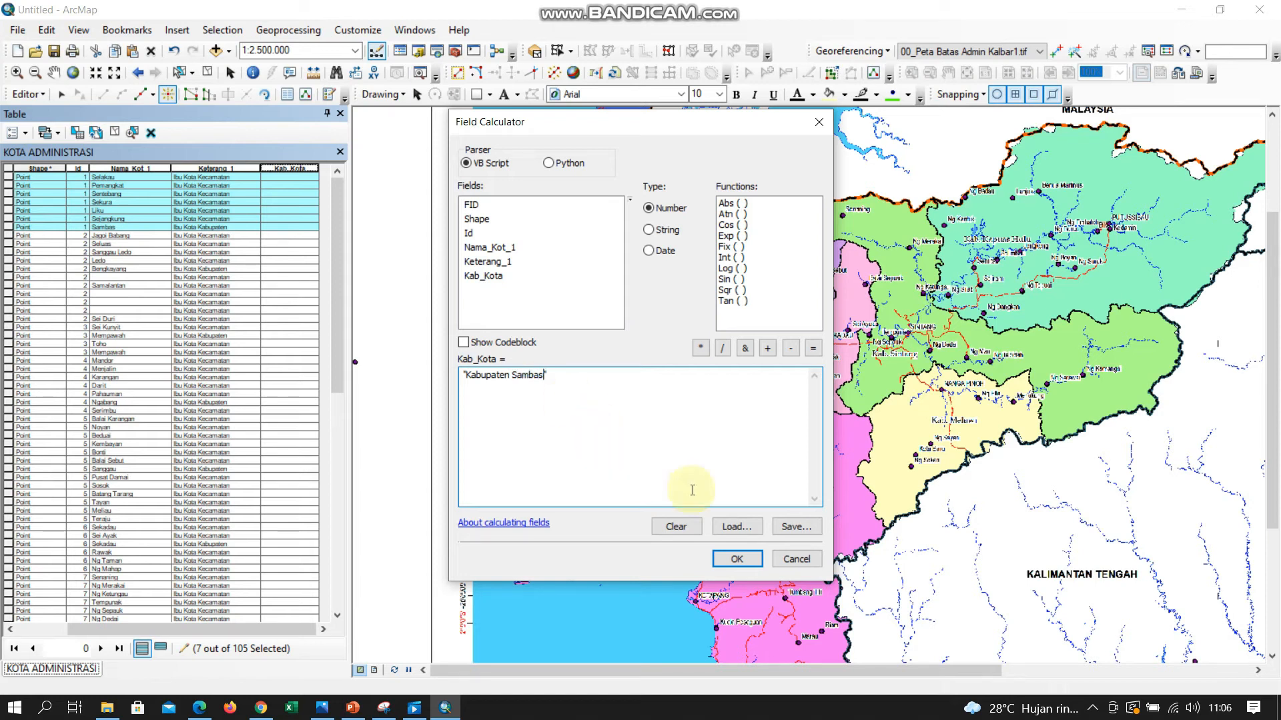
pyautogui.click(735, 559)
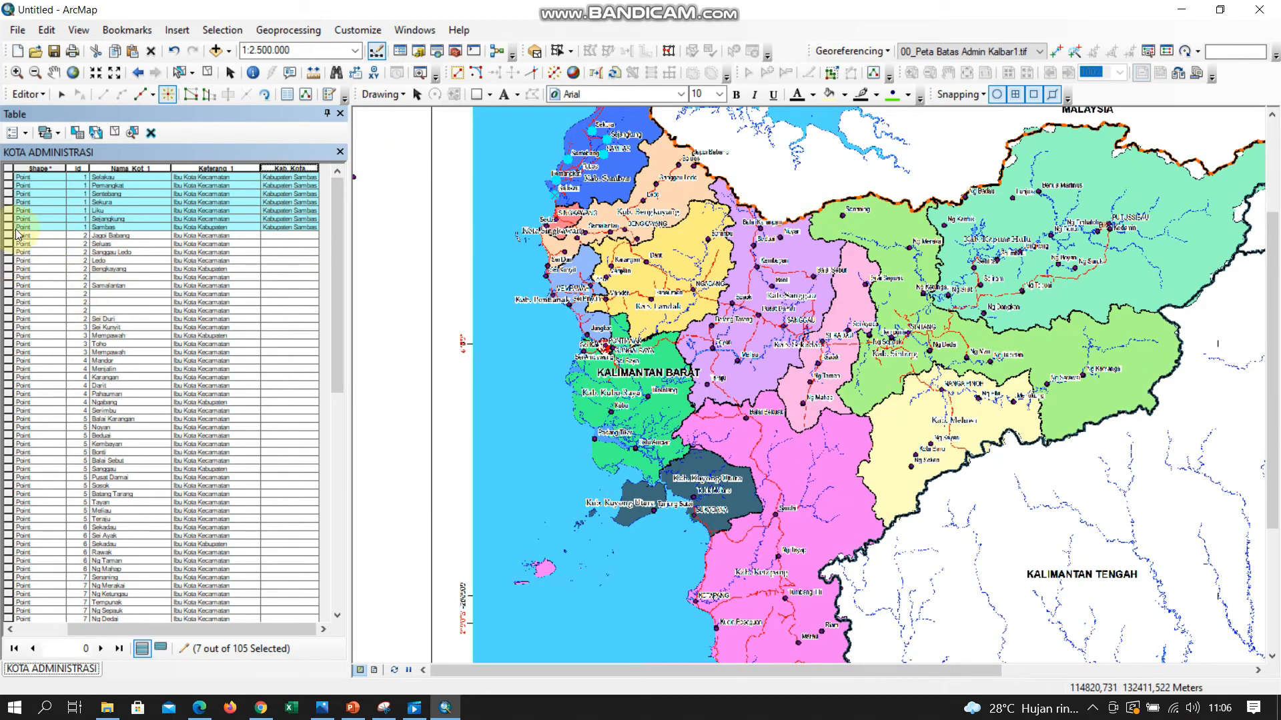
pyautogui.click(116, 133)
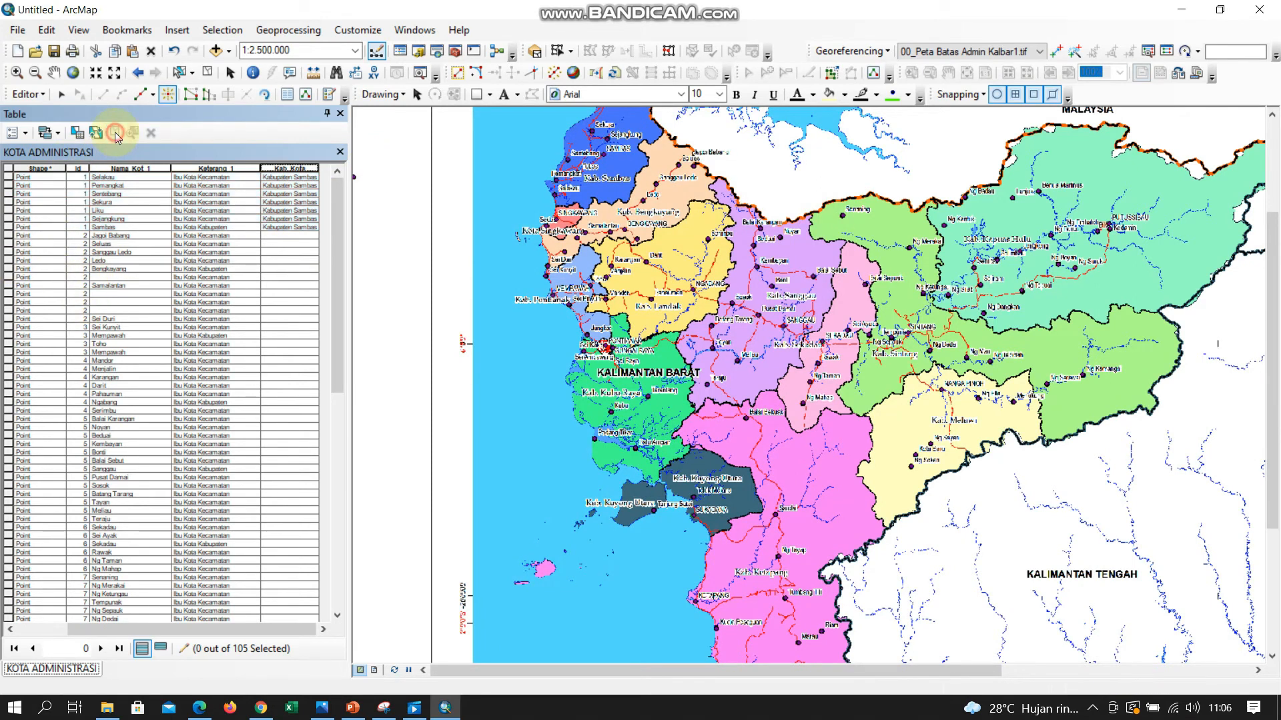
pyautogui.click(8, 237)
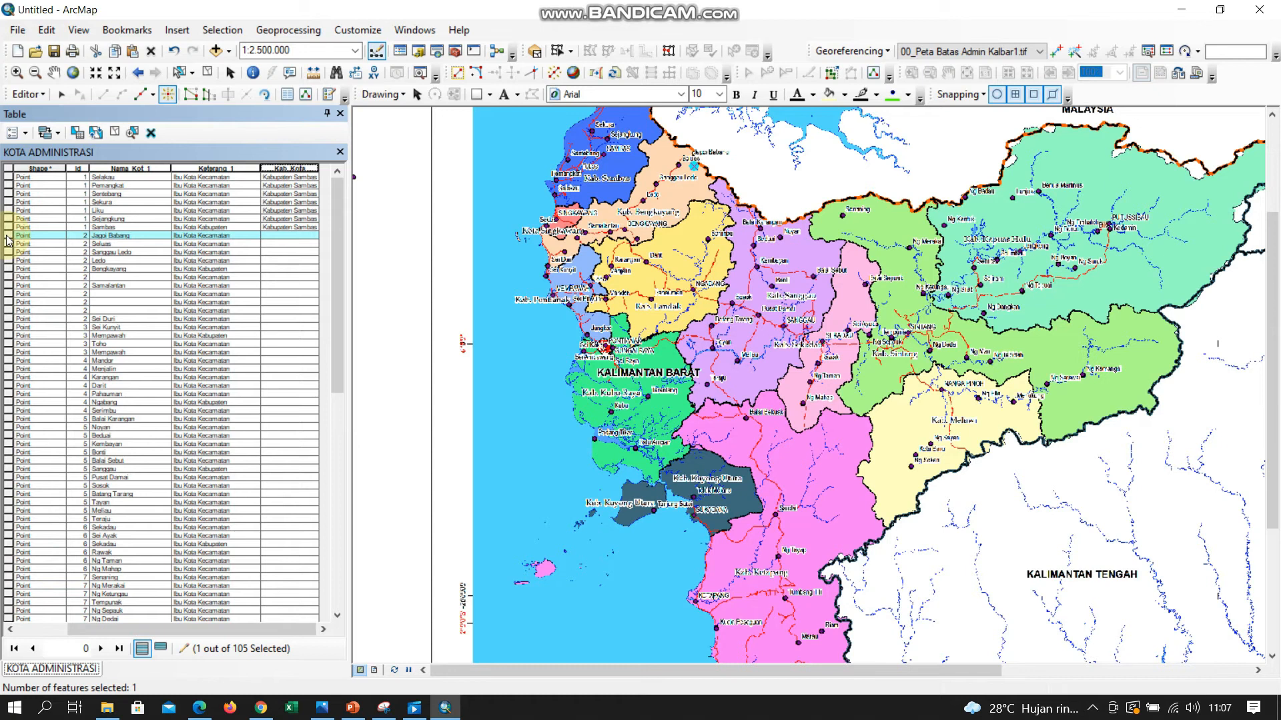
pyautogui.scroll(-1, 608, 211)
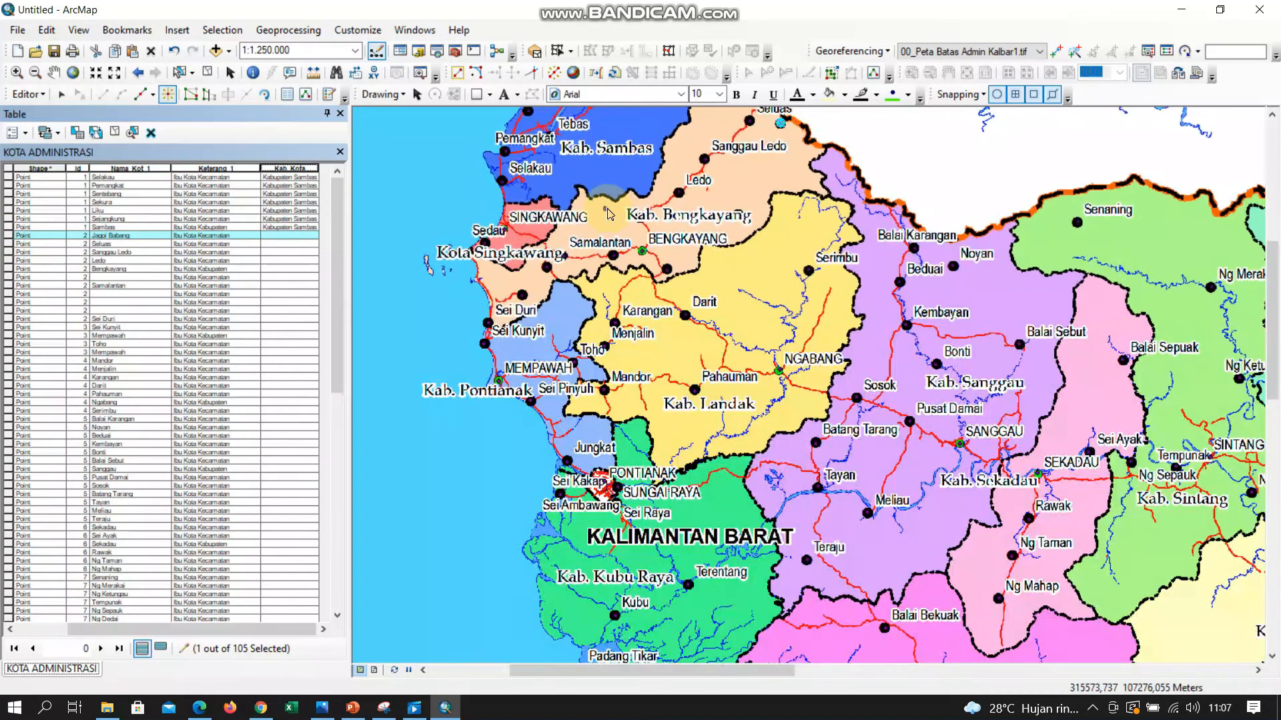
pyautogui.click(10, 238)
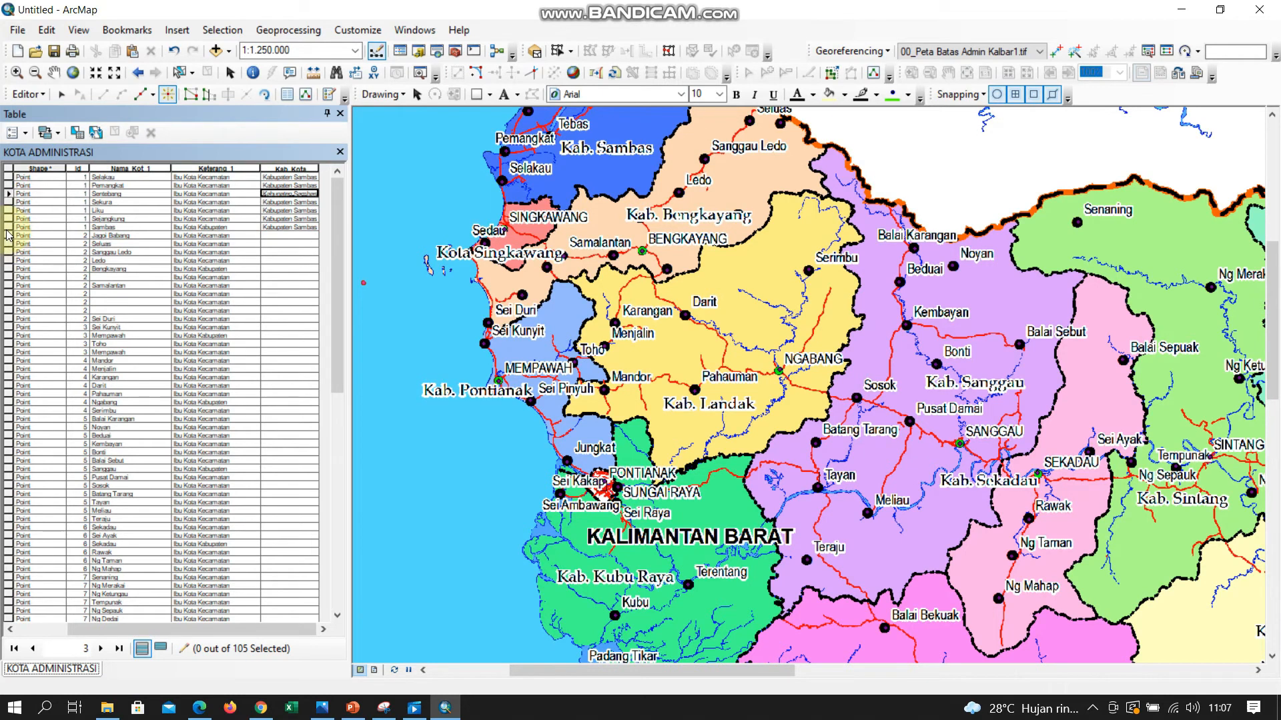
# - Build a Select By Attributes query on the KOTA ADMINISTRASI table with the expression "Id" = 2
pyautogui.click(26, 133)
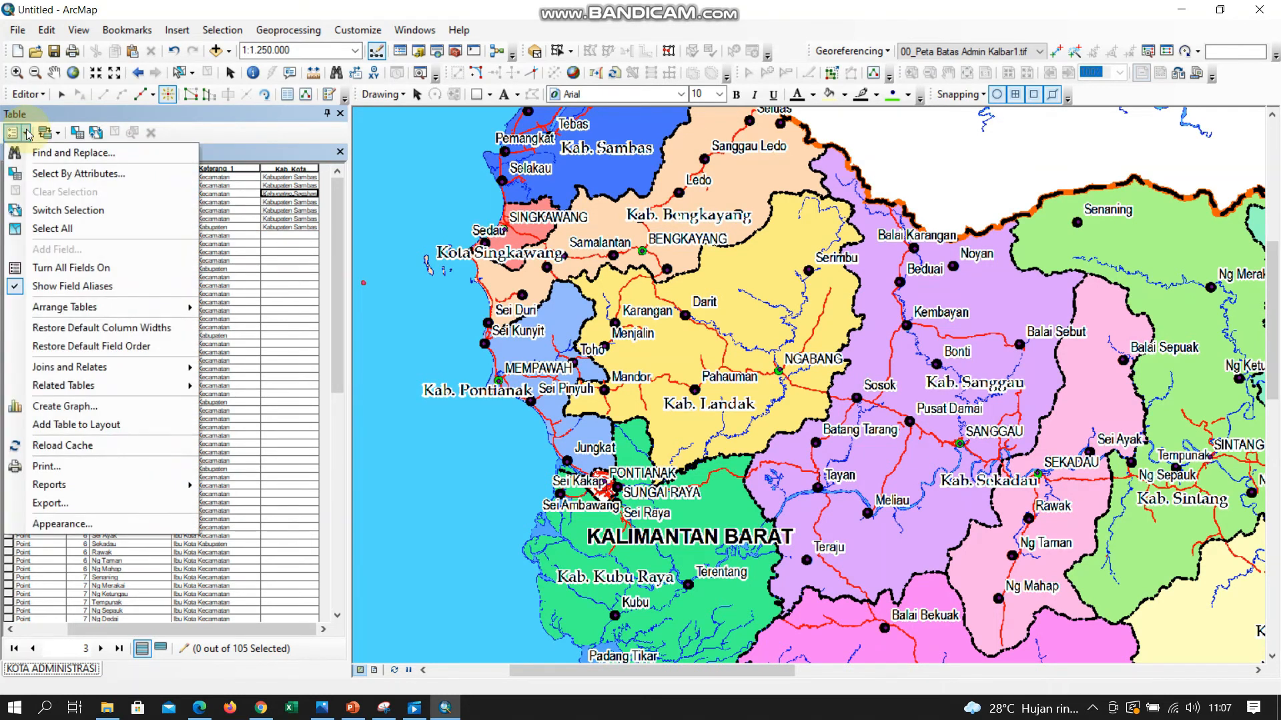
pyautogui.click(57, 174)
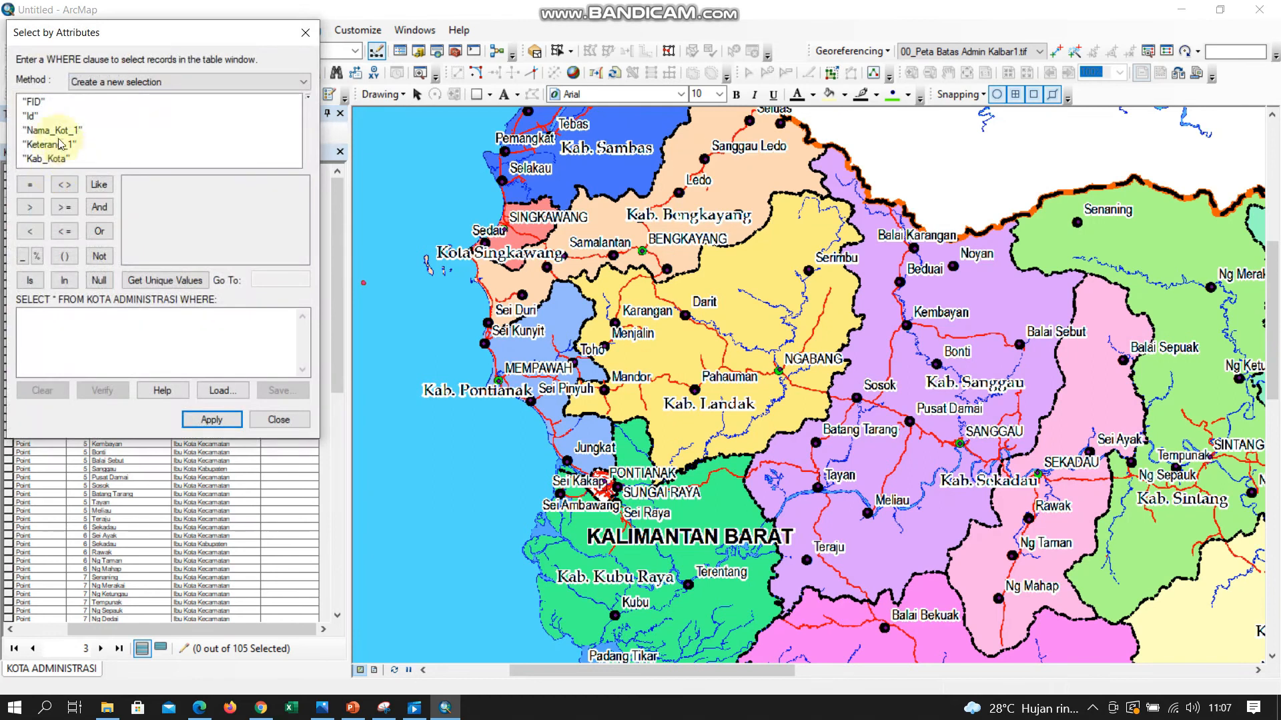
pyautogui.click(32, 119)
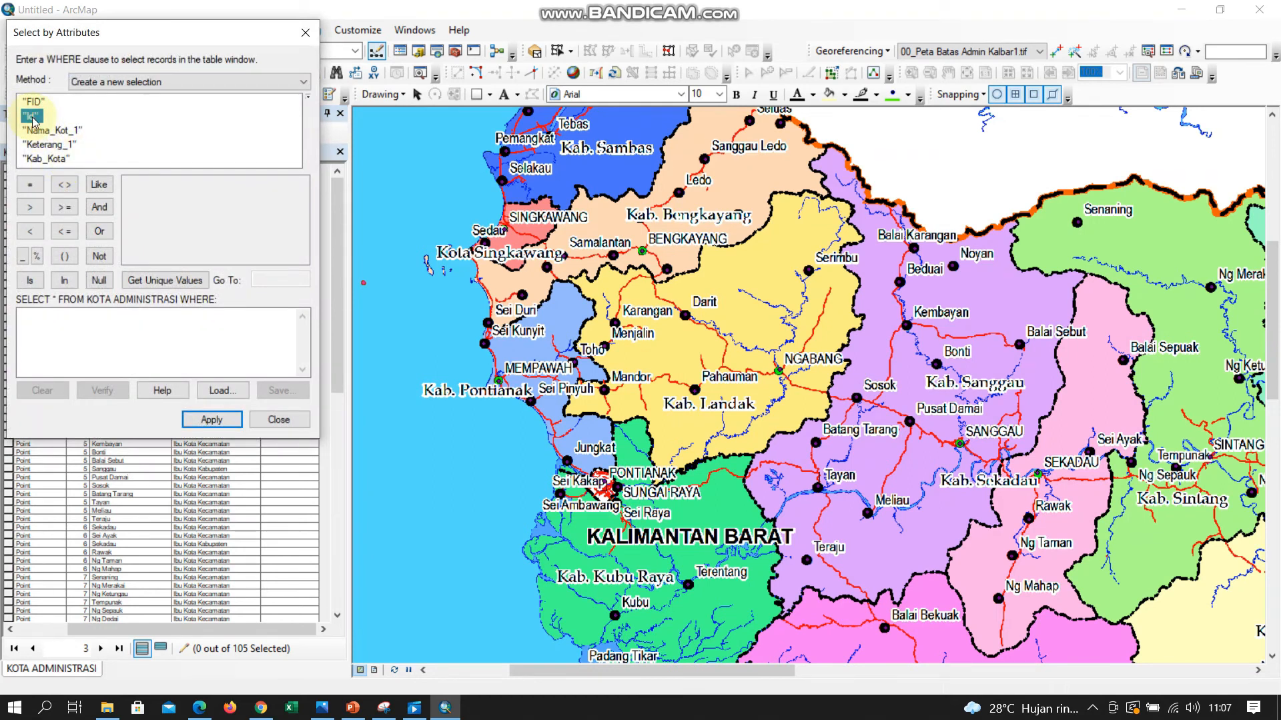
pyautogui.doubleClick(32, 118)
pyautogui.click(162, 282)
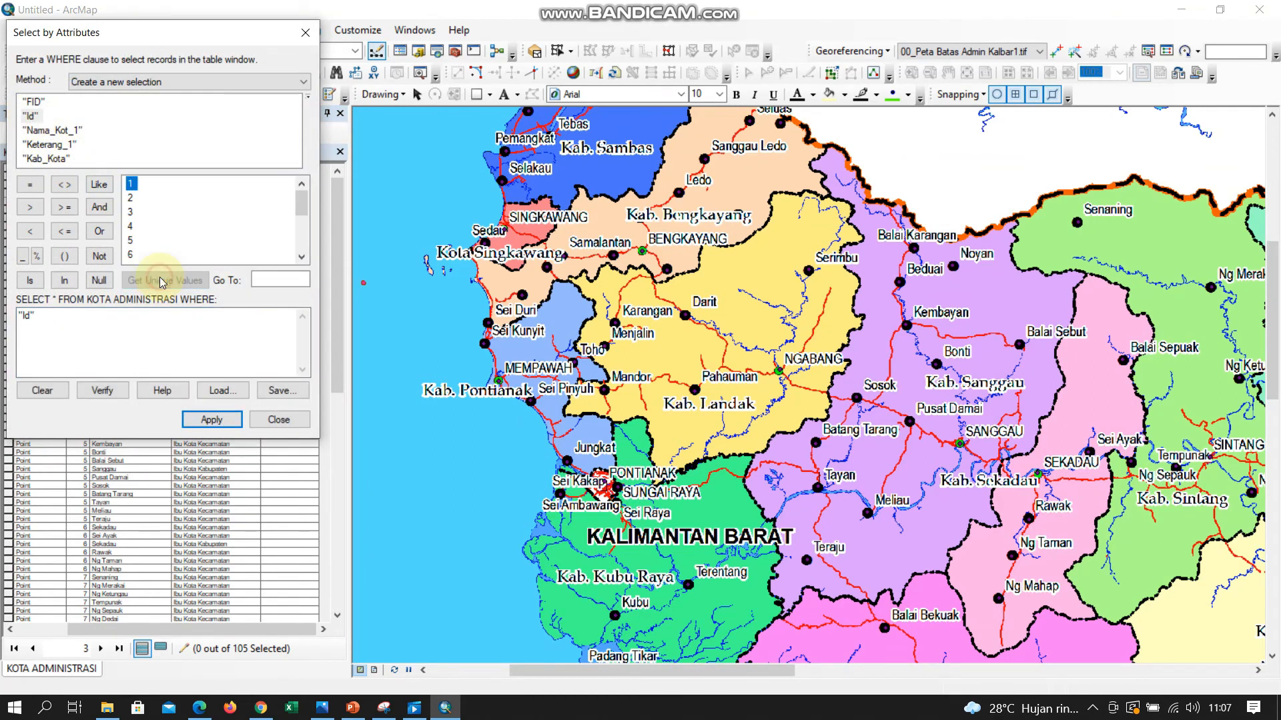
pyautogui.click(131, 186)
pyautogui.click(131, 199)
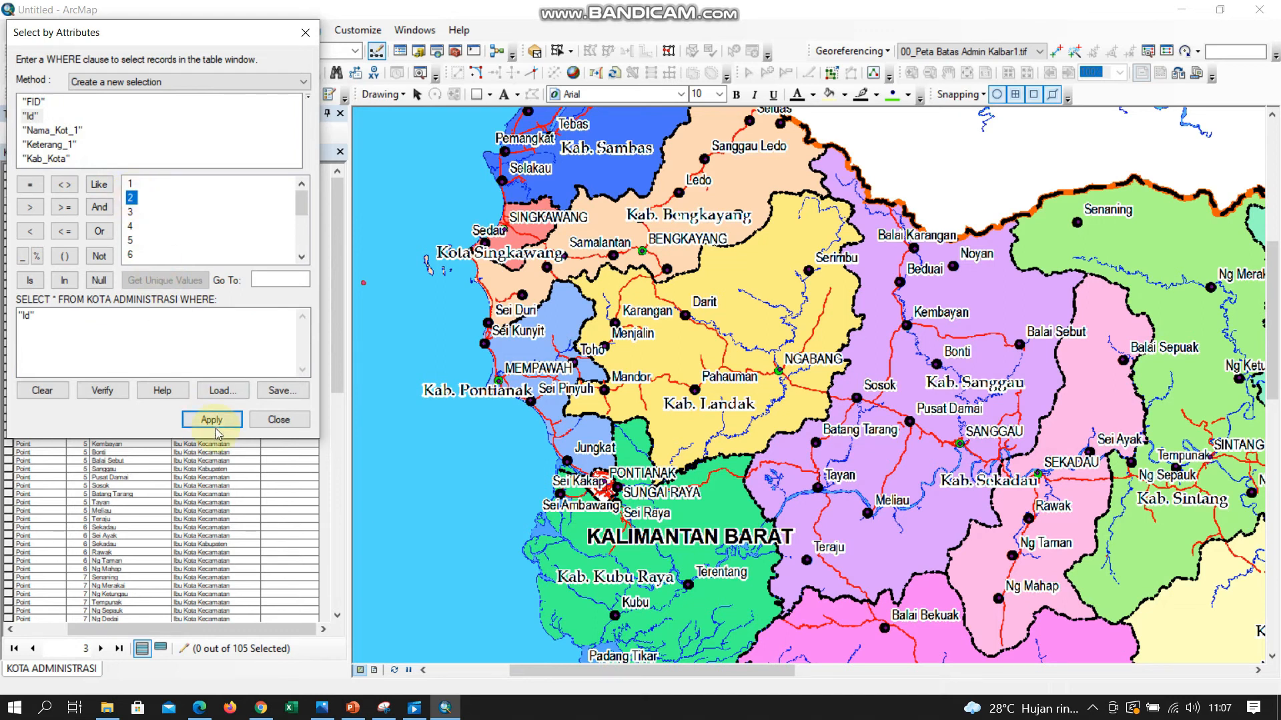
pyautogui.doubleClick(131, 199)
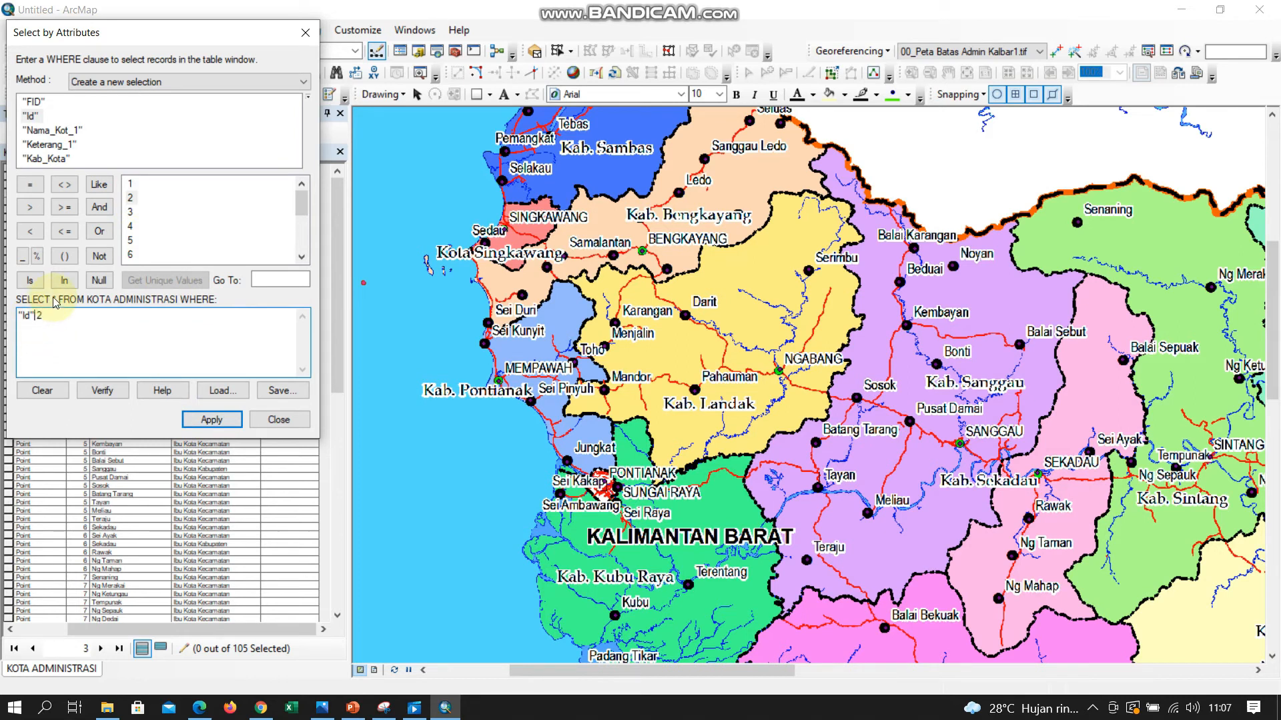
pyautogui.write('=')
# - Verify the query expression and apply it to select the Id 2 records, then close the query dialog
pyautogui.click(106, 392)
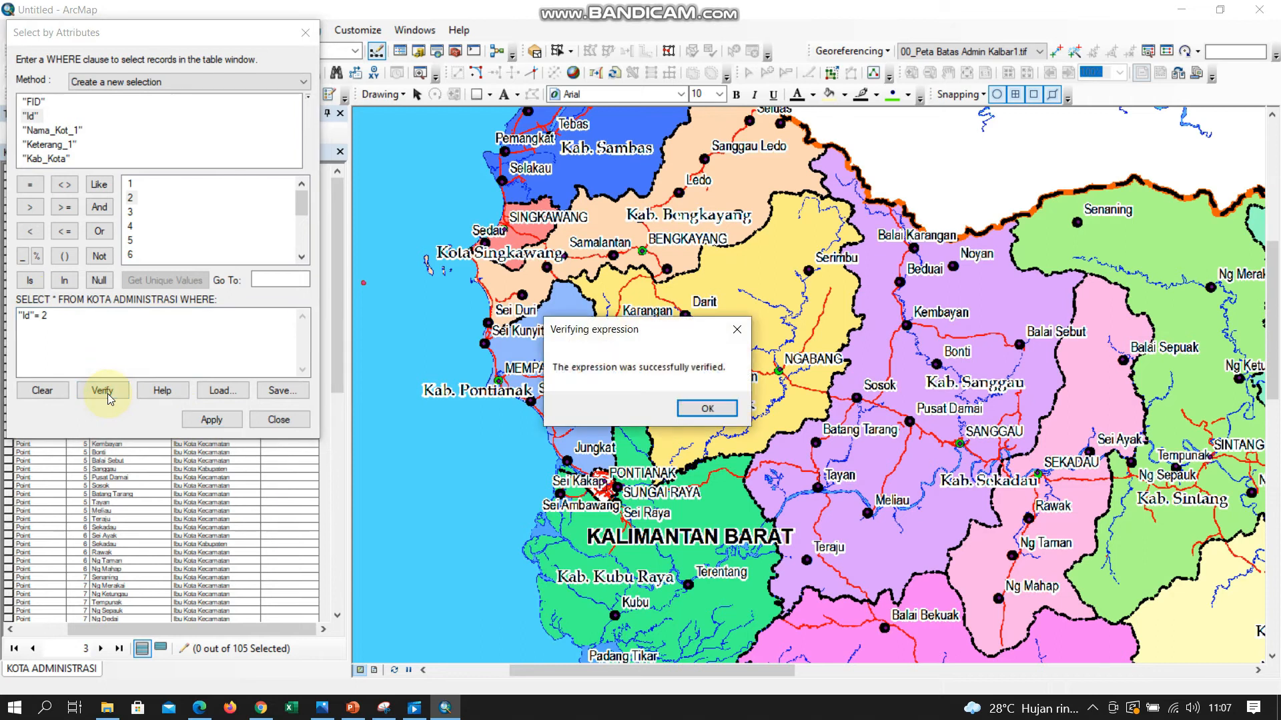
pyautogui.click(705, 407)
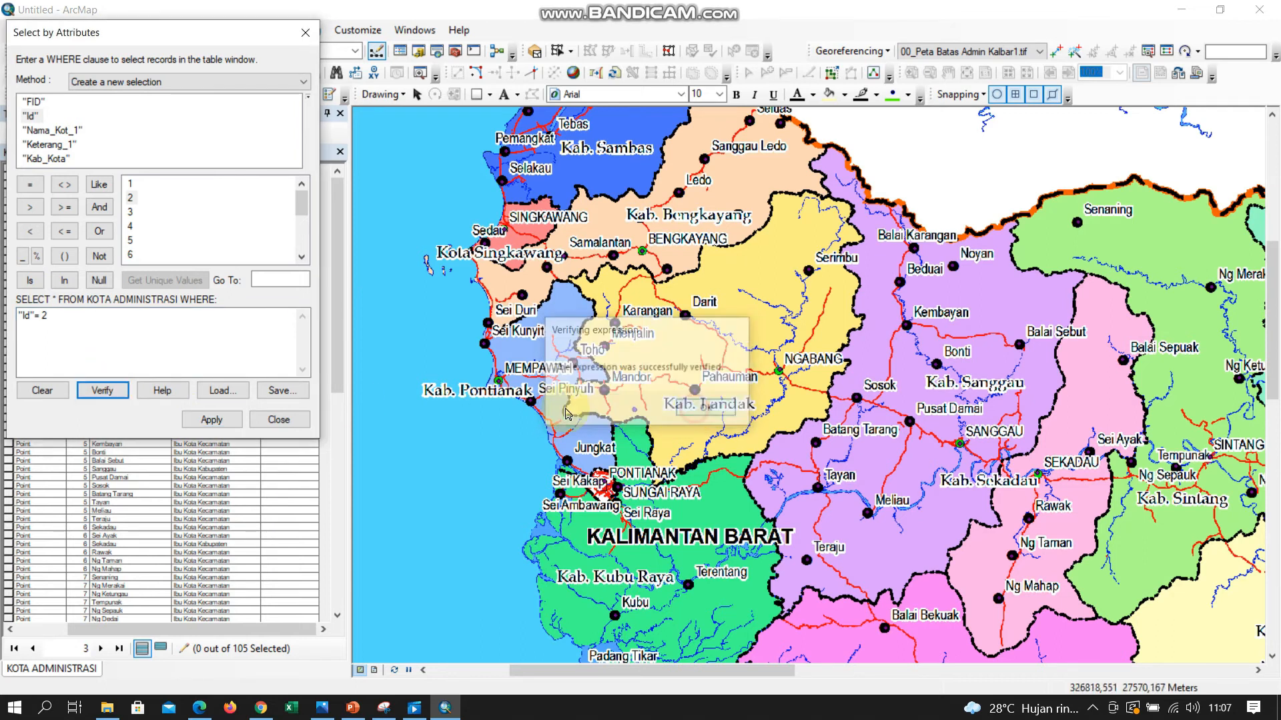
pyautogui.click(224, 420)
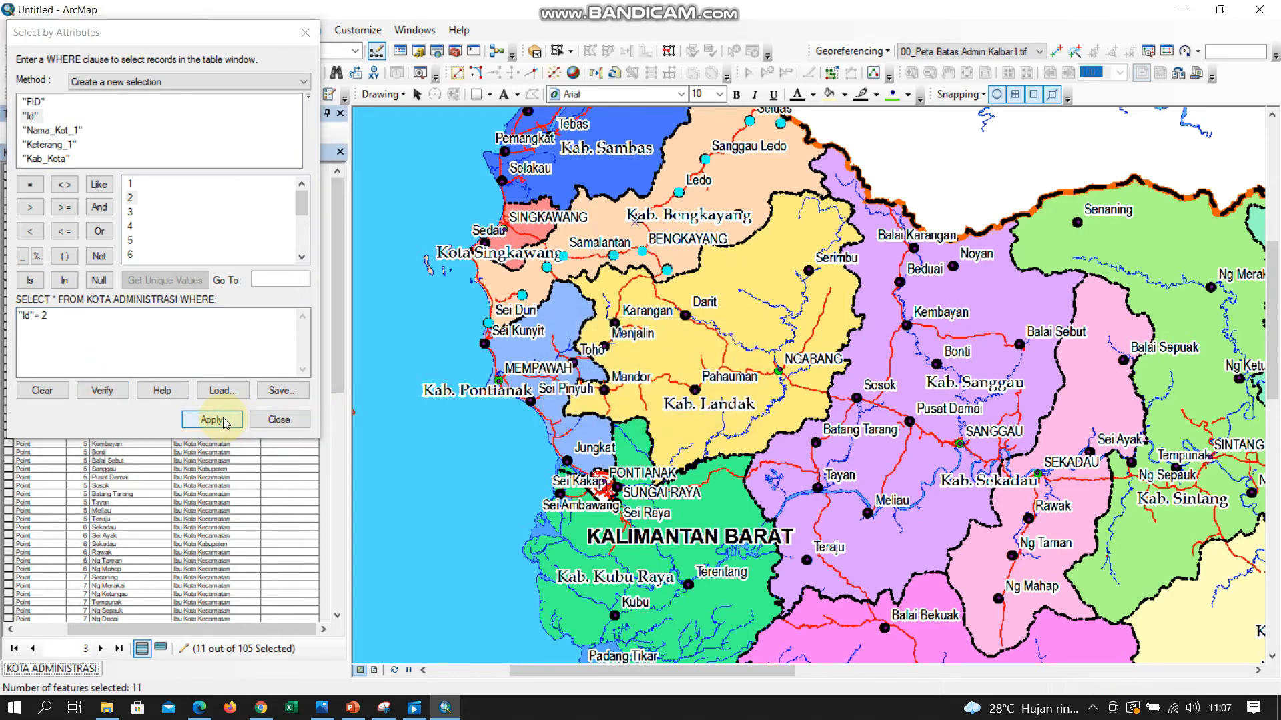
pyautogui.click(279, 419)
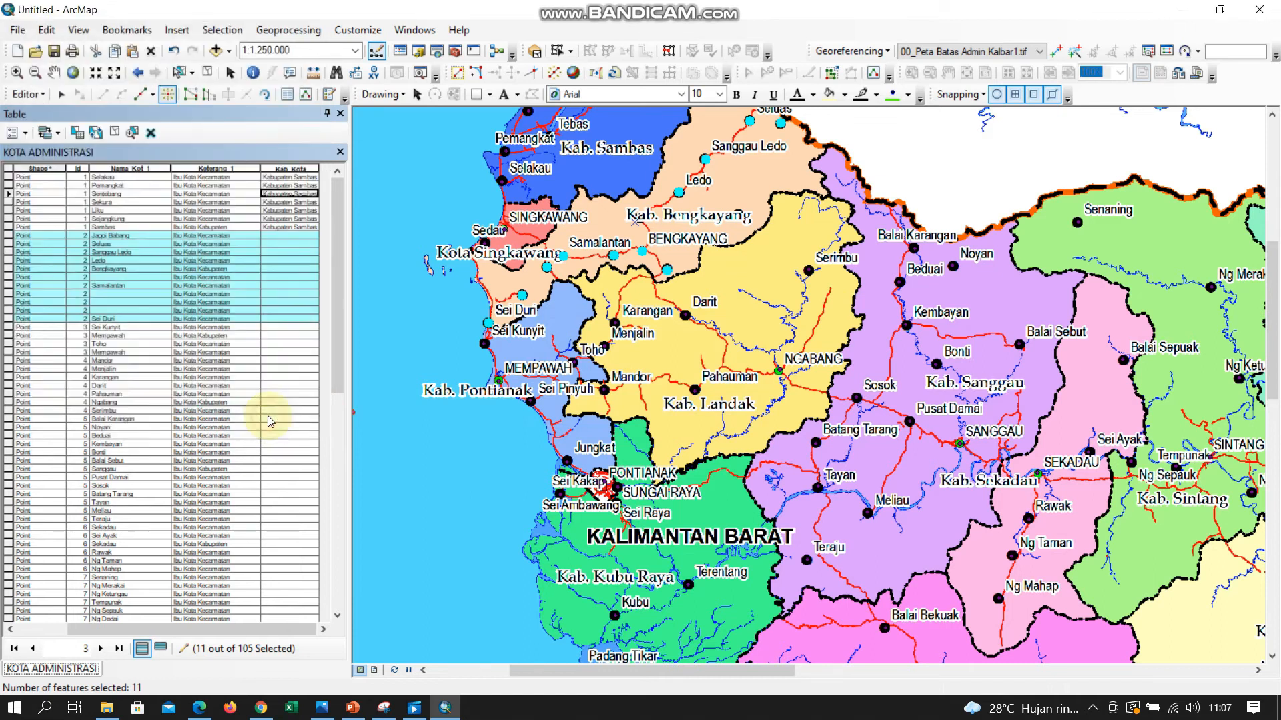
# - Fill Kab_Kota of the selected Id 2 records with "Kabupaten Bengkayang" using the Field Calculator, and clear the selection
pyautogui.click(286, 169)
pyautogui.rightClick(288, 173)
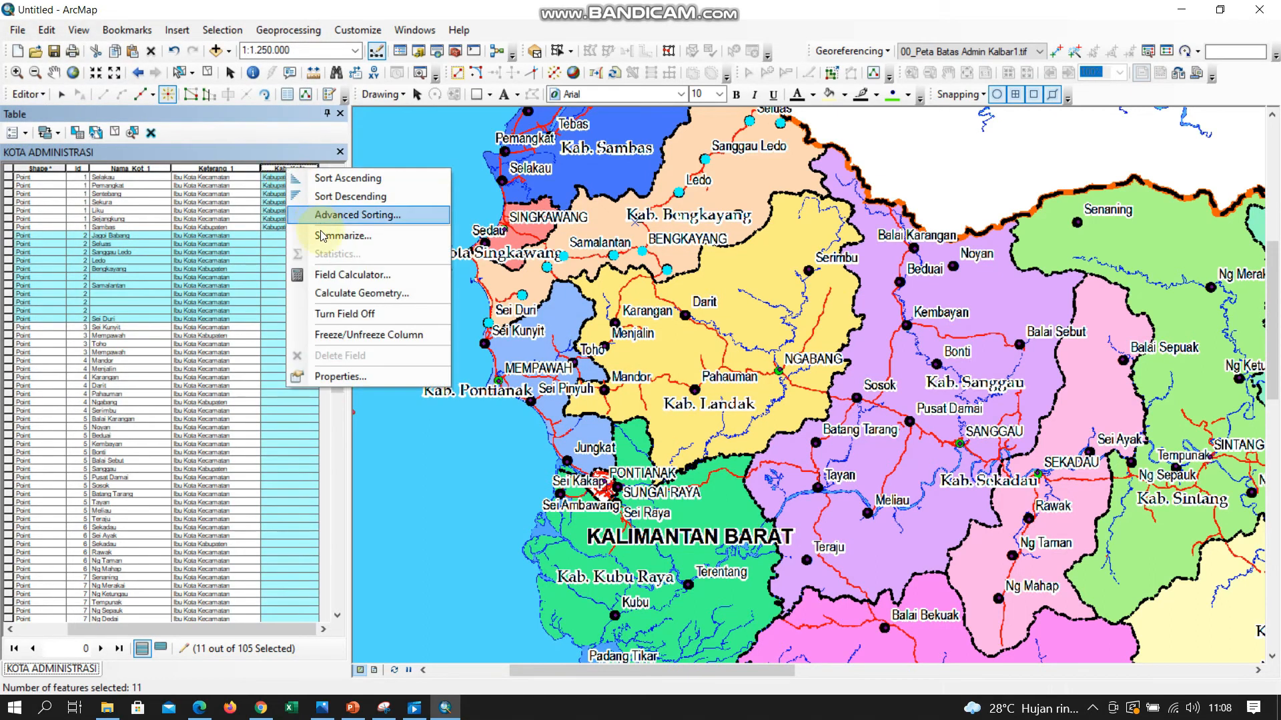
pyautogui.click(333, 273)
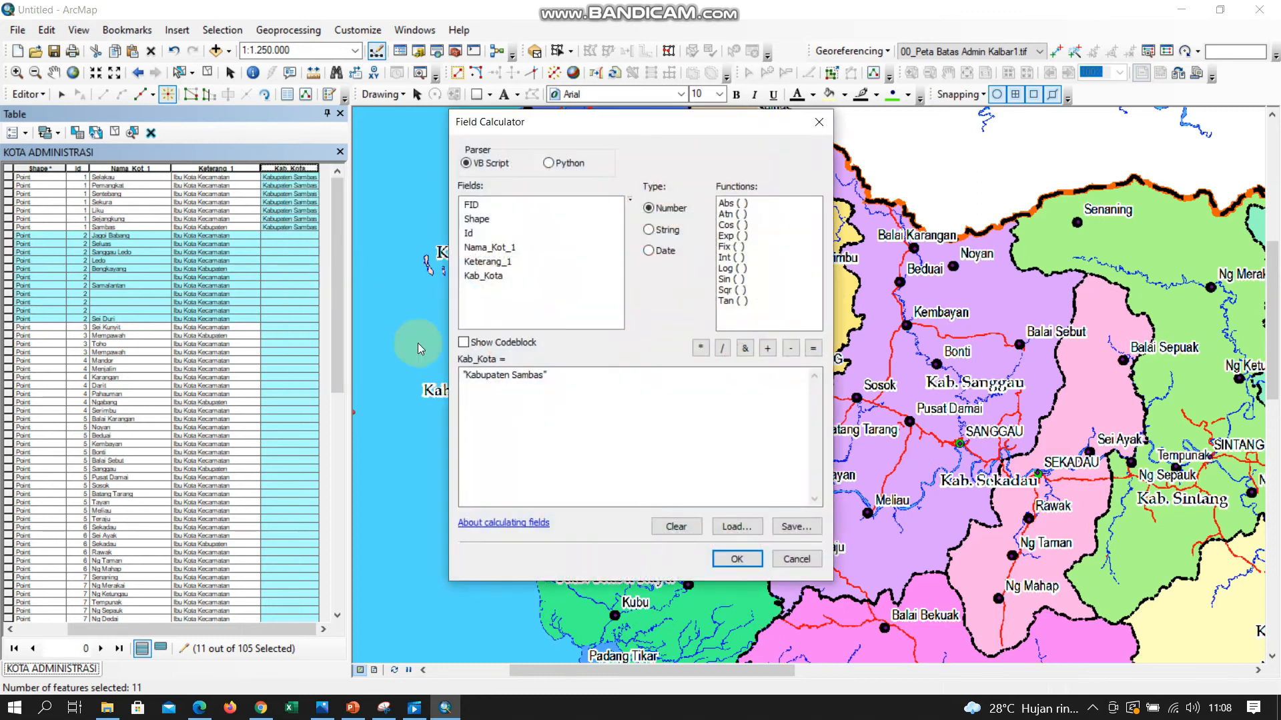
pyautogui.click(543, 375)
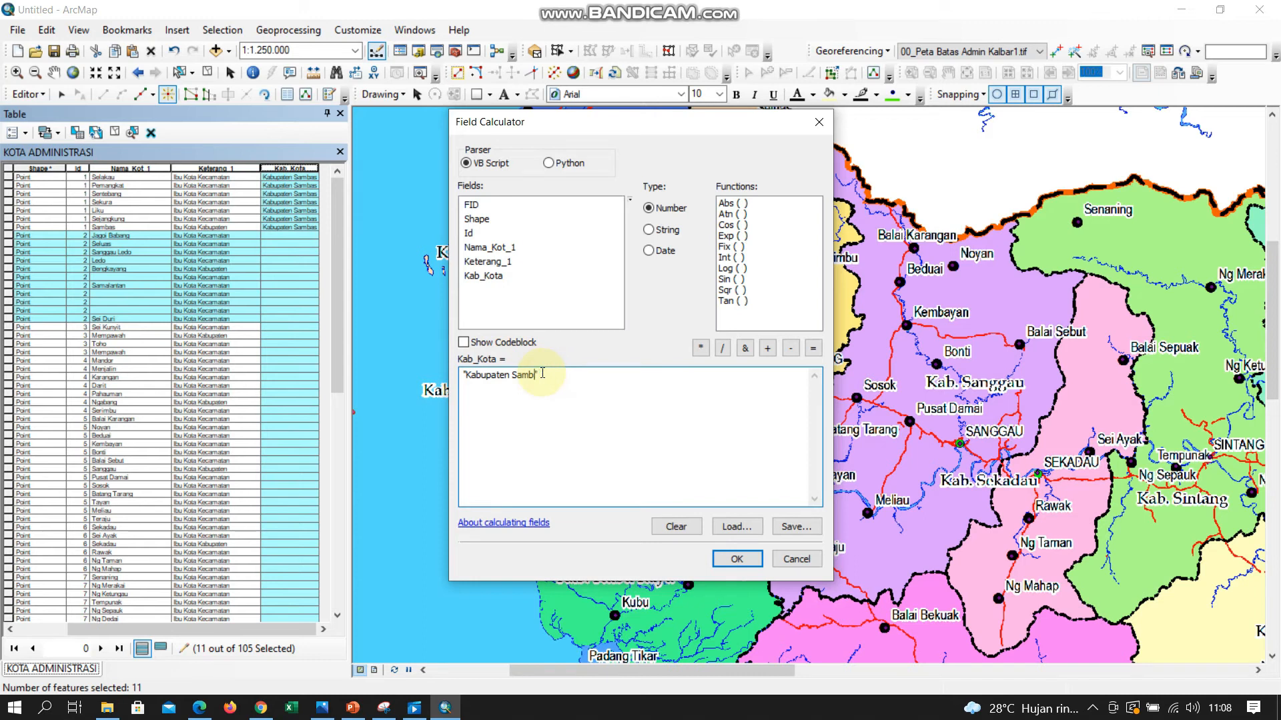
pyautogui.write('Bengkayang')
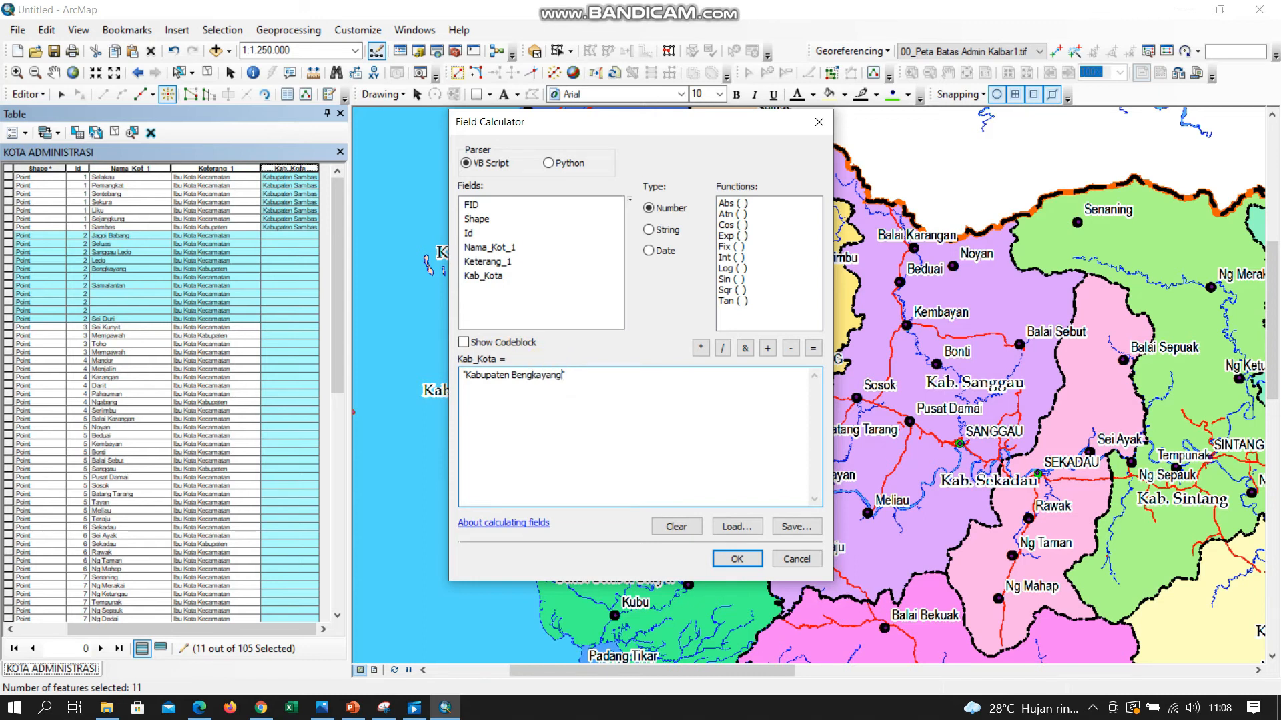
pyautogui.click(736, 559)
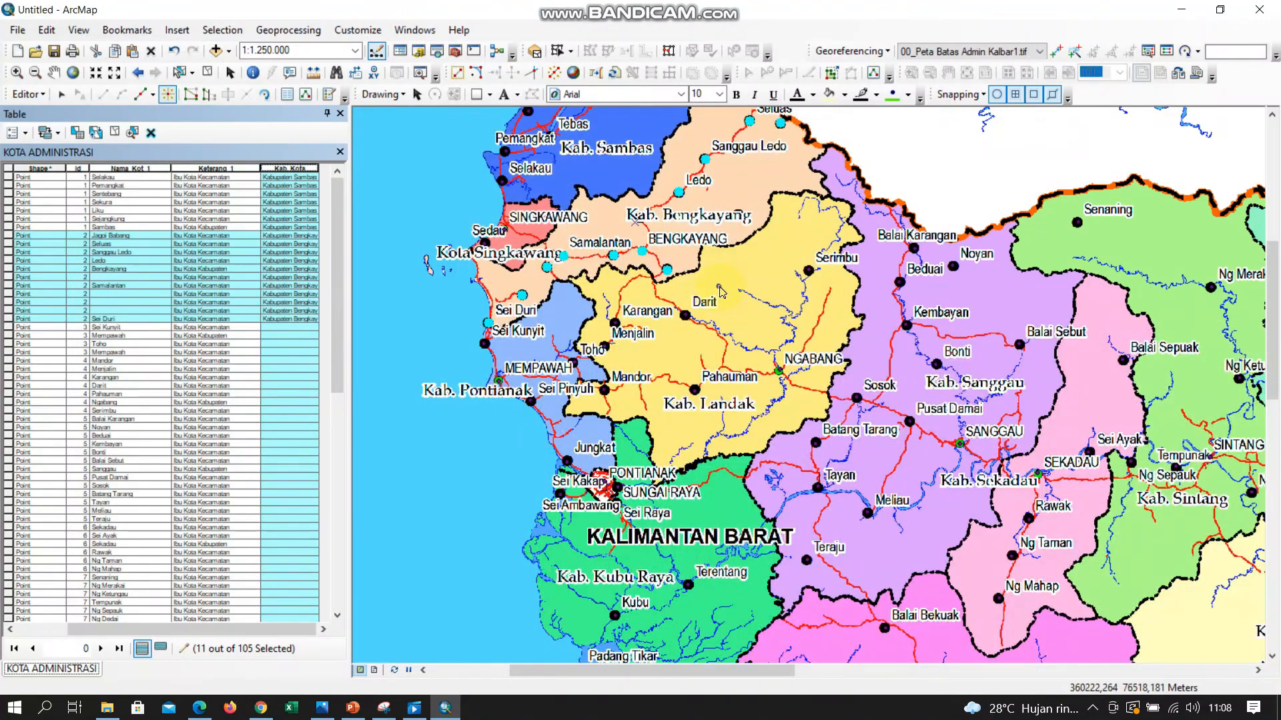
pyautogui.click(117, 131)
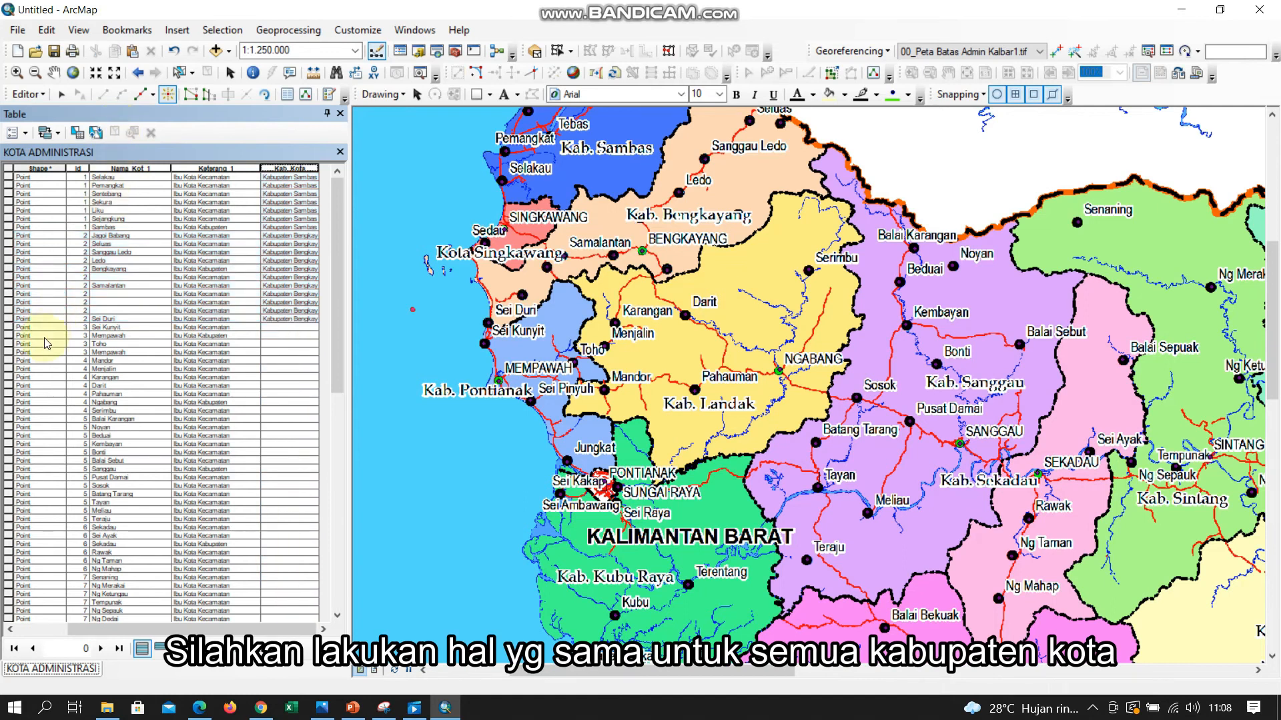
# - Select the Id 3 records with Select By Attributes by changing the expression to "Id" = 3
pyautogui.click(9, 352)
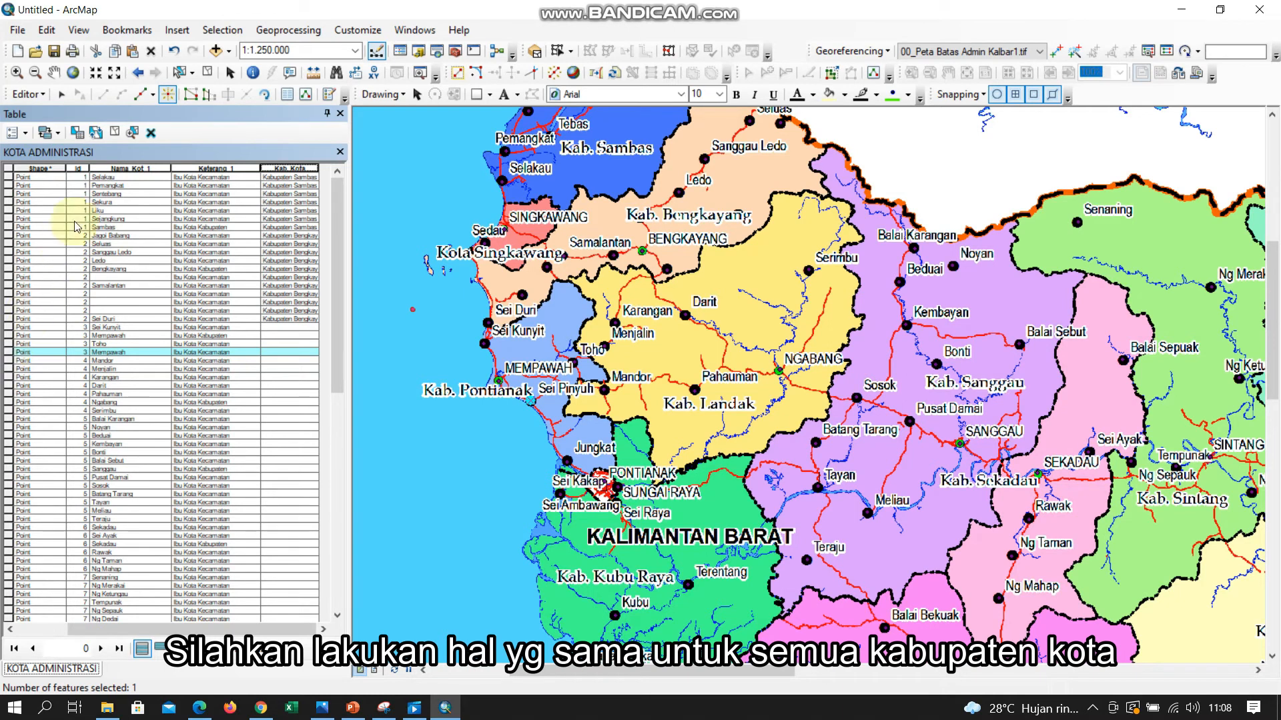
pyautogui.click(25, 131)
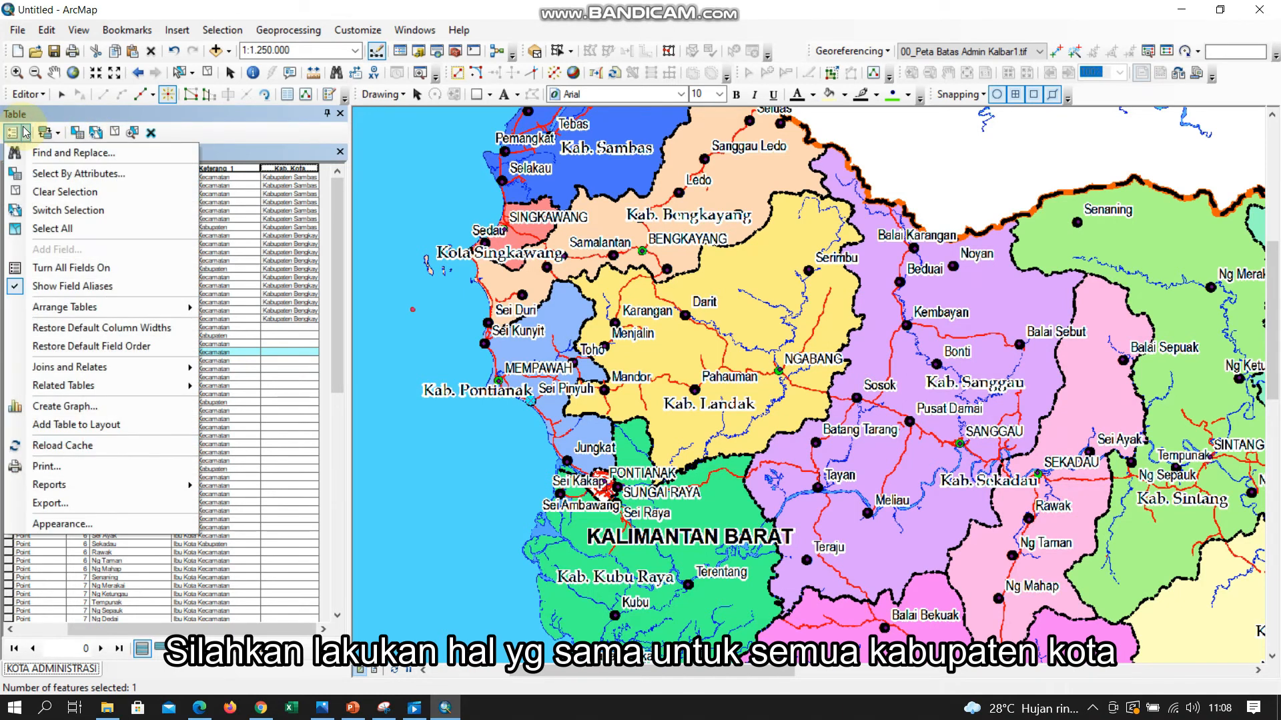
pyautogui.click(44, 174)
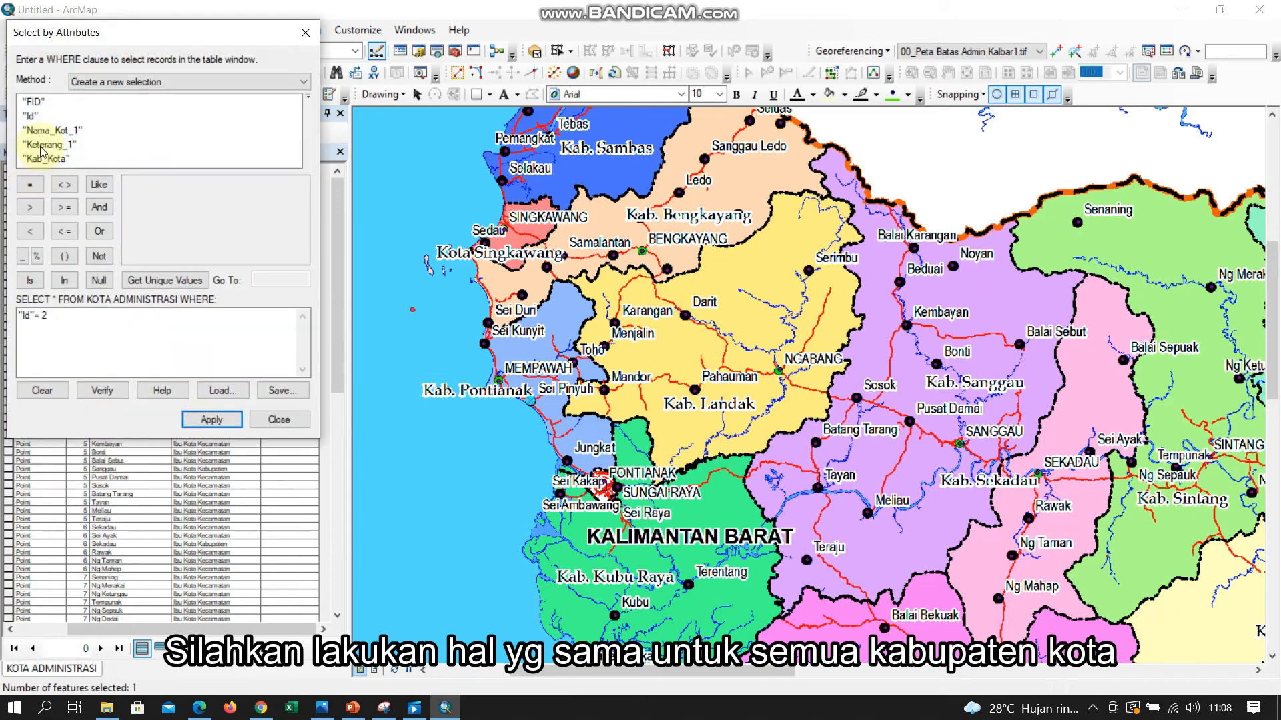
pyautogui.click(46, 314)
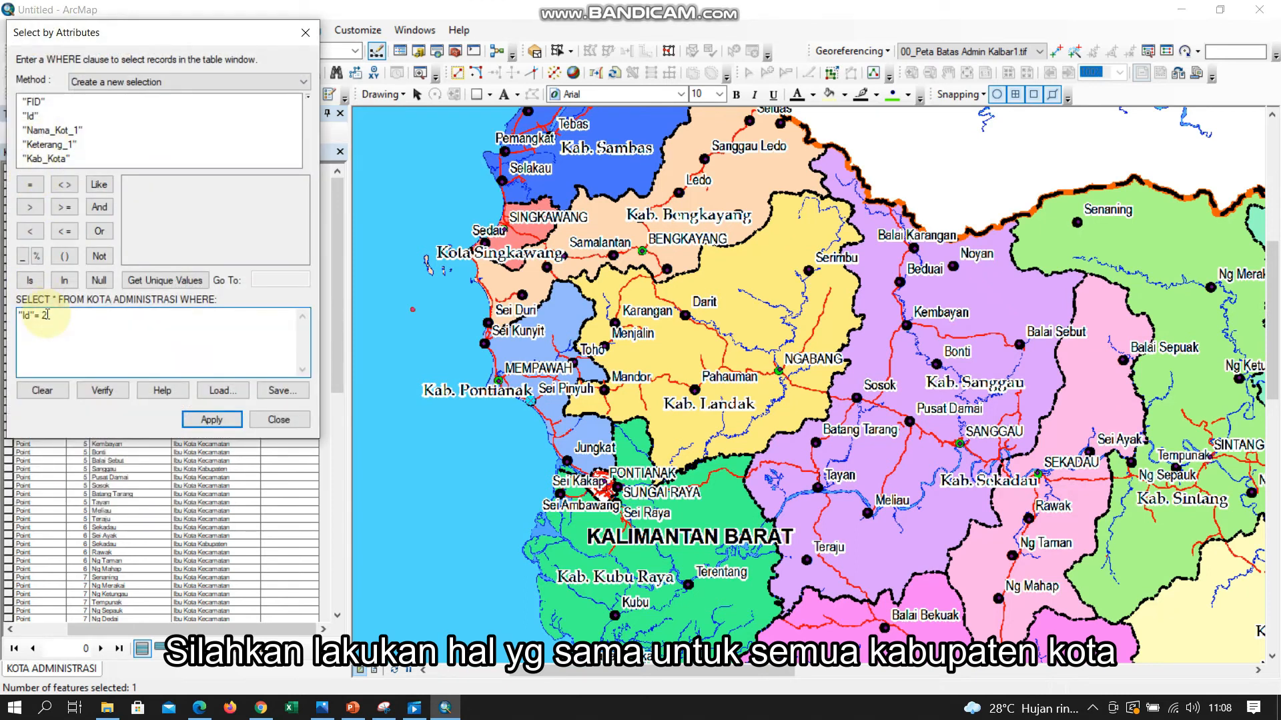
pyautogui.write('3')
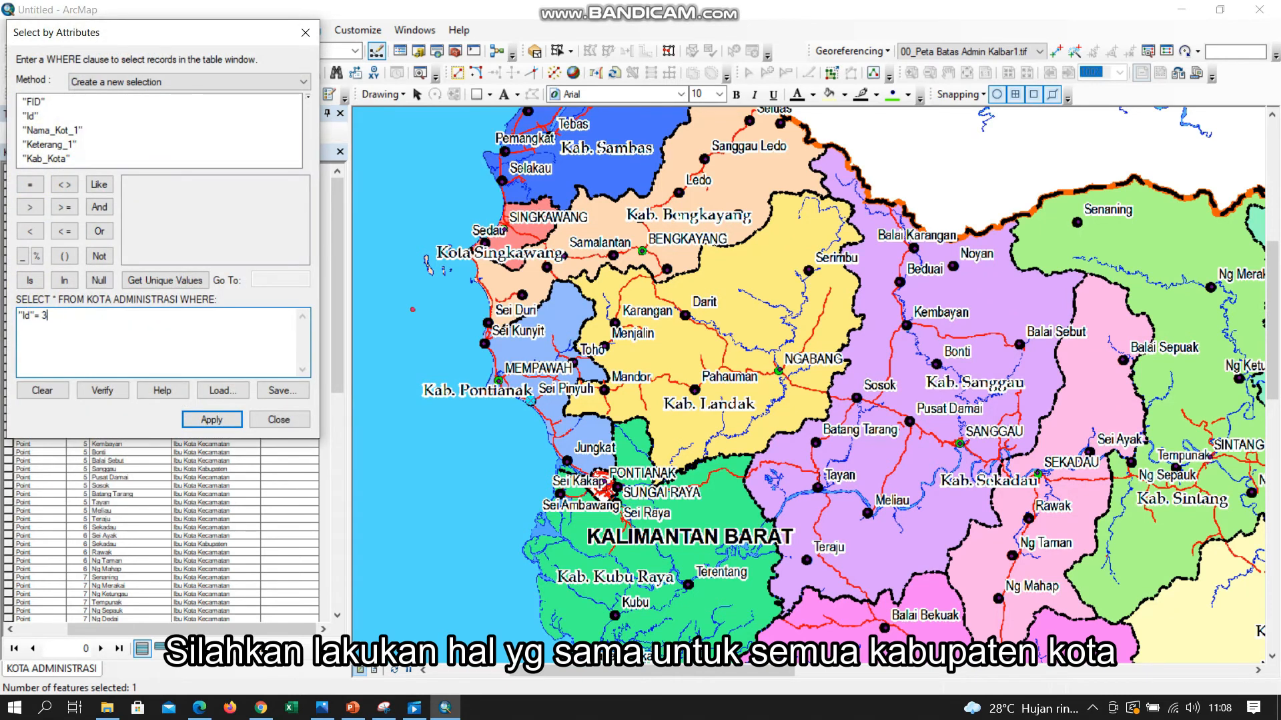
pyautogui.click(220, 419)
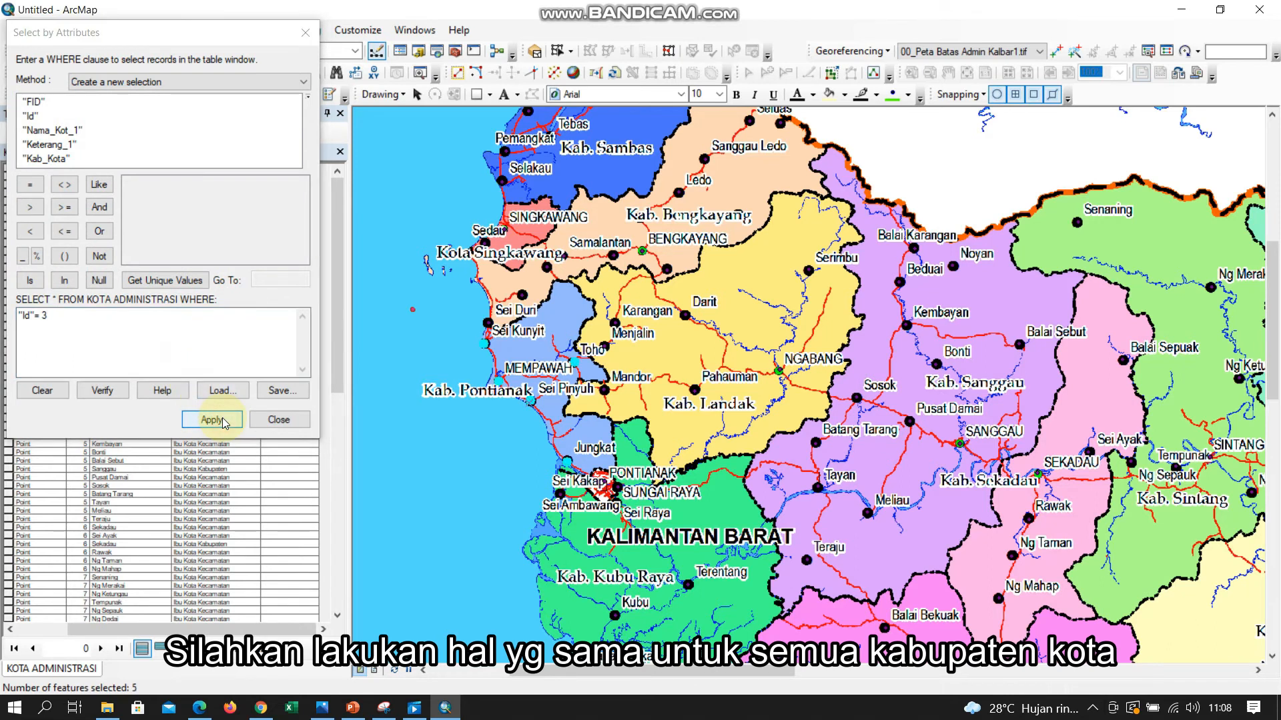
pyautogui.click(278, 420)
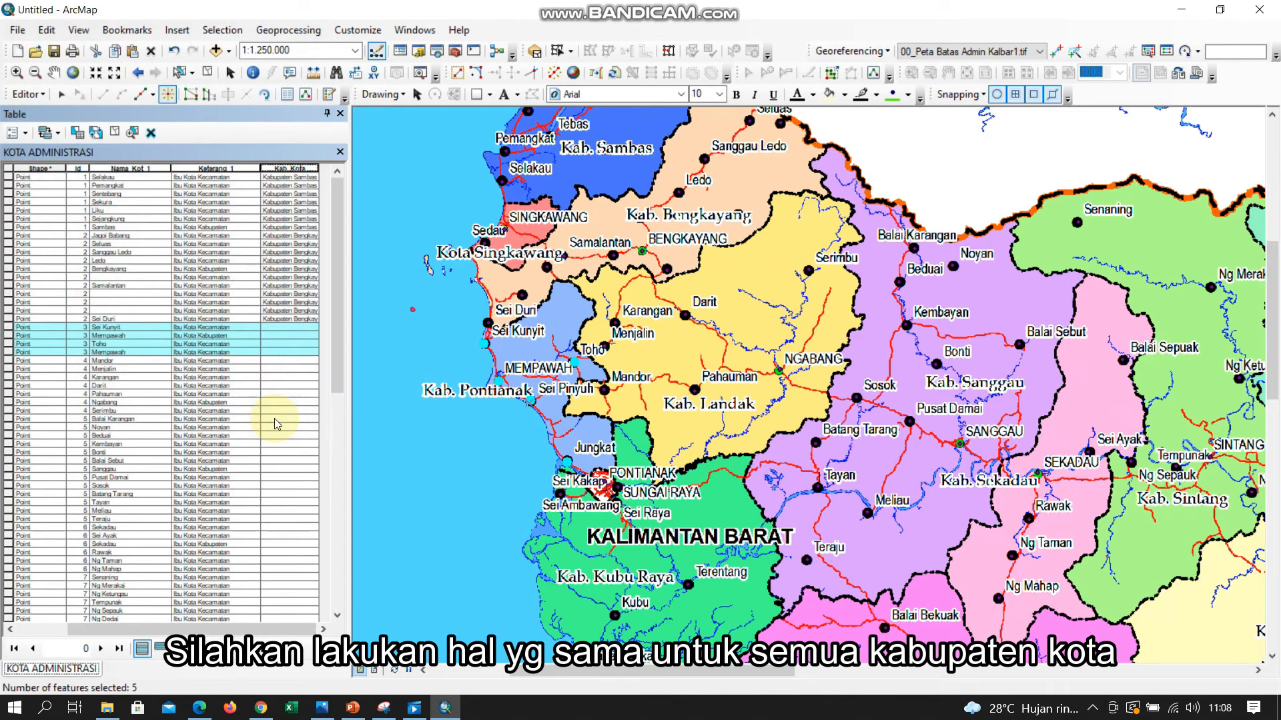
# - Fill Kab_Kota of the selected Id 3 records with "Kabupaten Pontianak" using the Field Calculator
pyautogui.click(300, 167)
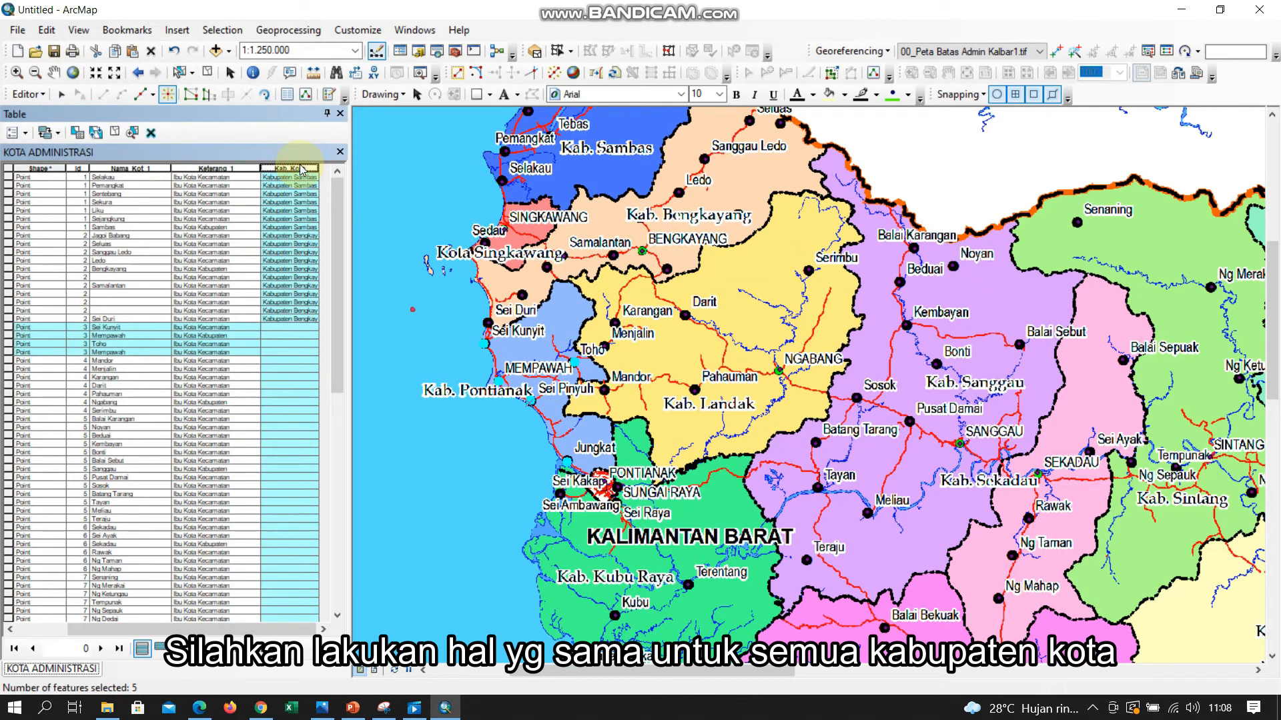
pyautogui.rightClick(291, 172)
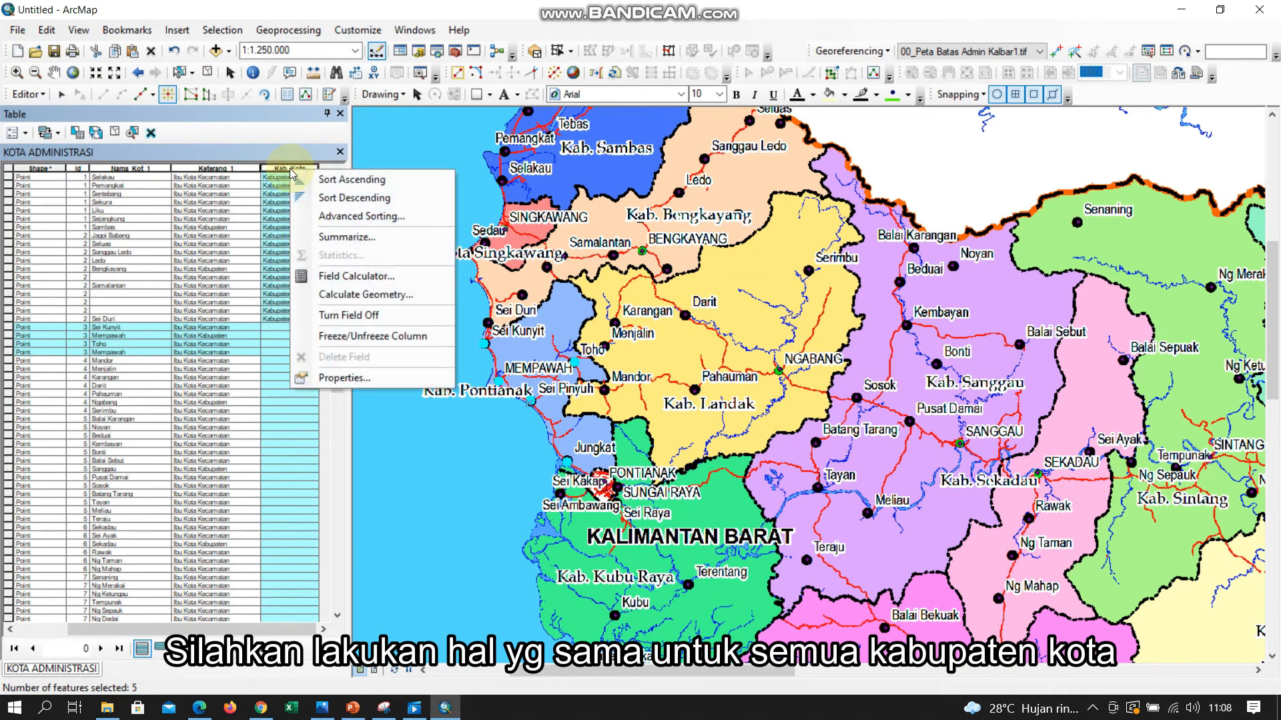
pyautogui.click(348, 277)
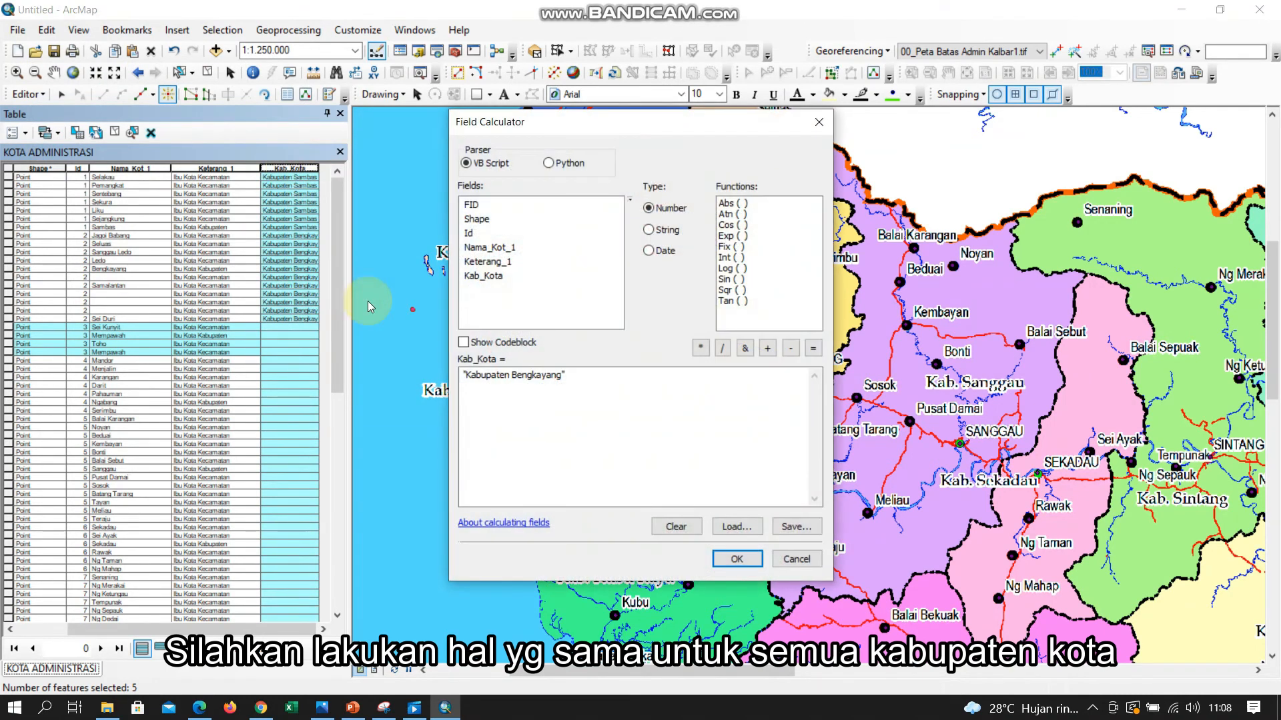
pyautogui.click(561, 374)
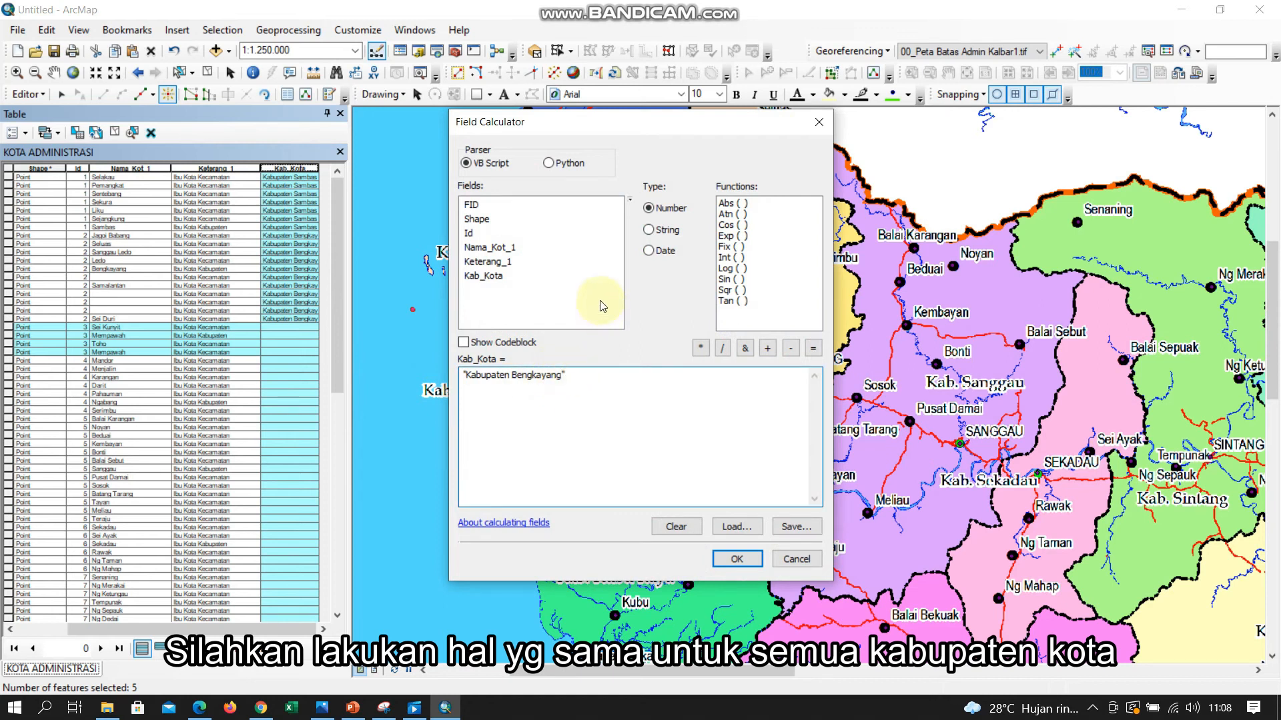
pyautogui.moveTo(603, 123)
pyautogui.mouseDown()
pyautogui.moveTo(861, 94)
pyautogui.moveTo(611, 144)
pyautogui.mouseUp()
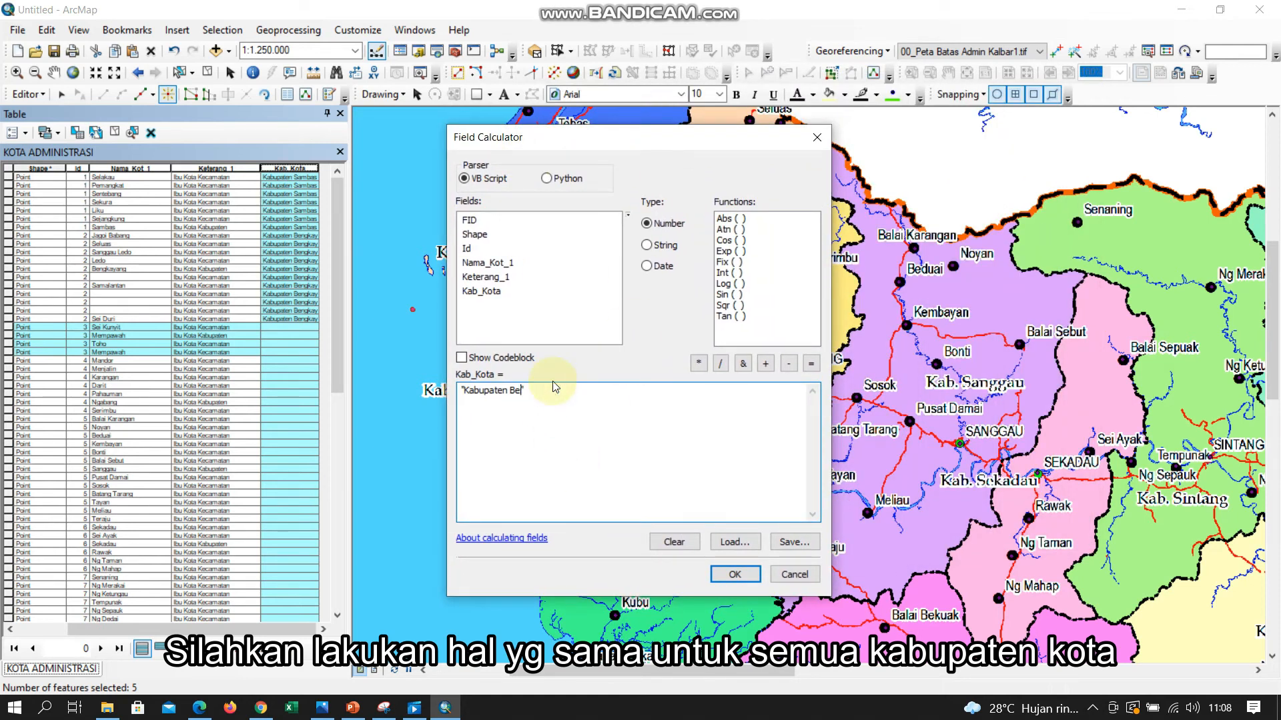
pyautogui.write('Pontianak')
pyautogui.click(734, 574)
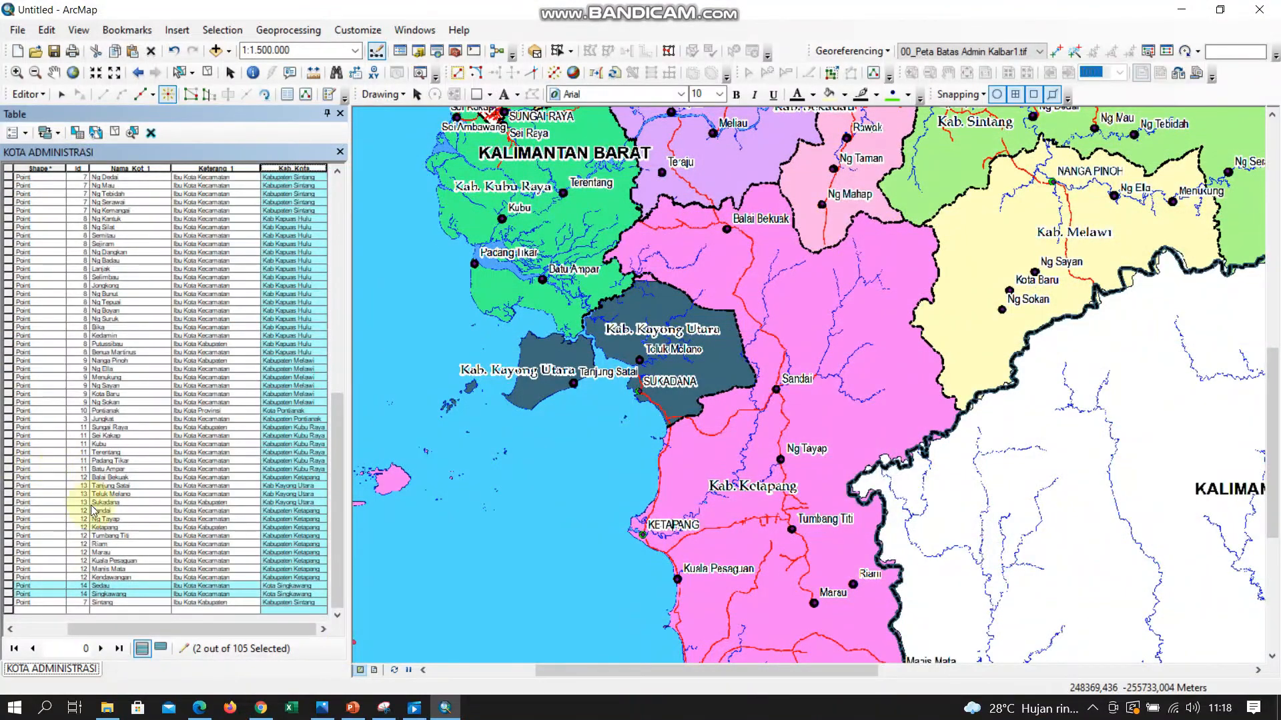
# - Clear the selection of the Id 14 records and stop editing the KOTA ADMINISTRASI layer
pyautogui.click(136, 631)
pyautogui.moveTo(96, 637); pyautogui.dragTo(127, 631)
pyautogui.click(59, 631)
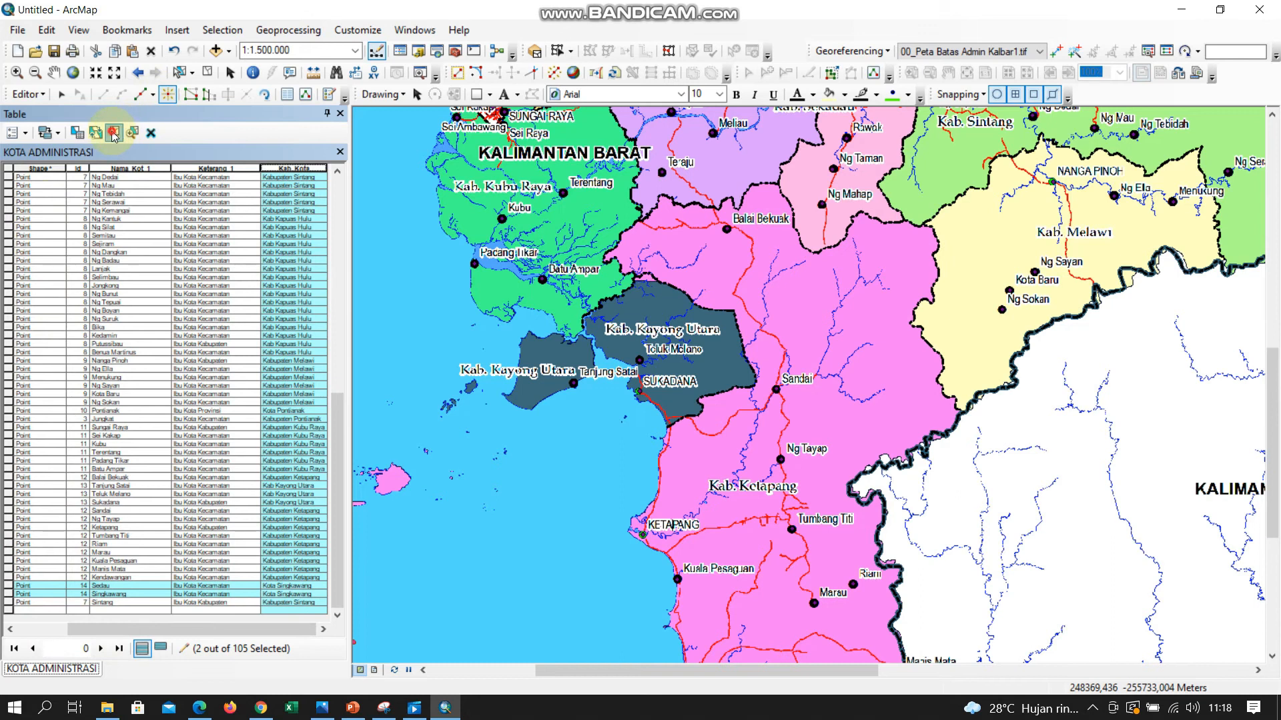
pyautogui.click(133, 132)
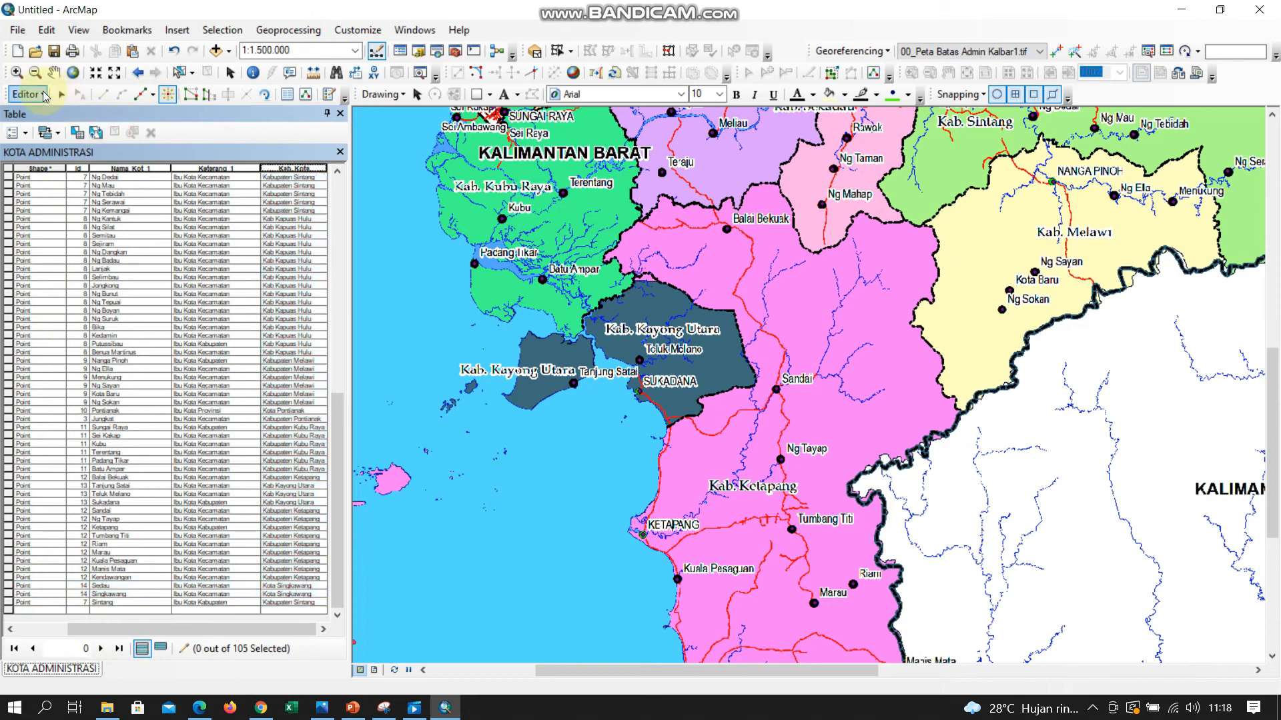
pyautogui.click(45, 96)
pyautogui.click(64, 131)
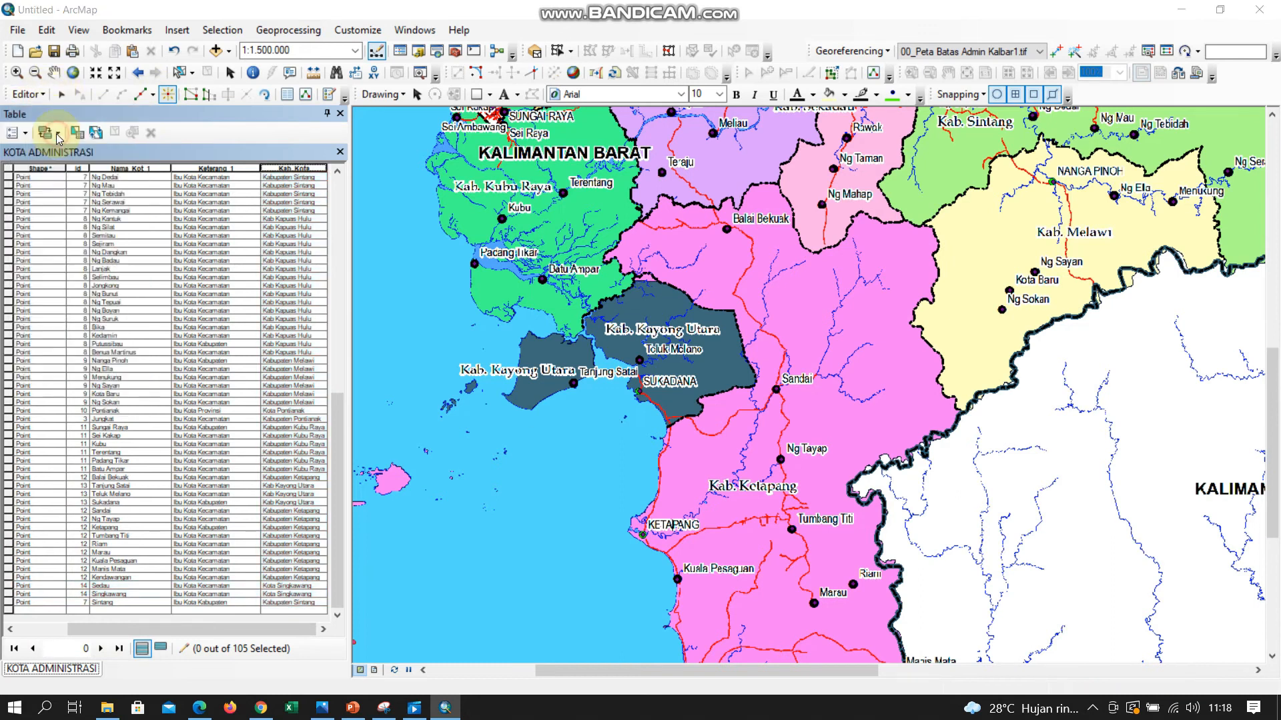
# - Finish saving the edits and replace the attribute table with the Table Of Contents
pyautogui.click(582, 408)
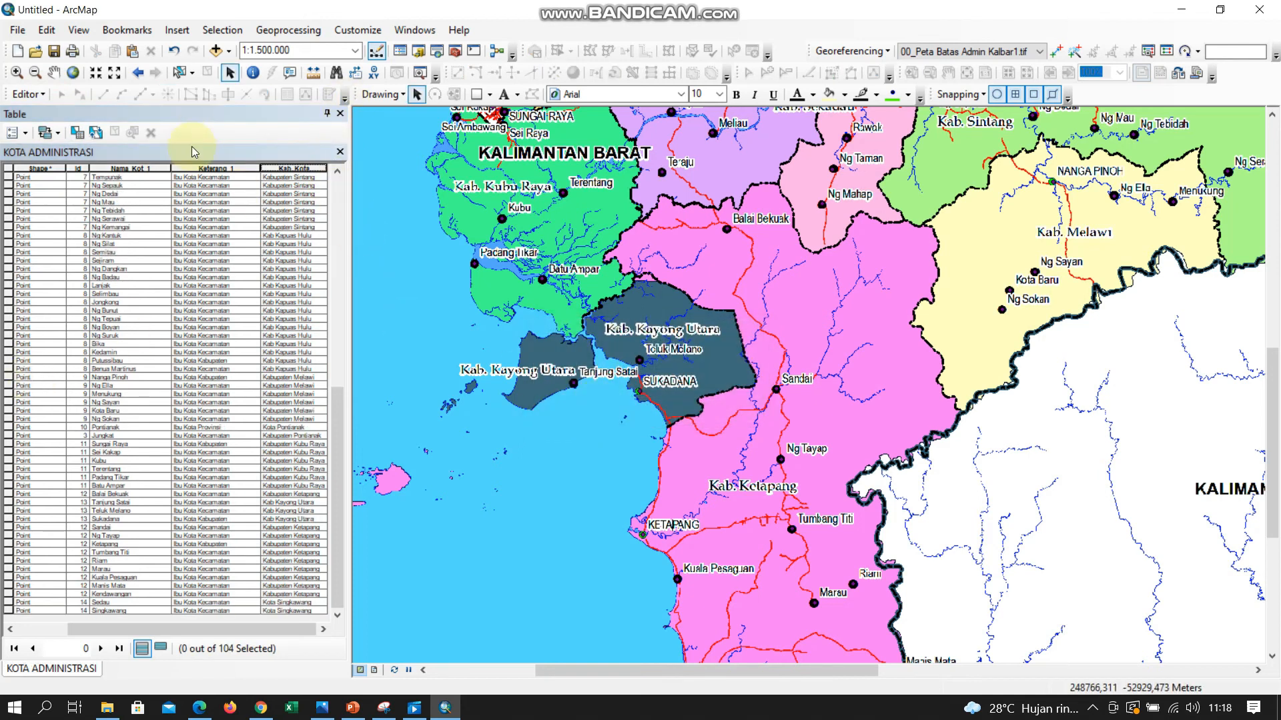
pyautogui.click(341, 115)
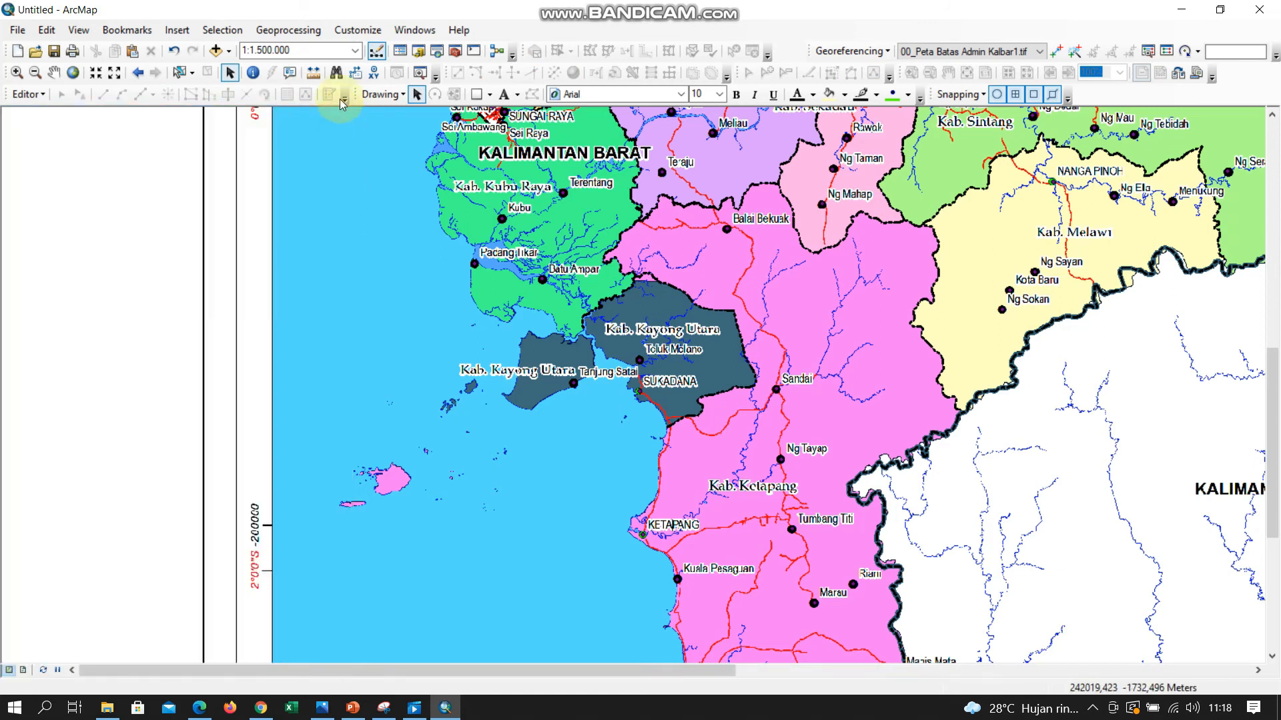
pyautogui.click(423, 35)
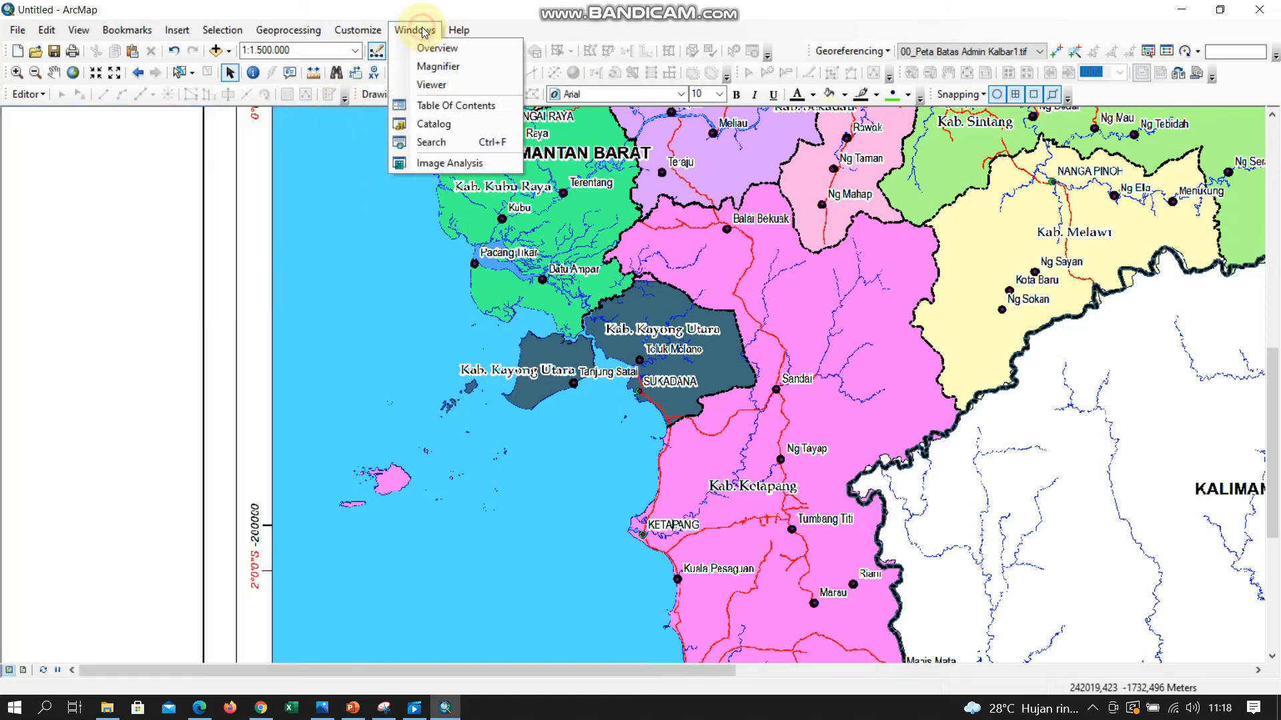
pyautogui.click(439, 105)
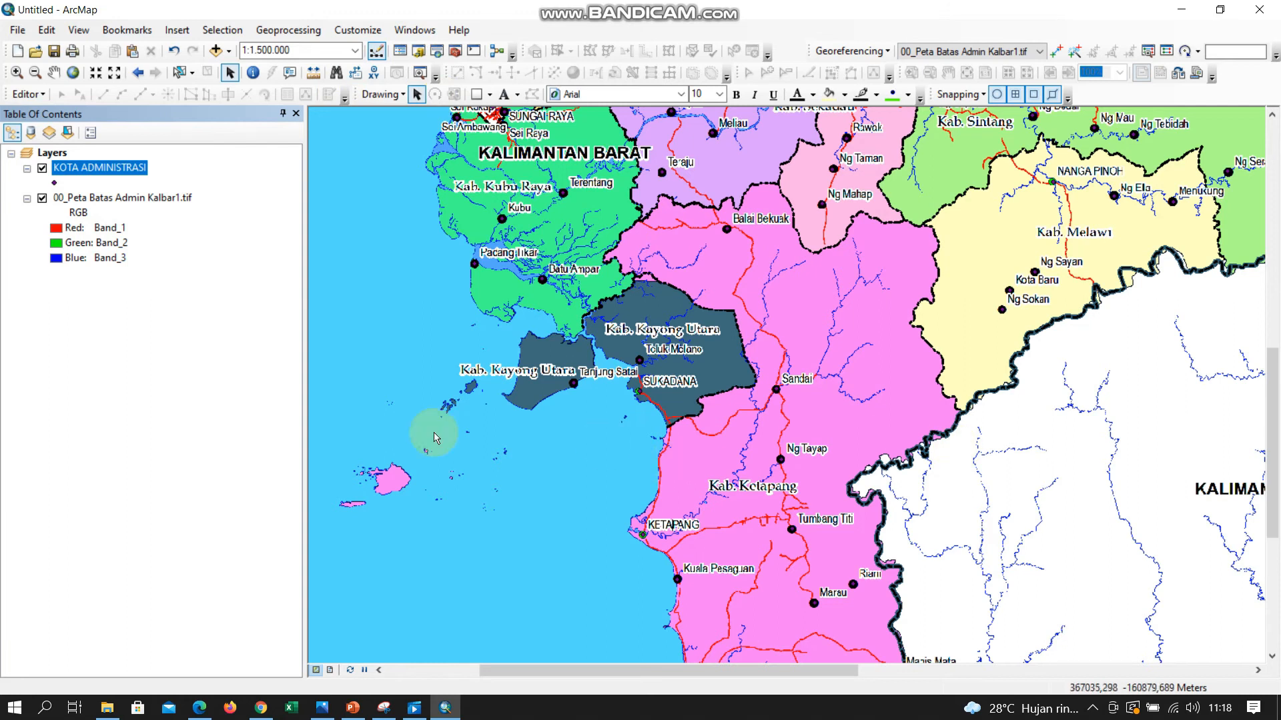
# - Turn off the 00_Peta Batas Admin Kalbar1.tif layer and show all KOTA ADMINISTRASI points at a scale of 1:4.000.000
pyautogui.click(42, 199)
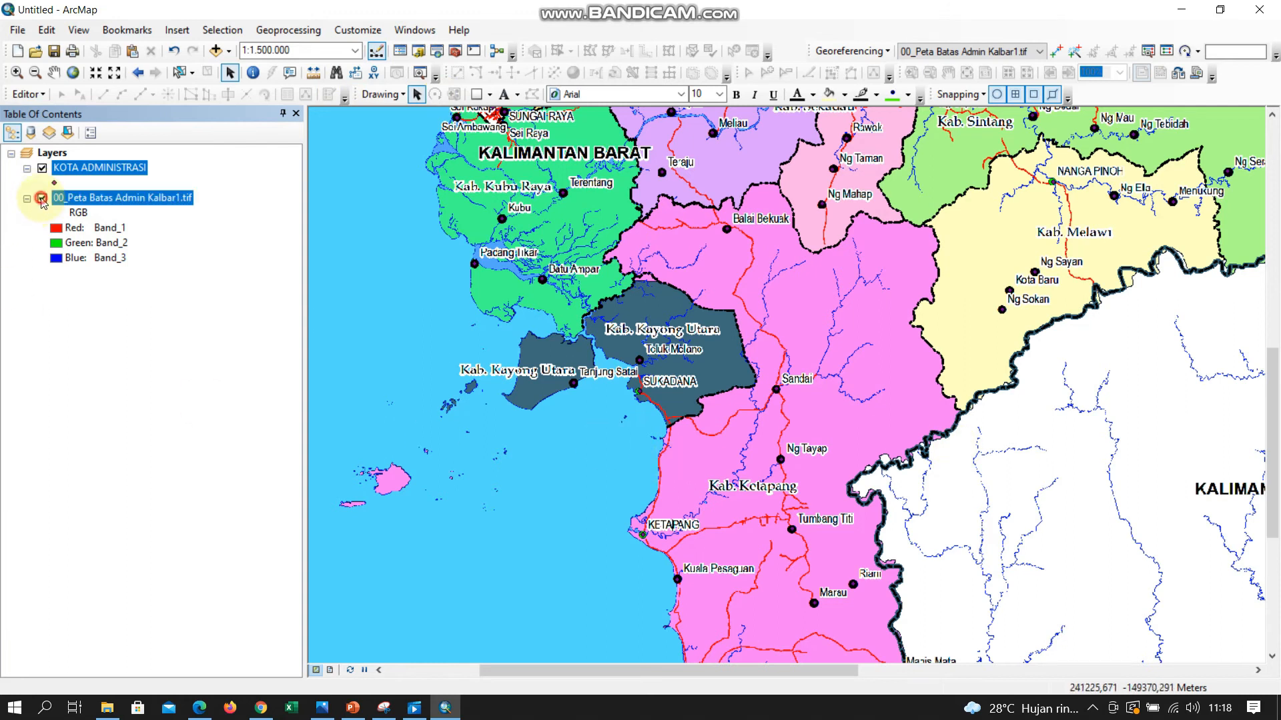
pyautogui.scroll(2, 799, 346)
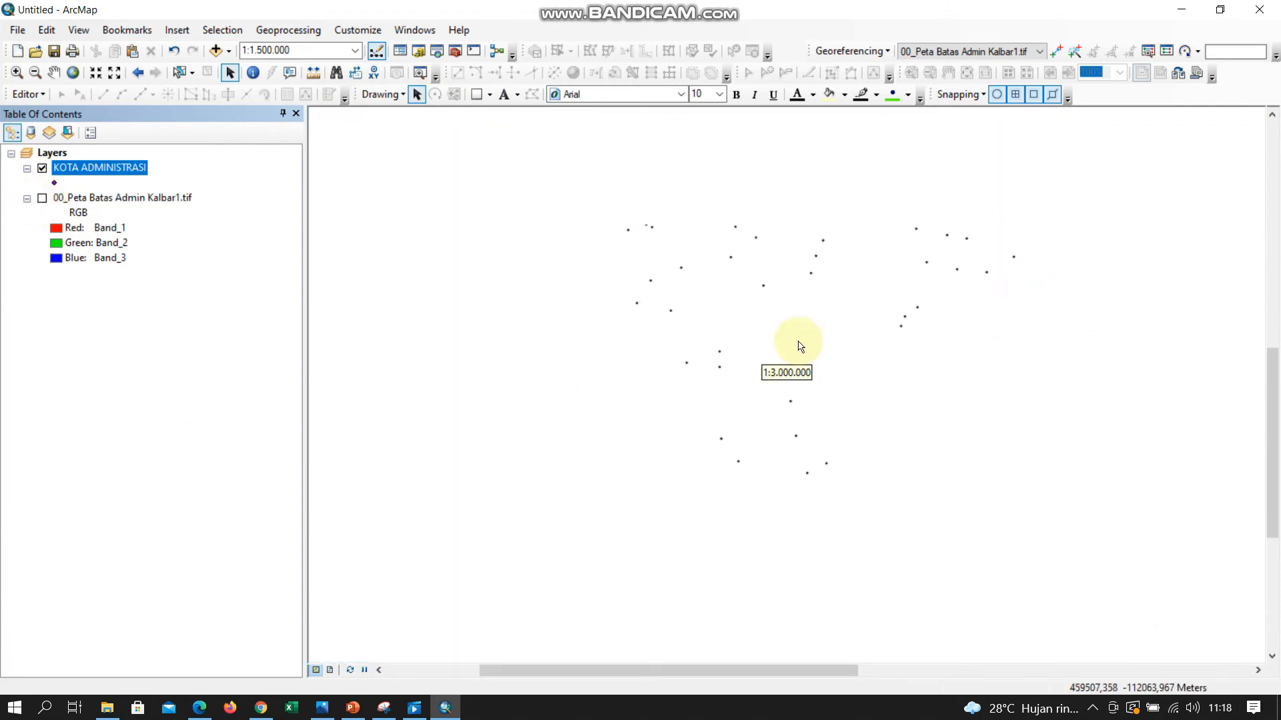
pyautogui.scroll(-1, 800, 346)
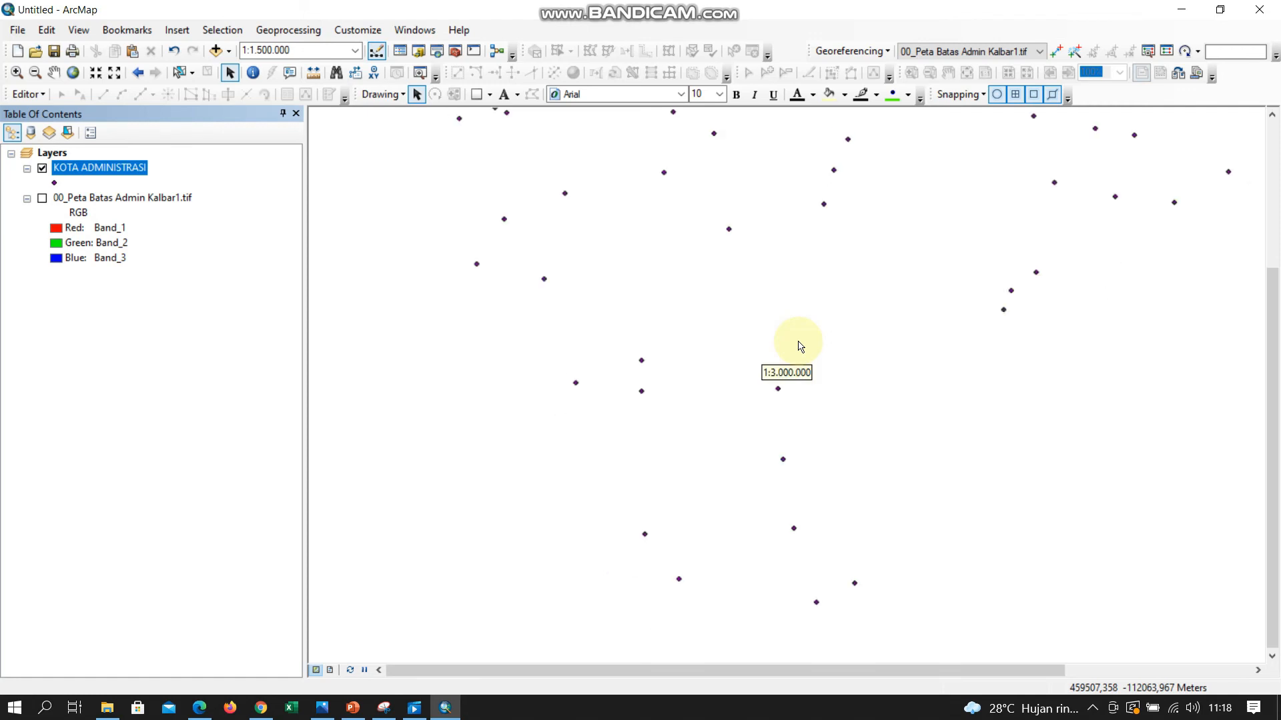
pyautogui.scroll(-1, 800, 346)
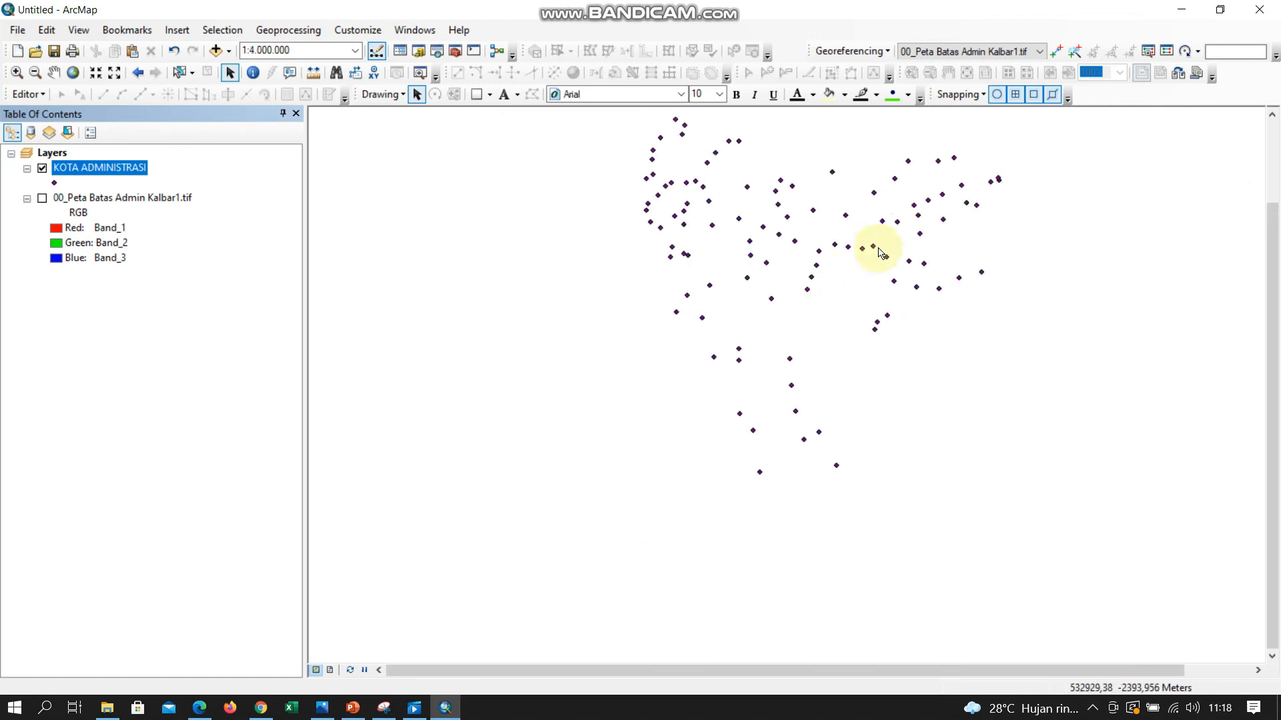
pyautogui.click(1272, 116)
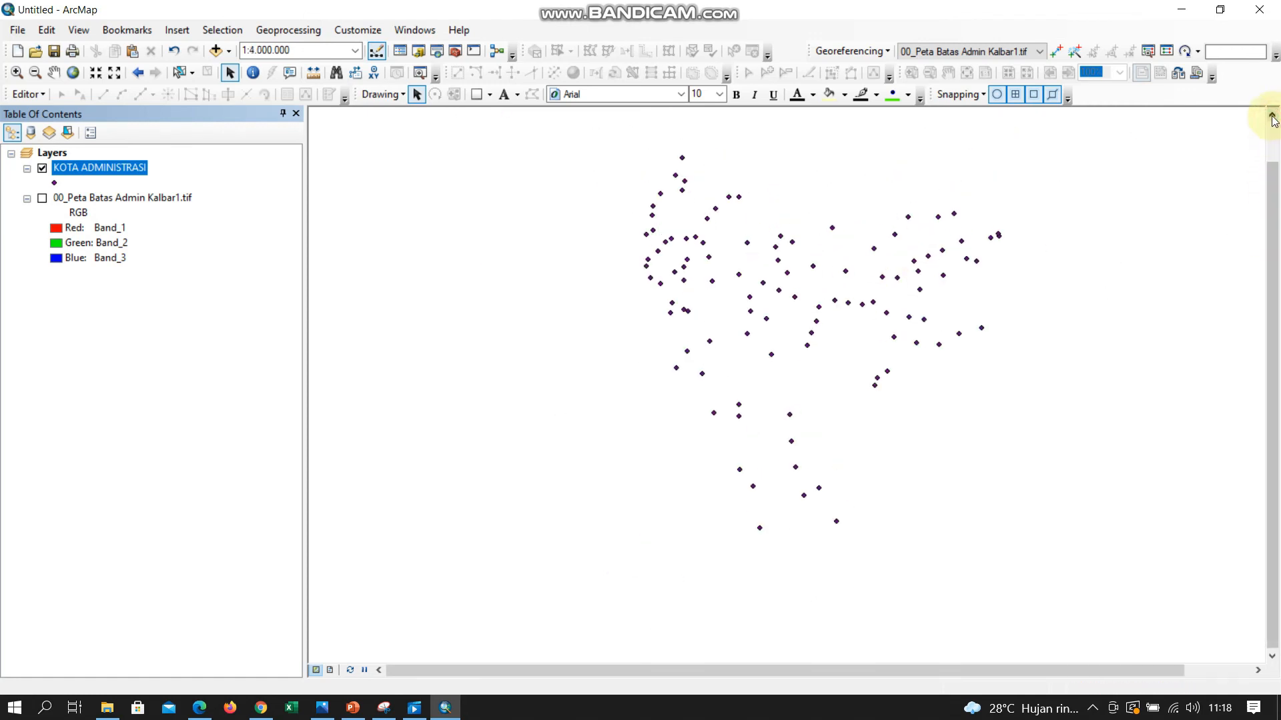
pyautogui.click(1271, 117)
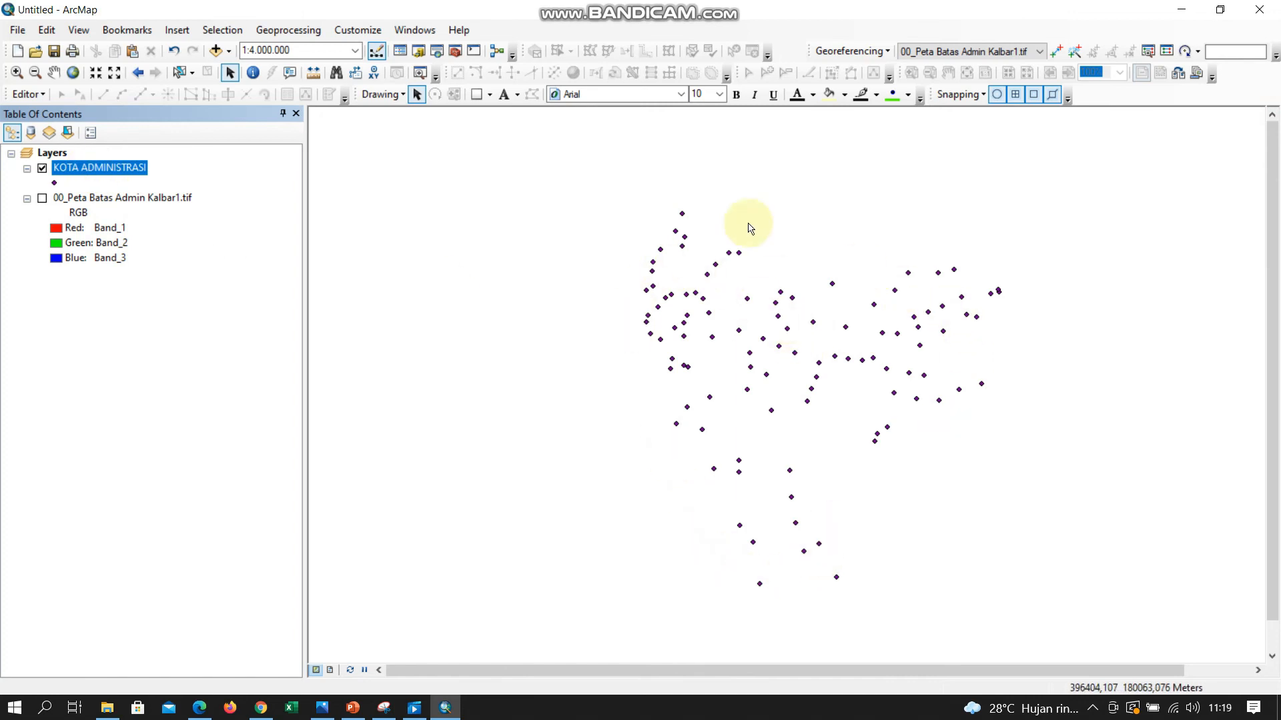
pyautogui.rightClick(94, 167)
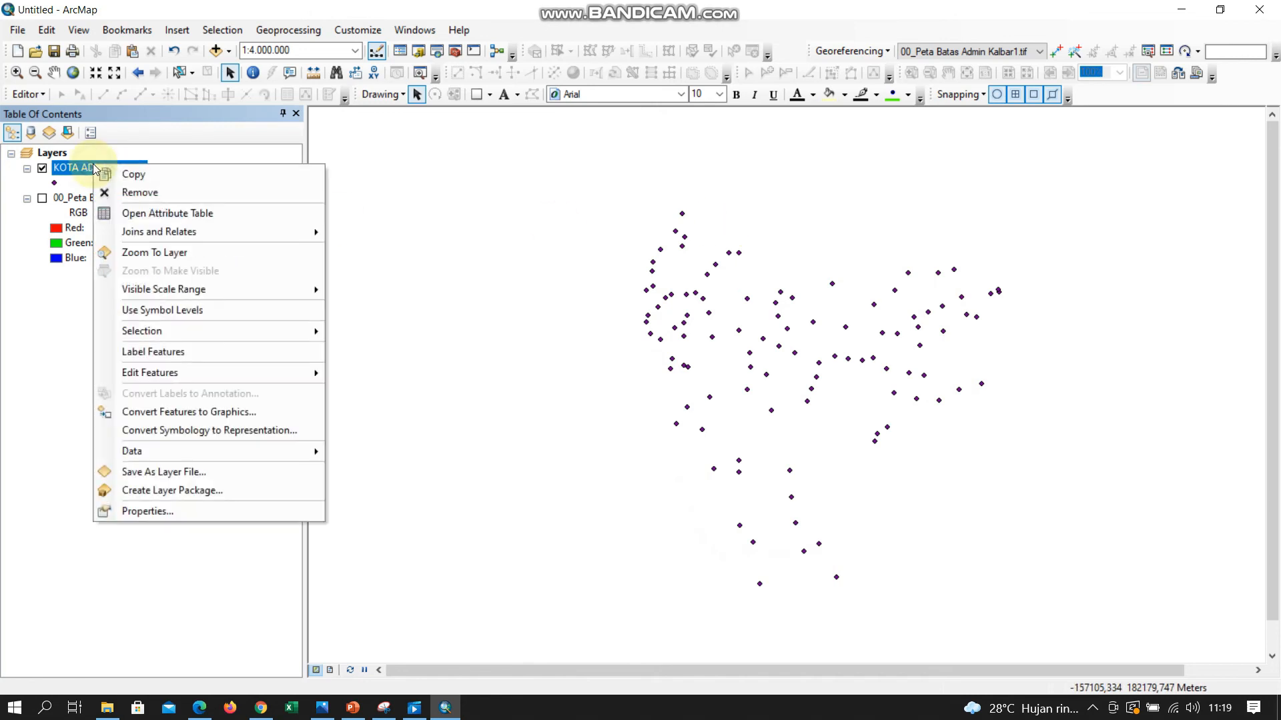
pyautogui.click(148, 511)
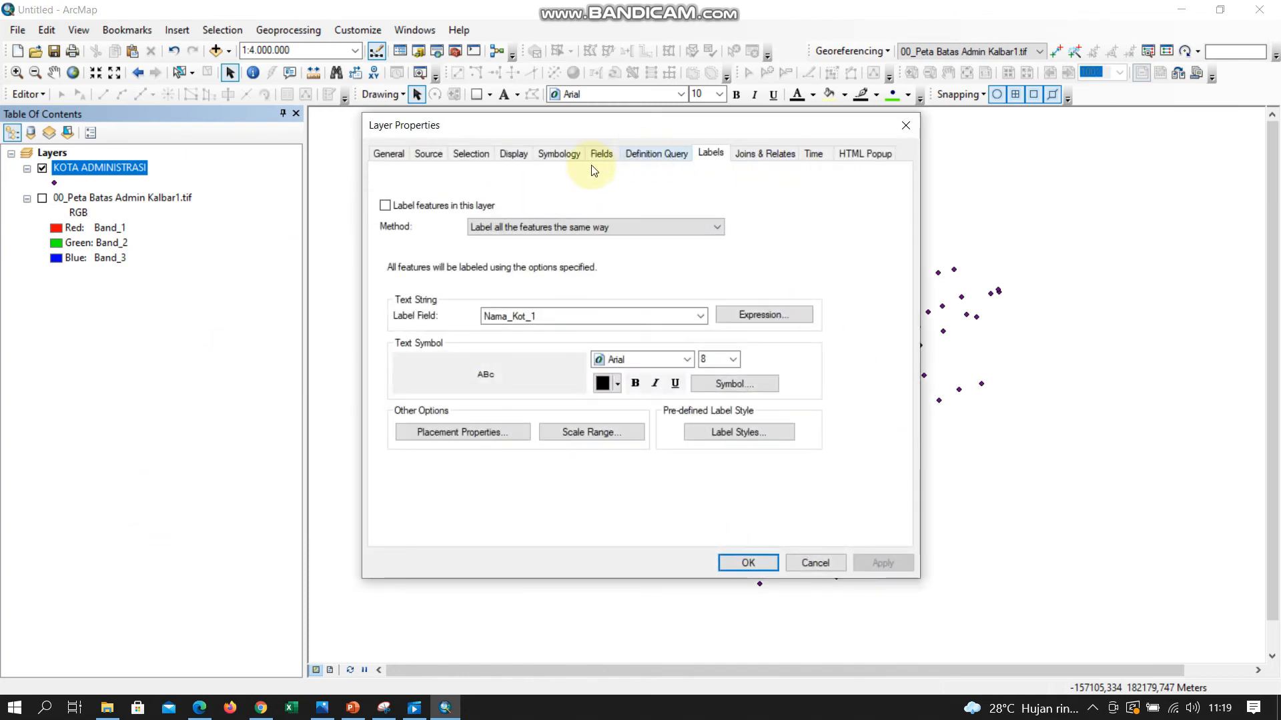
pyautogui.click(554, 155)
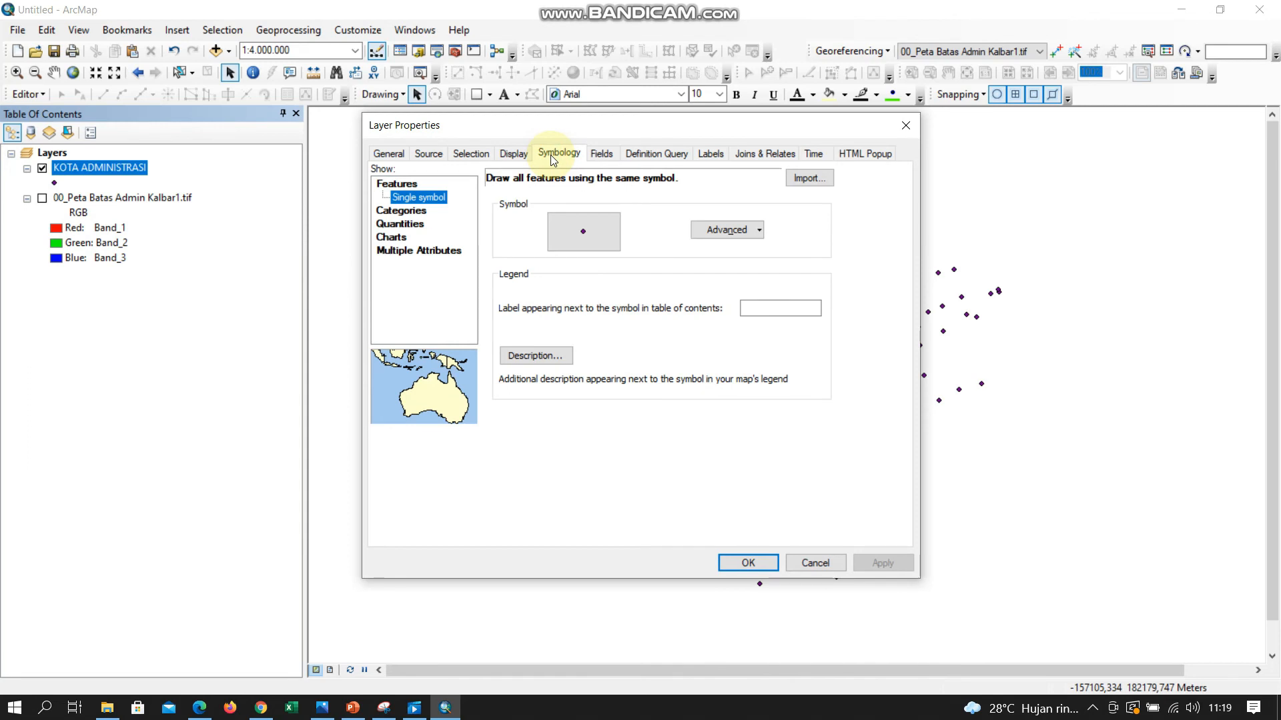
pyautogui.click(404, 211)
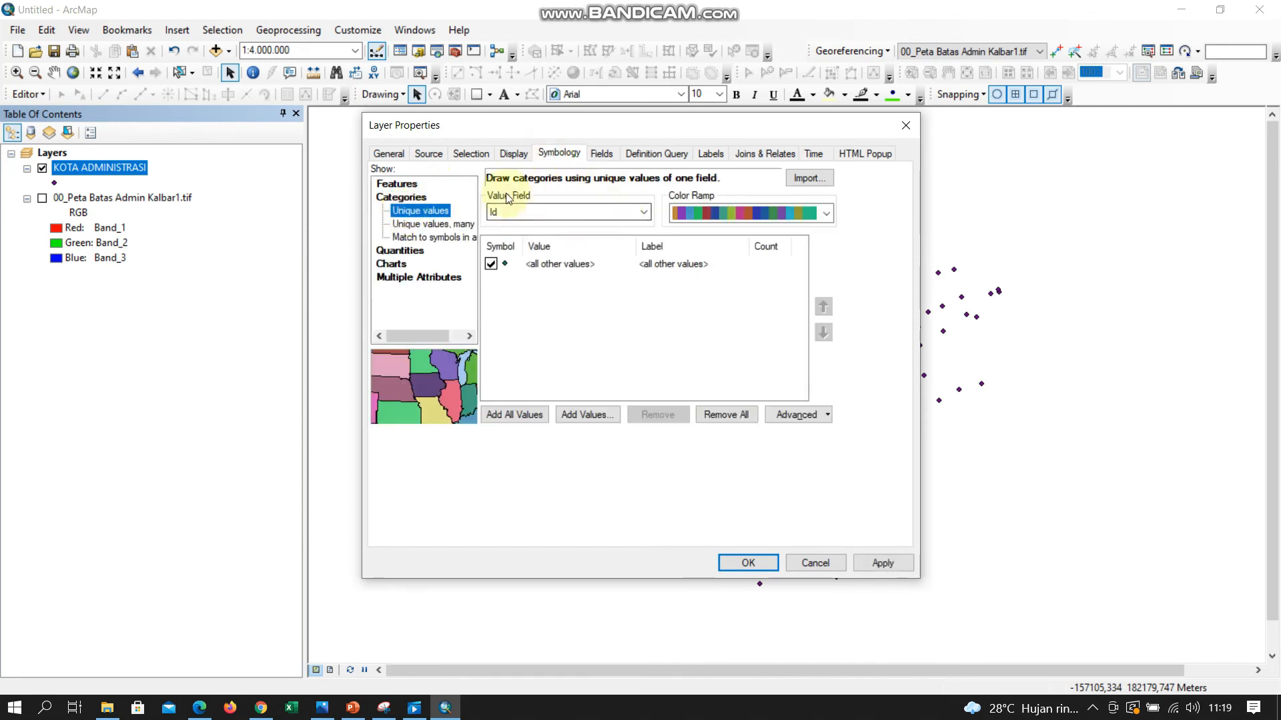
pyautogui.click(644, 213)
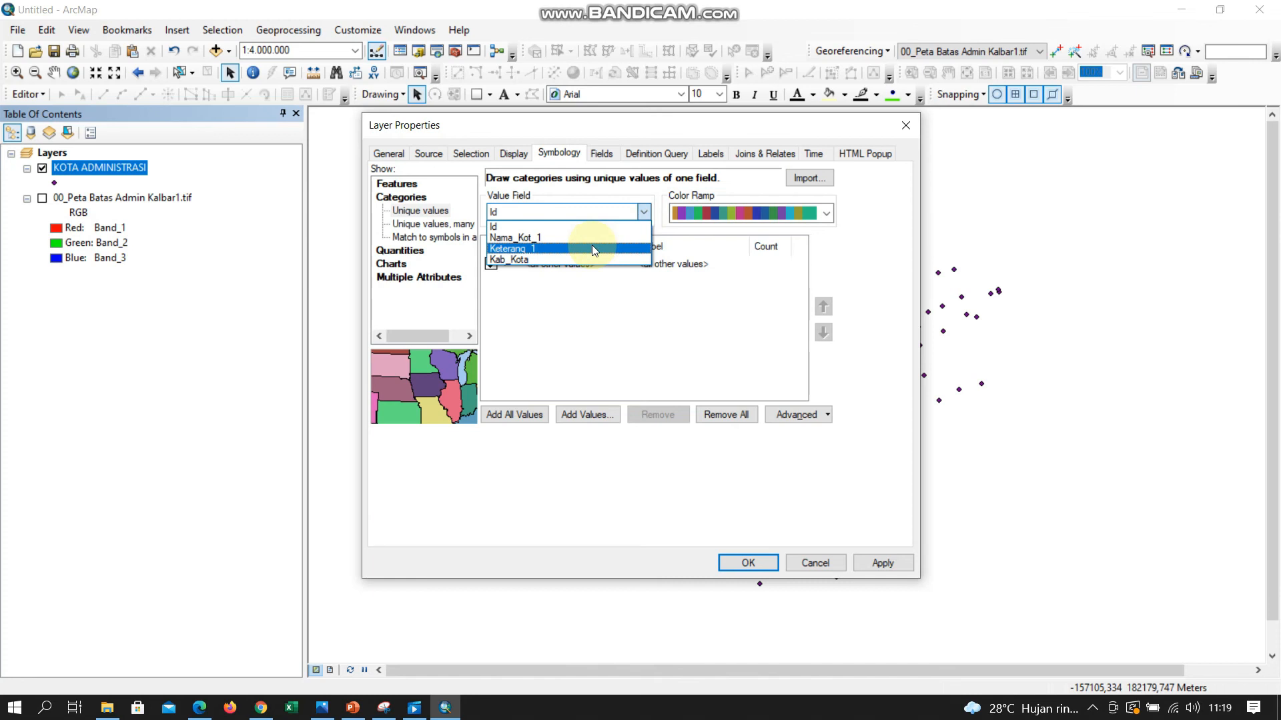
pyautogui.click(804, 565)
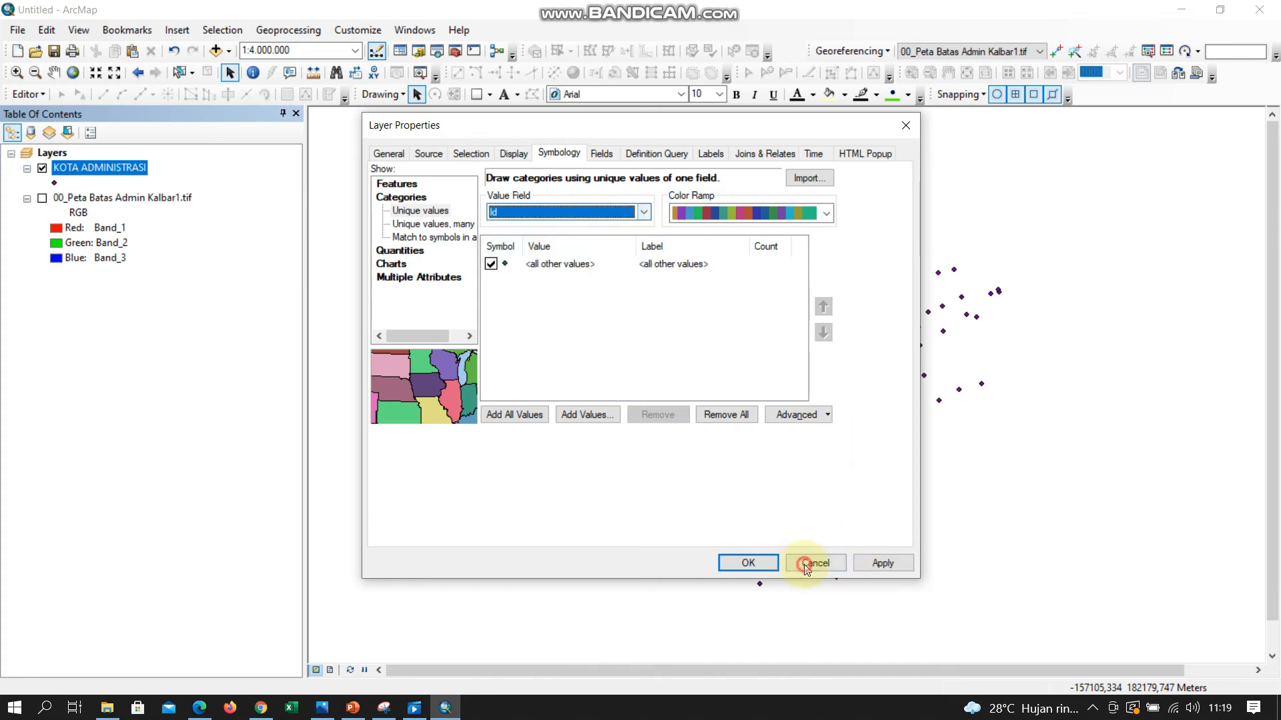
pyautogui.click(815, 564)
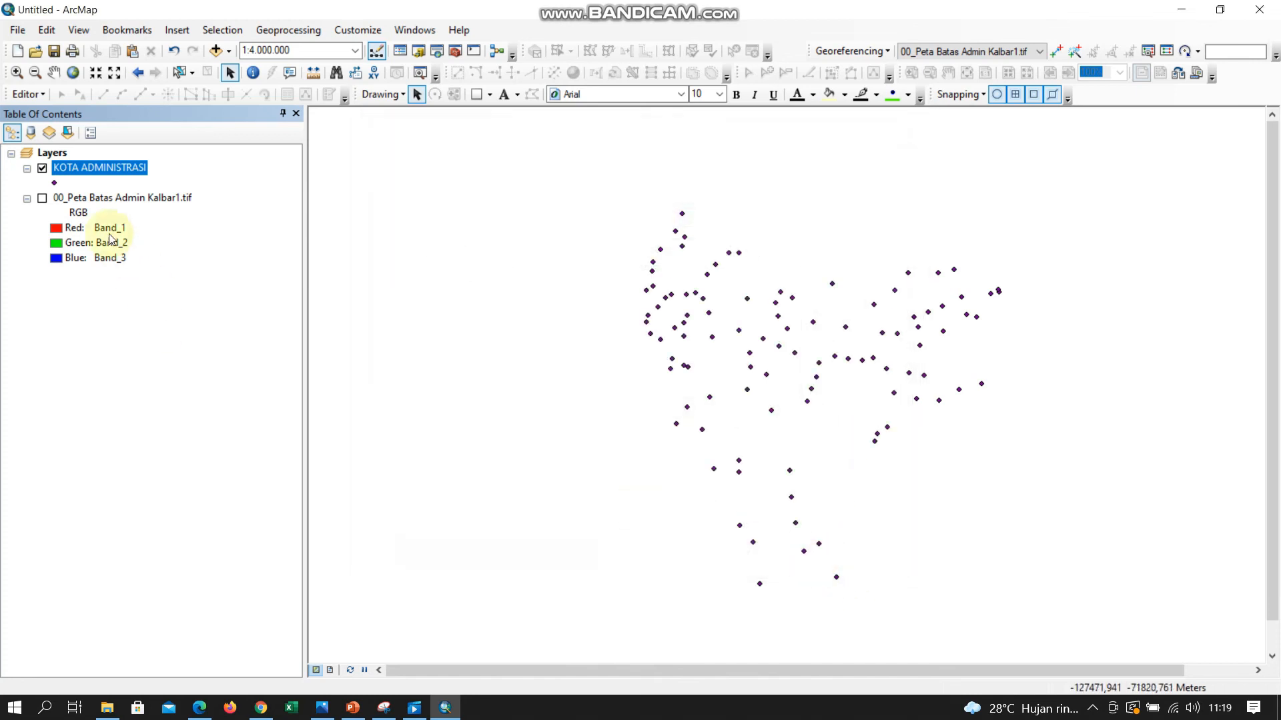
# - Examine the Keterang_1 values throughout the KOTA ADMINISTRASI attribute table, and close the table
pyautogui.rightClick(104, 169)
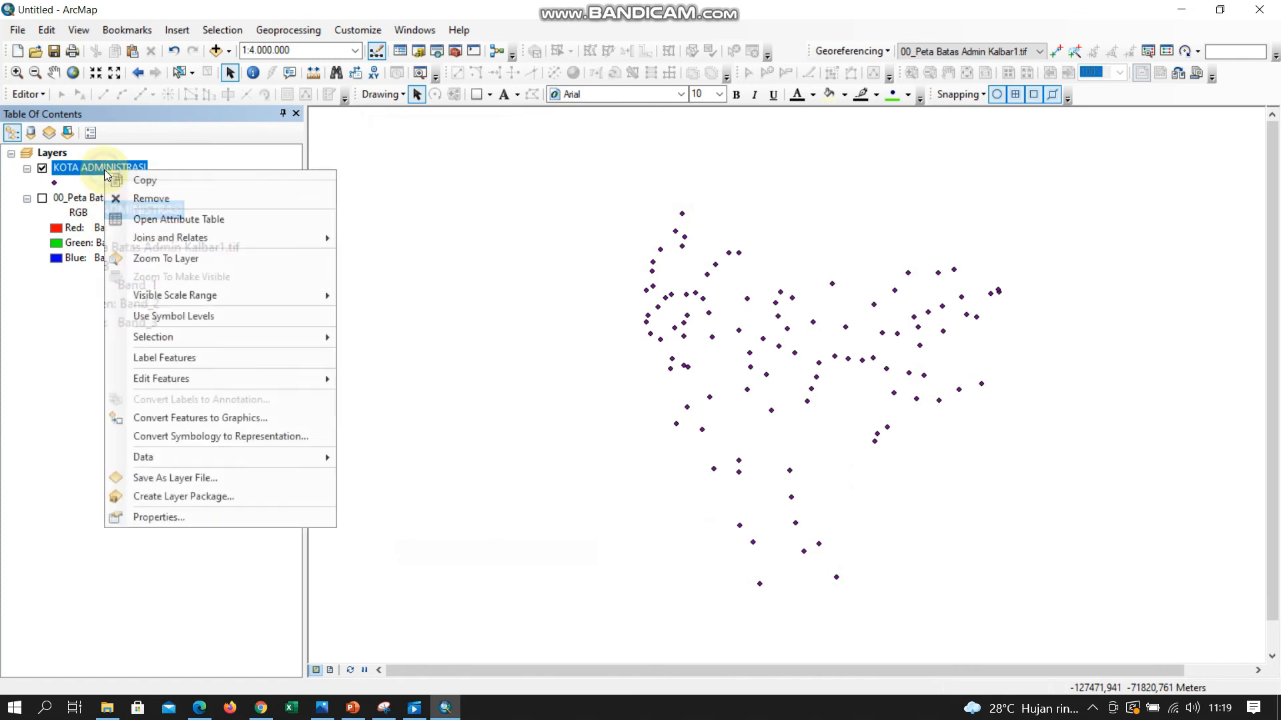
pyautogui.click(124, 217)
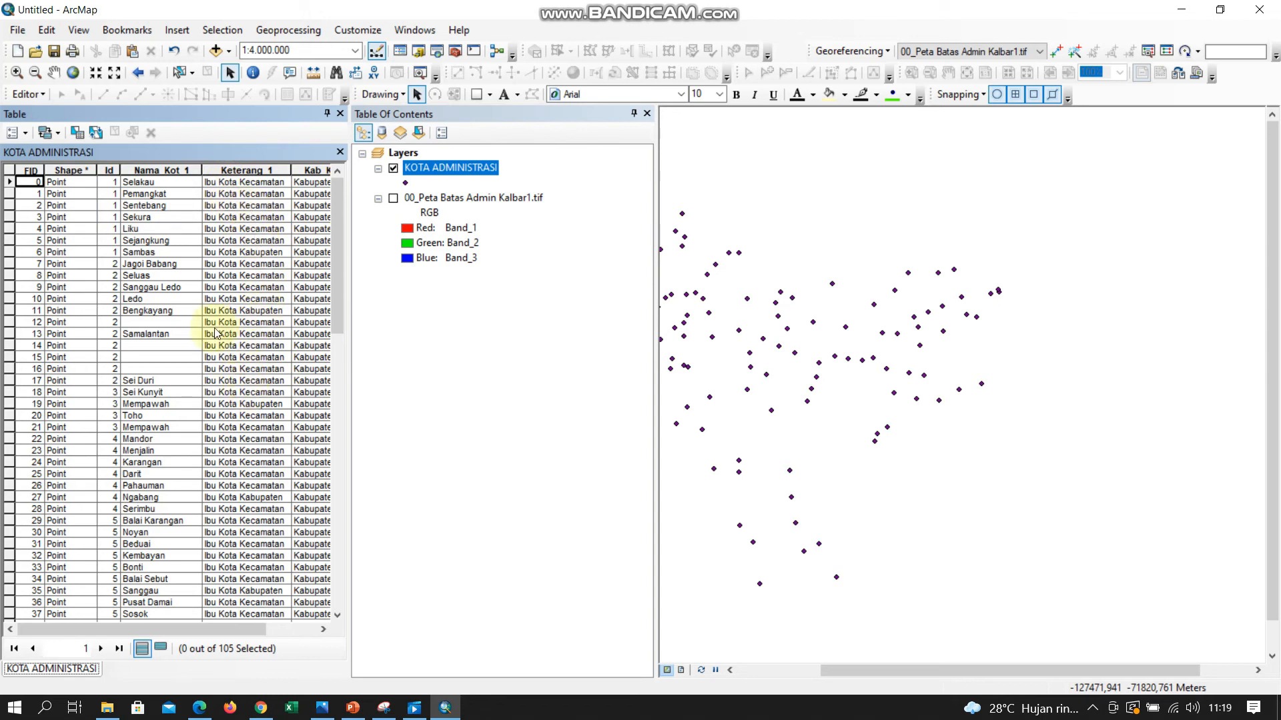
pyautogui.scroll(-15, 213, 316)
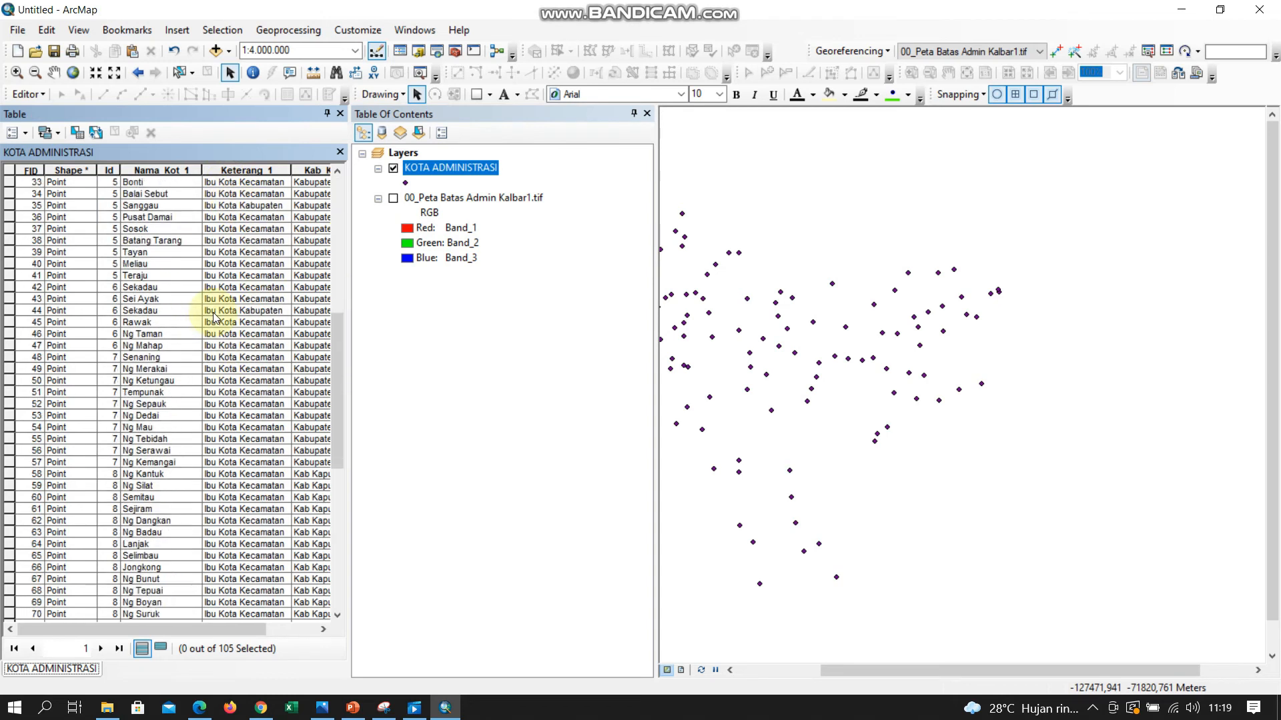
pyautogui.scroll(-6, 213, 317)
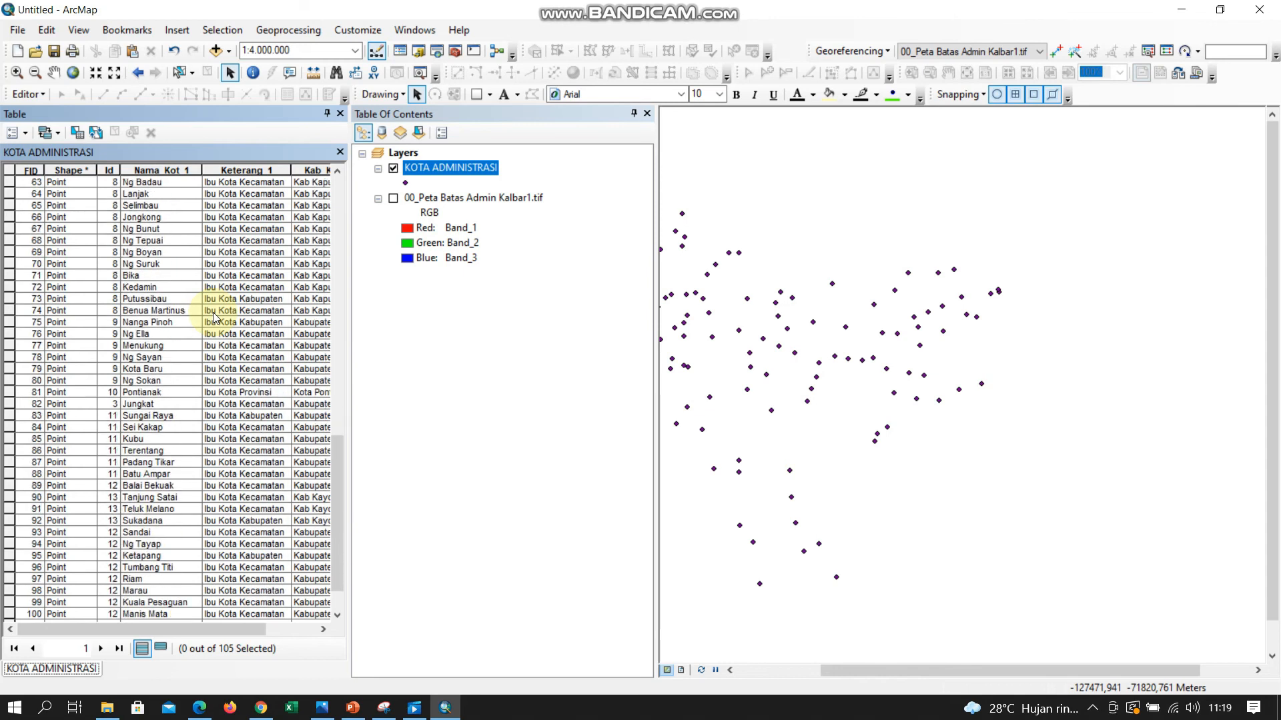
pyautogui.scroll(8, 213, 317)
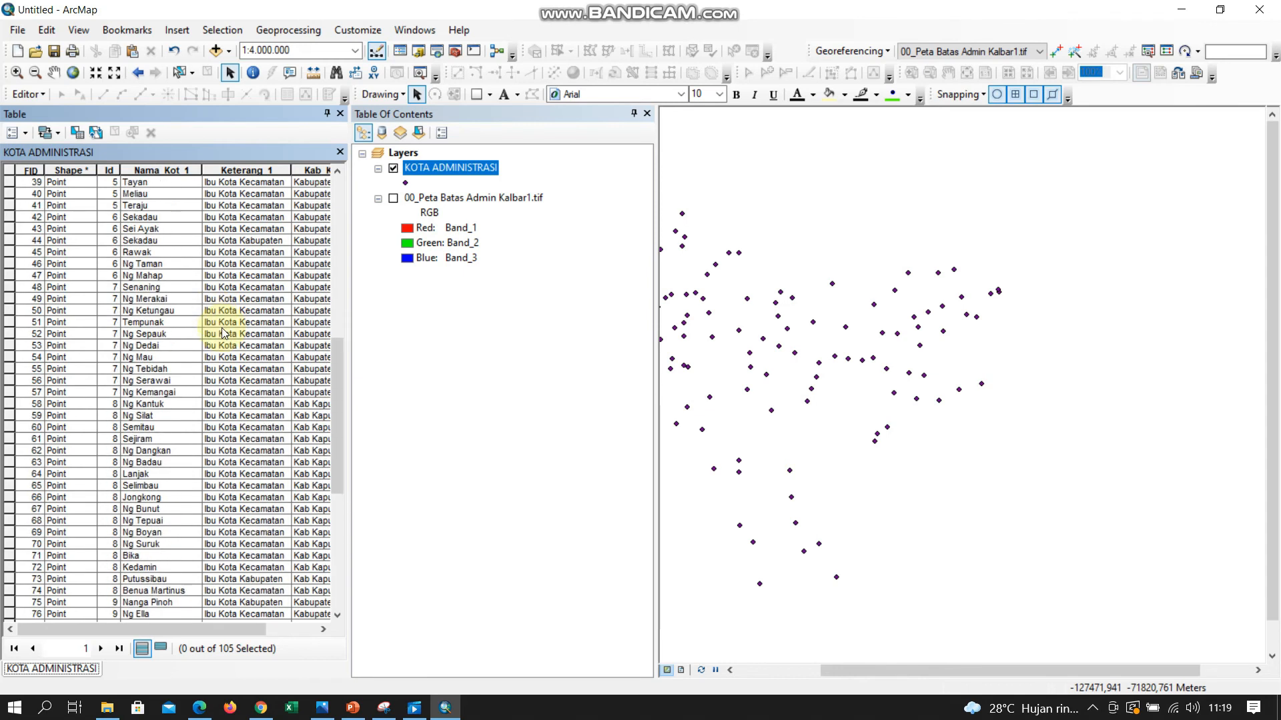
pyautogui.scroll(8, 224, 333)
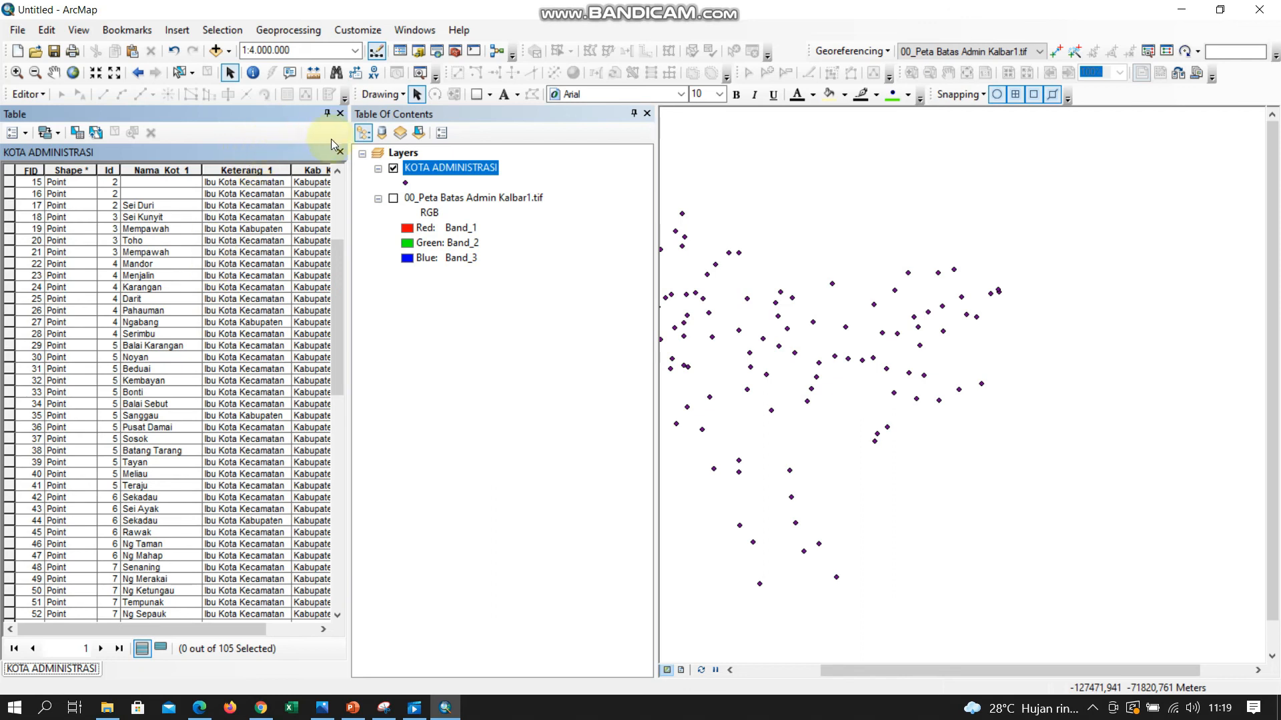
pyautogui.click(341, 115)
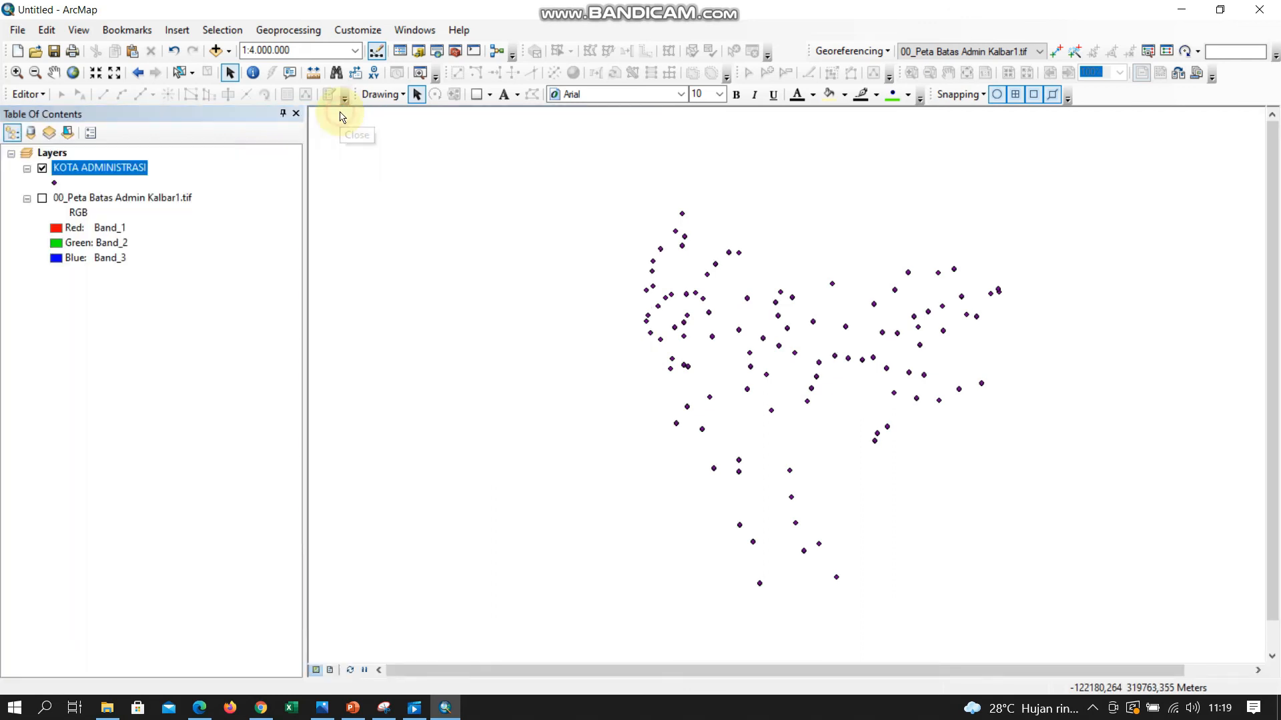
# - Categorize KOTA ADMINISTRASI by unique values of Keterang_1, adding all values and excluding <all other values>
pyautogui.rightClick(118, 172)
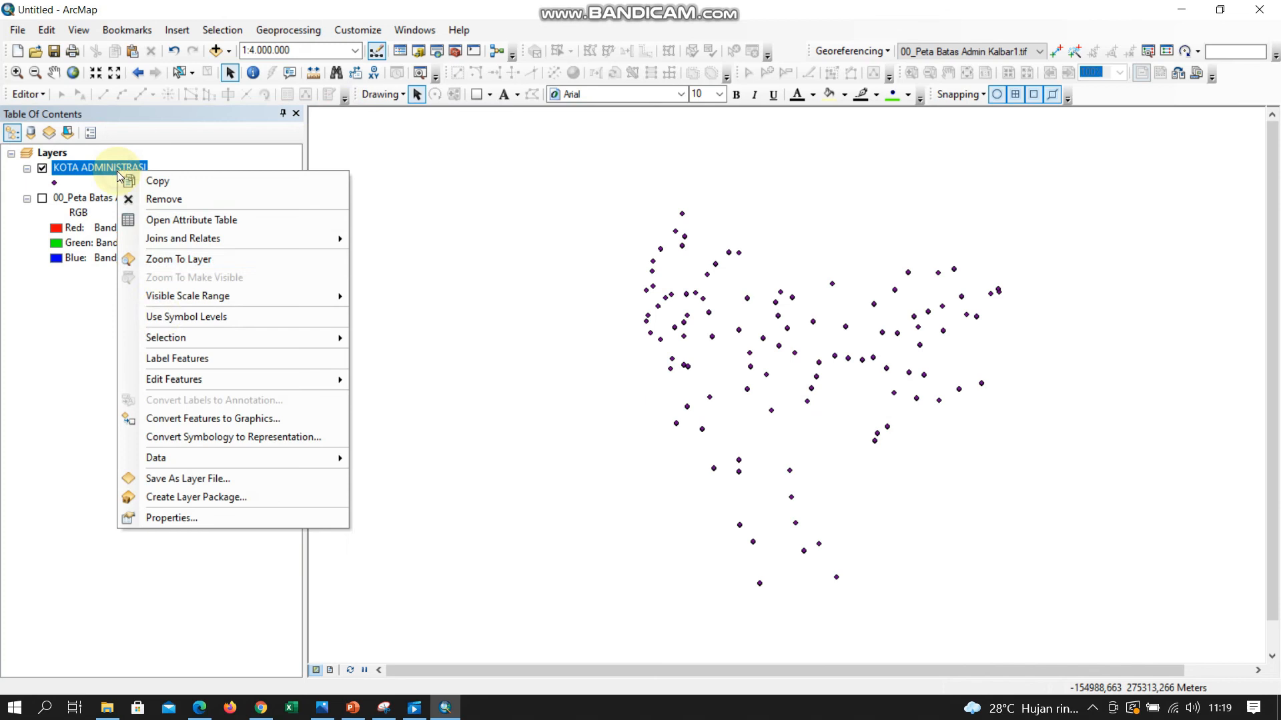
pyautogui.click(187, 515)
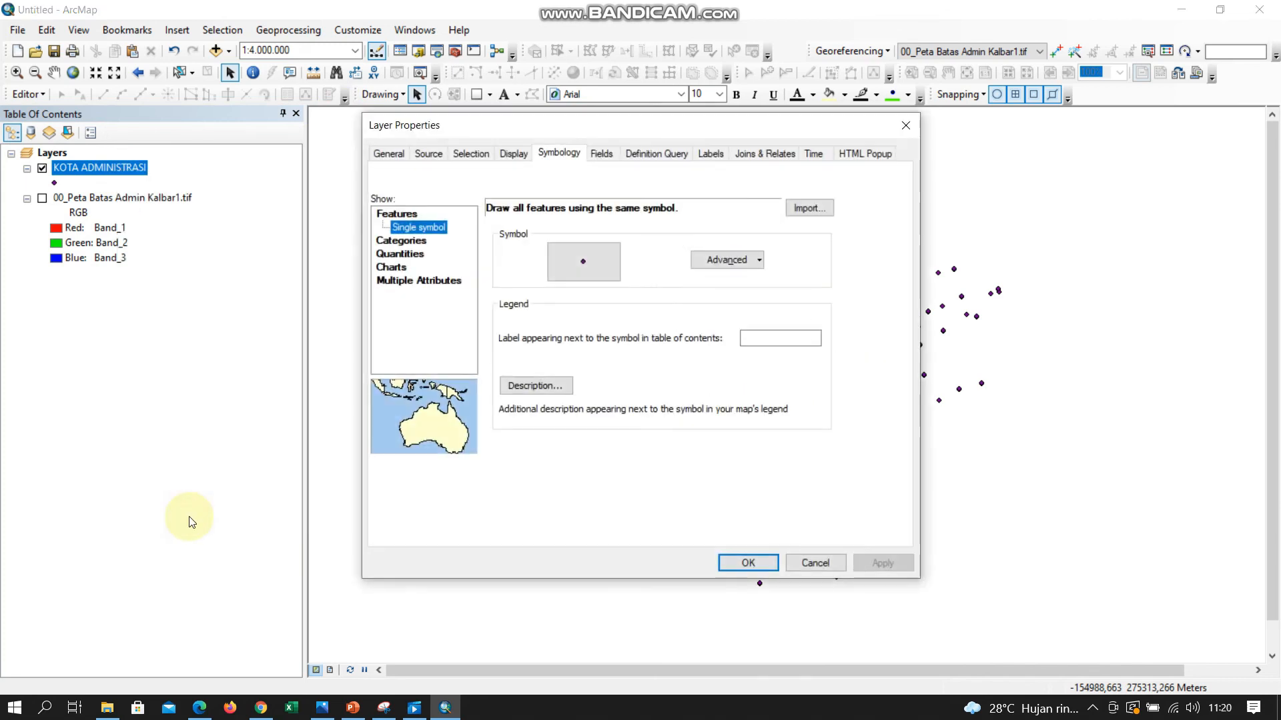
pyautogui.click(400, 240)
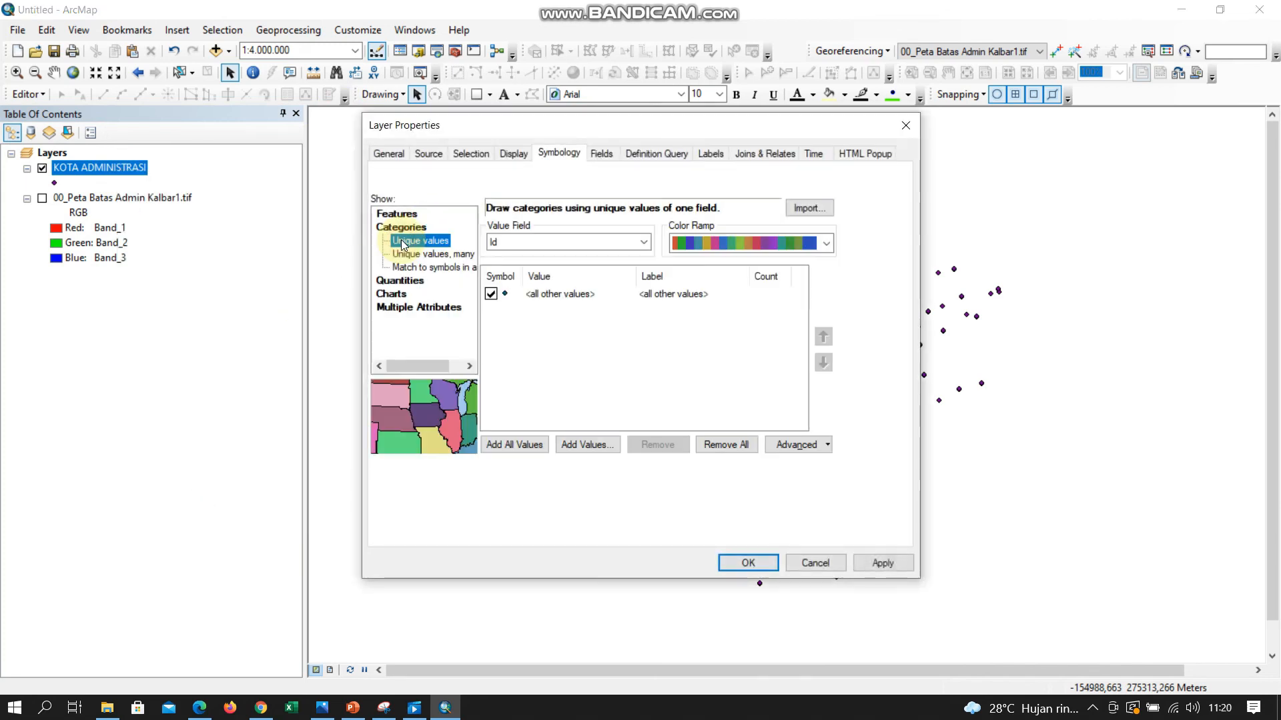
pyautogui.click(645, 244)
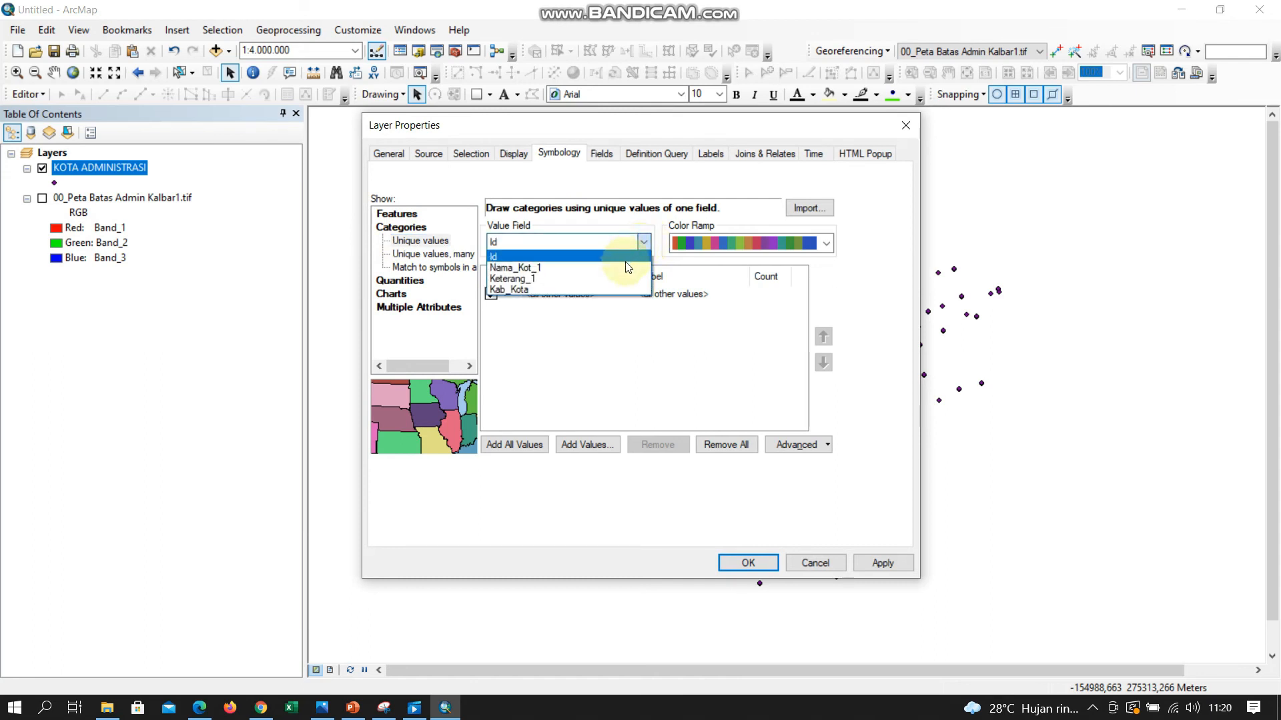
pyautogui.click(615, 284)
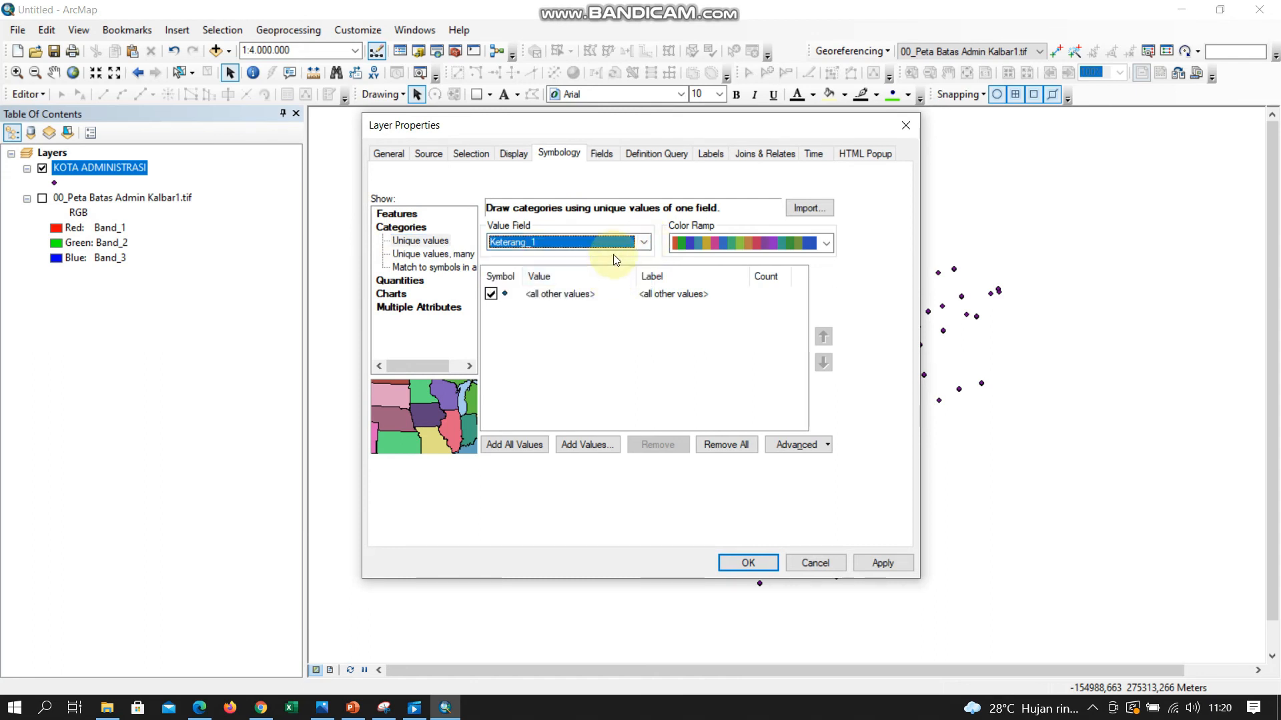
pyautogui.click(518, 445)
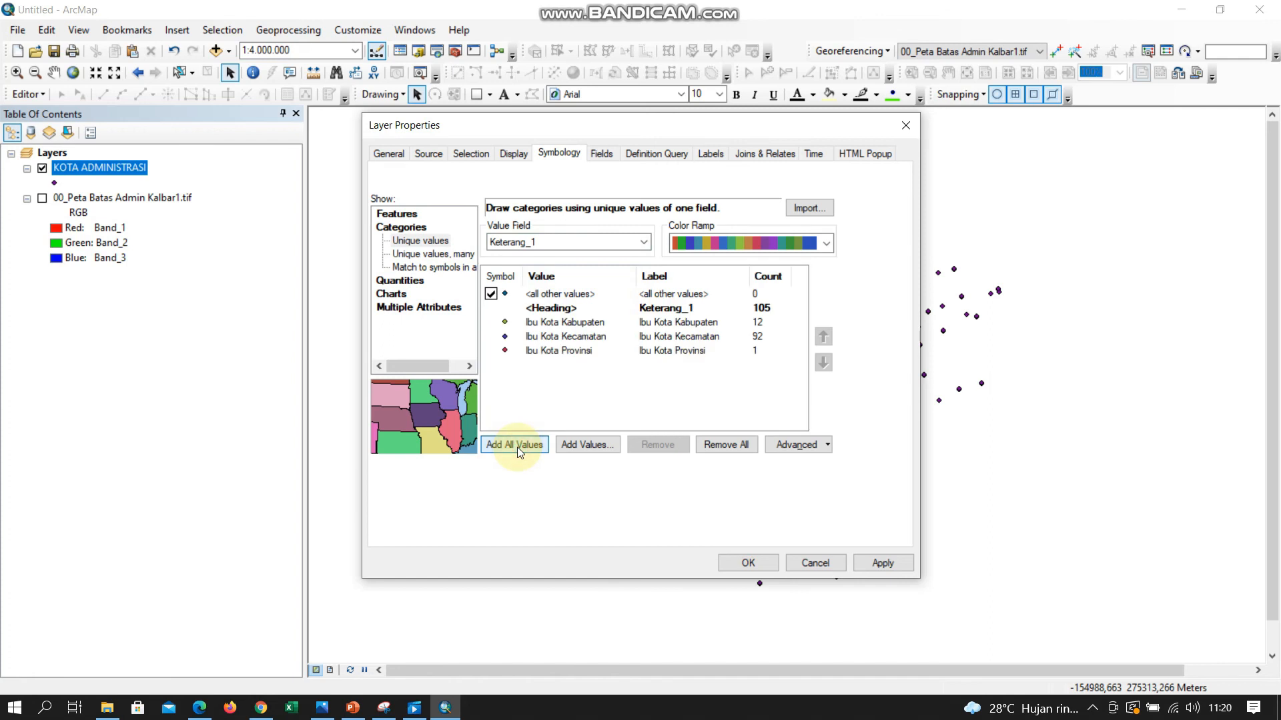
pyautogui.click(491, 293)
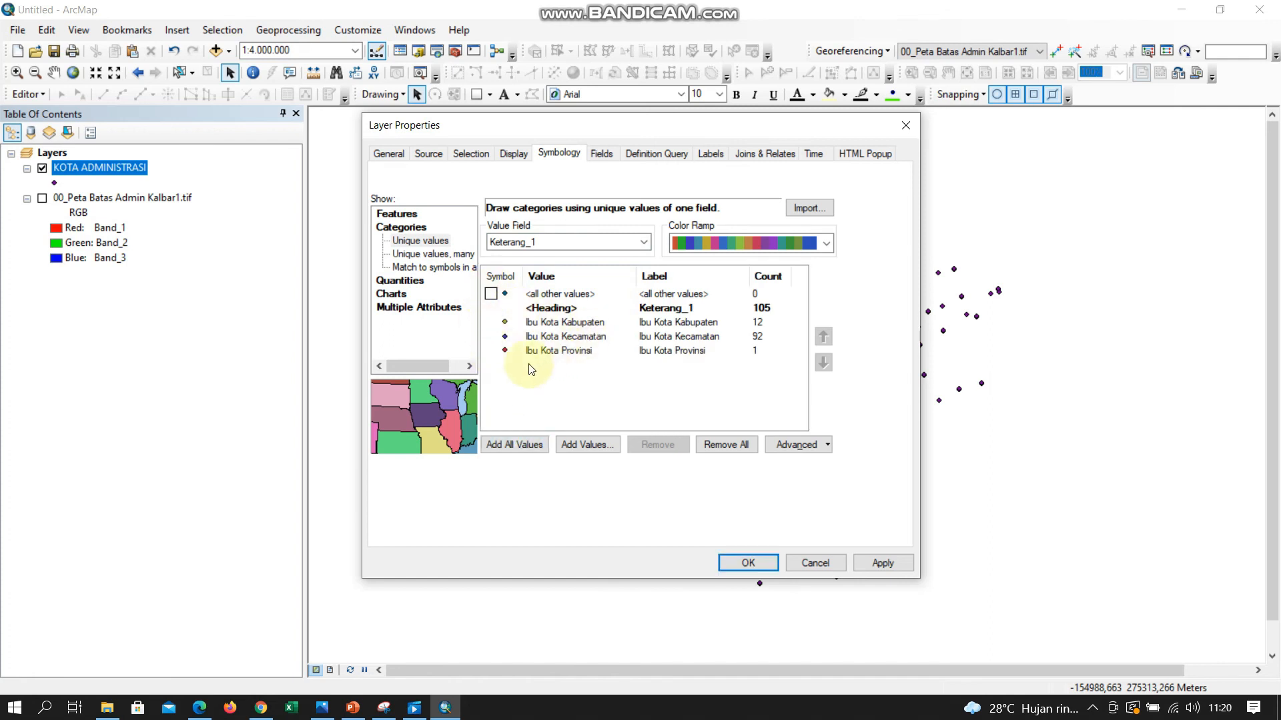
# - Symbolize the Ibu Kota Provinsi category with the Square 2 marker coloured red
pyautogui.doubleClick(505, 352)
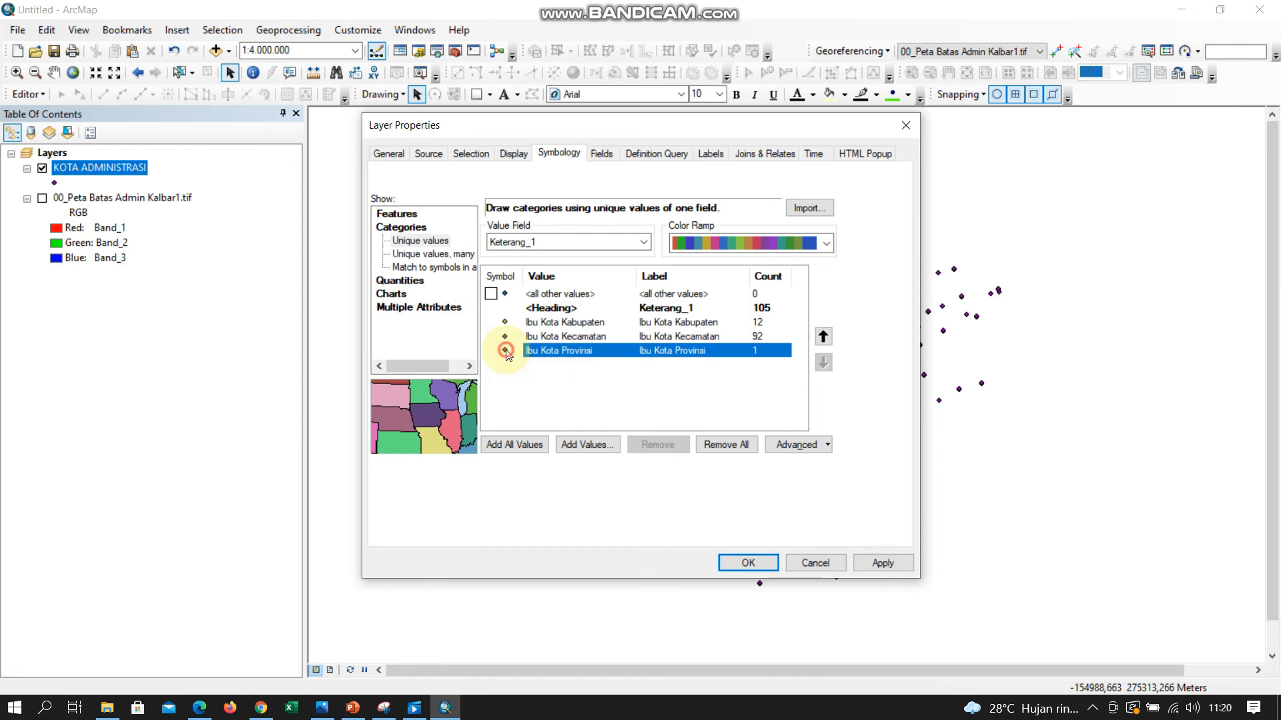
pyautogui.click(607, 390)
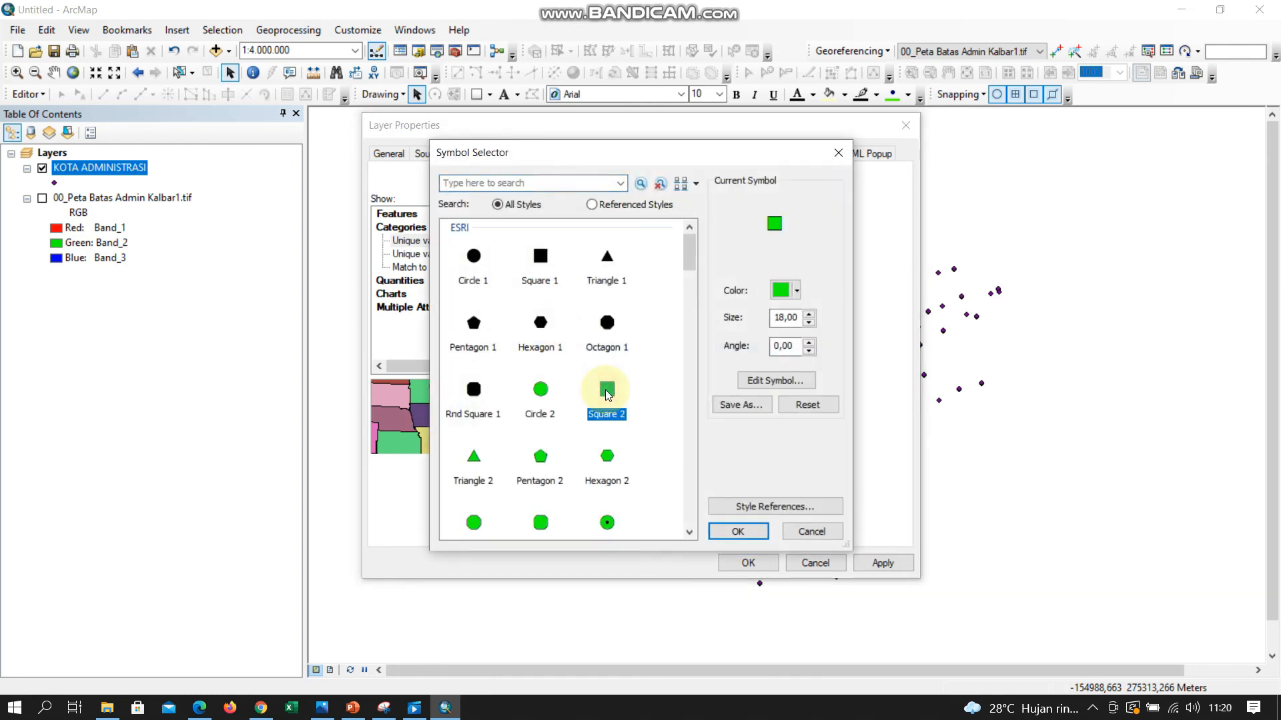
pyautogui.click(783, 291)
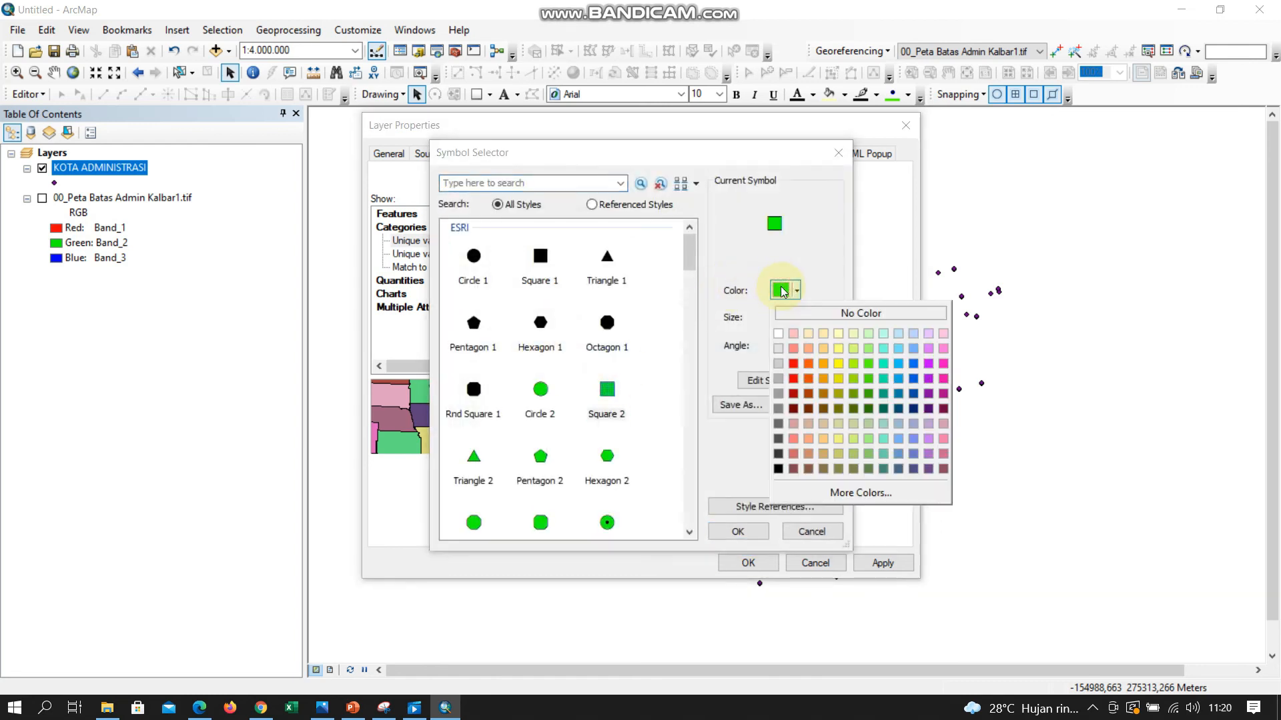
pyautogui.click(792, 363)
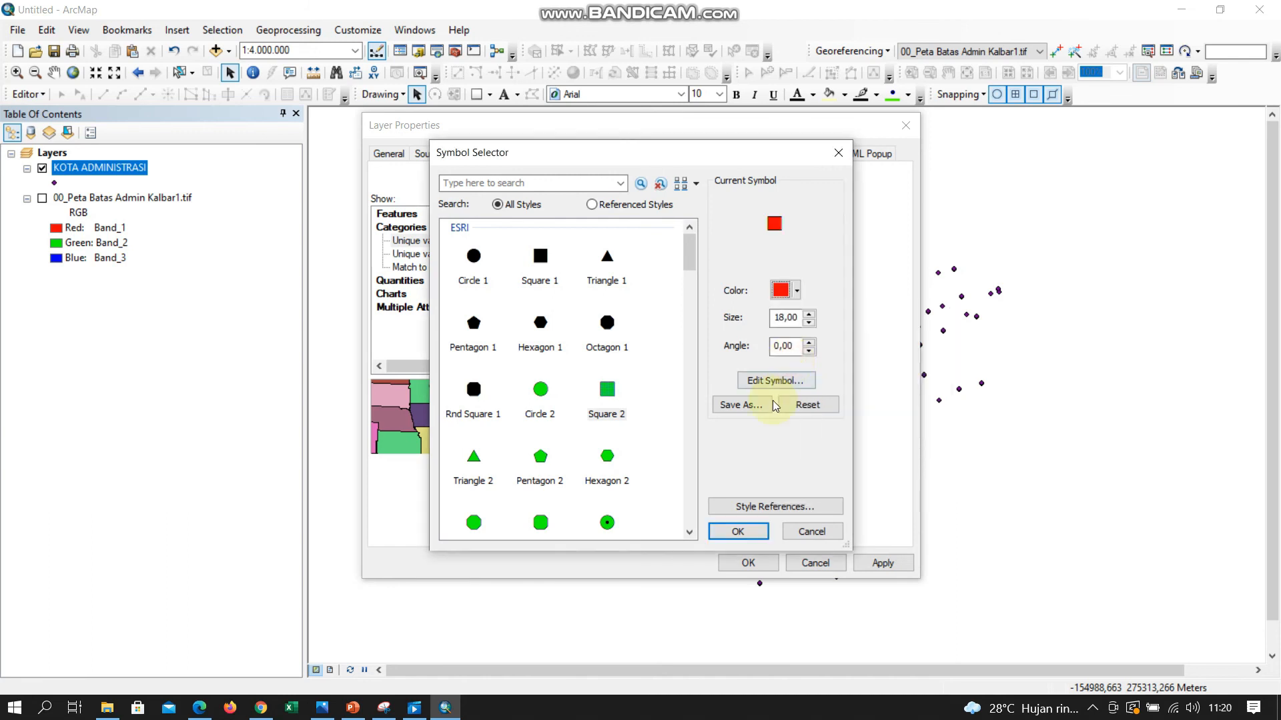
pyautogui.click(748, 535)
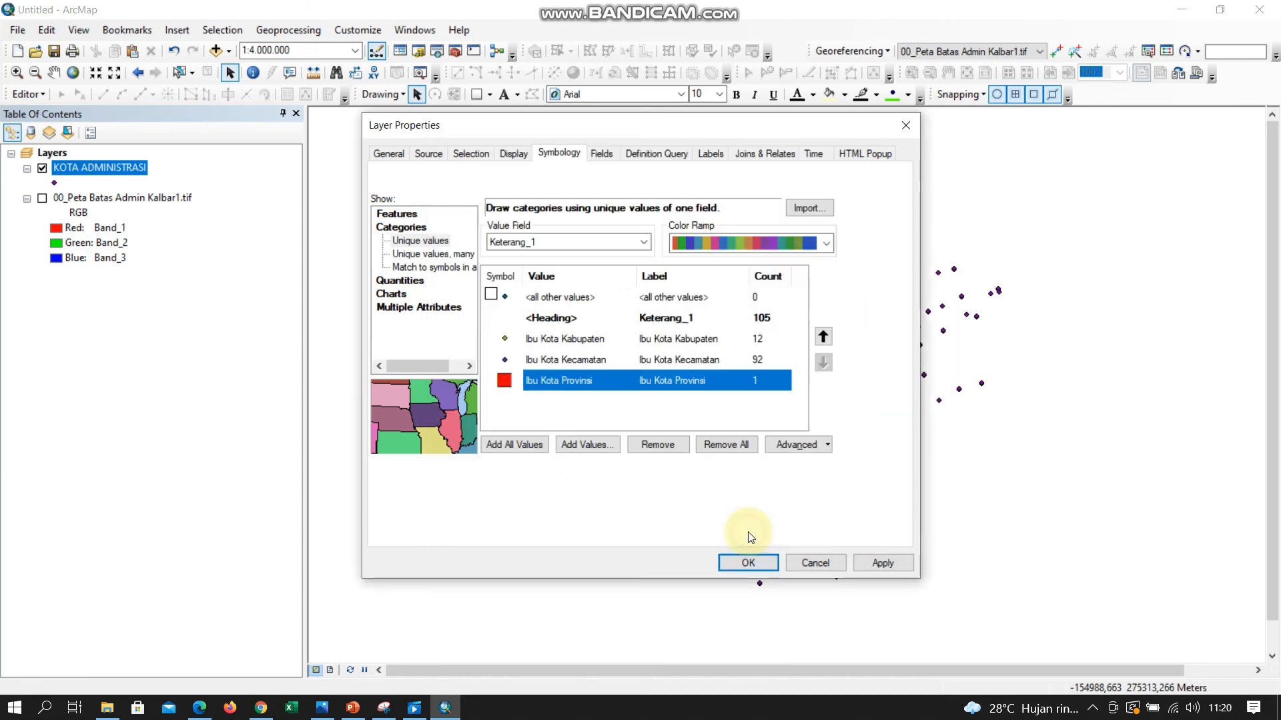
# - Symbolize Ibu Kota Kabupaten with the green Circle 2 marker and Ibu Kota Kecamatan with the black Circle 1 marker, and apply the symbology
pyautogui.doubleClick(505, 339)
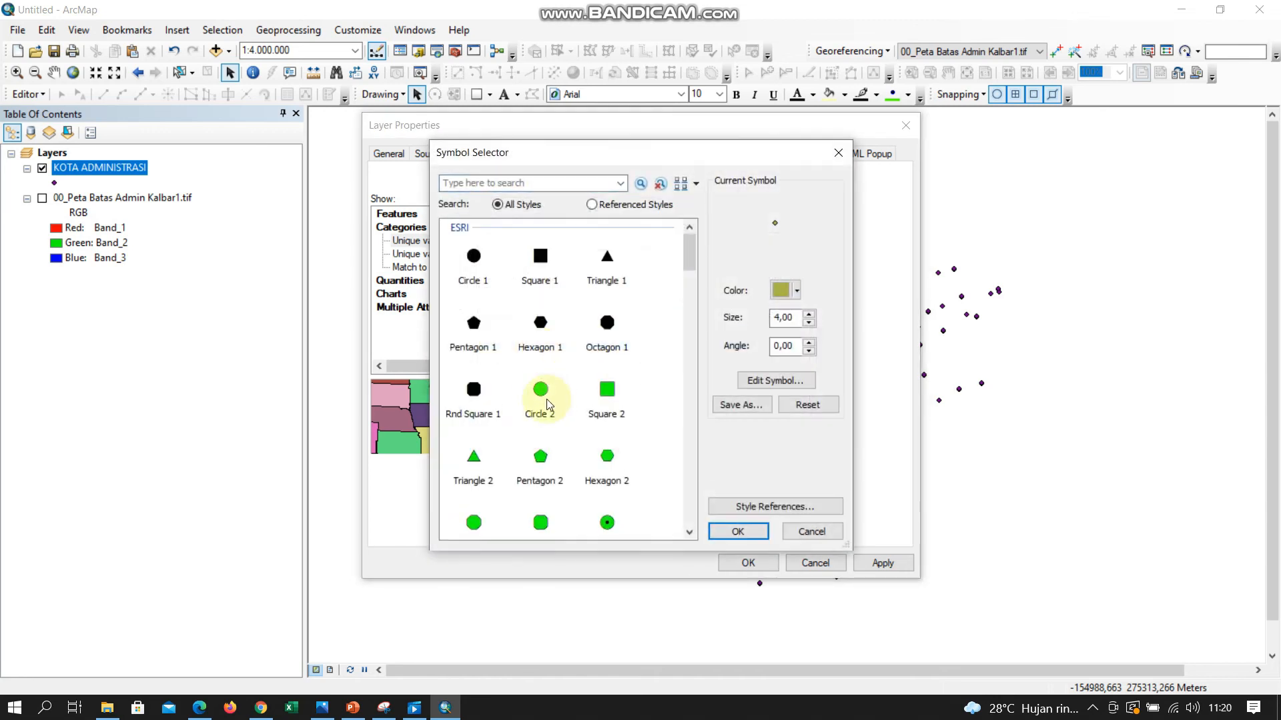
pyautogui.click(546, 399)
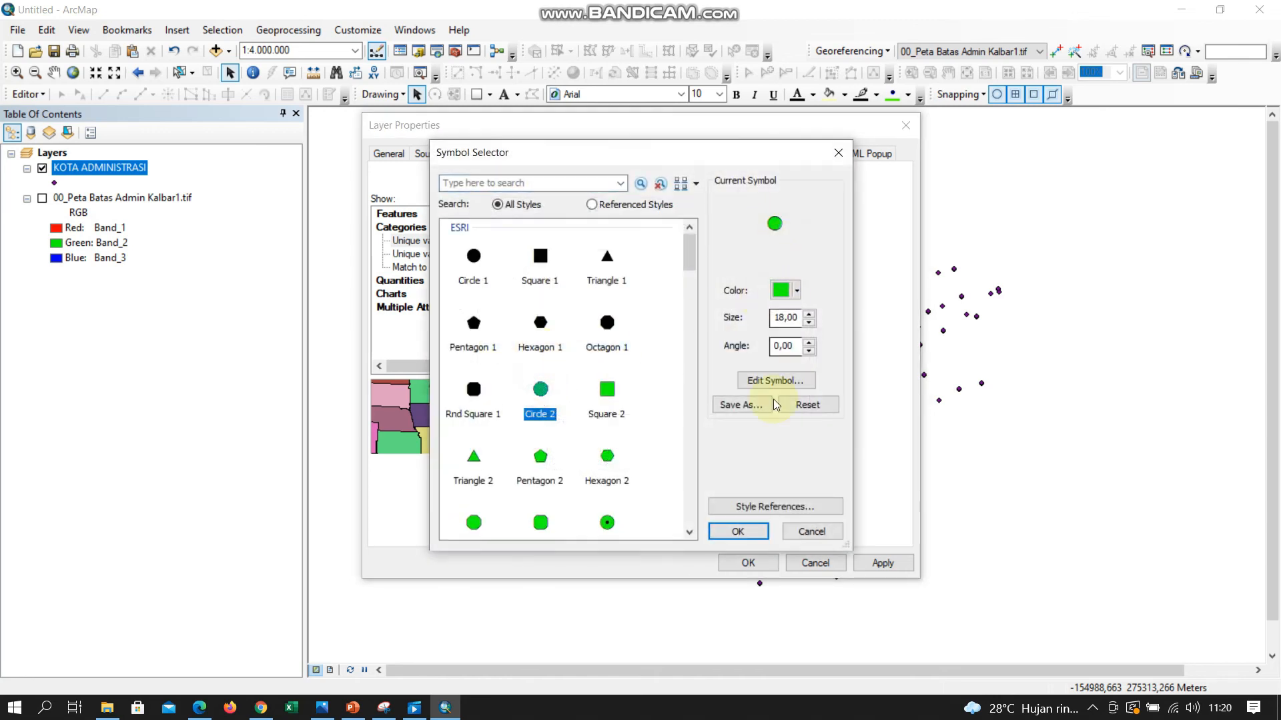
pyautogui.click(738, 532)
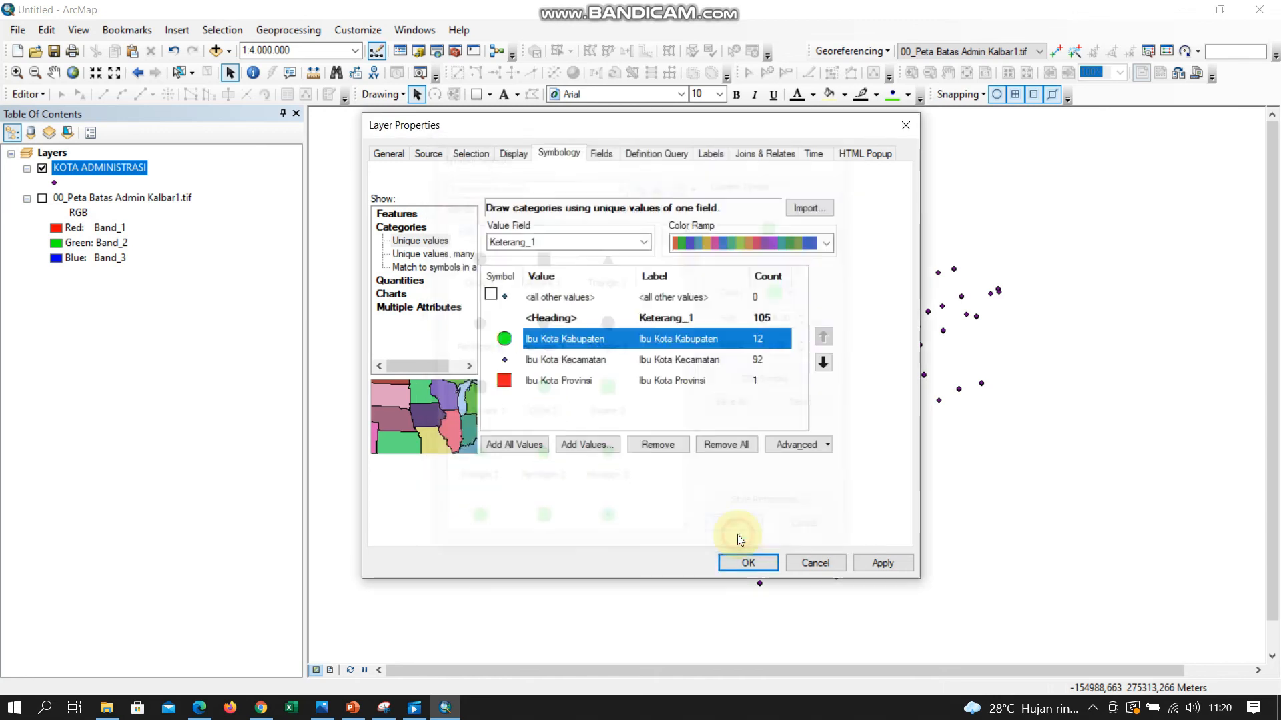
pyautogui.doubleClick(508, 362)
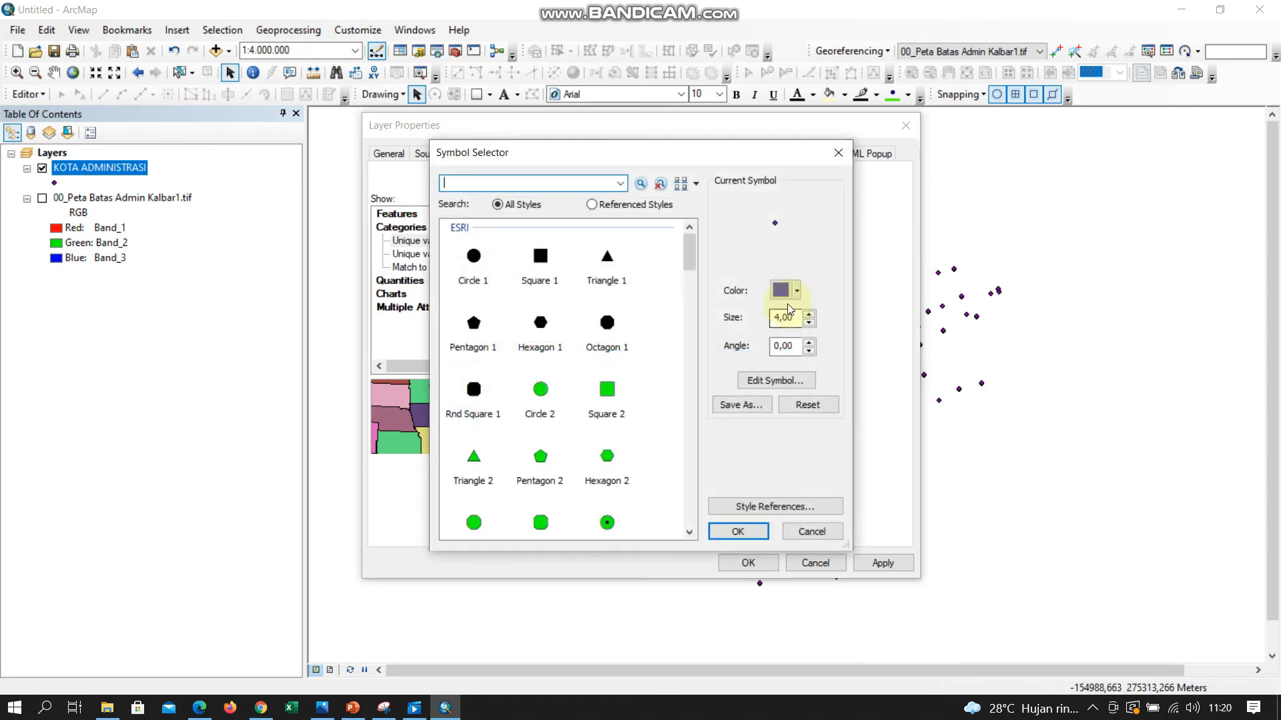
pyautogui.click(474, 257)
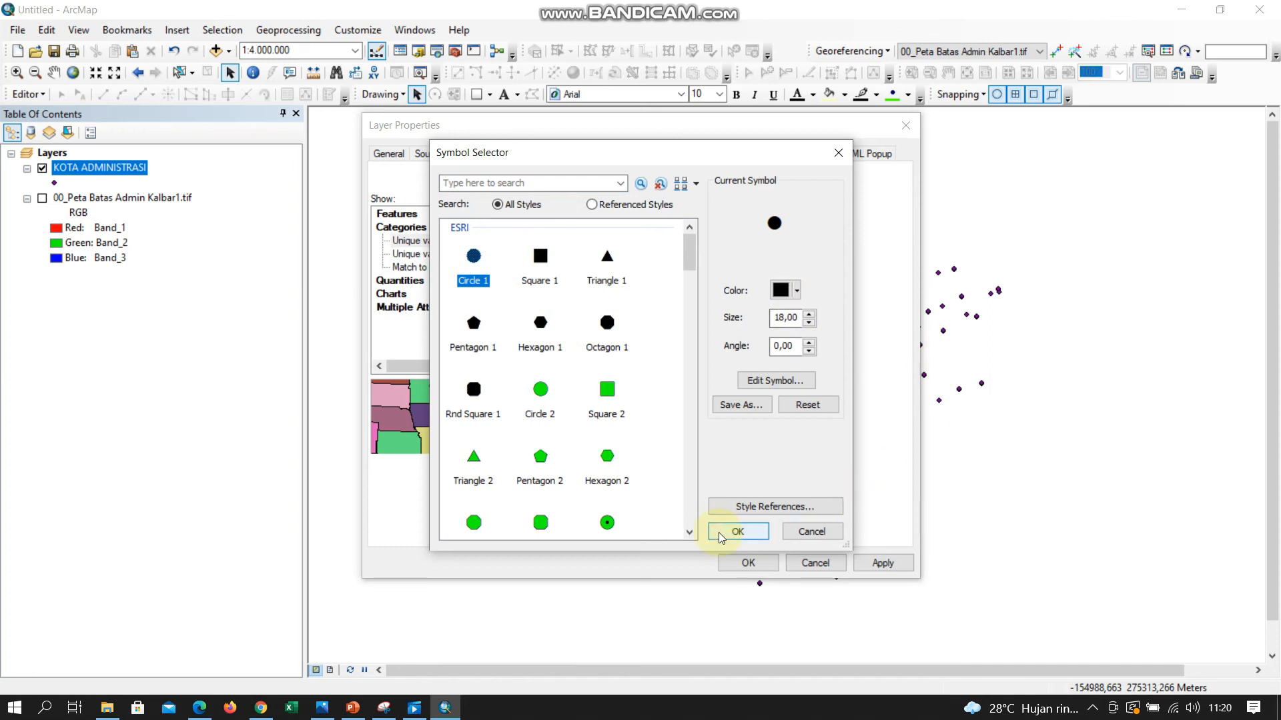
pyautogui.click(736, 532)
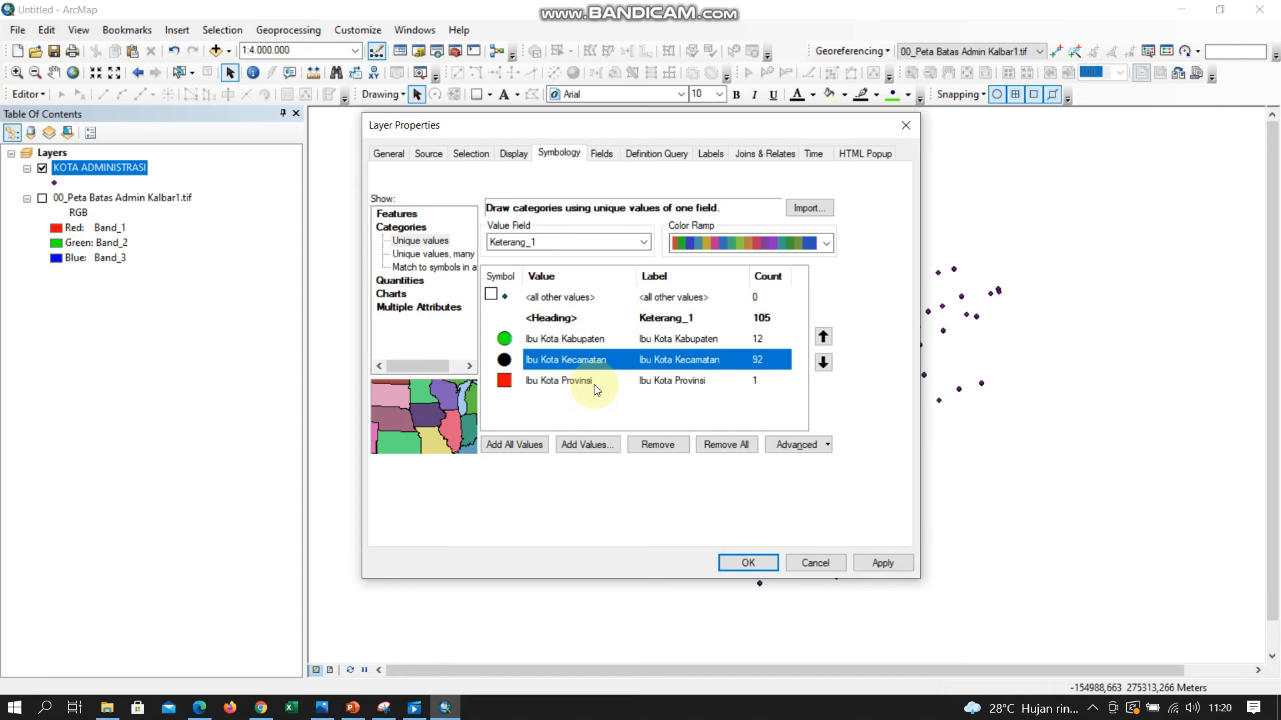
pyautogui.click(880, 564)
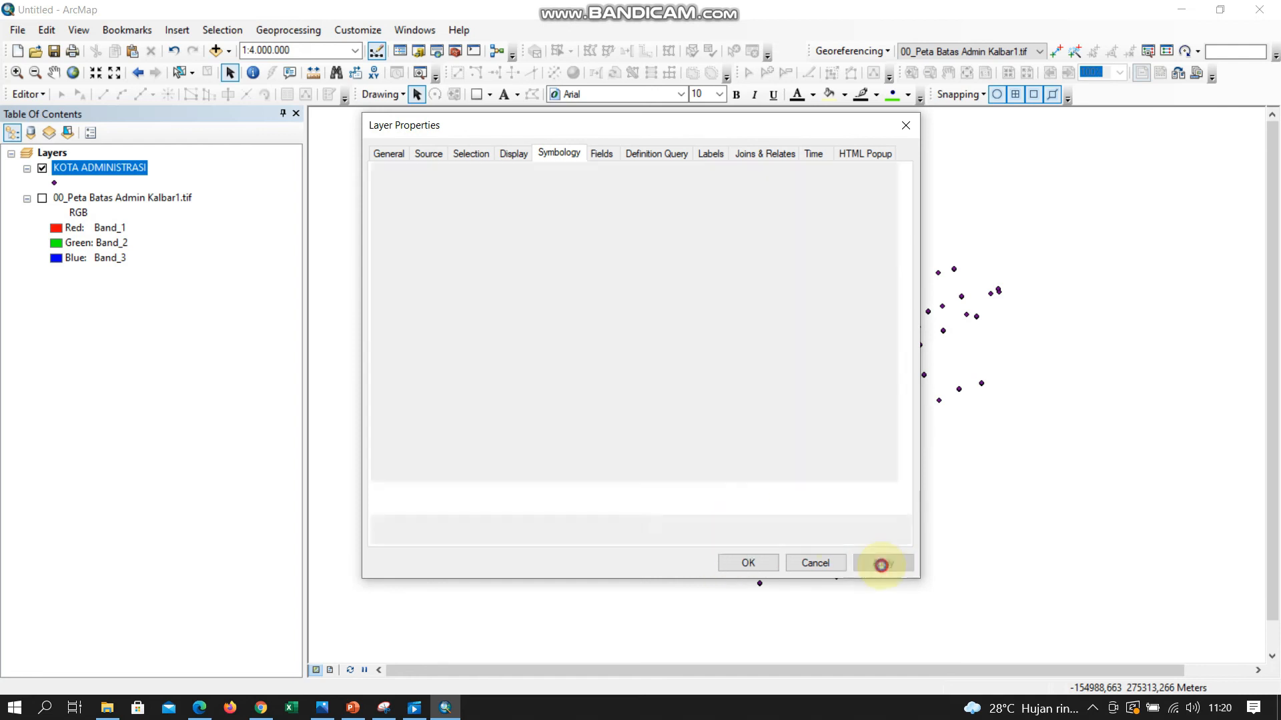
# - Set the Ibu Kota Kabupaten marker size to 10
pyautogui.moveTo(684, 126); pyautogui.dragTo(615, 139)
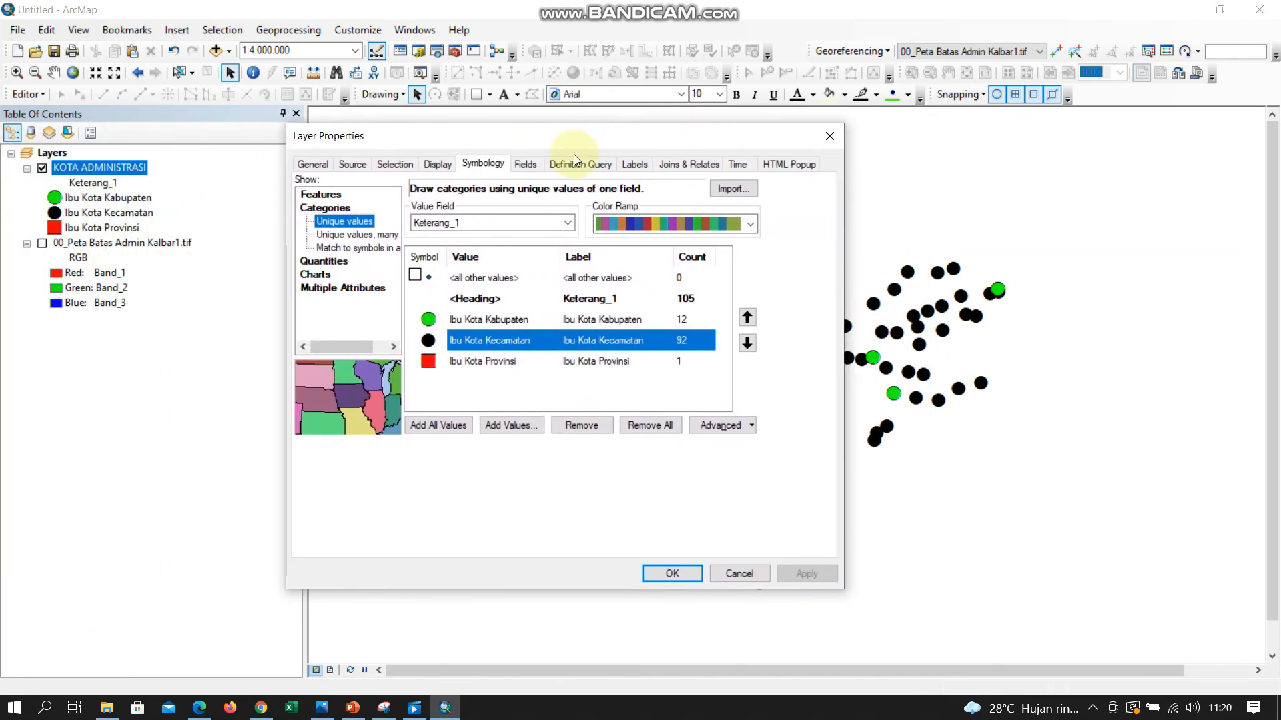
pyautogui.click(429, 320)
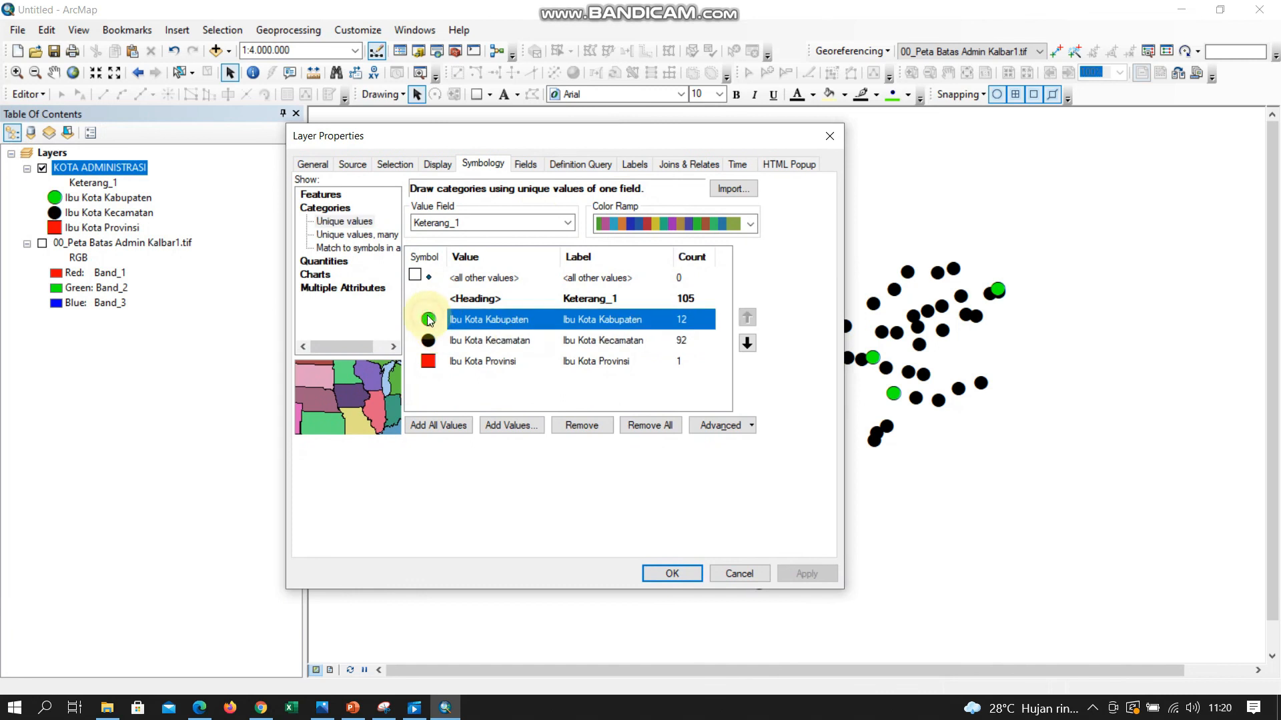
pyautogui.doubleClick(429, 320)
pyautogui.click(809, 326)
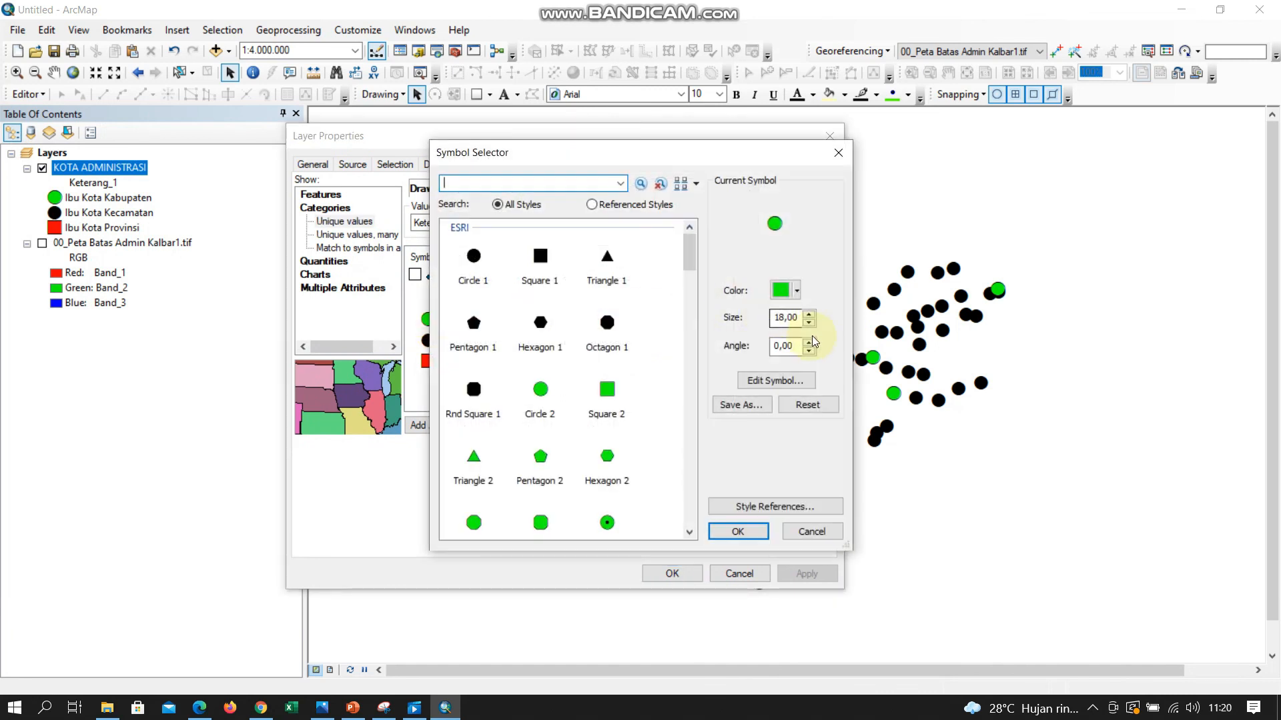
pyautogui.click(809, 326)
pyautogui.click(809, 325)
pyautogui.click(809, 325)
pyautogui.click(809, 324)
pyautogui.click(809, 325)
pyautogui.click(809, 325)
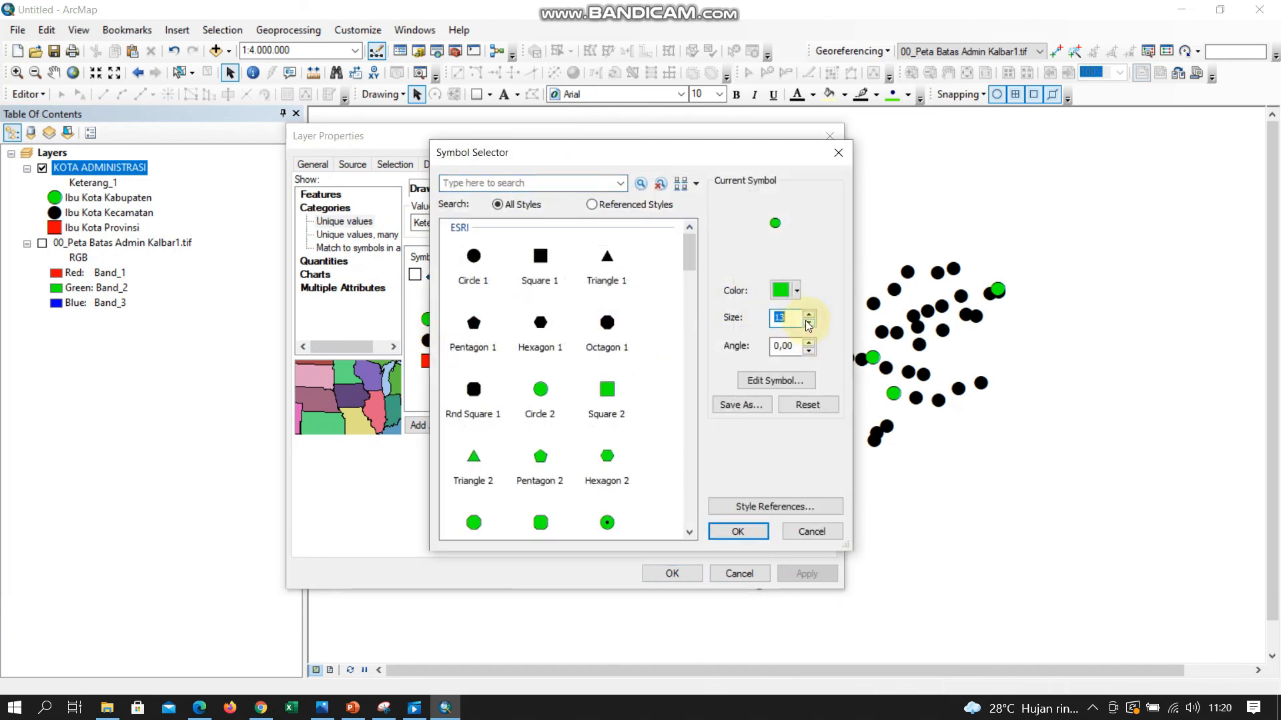
pyautogui.write('10')
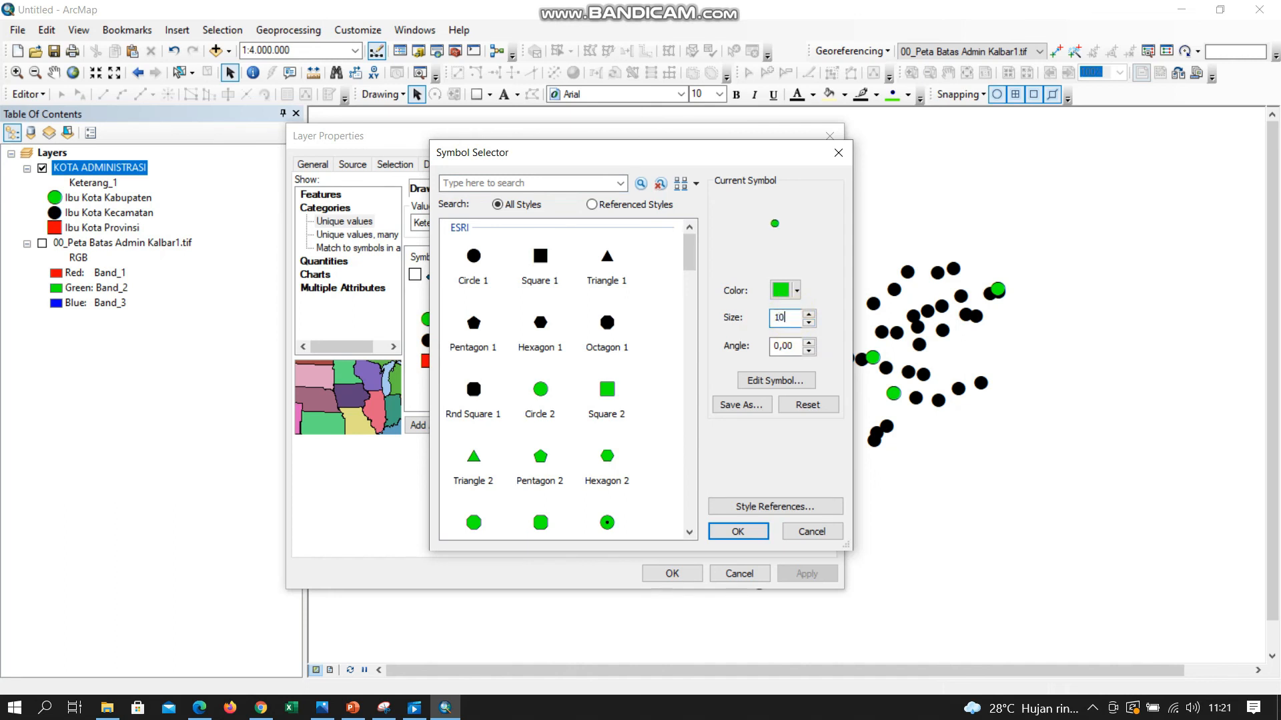
pyautogui.click(738, 532)
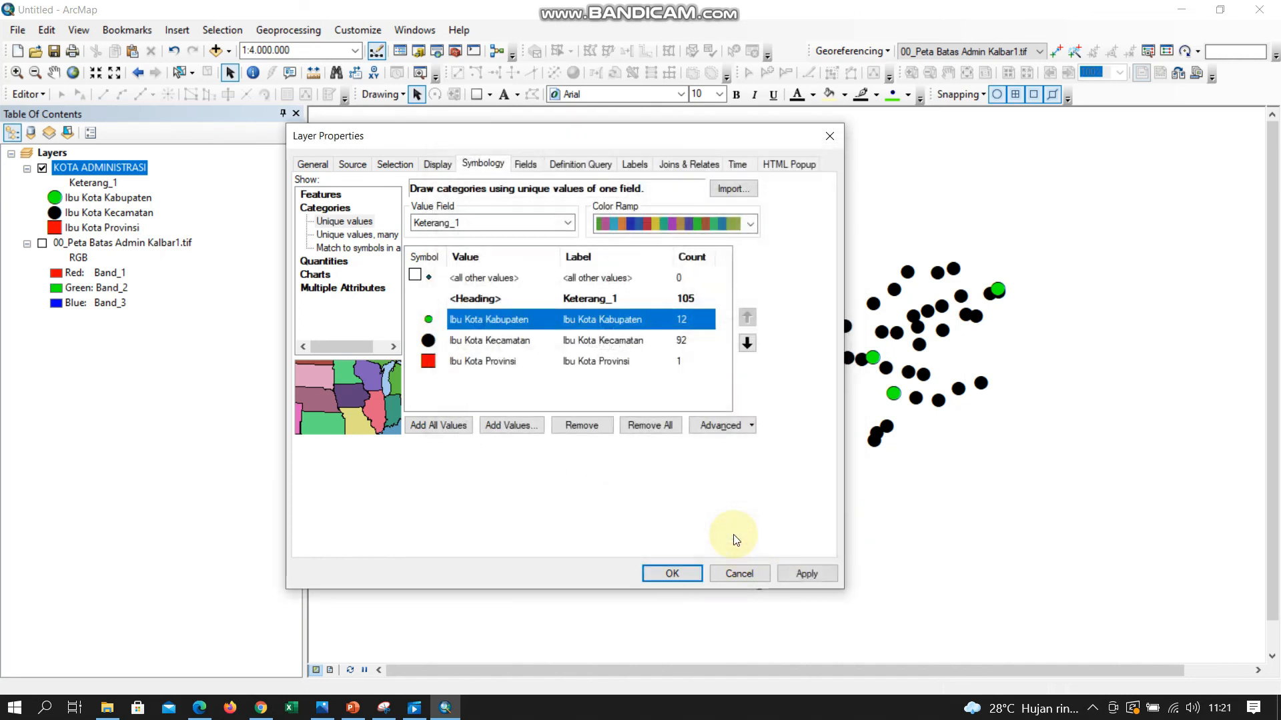
# - Set the Ibu Kota Kecamatan marker size to 10
pyautogui.doubleClick(430, 343)
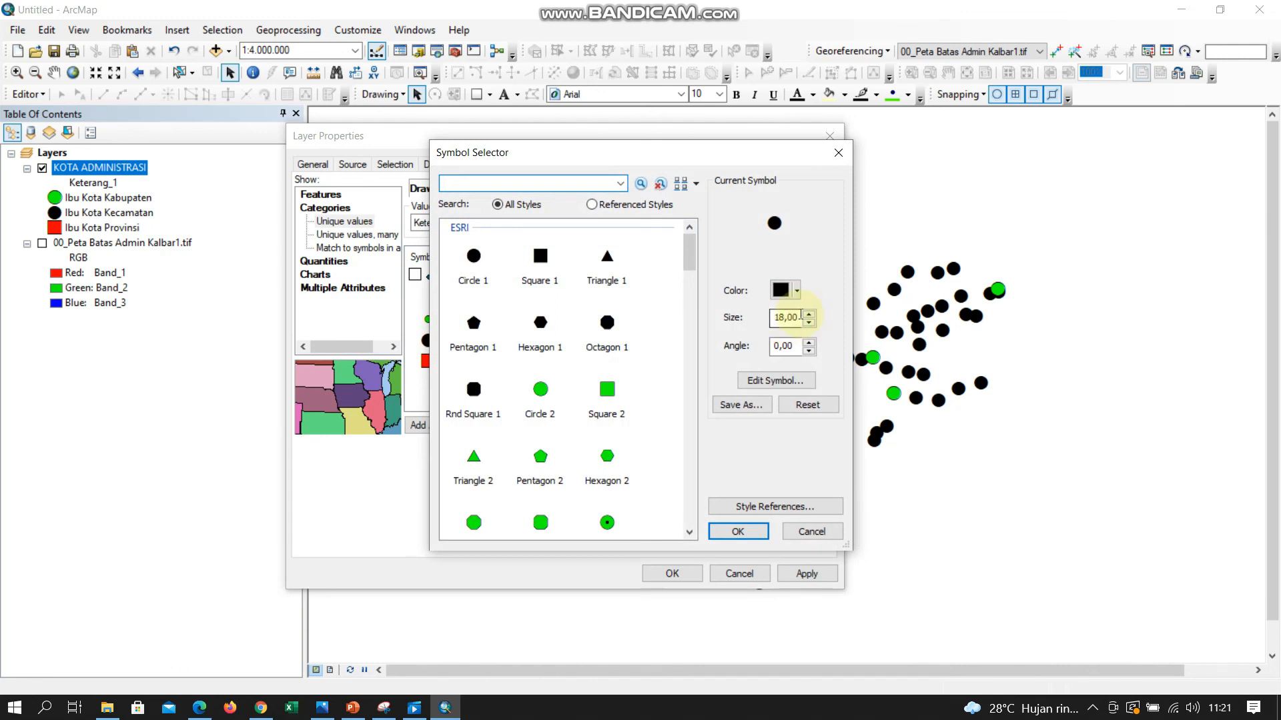
pyautogui.moveTo(799, 317); pyautogui.dragTo(740, 327)
pyautogui.write('10')
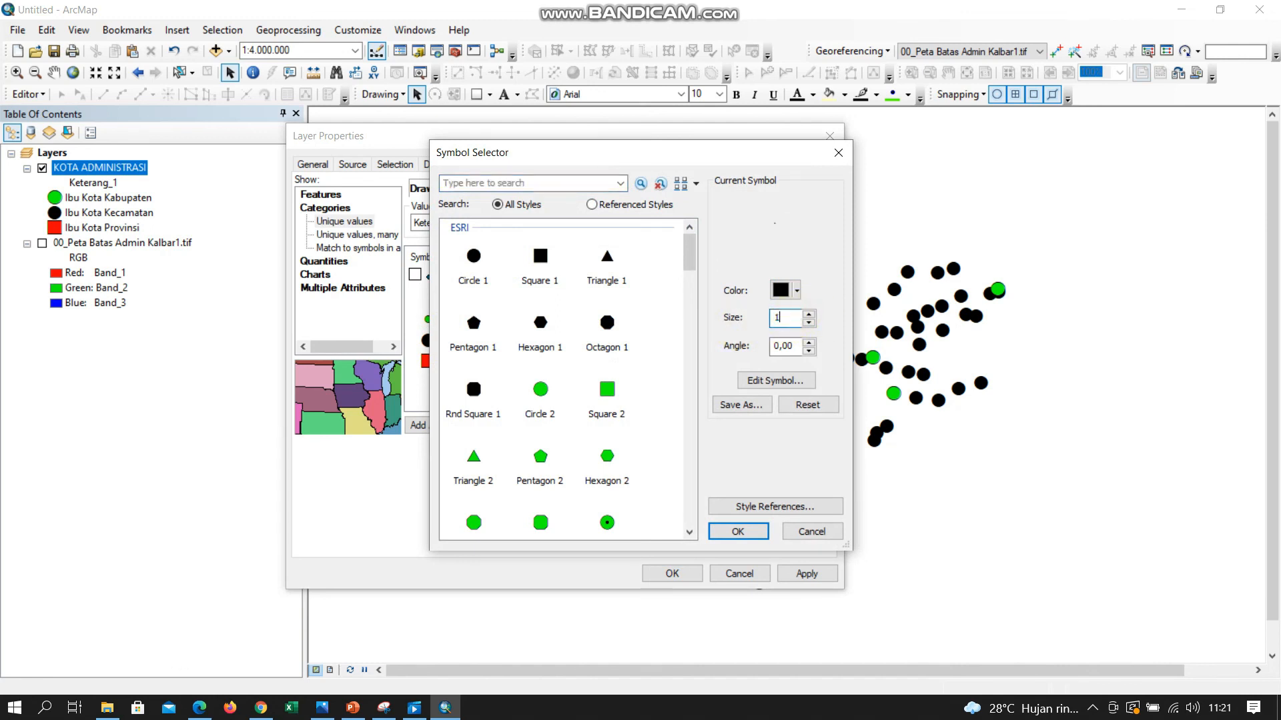
pyautogui.click(737, 531)
# - Set the Ibu Kota Provinsi marker size to 12 and apply the resized symbols to the map
pyautogui.click(428, 361)
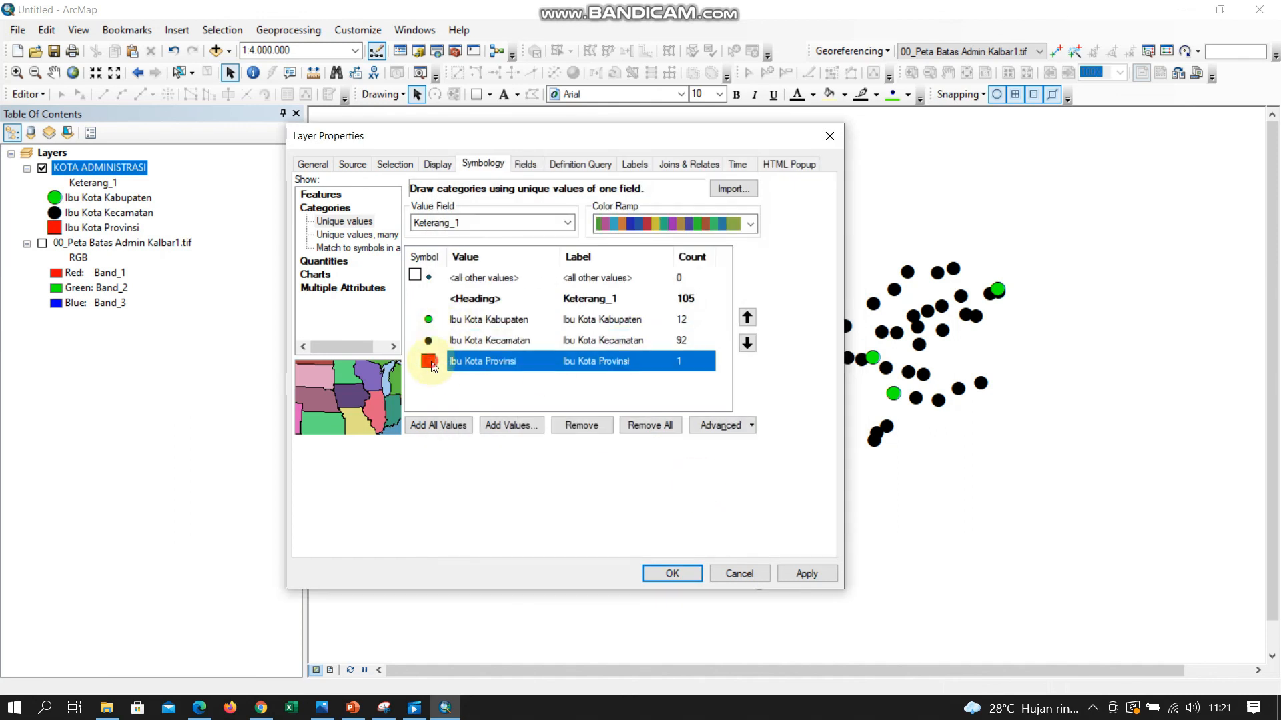
pyautogui.doubleClick(429, 362)
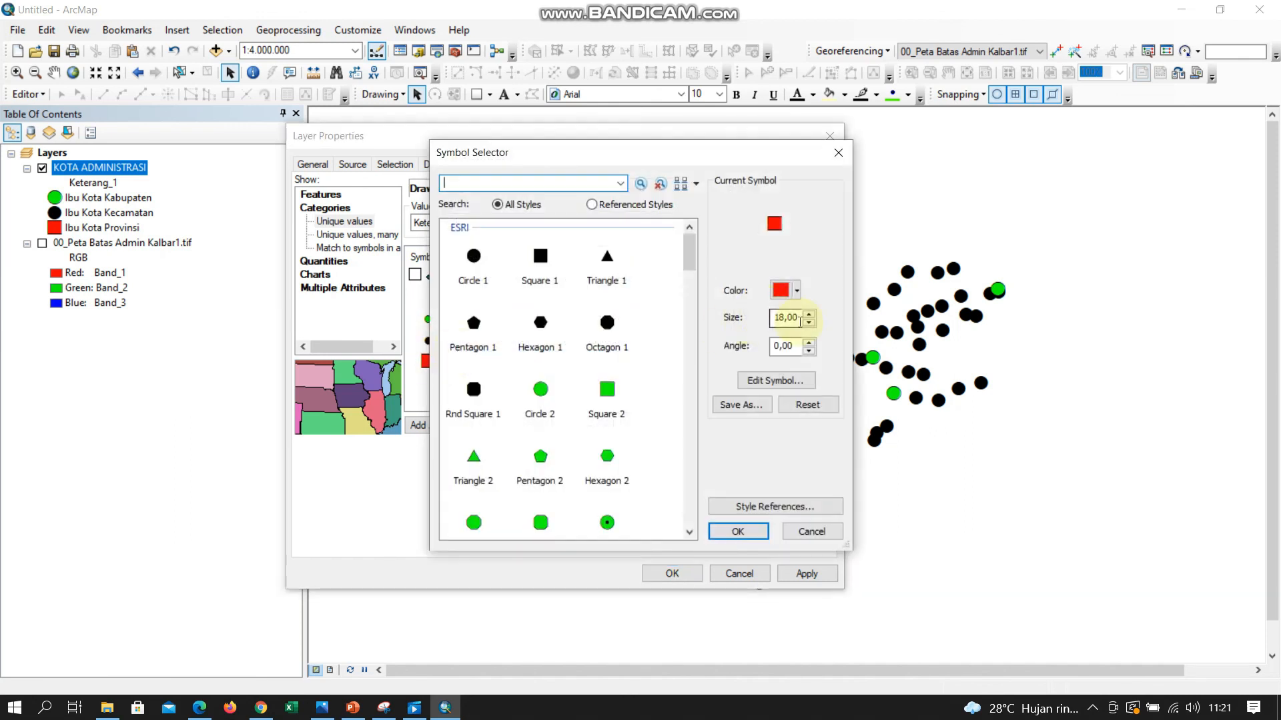
pyautogui.moveTo(798, 322); pyautogui.dragTo(769, 329)
pyautogui.write('12')
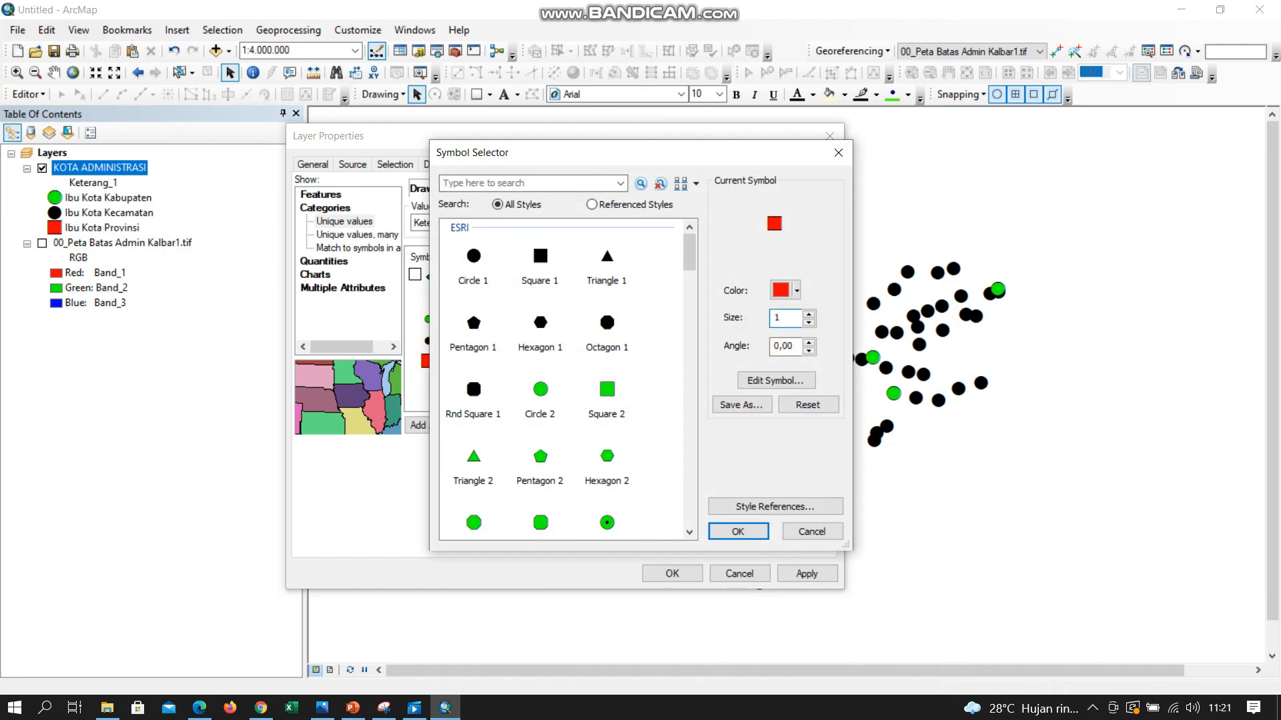
pyautogui.click(737, 531)
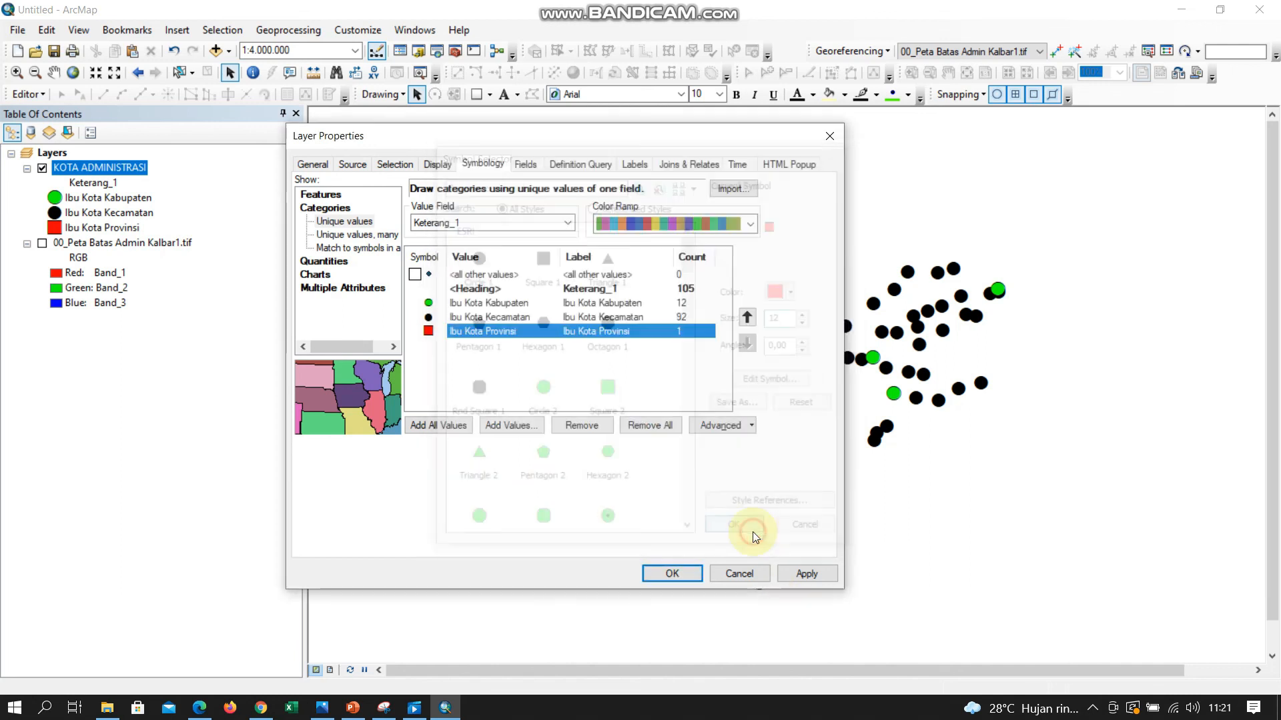
pyautogui.click(814, 570)
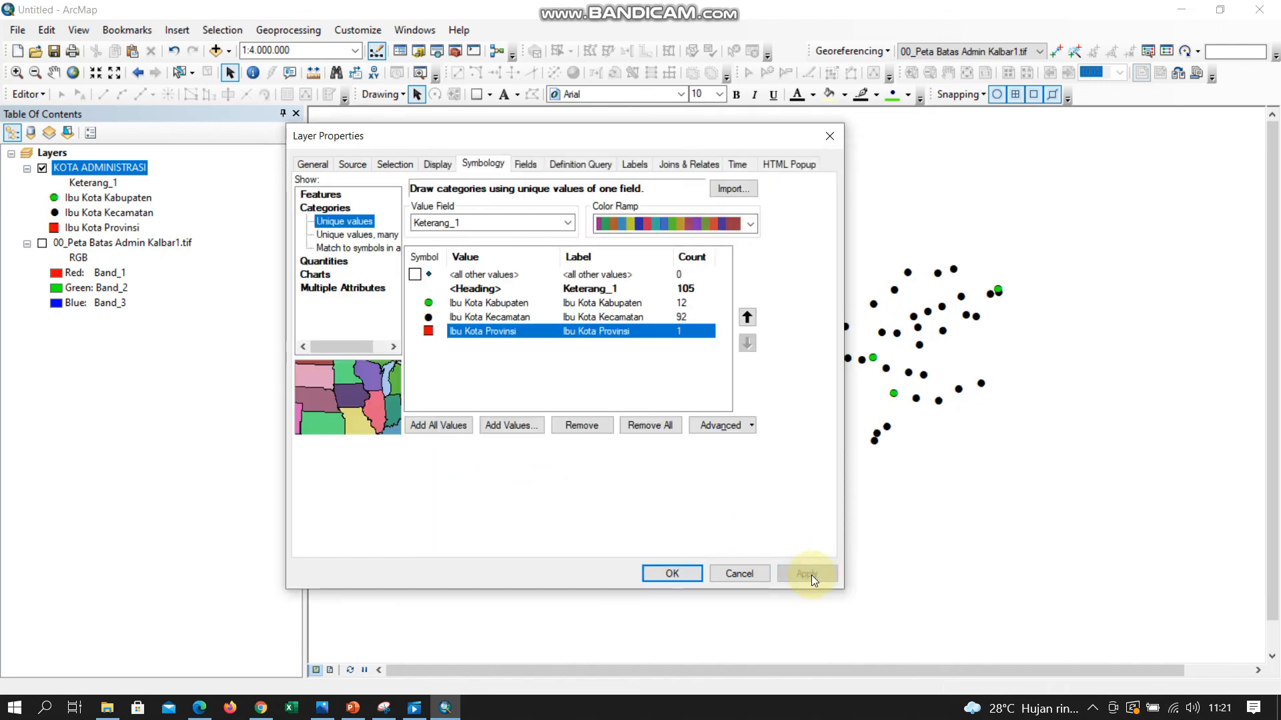
pyautogui.moveTo(596, 134); pyautogui.dragTo(372, 132)
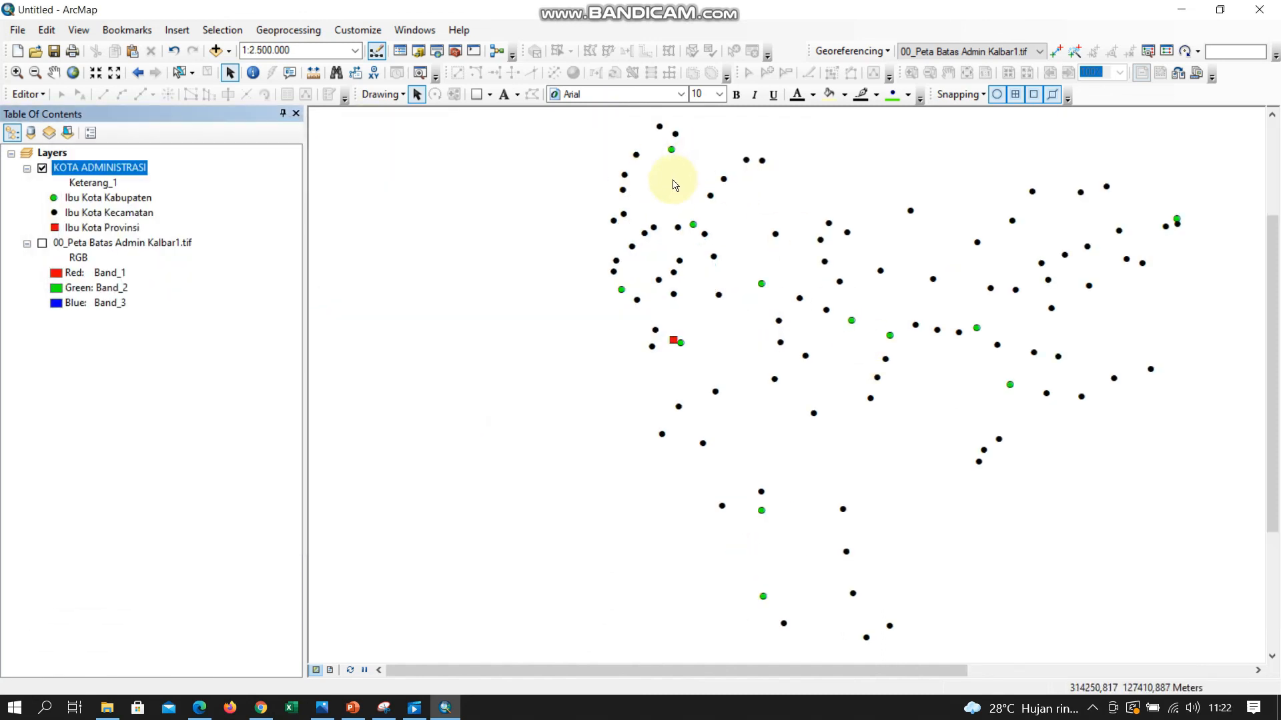
# - Turn on labels for the KOTA ADMINISTRASI layer, using Nama_Kot_1 as the label field
pyautogui.rightClick(83, 168)
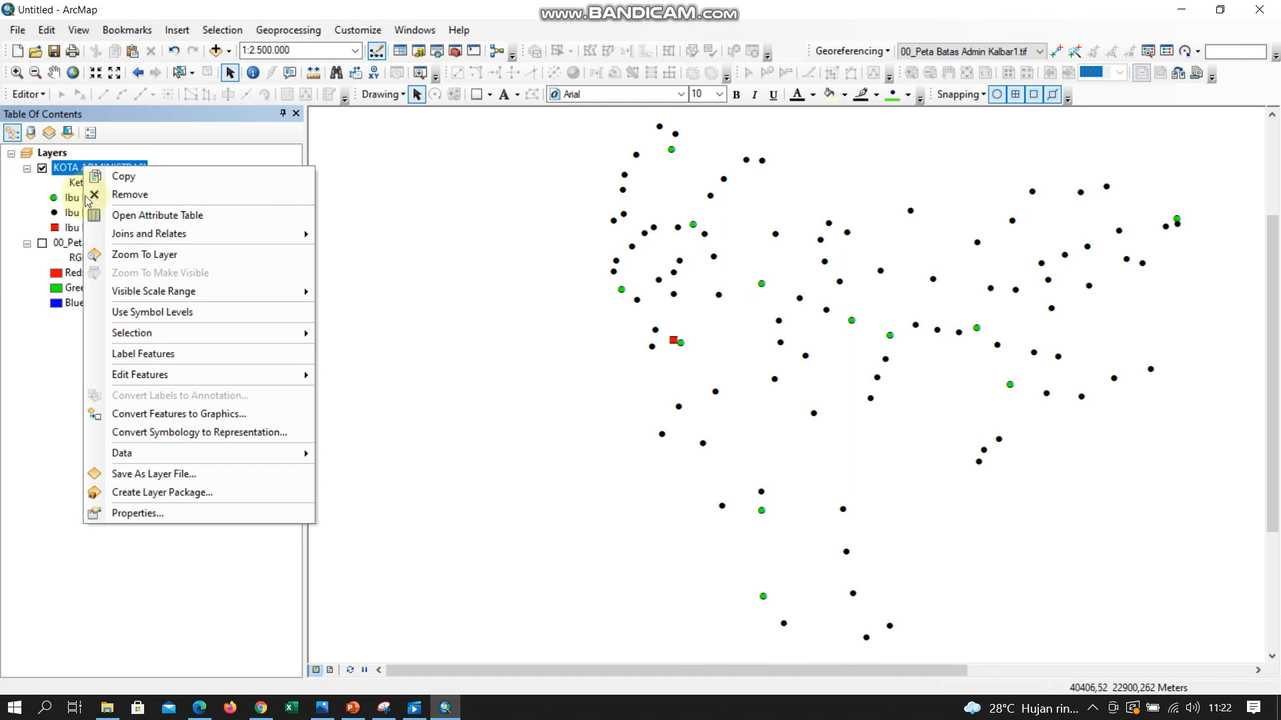
pyautogui.click(139, 513)
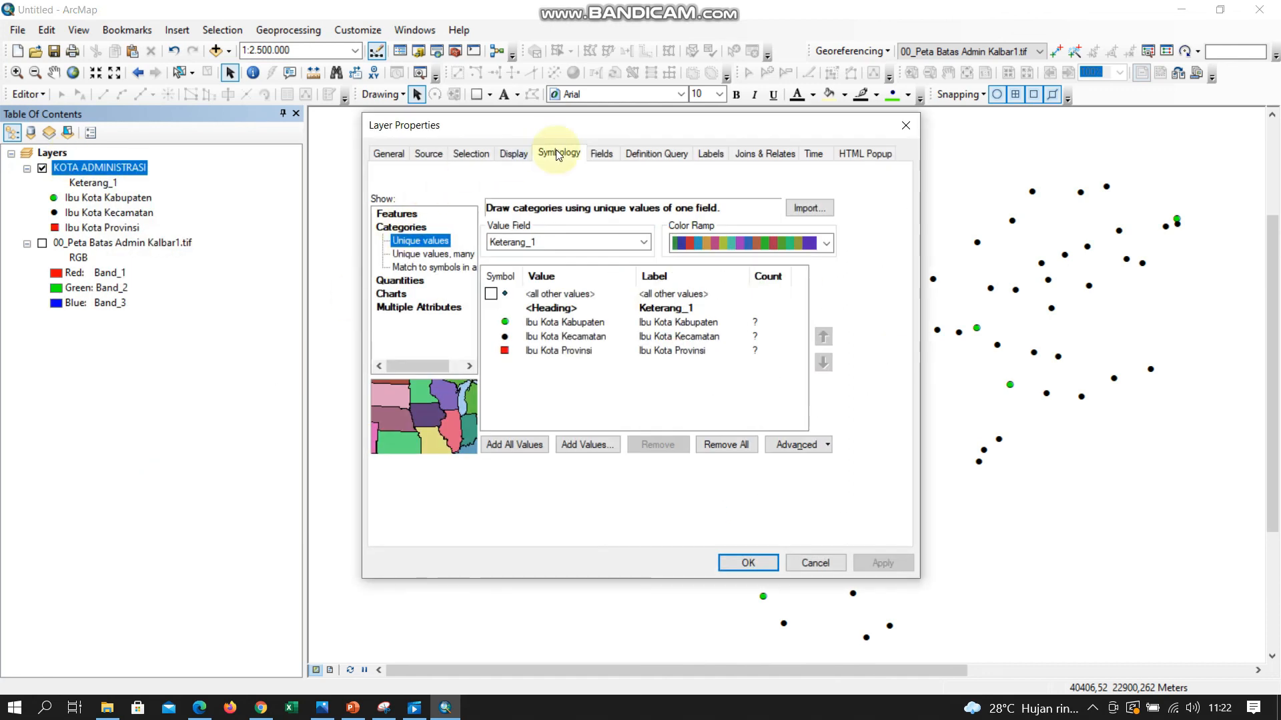
pyautogui.click(710, 154)
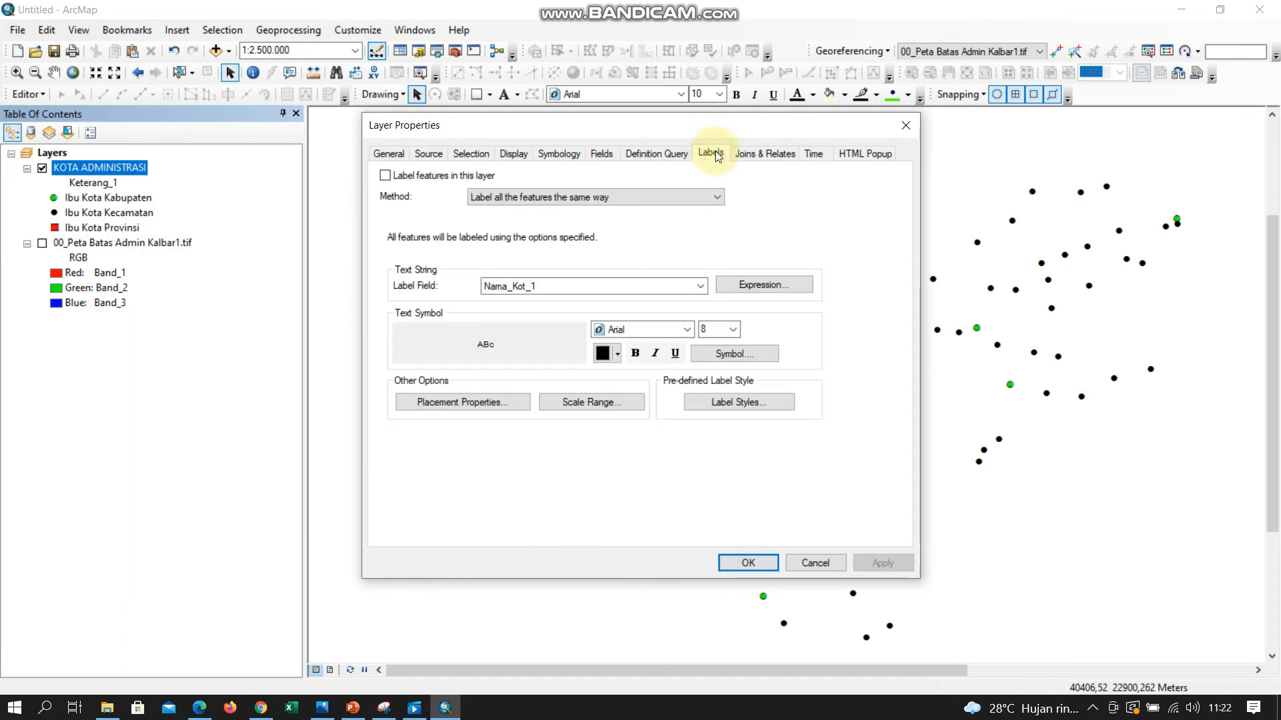
pyautogui.click(384, 178)
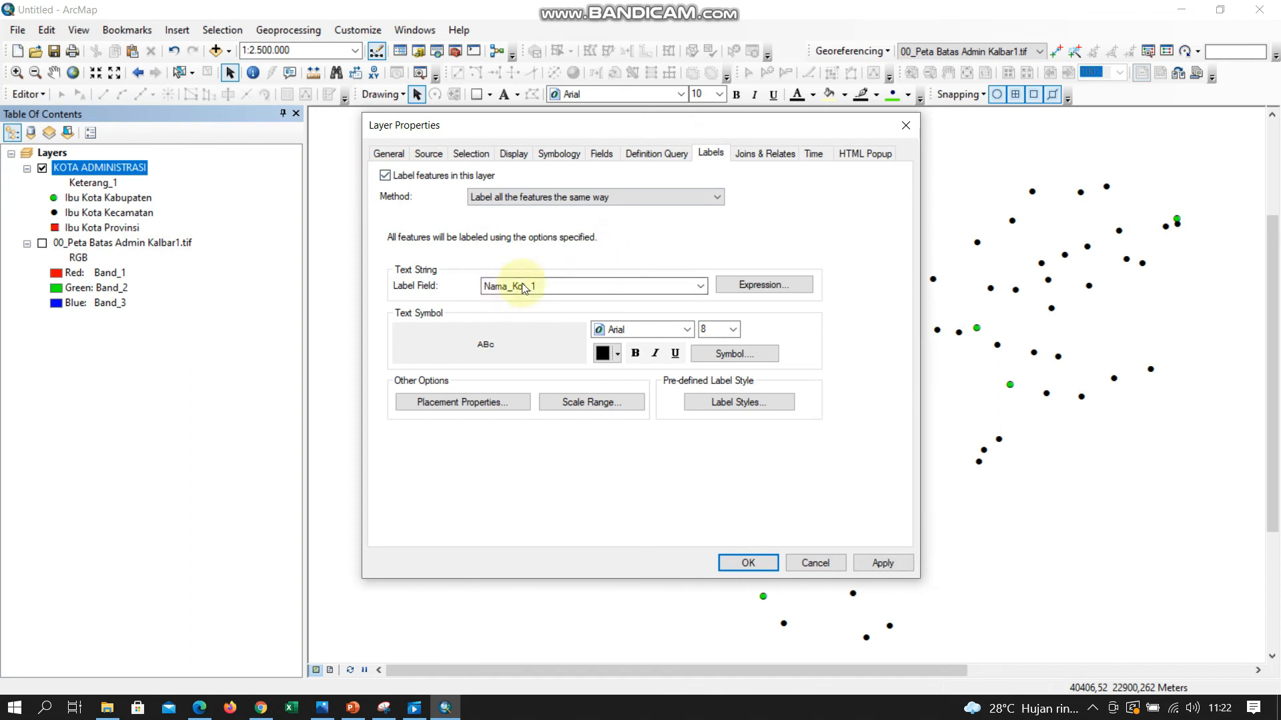
pyautogui.click(700, 285)
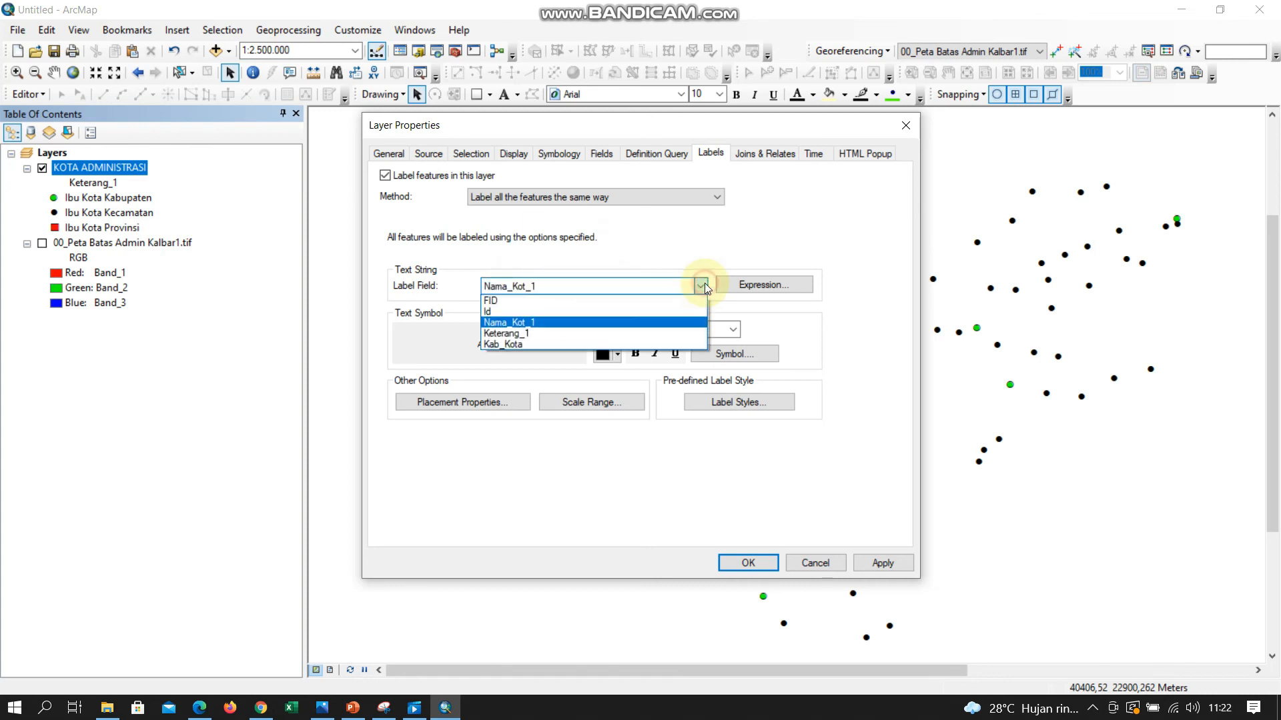
pyautogui.click(600, 322)
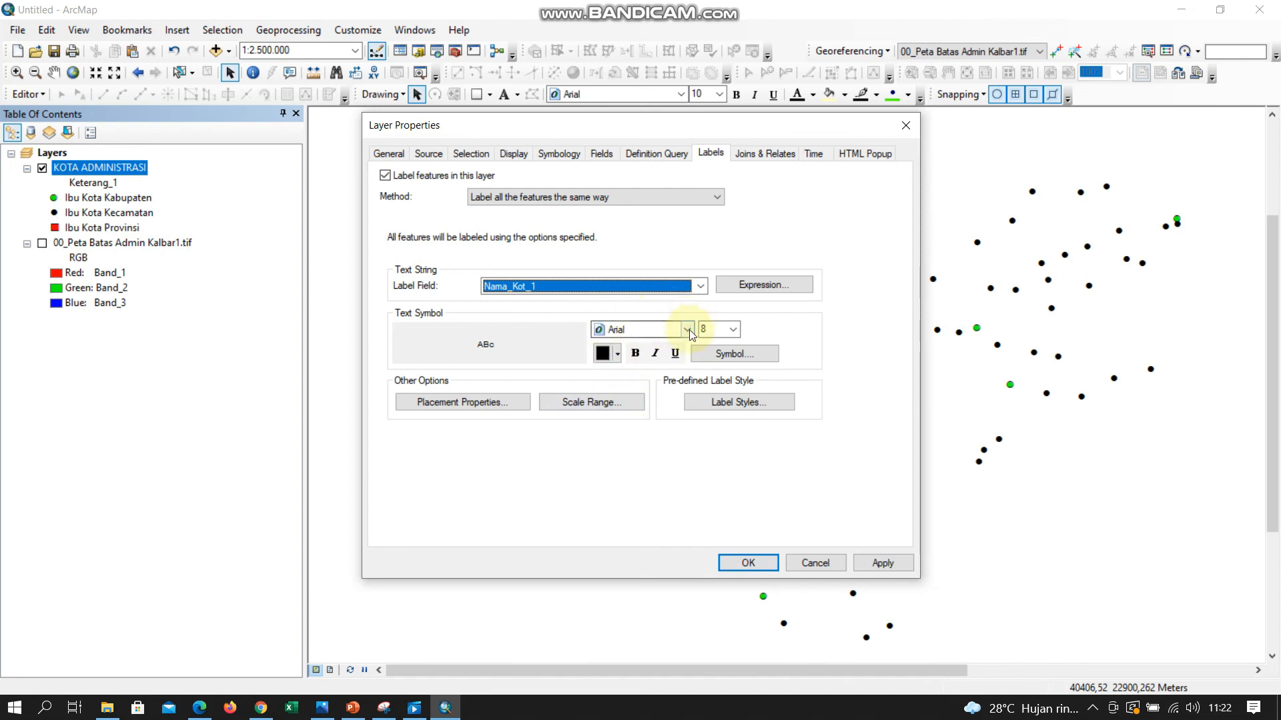
pyautogui.click(733, 562)
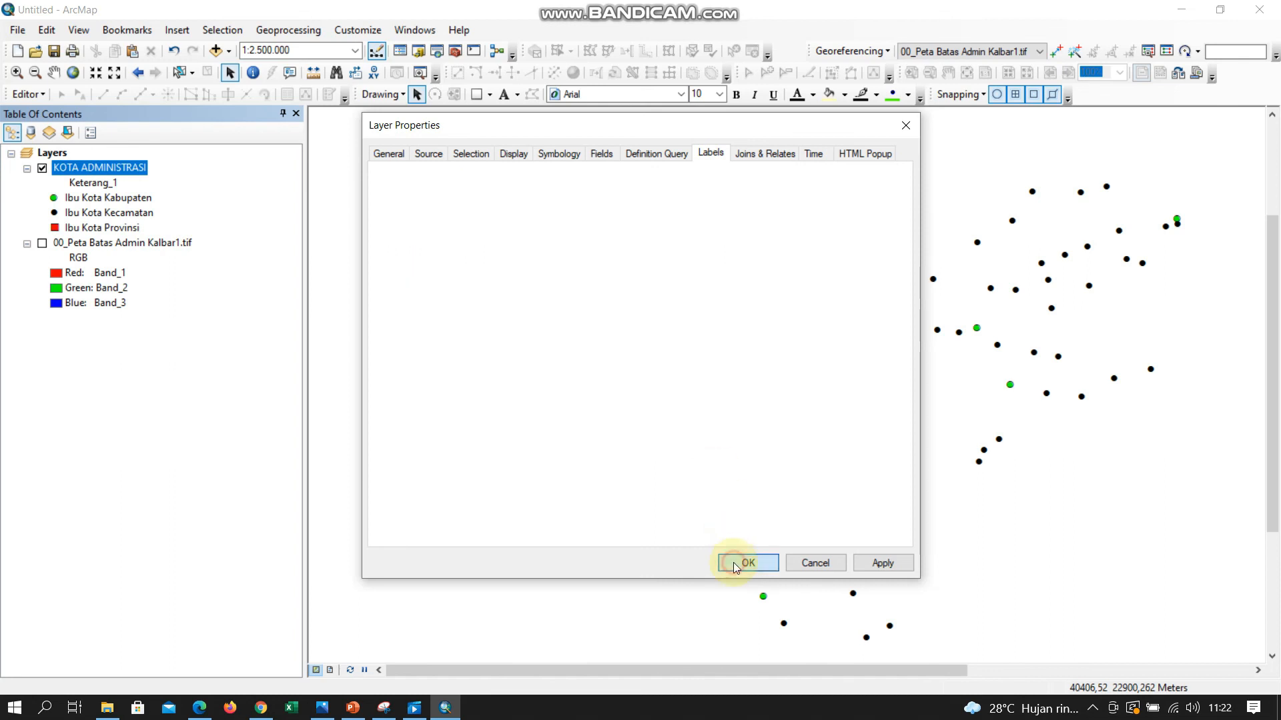
# - Examine the town name labels across the map at different scales, ending at 1:2.000.000
pyautogui.scroll(2, 946, 334)
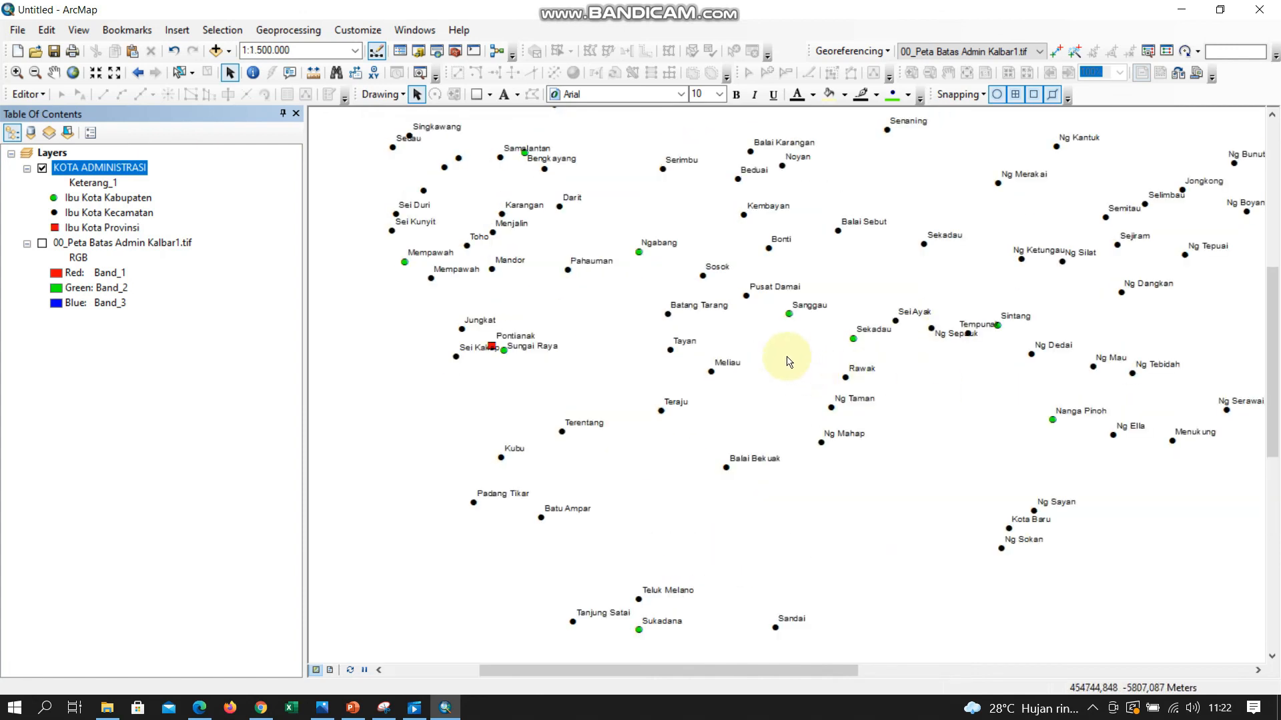
pyautogui.scroll(-2, 789, 362)
pyautogui.scroll(2, 788, 363)
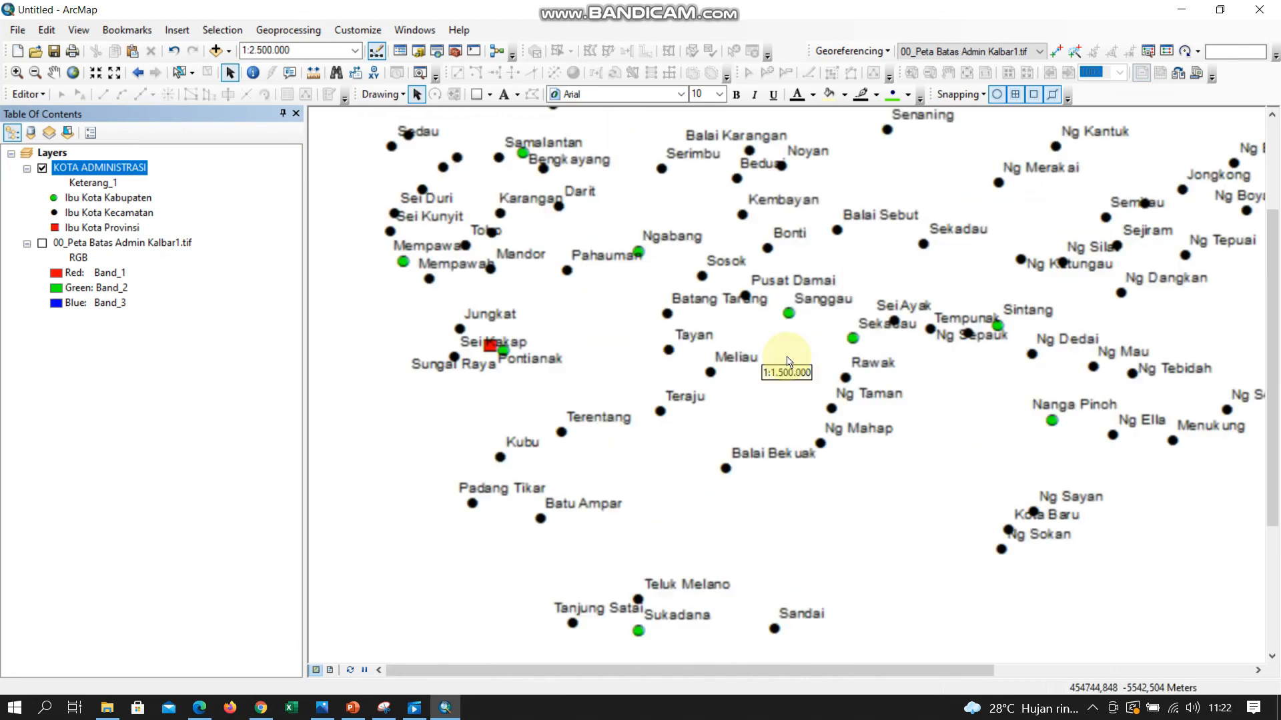
pyautogui.scroll(-1, 788, 362)
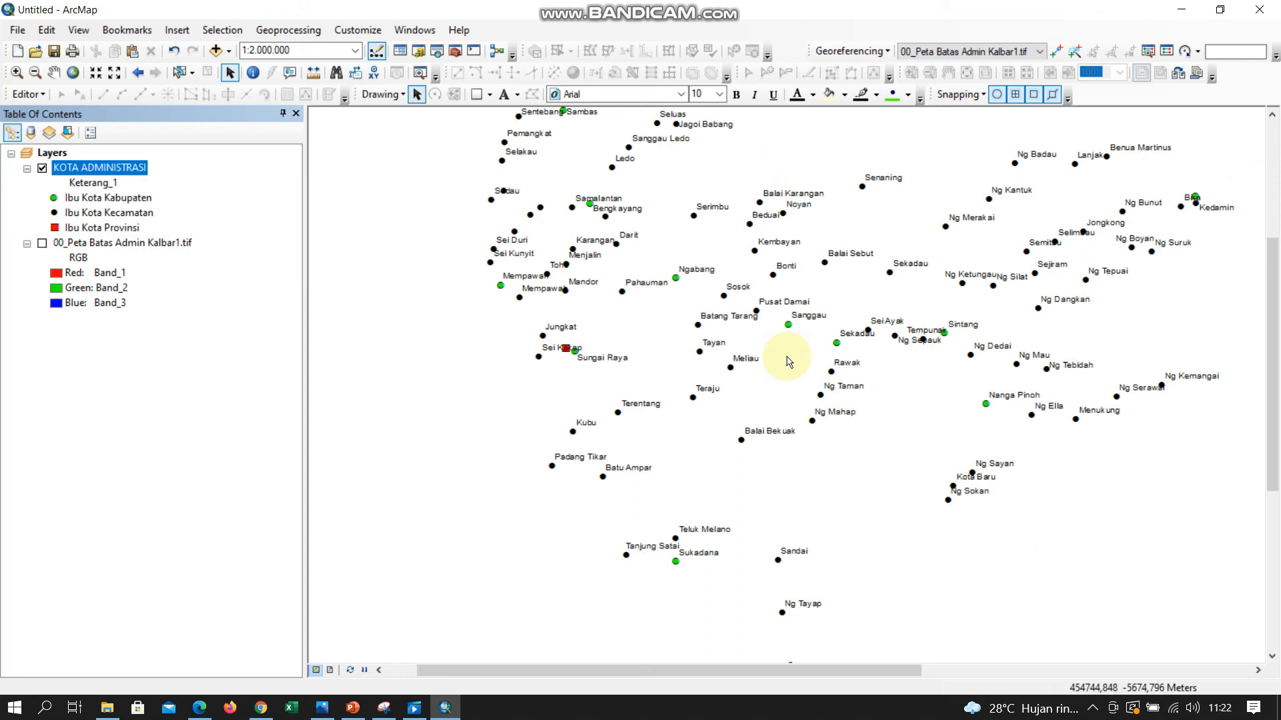
pyautogui.click(1271, 114)
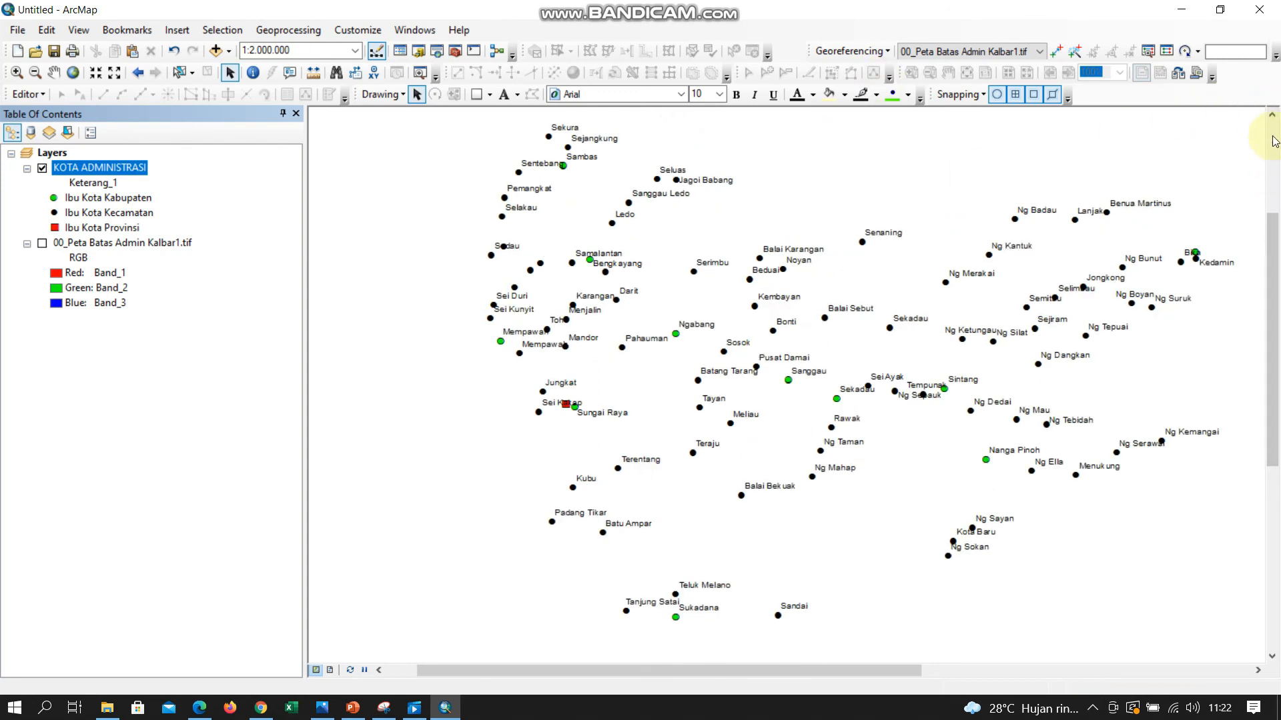